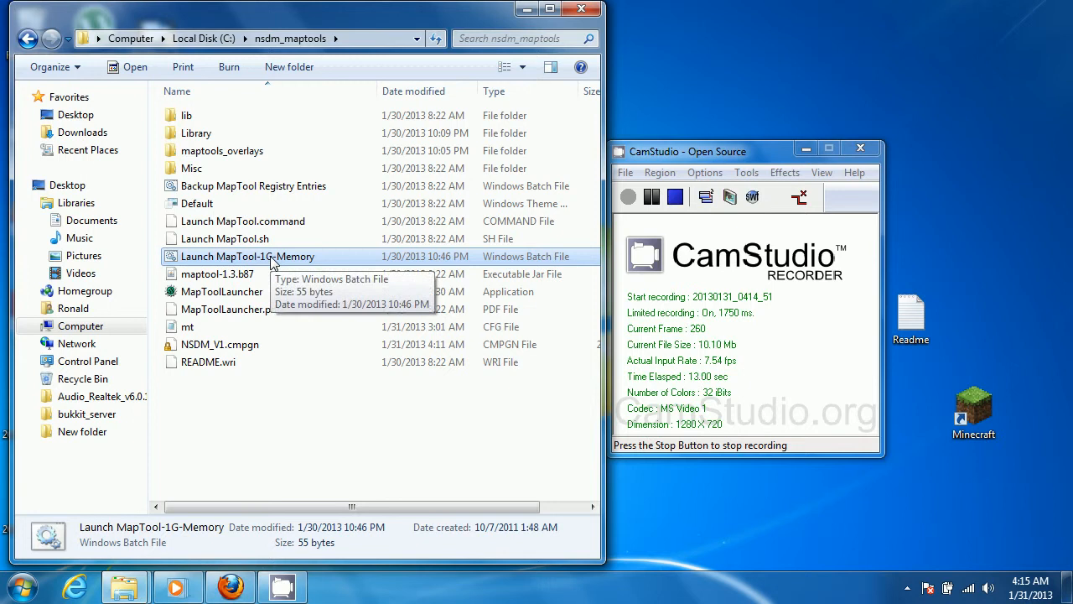
Launch MapTool from the Launch MapTool-1G-Memory batch file and bring up its Preferences
double_click(270, 262)
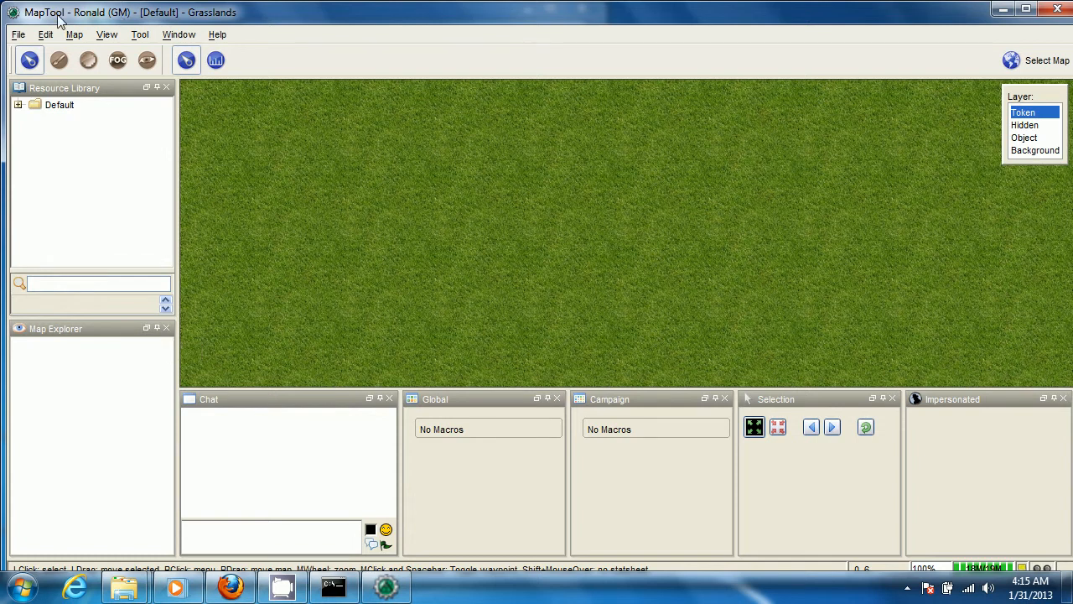
left_click(18, 36)
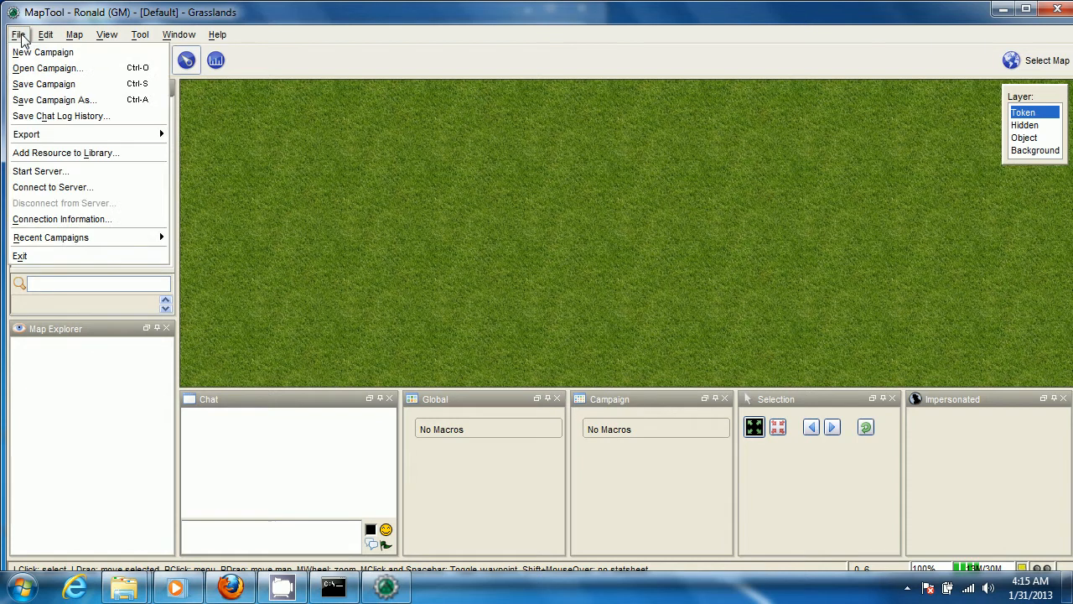
mouse_move(102, 236)
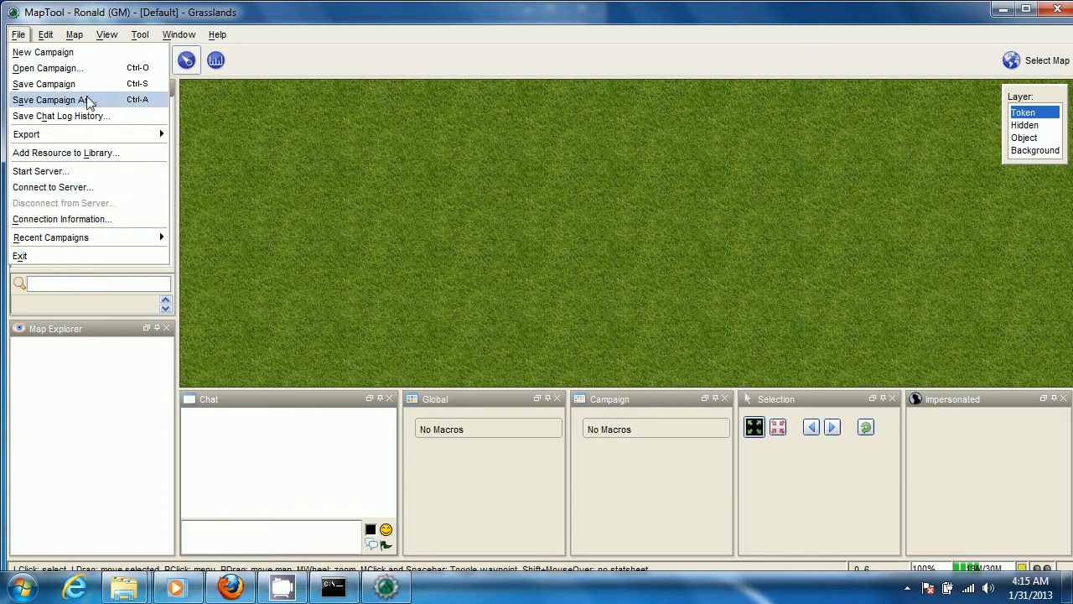
mouse_move(44, 38)
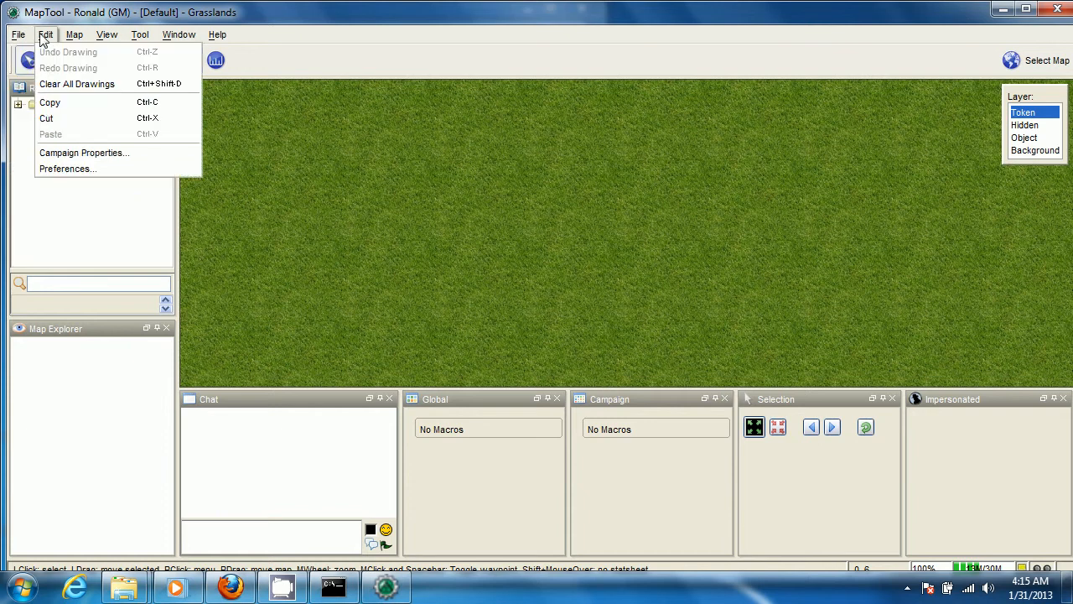
left_click(71, 169)
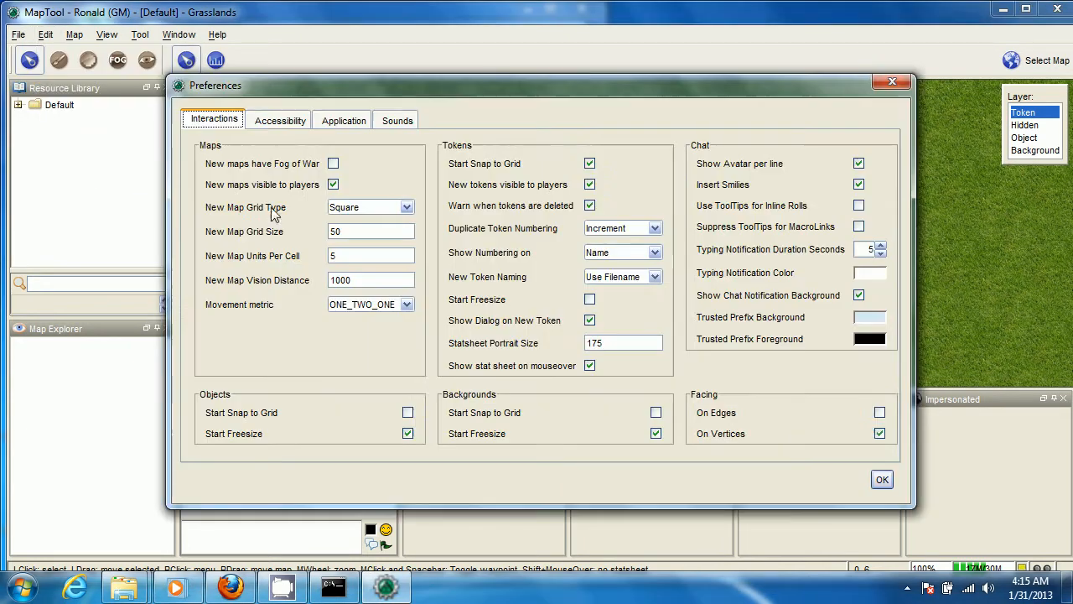
Turn off Start Snap to Grid for tokens, enable facing On Edges, and confirm the preferences
left_click(589, 168)
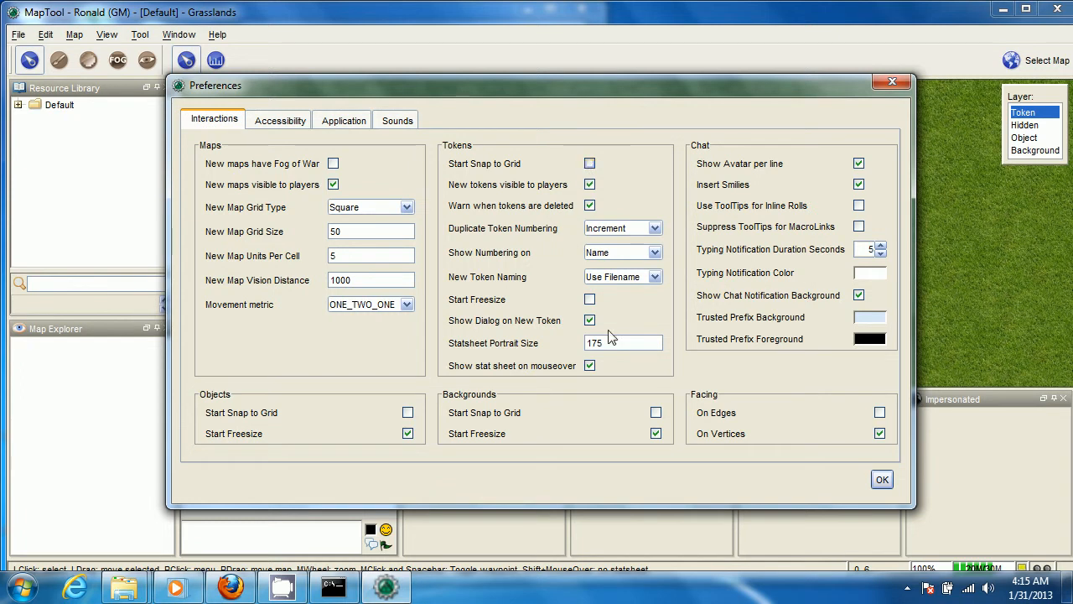
left_click(880, 414)
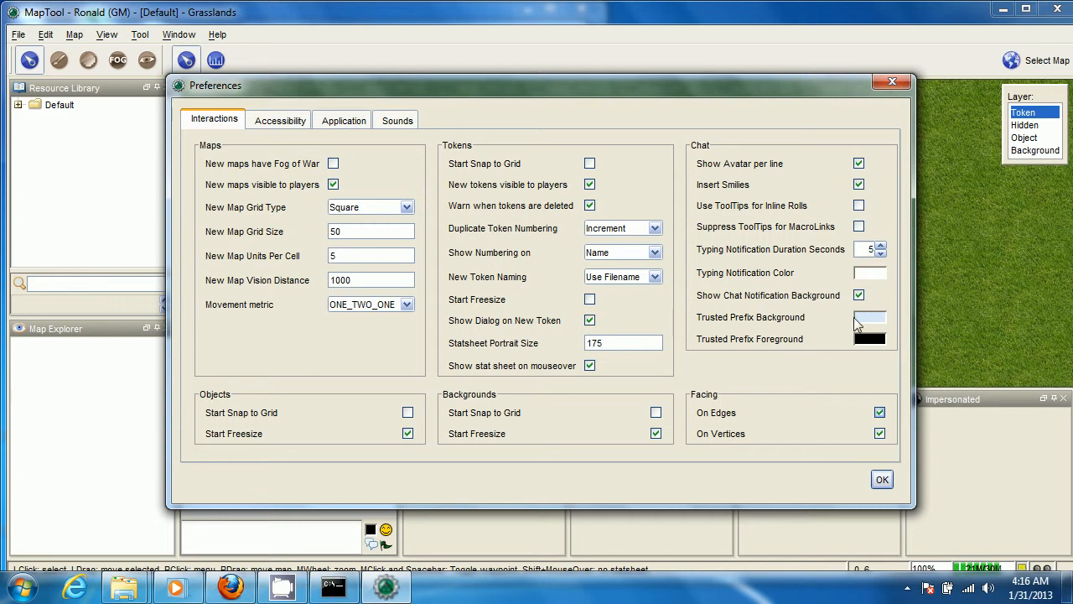
left_click(884, 483)
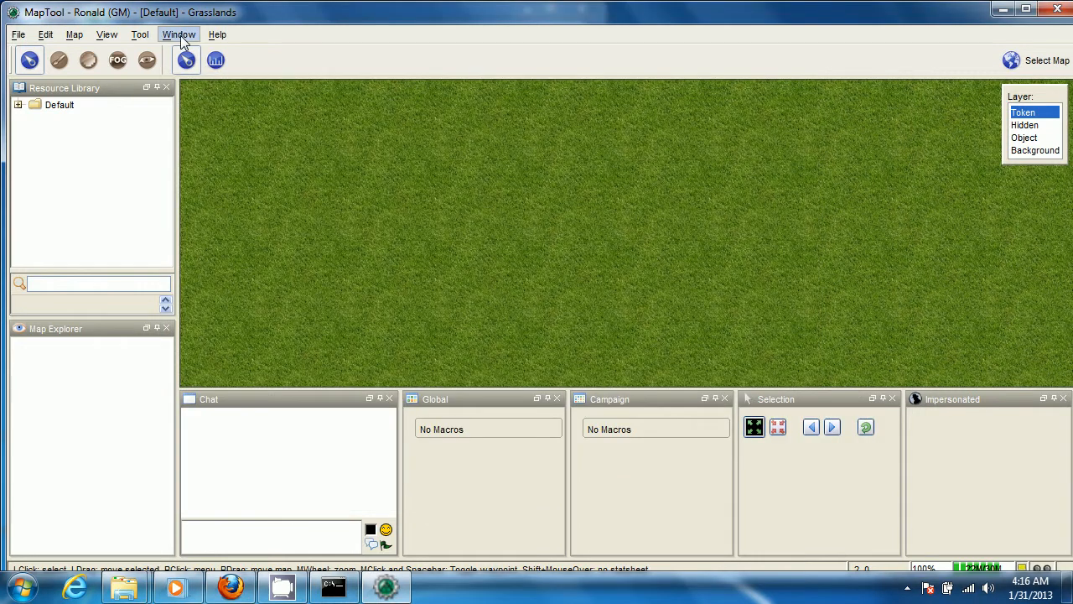
Hide the Map Explorer, Global, Selected and Impersonate windows from the layout
left_click(181, 38)
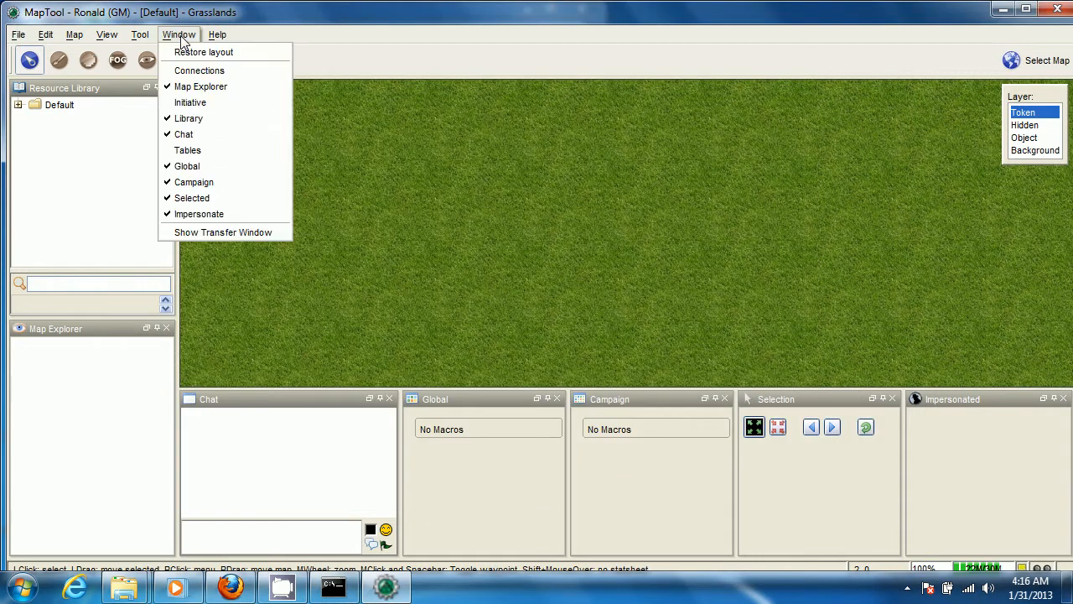
left_click(225, 88)
left_click(178, 35)
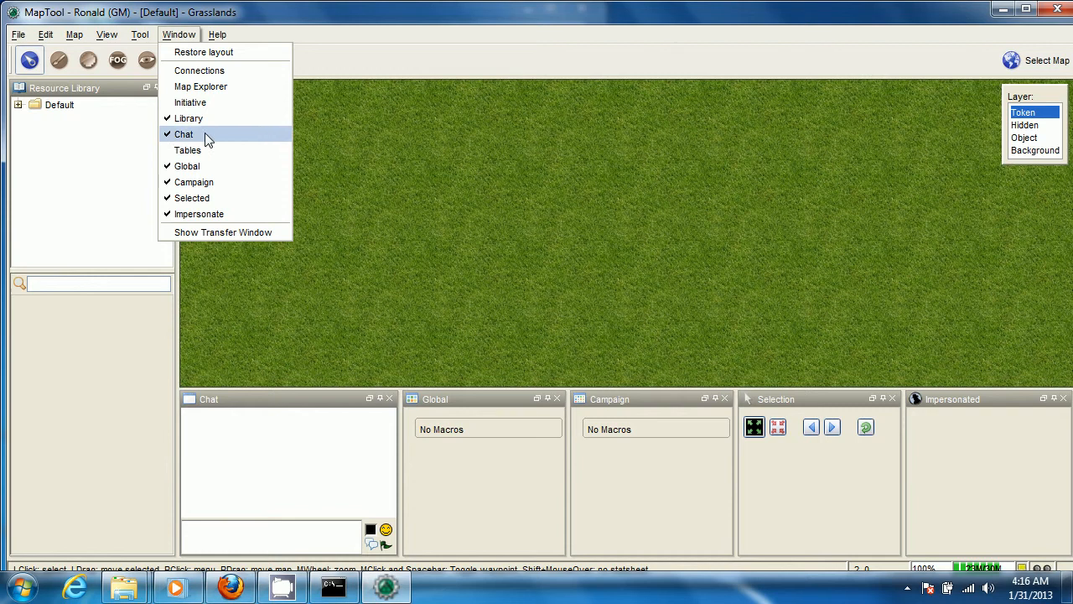
left_click(213, 167)
left_click(178, 34)
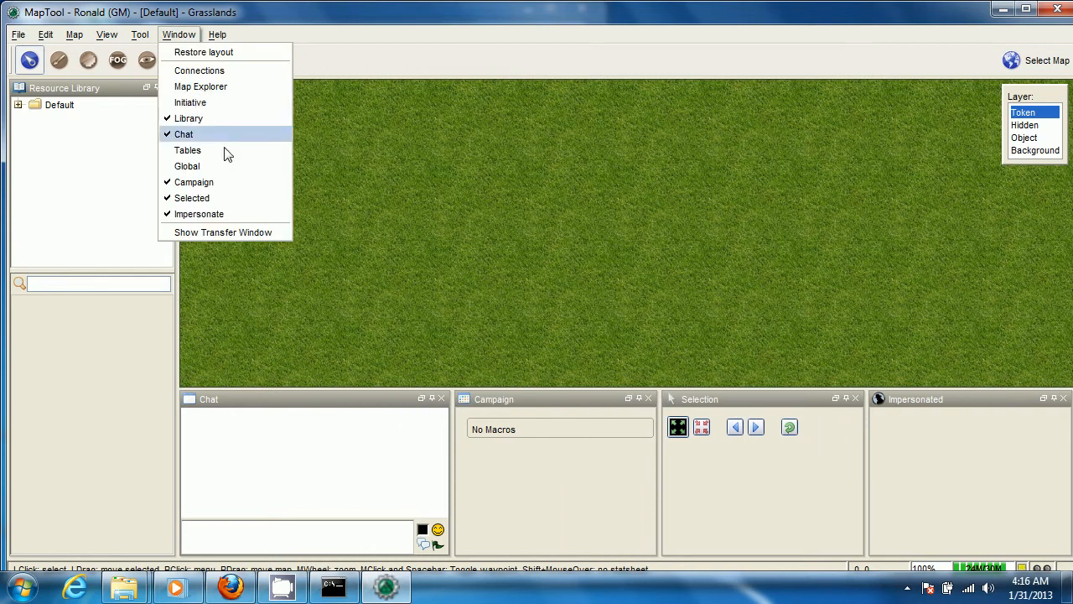
left_click(231, 199)
left_click(185, 40)
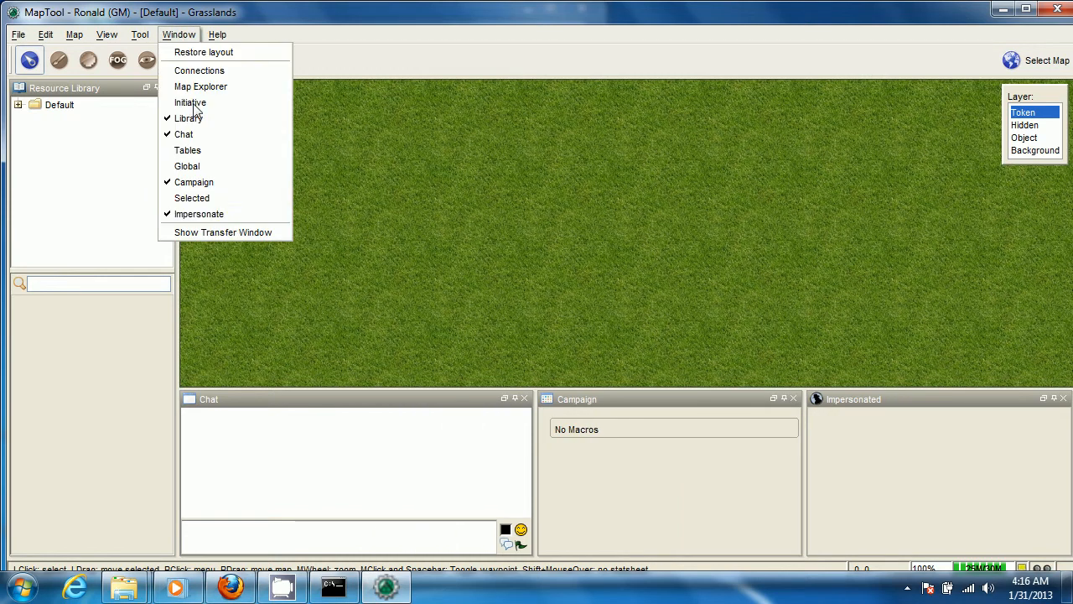
left_click(207, 215)
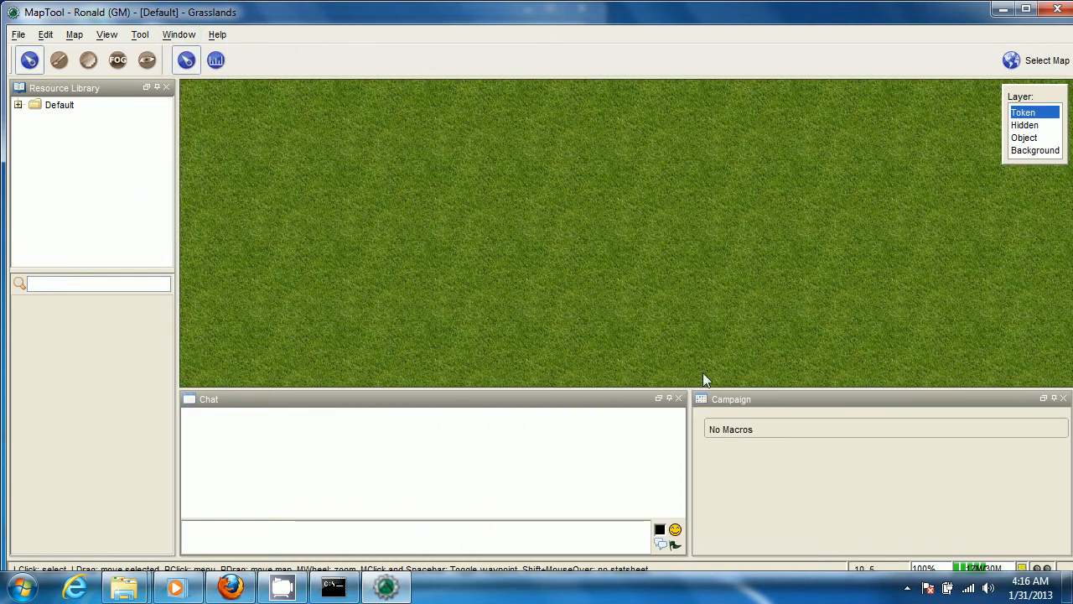
Dock the Chat panel across the full width above the map and the Resource Library
left_click(747, 415)
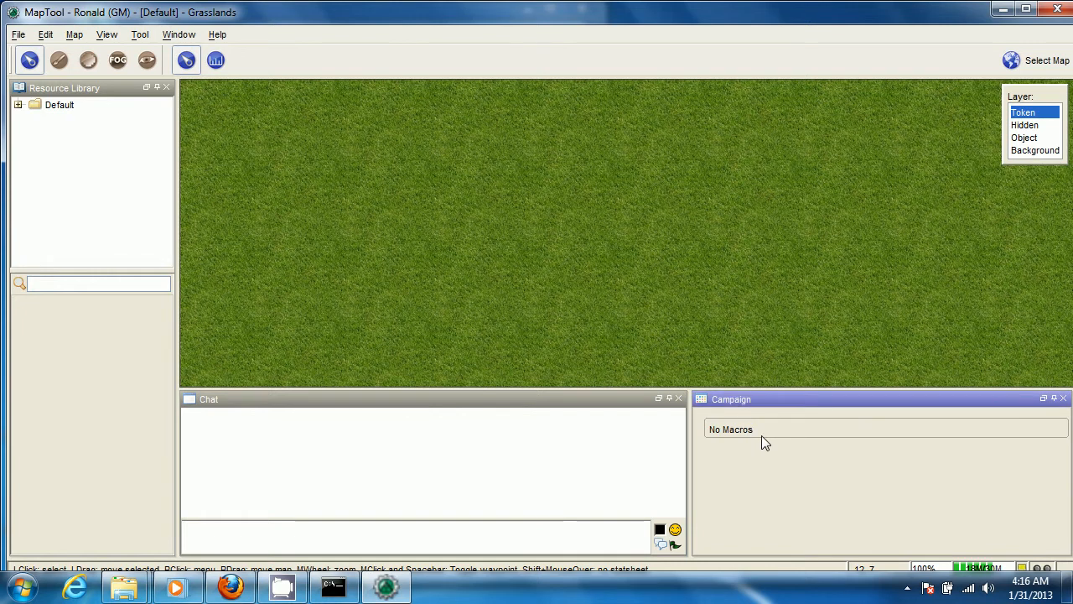
left_click(290, 403)
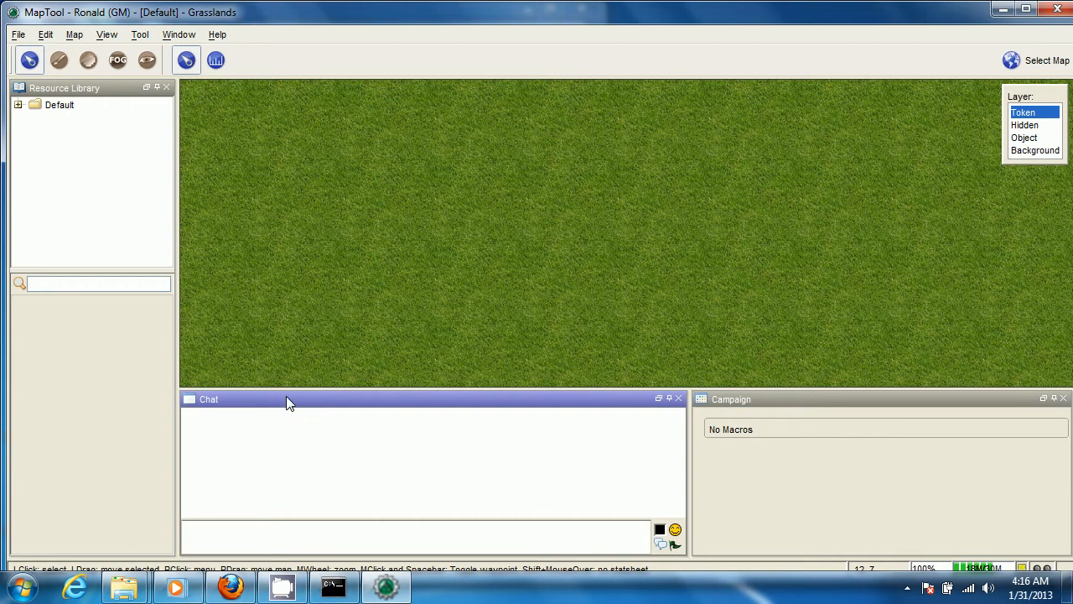
left_click(94, 250)
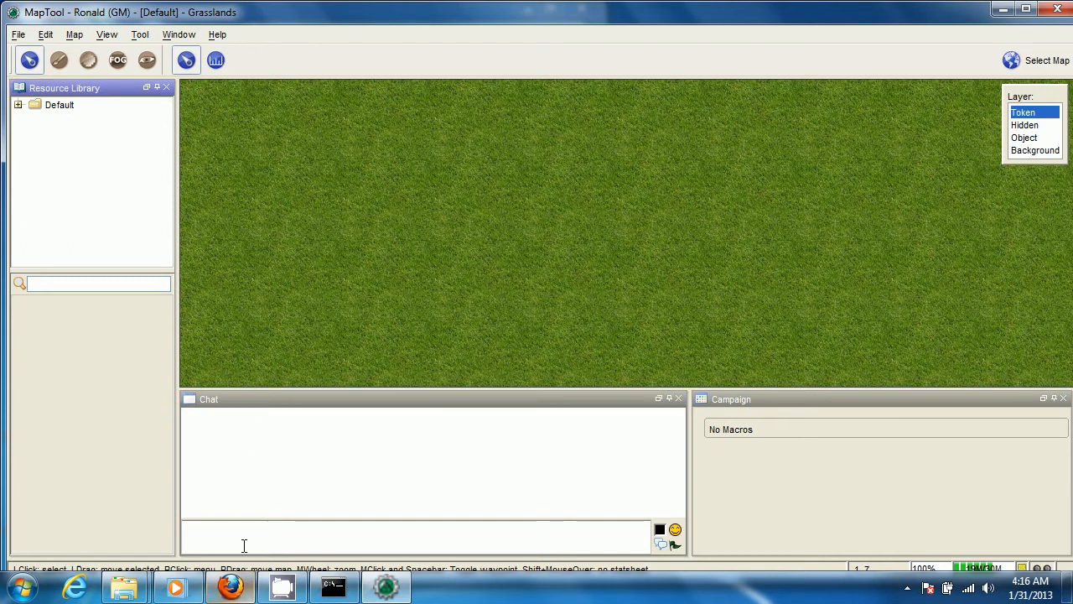
left_click_drag(259, 401, 304, 101)
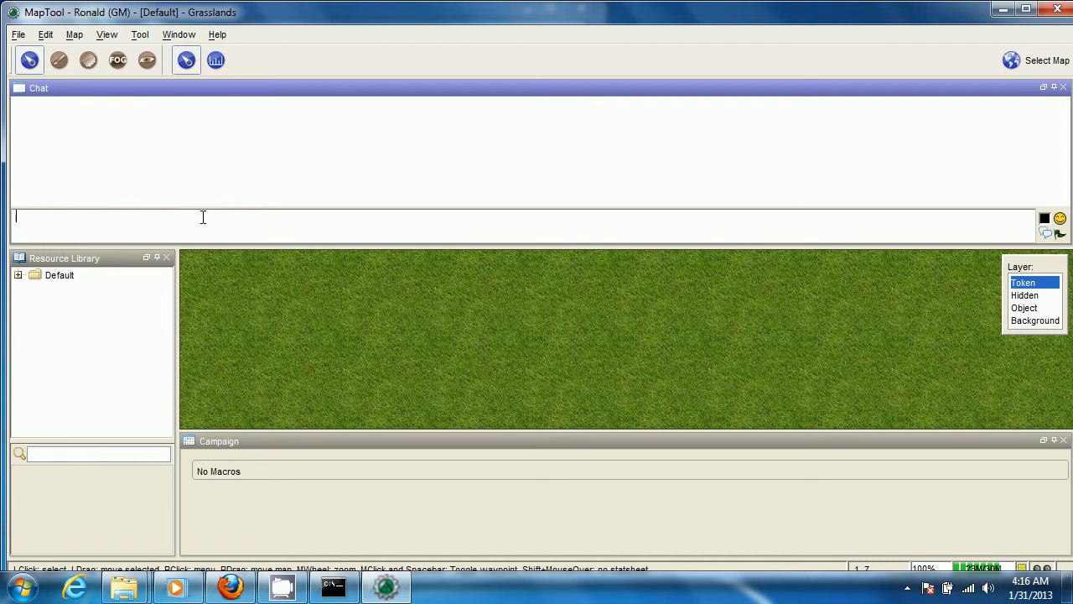
Send the chat message "Germany invades Britain with paratroopers, beer." and close the Chat panel
type("Germany invades Br")
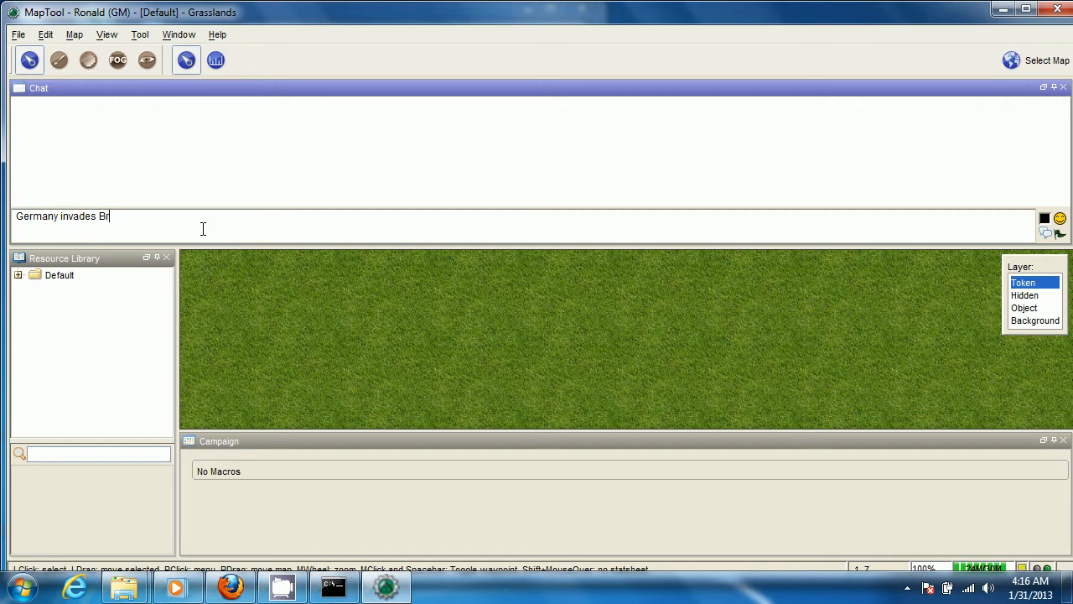
type("itain b")
key("BackSpace")
type("with paratroopers, beer.")
key("Return")
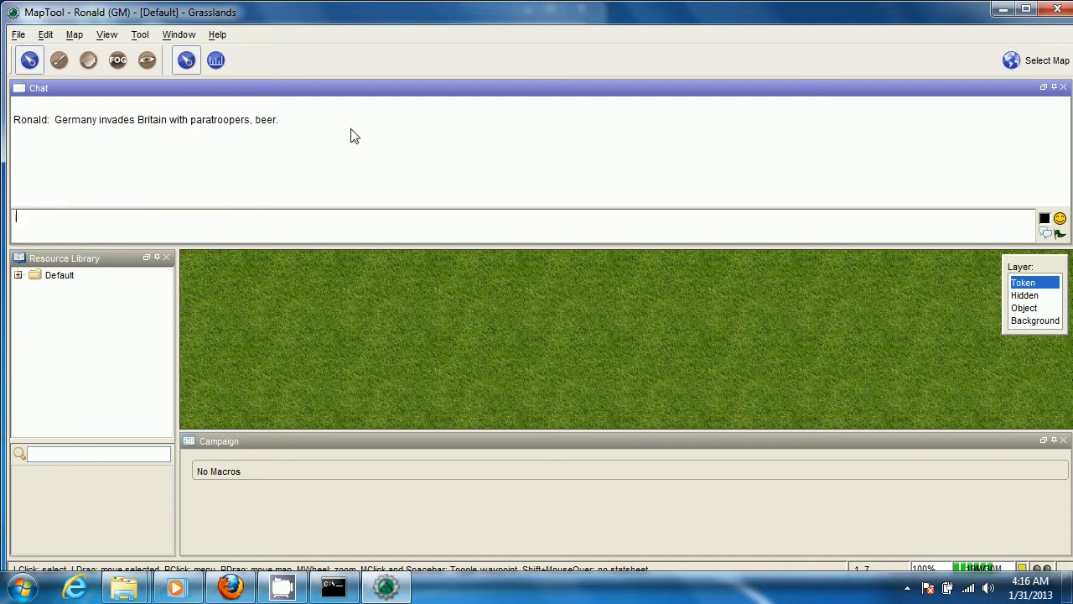
left_click(1063, 88)
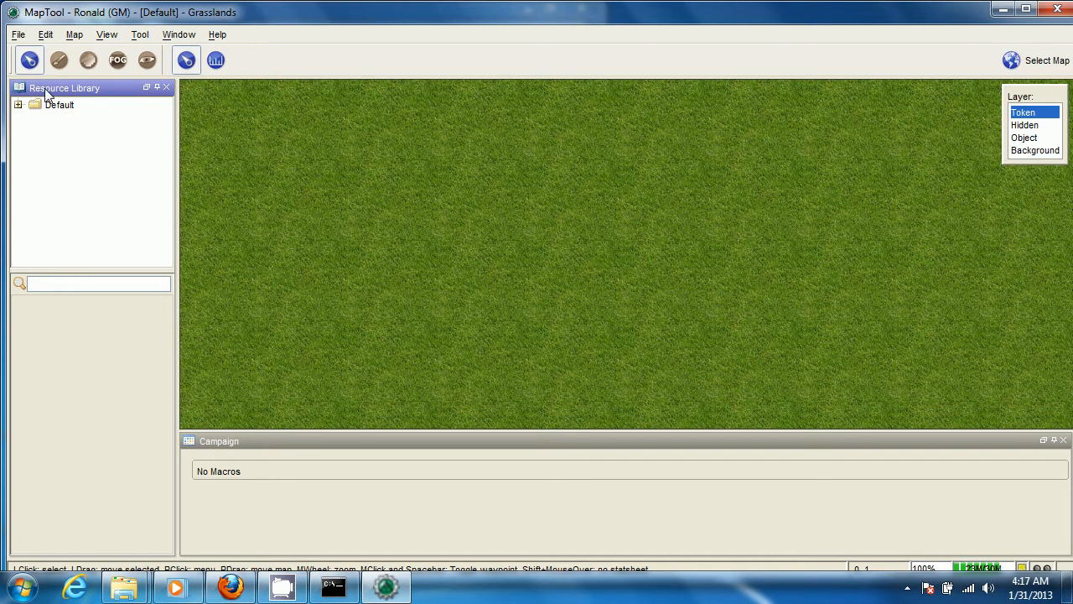
Add the local directory C:\nsdm_maptools\Library to the resource library and expand the new Library folder
left_click(18, 34)
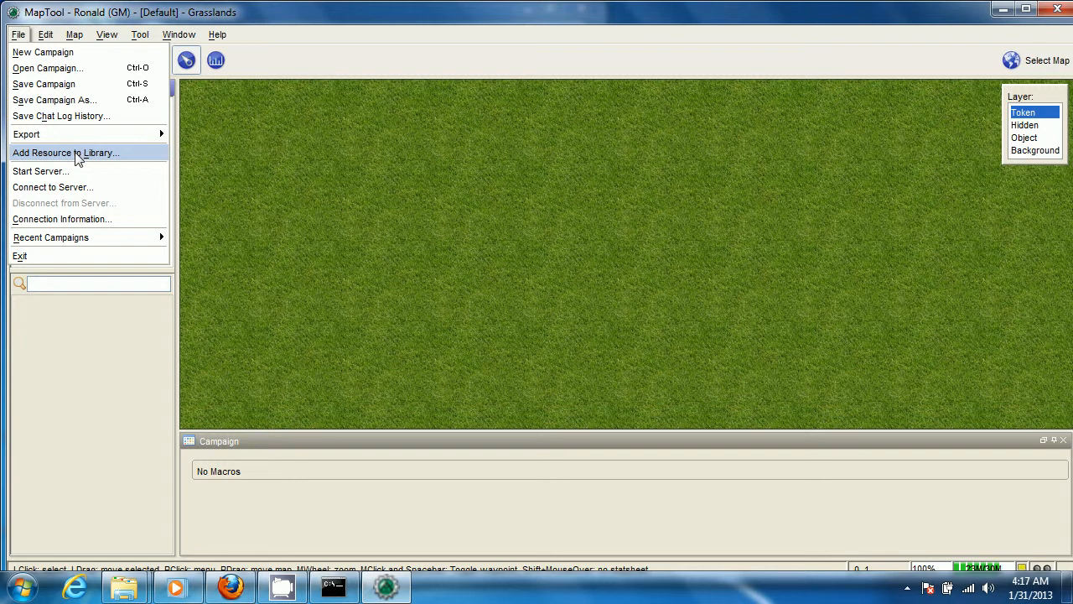
left_click(77, 156)
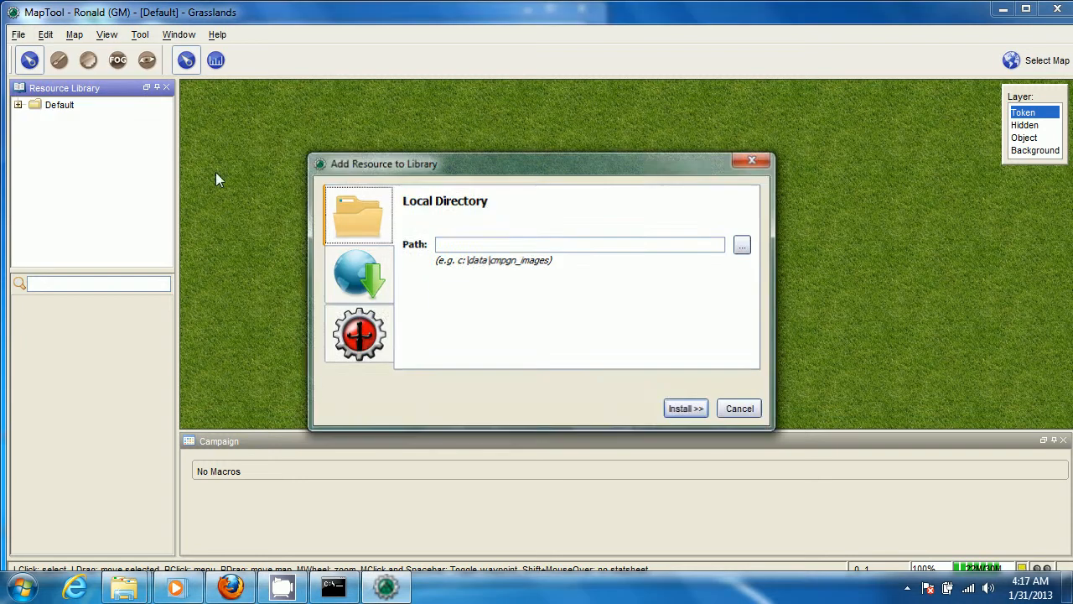
left_click(744, 245)
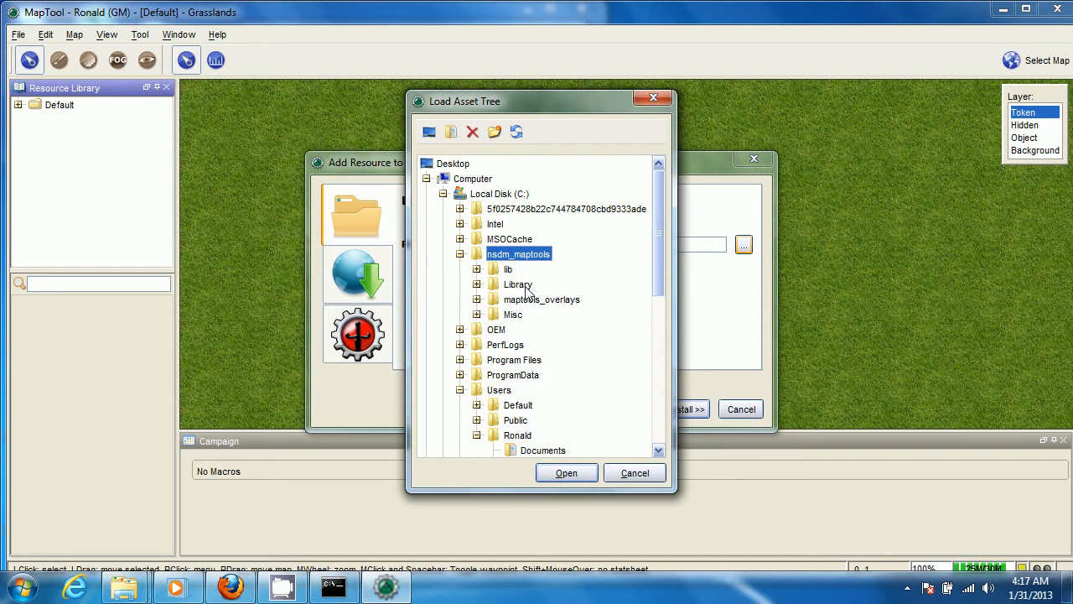
left_click(518, 285)
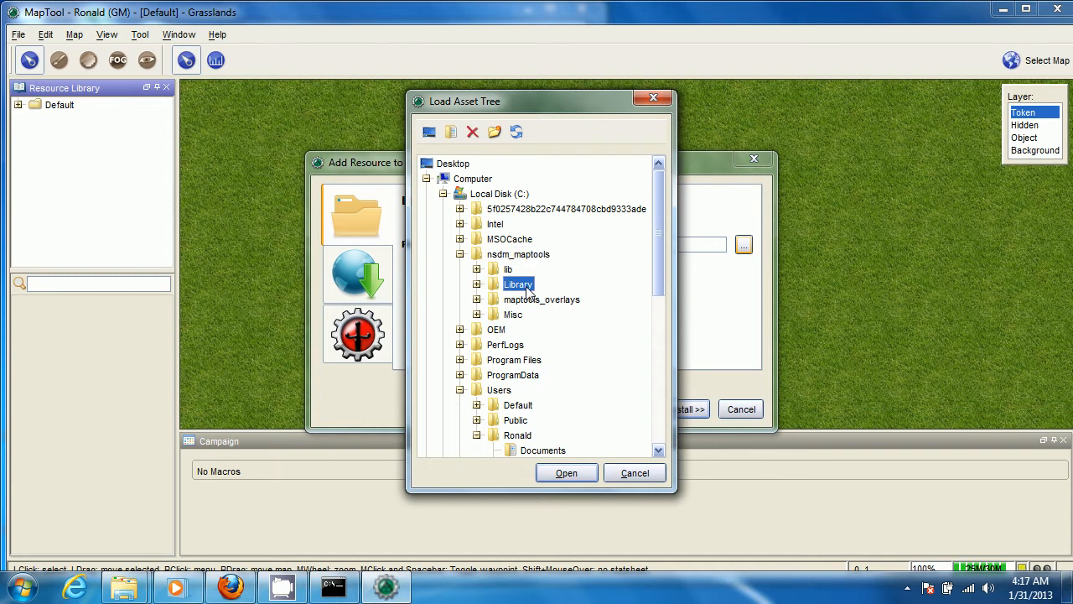
left_click(566, 473)
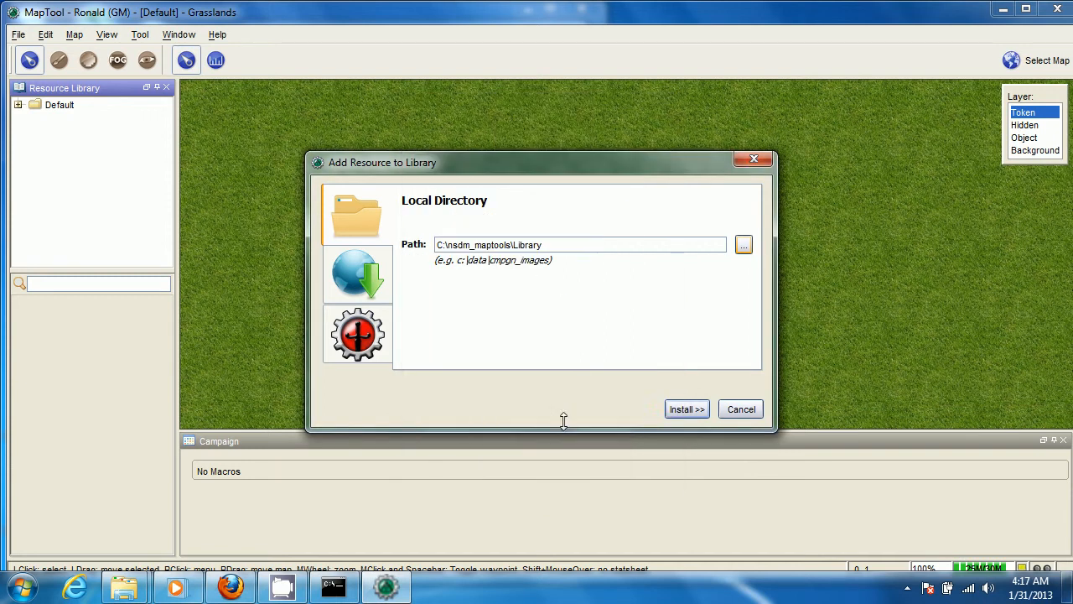
left_click(678, 412)
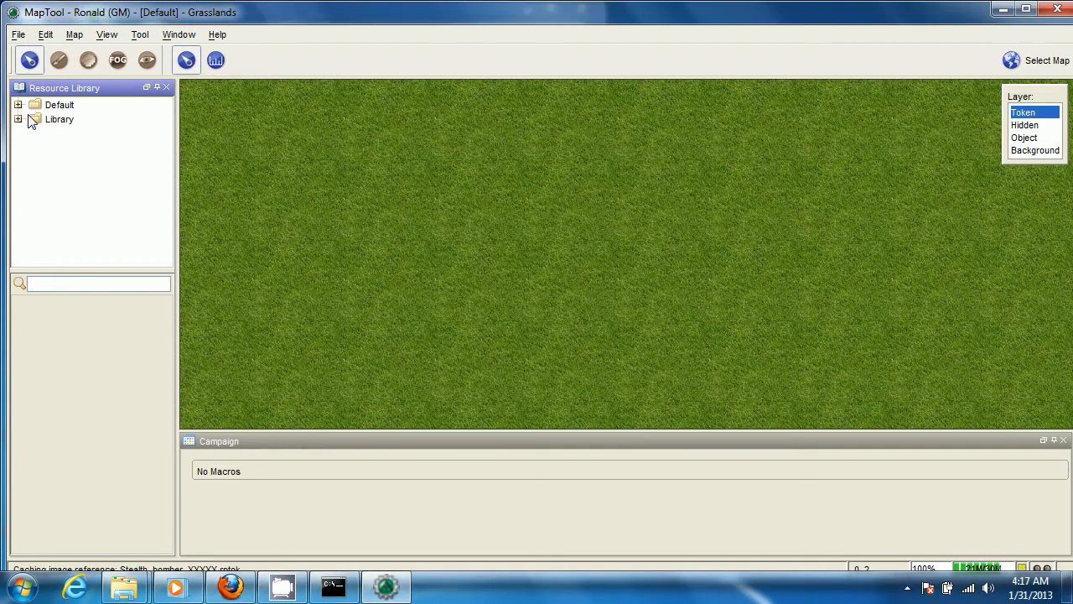
left_click(18, 120)
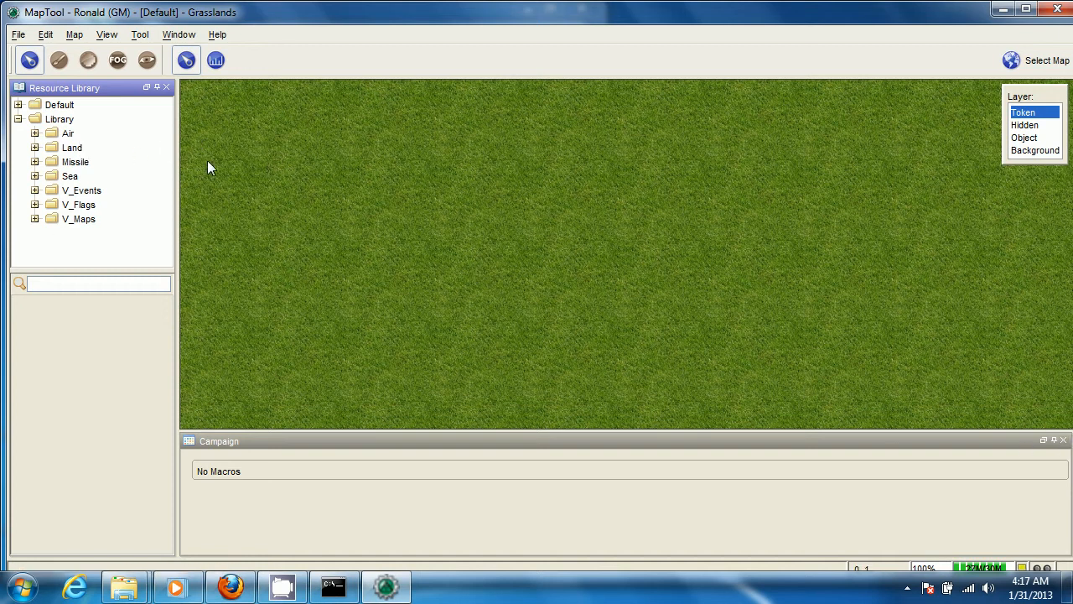
Open the campaign NSDM_V1.cmpgn from the nsdm_maptools folder and maximize the application window
left_click(18, 34)
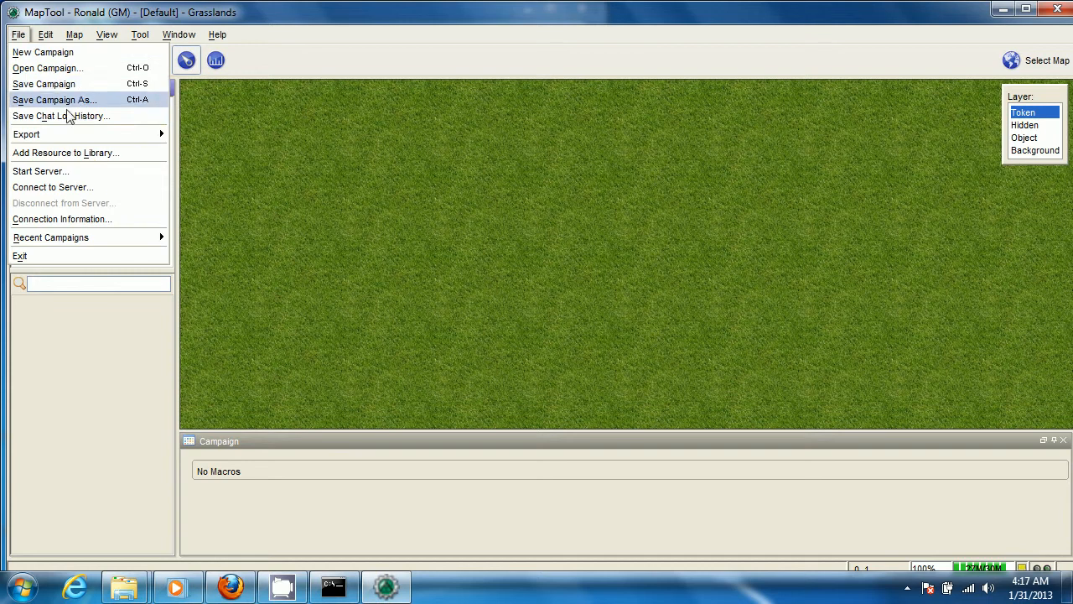
left_click(72, 69)
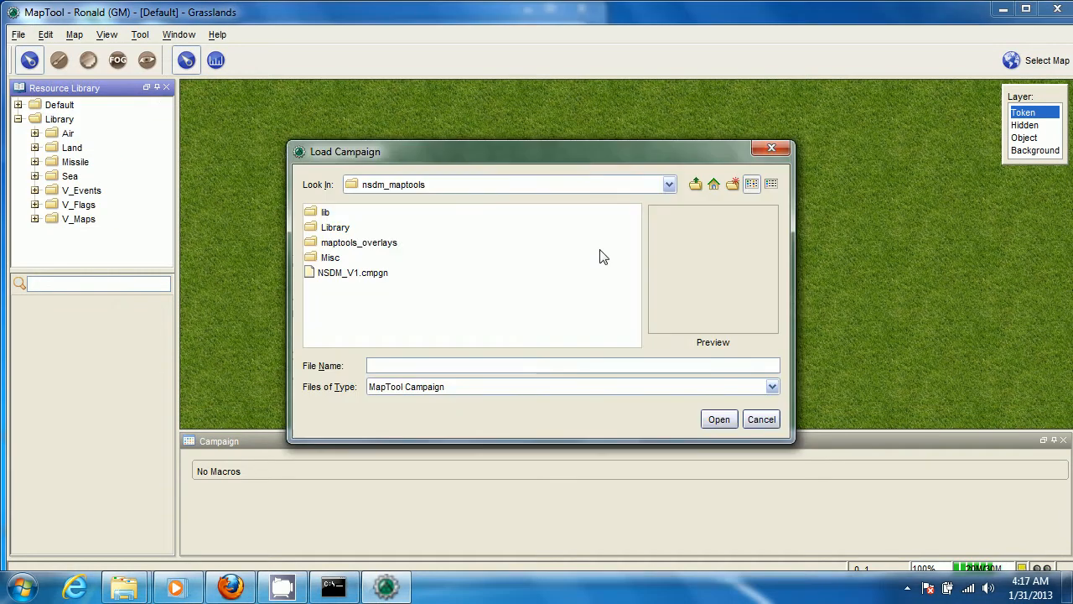
left_click(352, 282)
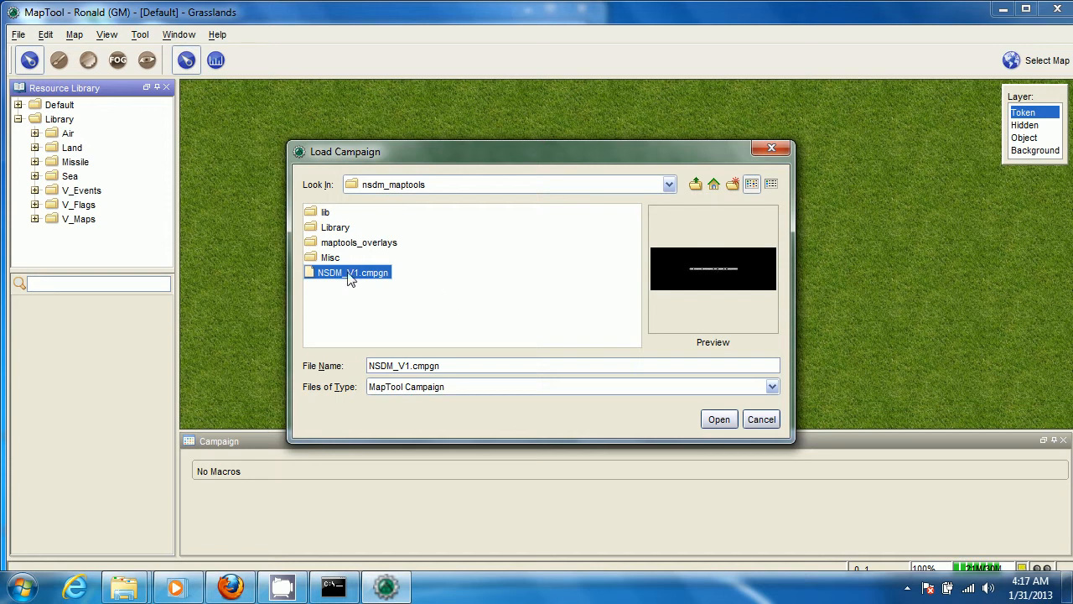
left_click(720, 420)
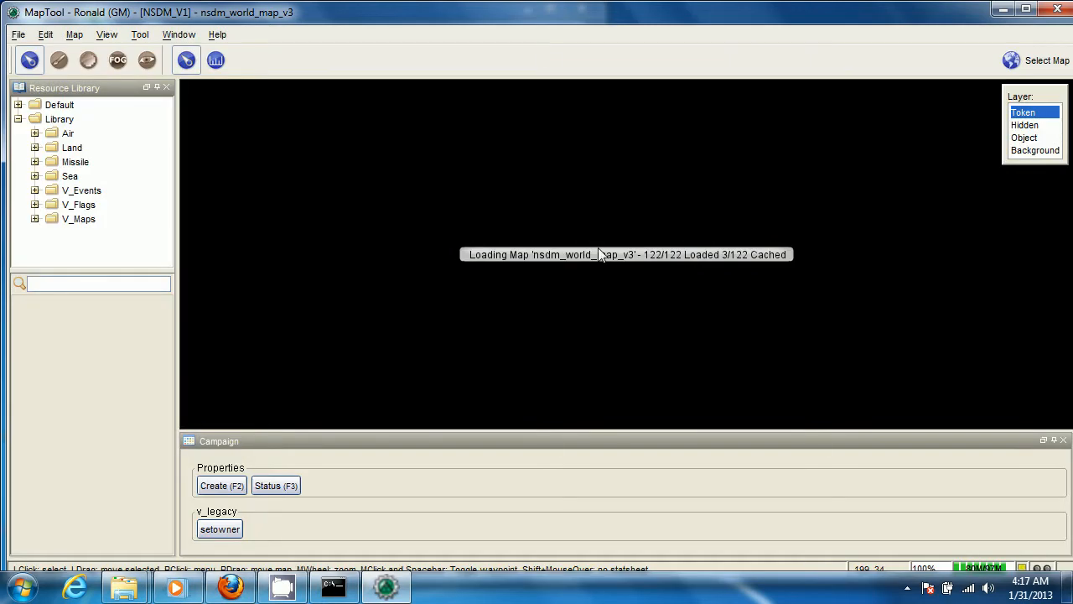
left_click(1028, 9)
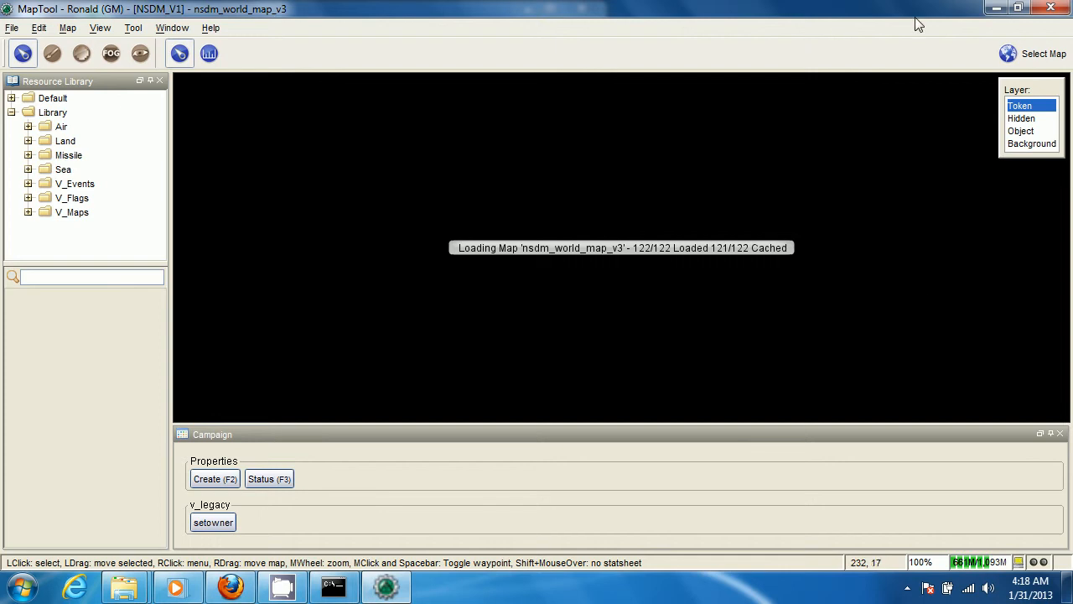
Switch the campaign's displayed map from nsdm_world_map_v3 to Blank
left_click(1015, 56)
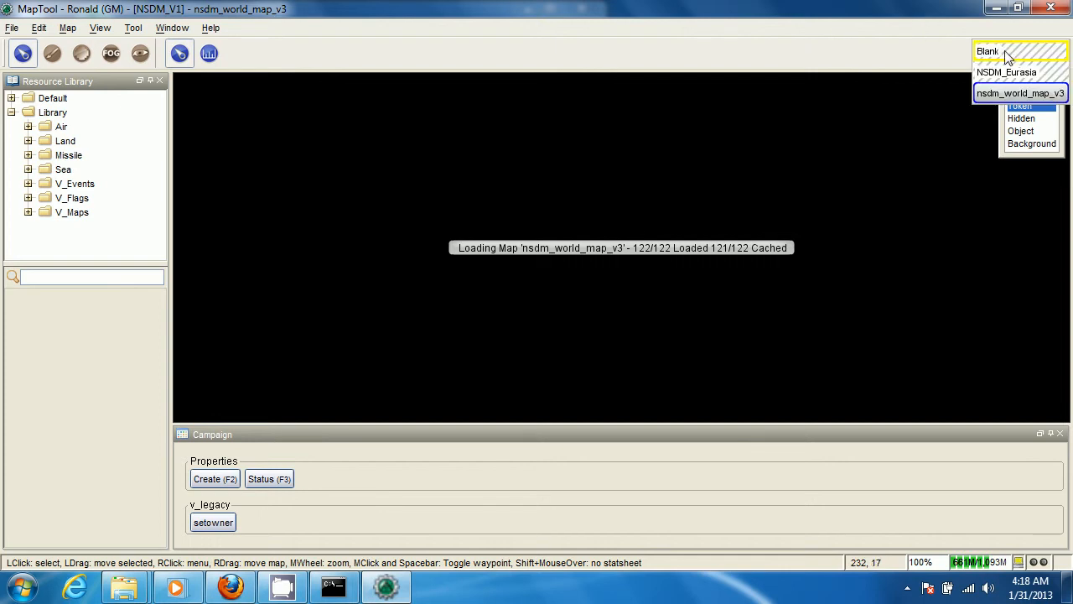
left_click(1009, 55)
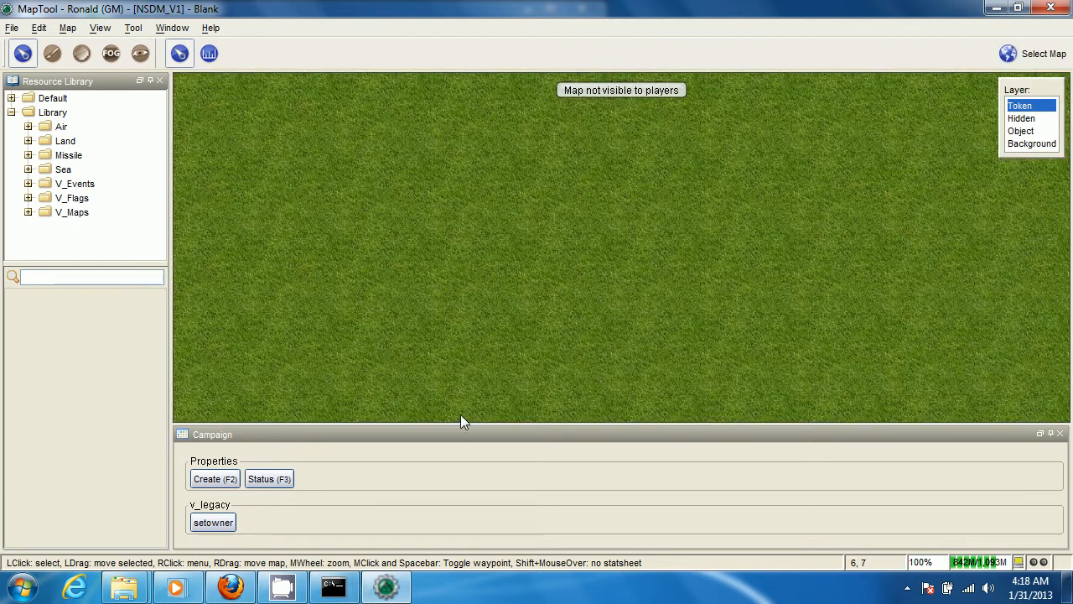
scroll(509, 306, "down", 8)
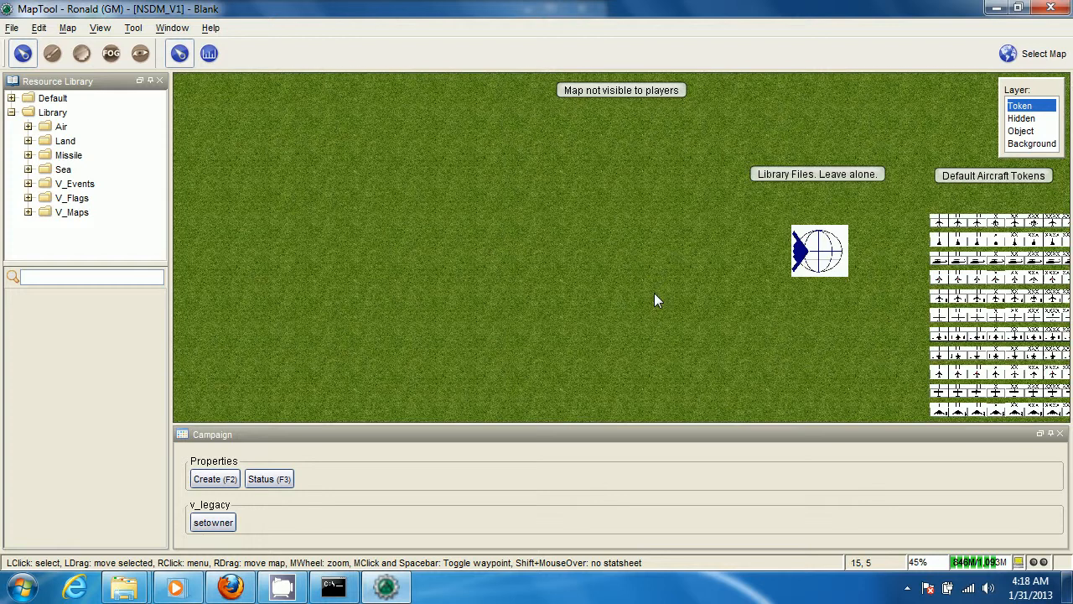
Examine the library files token and its stat sheet beside the default token groups on the Blank map
left_click_drag(654, 295, 295, 238)
scroll(295, 232, "down", 2)
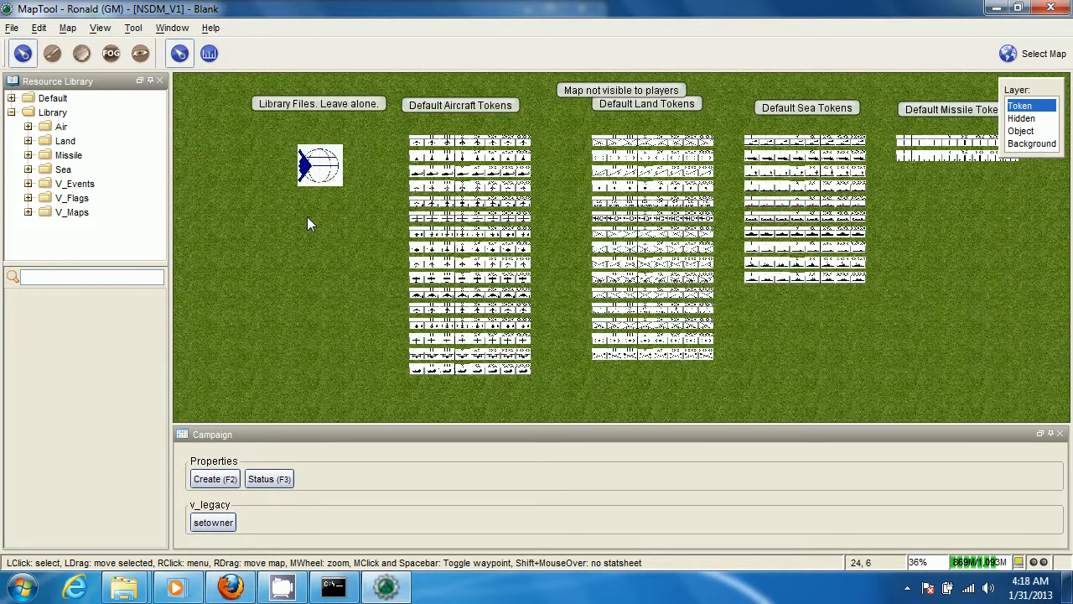
scroll(307, 216, "up", 1)
left_click(285, 216)
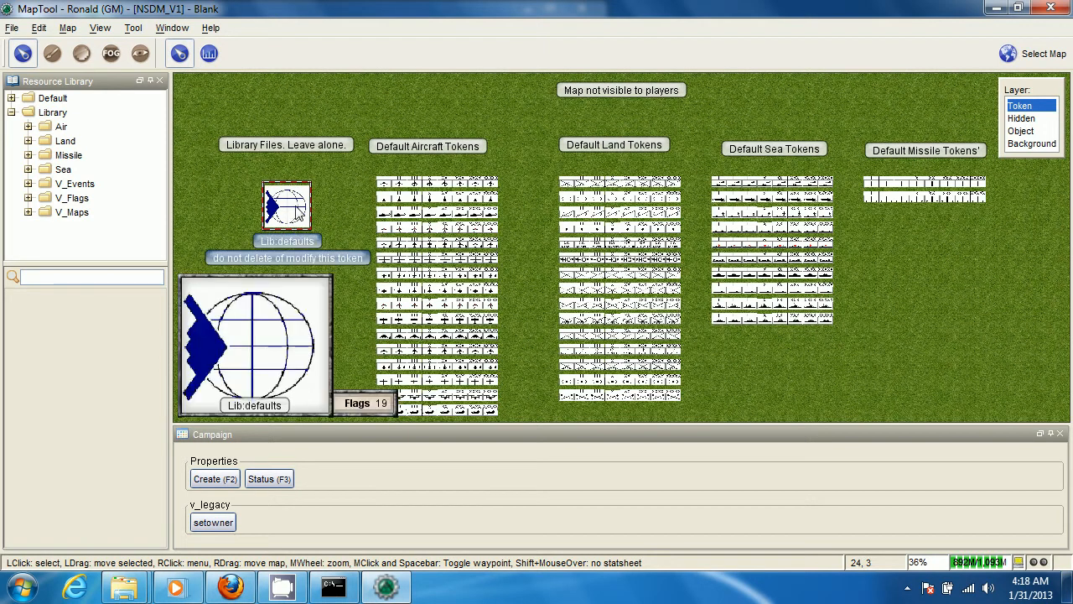
left_click(323, 177)
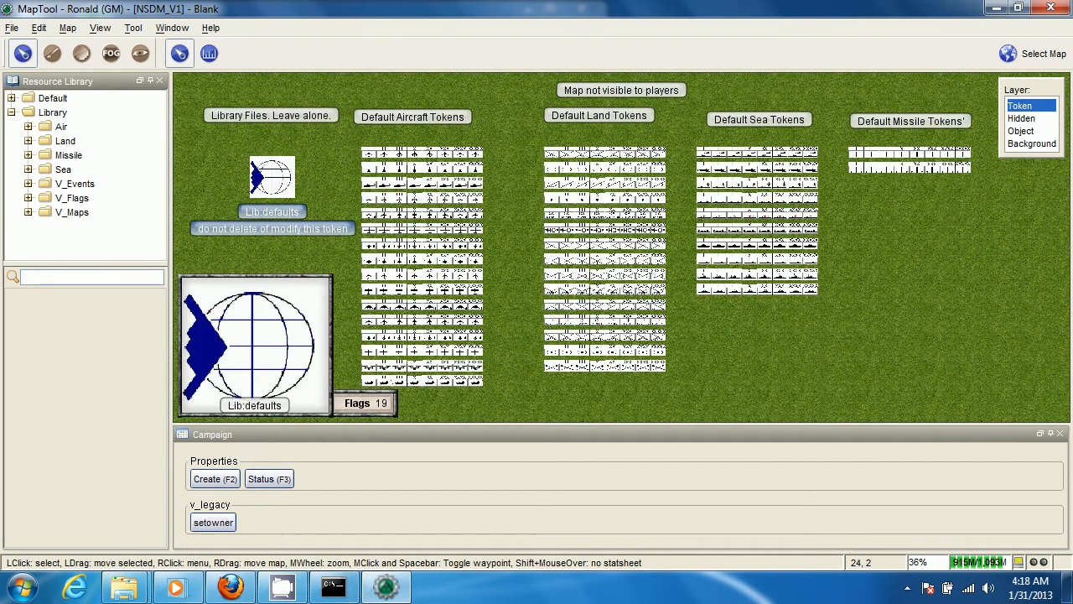
mouse_move(271, 176)
left_mouse_down()
mouse_move(195, 178)
mouse_move(266, 176)
left_mouse_up()
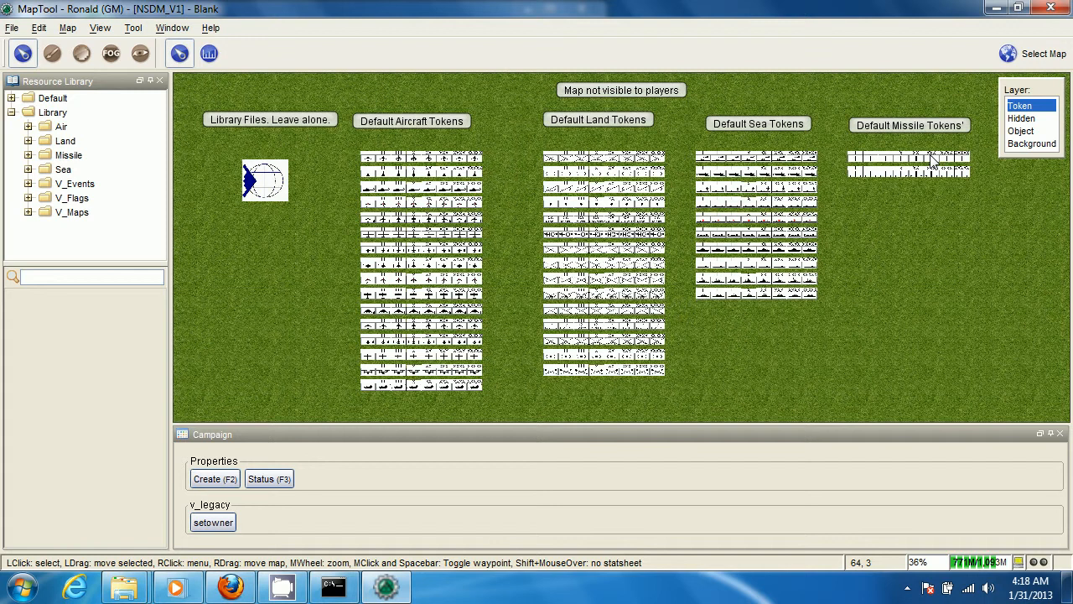
Inspect the default land, sea and missile token groups and the stat sheets of individual units
mouse_move(931, 157)
scroll(554, 232, "up", 2)
scroll(554, 230, "up", 5)
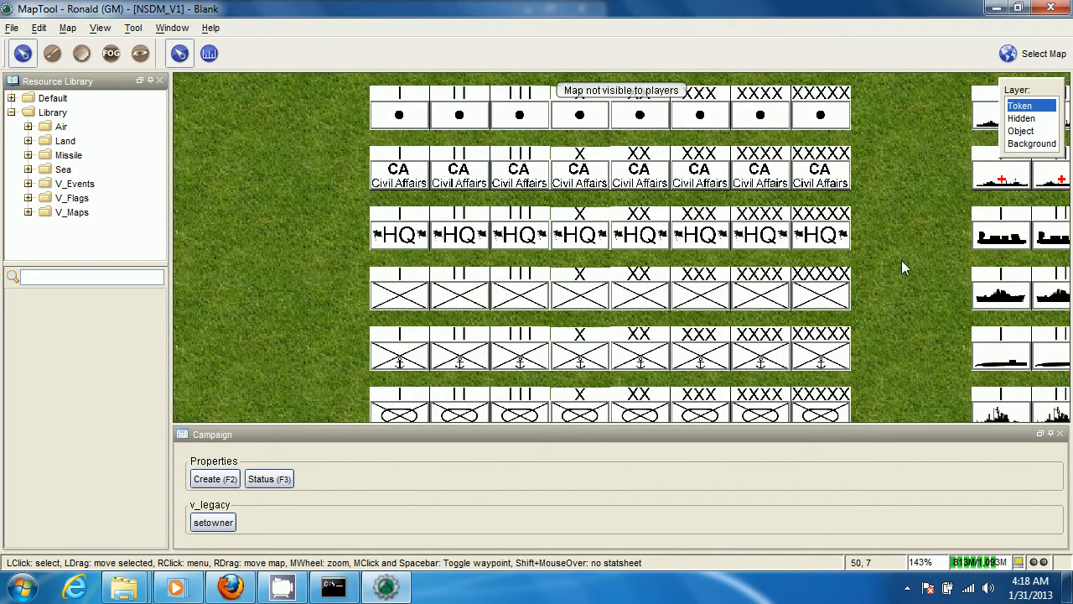
scroll(903, 261, "down", 5)
left_click_drag(730, 300, 573, 275)
scroll(578, 282, "down", 1)
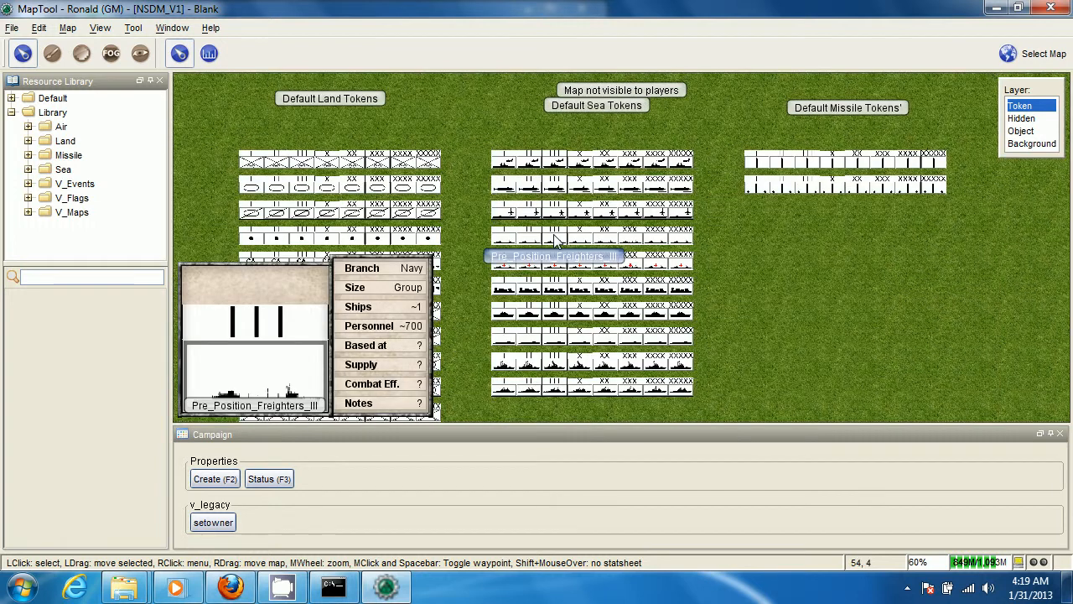
scroll(654, 243, "up", 4)
scroll(596, 235, "up", 2)
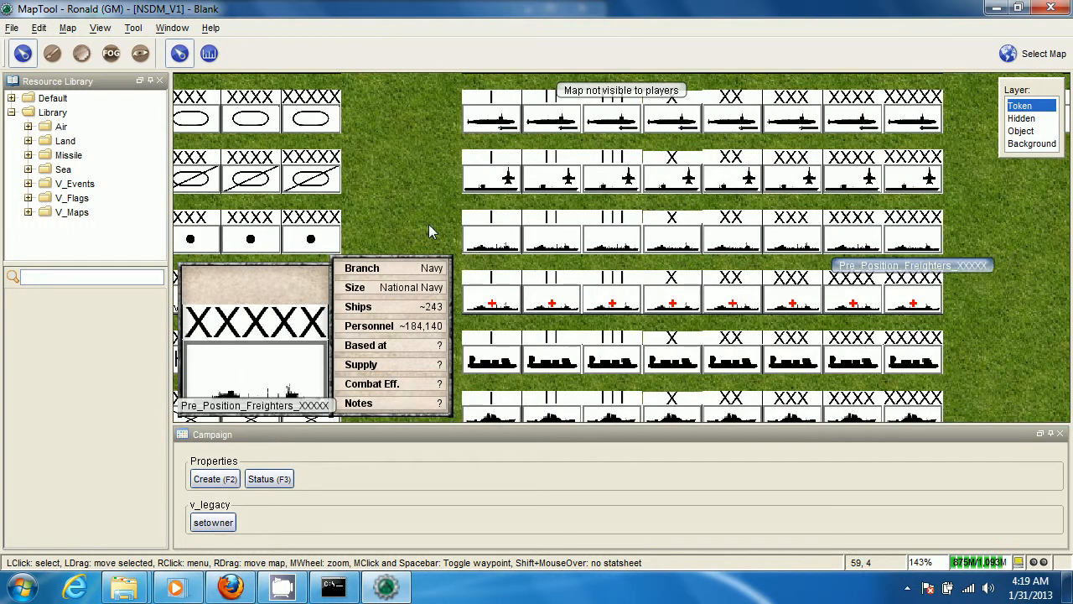
scroll(428, 224, "down", 5)
scroll(426, 242, "down", 2)
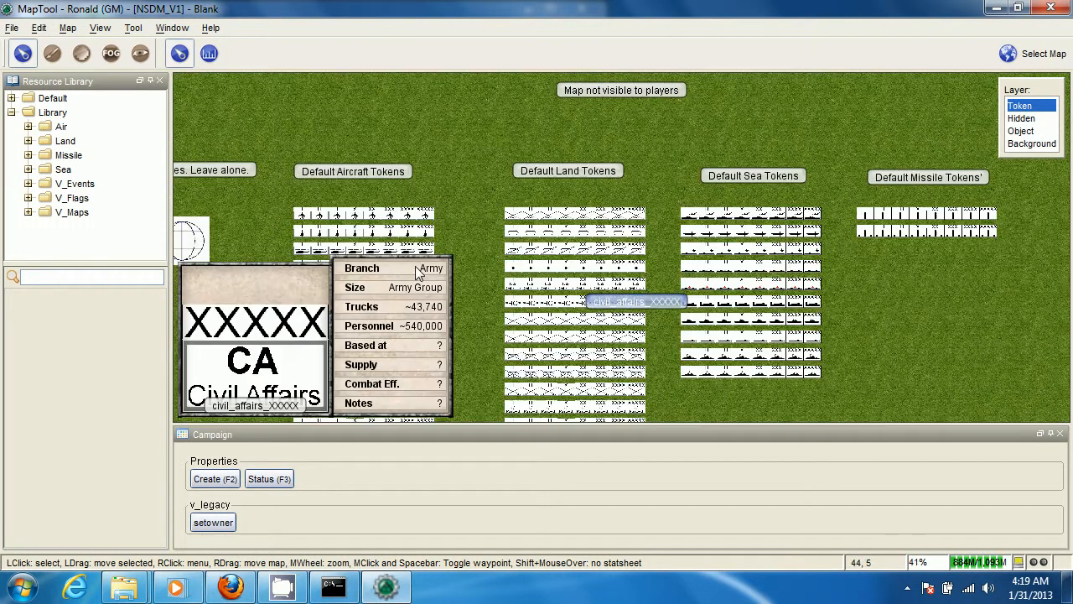
left_click_drag(193, 321, 480, 267)
left_click_drag(407, 293, 538, 291)
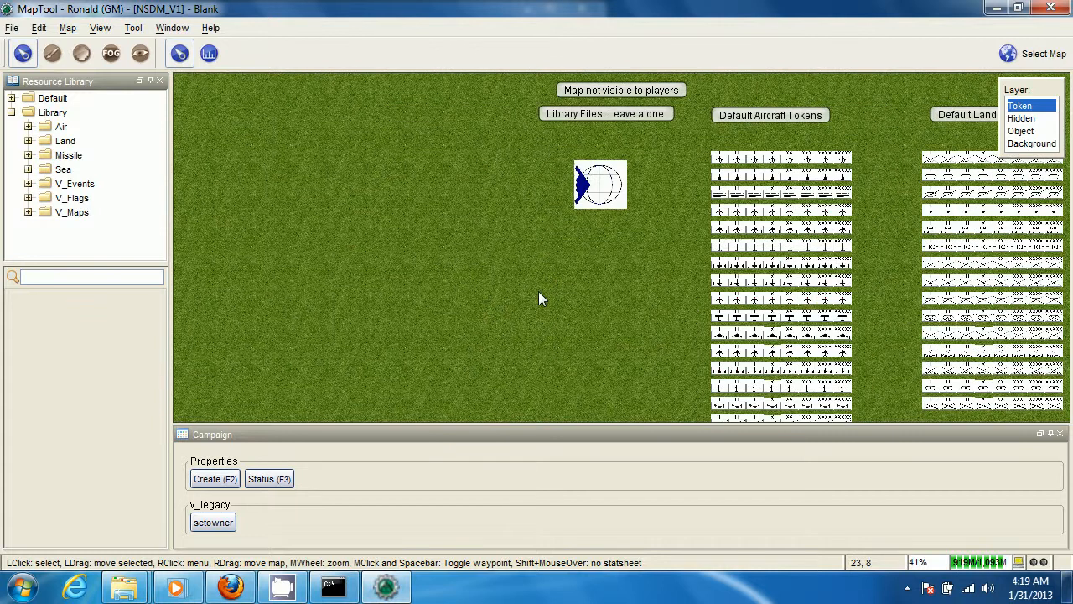
Place a Carrier_XX token from the library's Sea/Carrier folder in the empty area of the map as a visible NPC
left_click(28, 140)
left_click(30, 99)
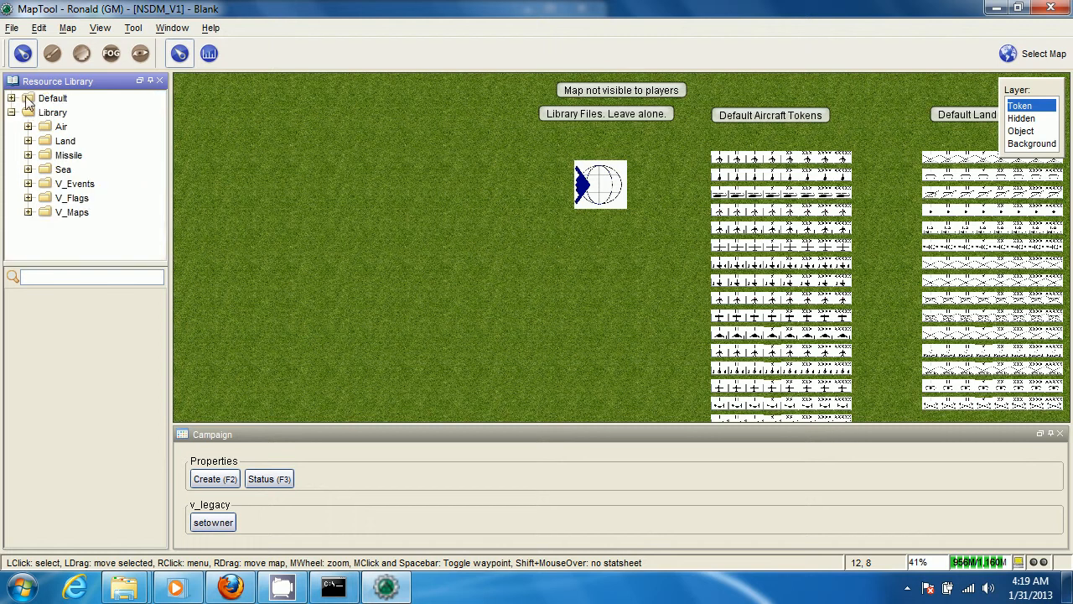
left_click(28, 169)
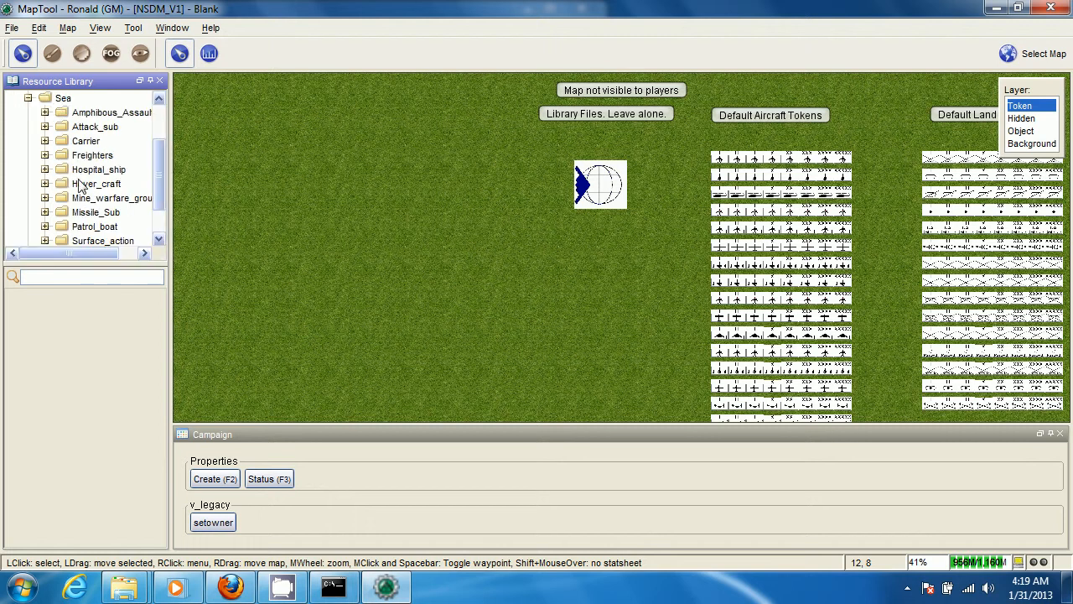
left_click(86, 141)
left_click(74, 379)
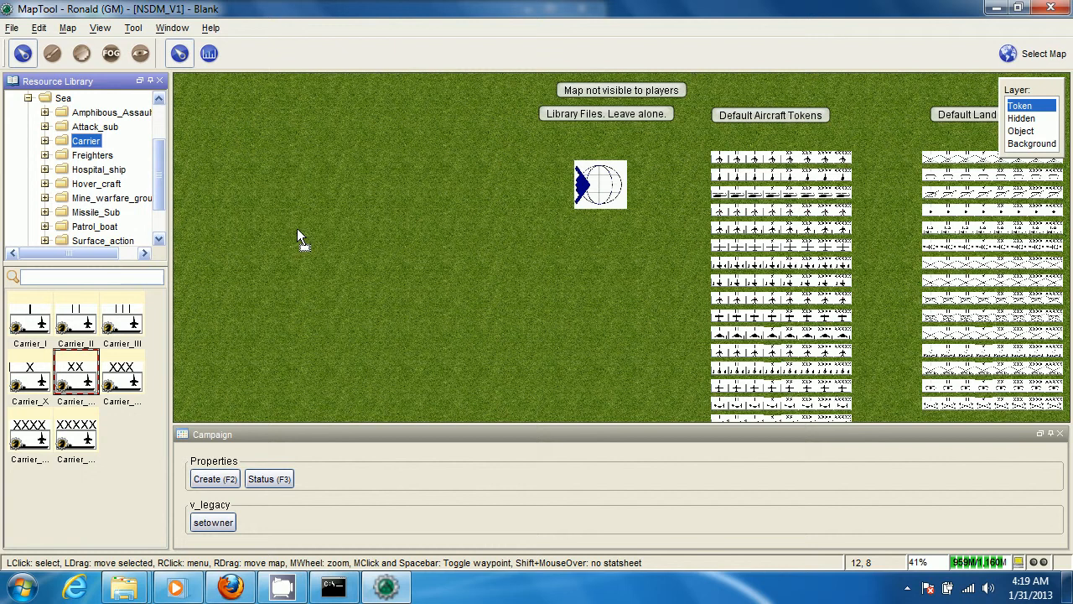
left_click_drag(303, 234, 303, 234)
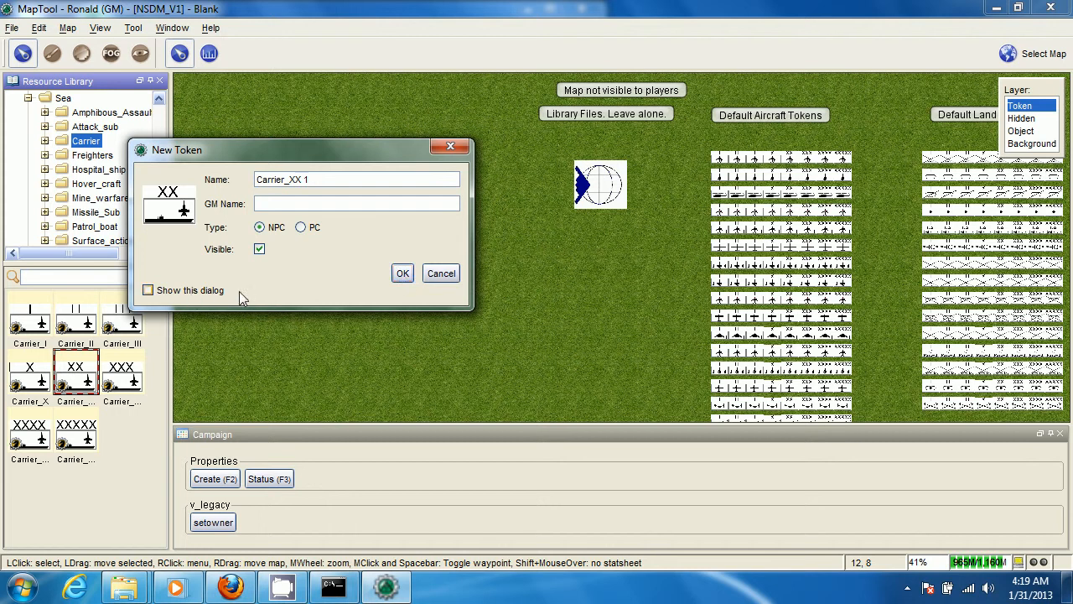
left_click(402, 274)
Add a second Carrier_XX token to the map and position it just below the first one
scroll(261, 275, "up", 3)
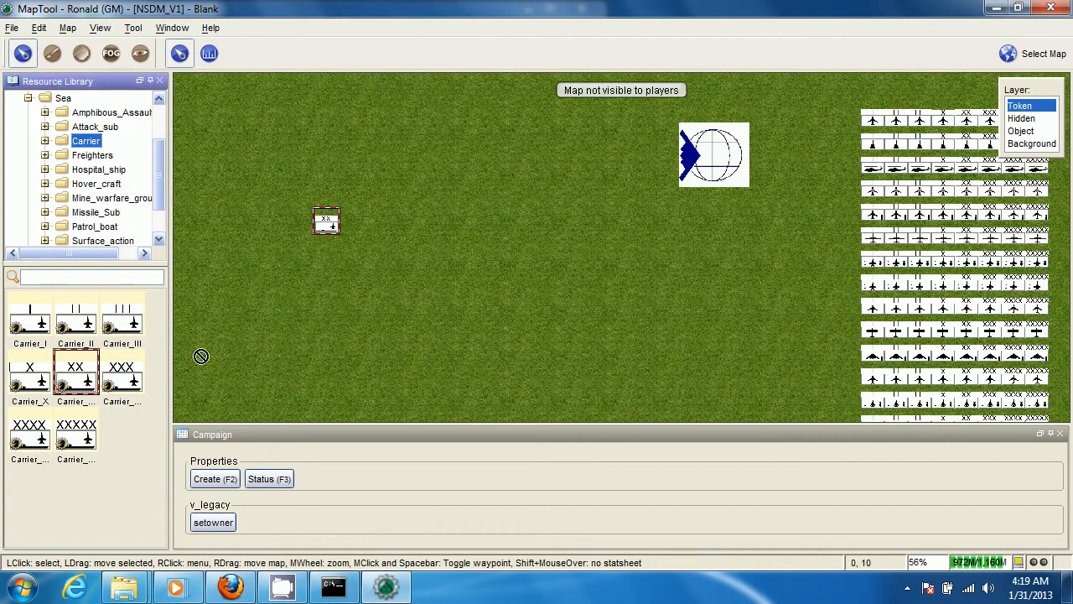
left_click_drag(319, 267, 313, 277)
scroll(272, 277, "up", 3)
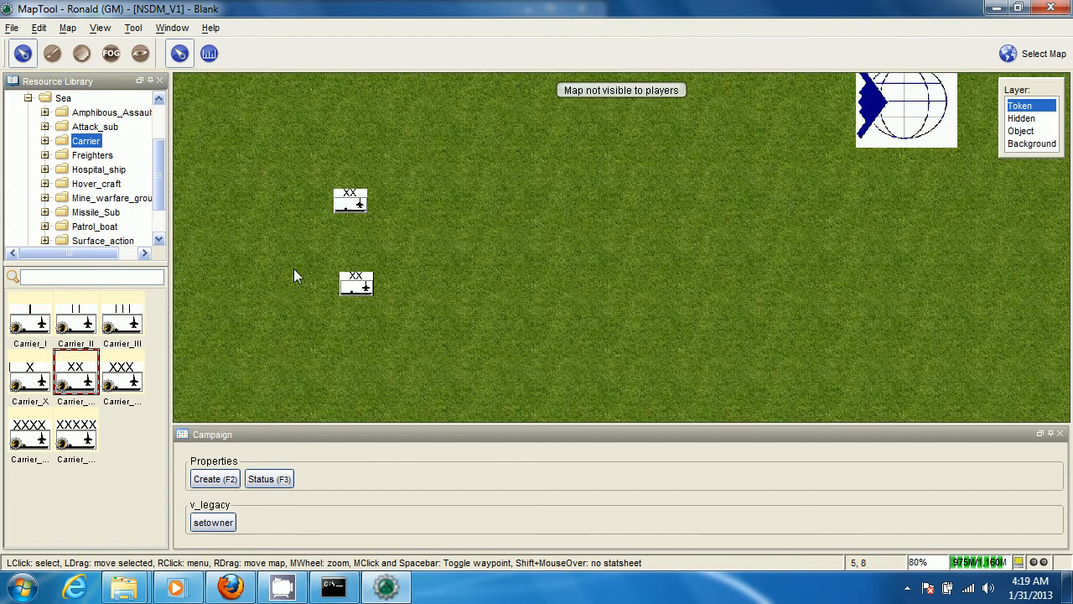
scroll(370, 258, "up", 3)
left_click_drag(395, 296, 373, 252)
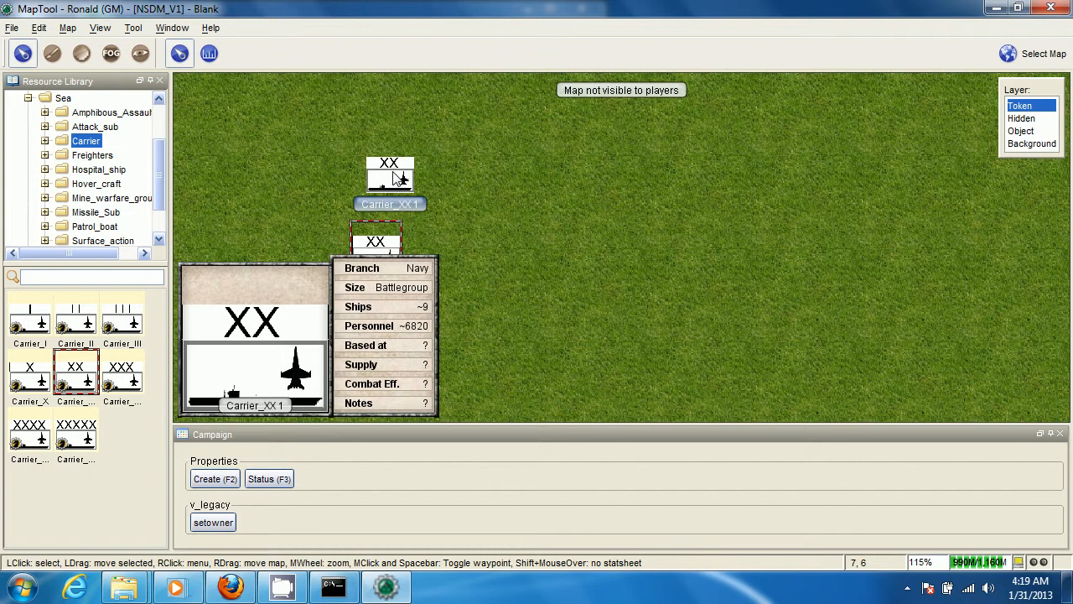
Open the creation properties of the upper carrier token and name it USS Enterpise
left_click(399, 179)
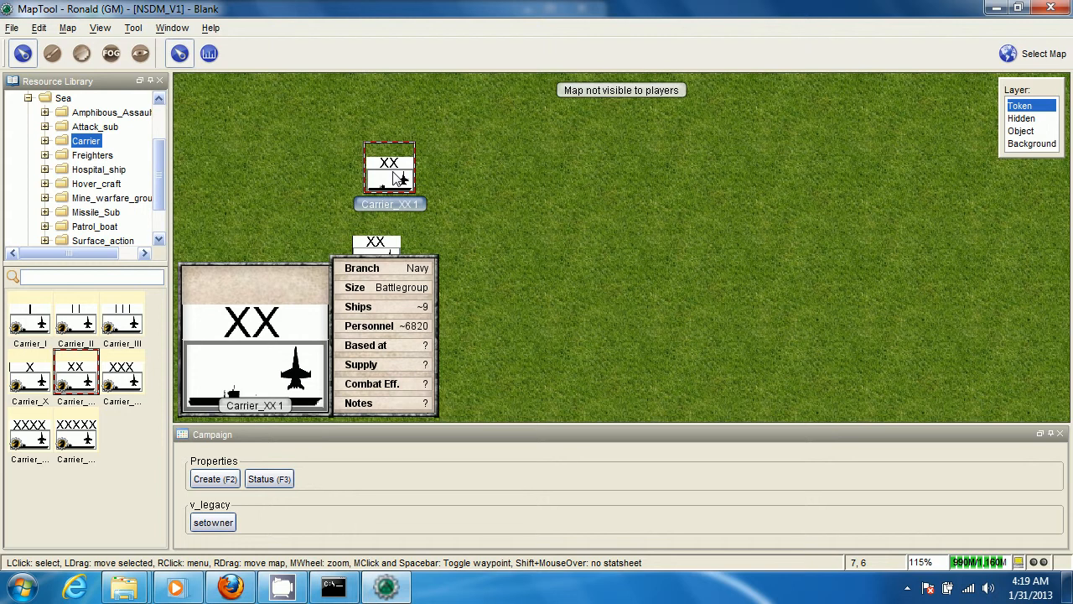
scroll(399, 178, "up", 1)
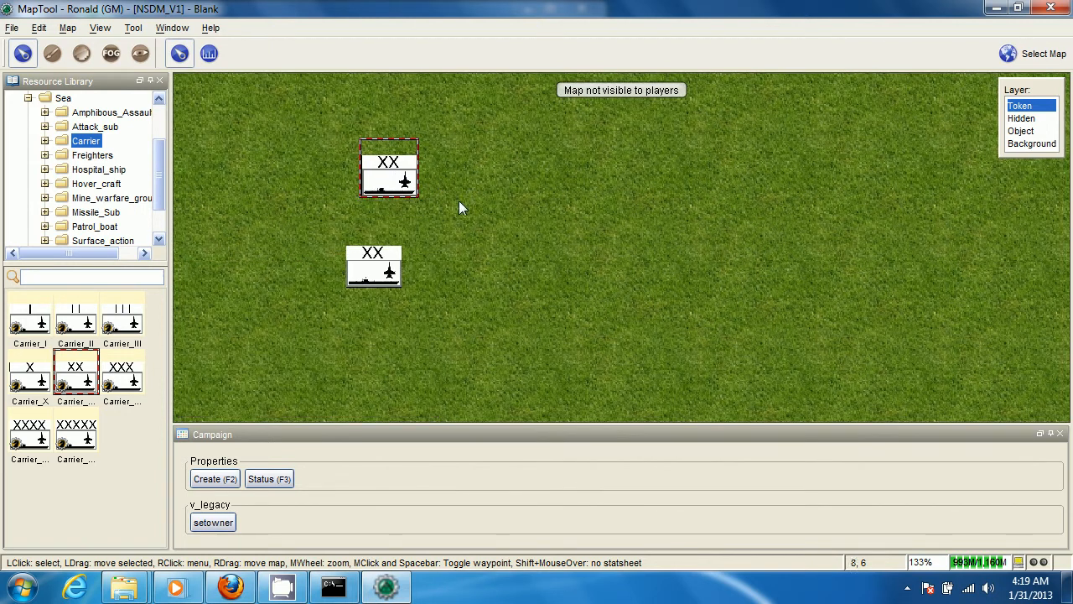
left_click_drag(438, 271, 510, 279)
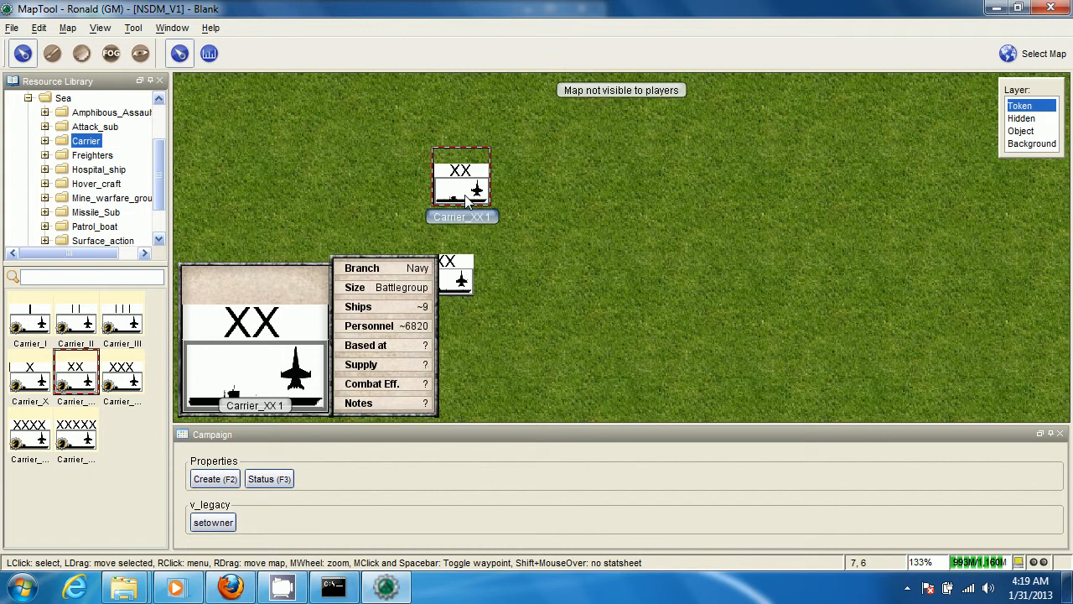
key("F2")
left_click_drag(483, 140, 657, 128)
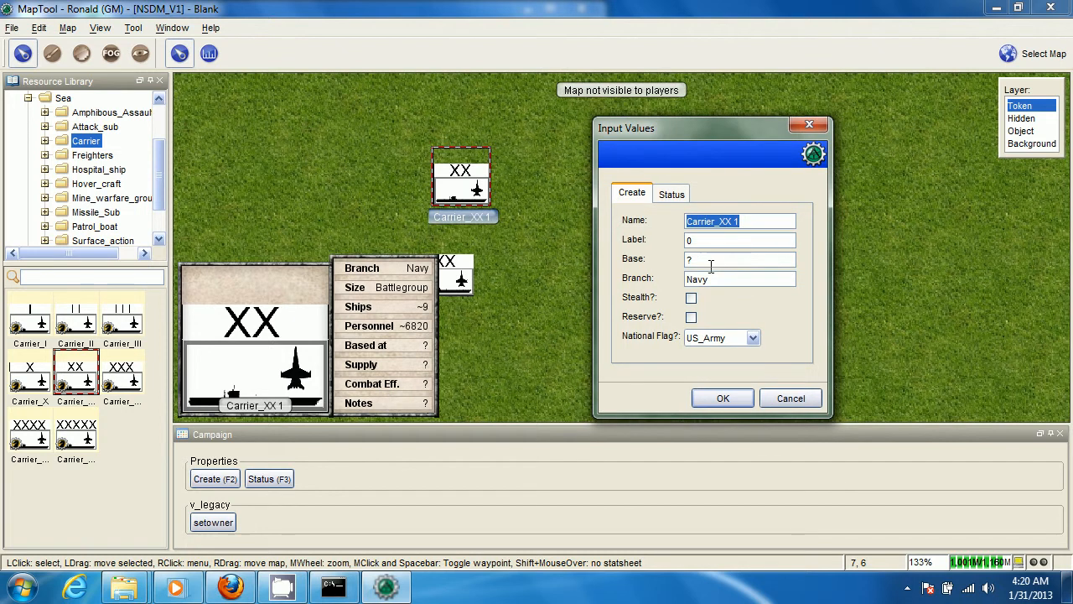
type("Uss")
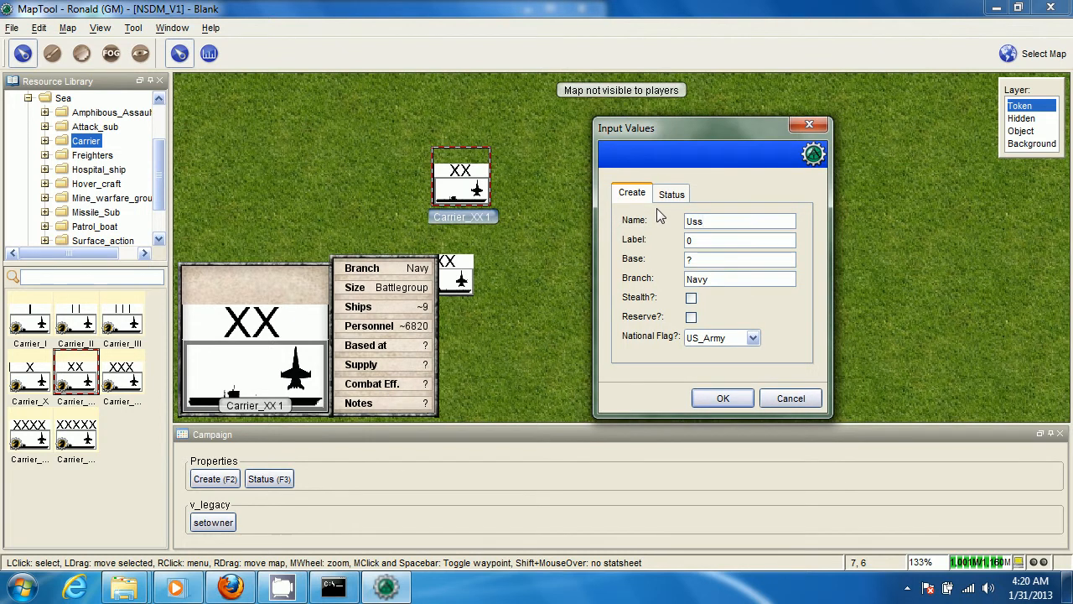
key("BackSpace")
key("BackSpace")
type("SS Enterpise")
Set the carrier token's label to US Navy CVBG and its base to Norfolk
key("Tab")
type("Carri")
key("BackSpace")
key("BackSpace")
key("BackSpace")
key("BackSpace")
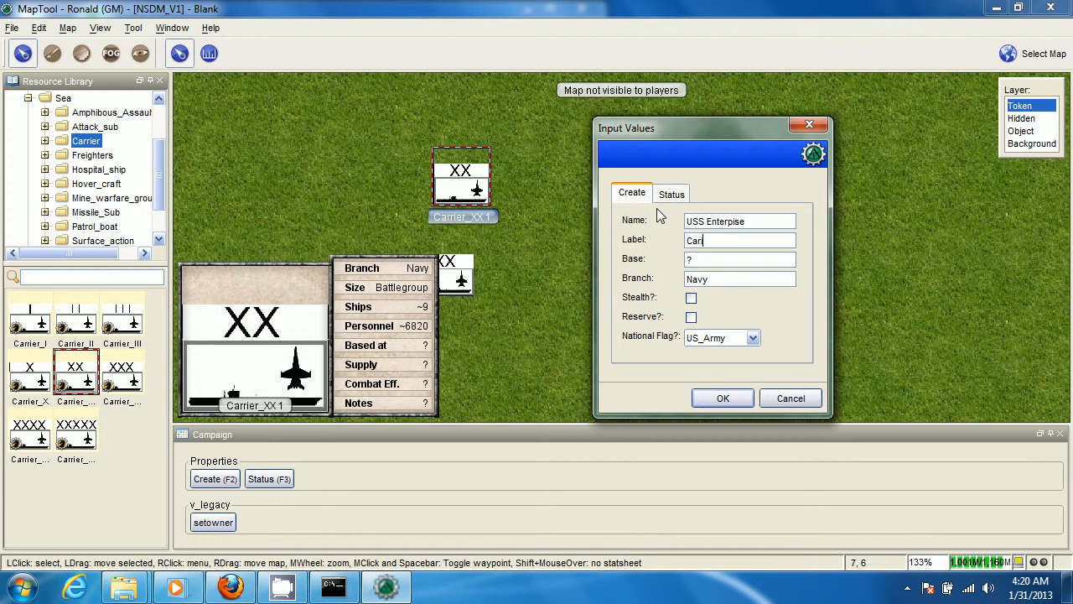
key("BackSpace")
type("US Navy CVBG")
key("Tab")
type("Bo")
key("BackSpace")
key("BackSpace")
type("Norfolk")
key("Tab")
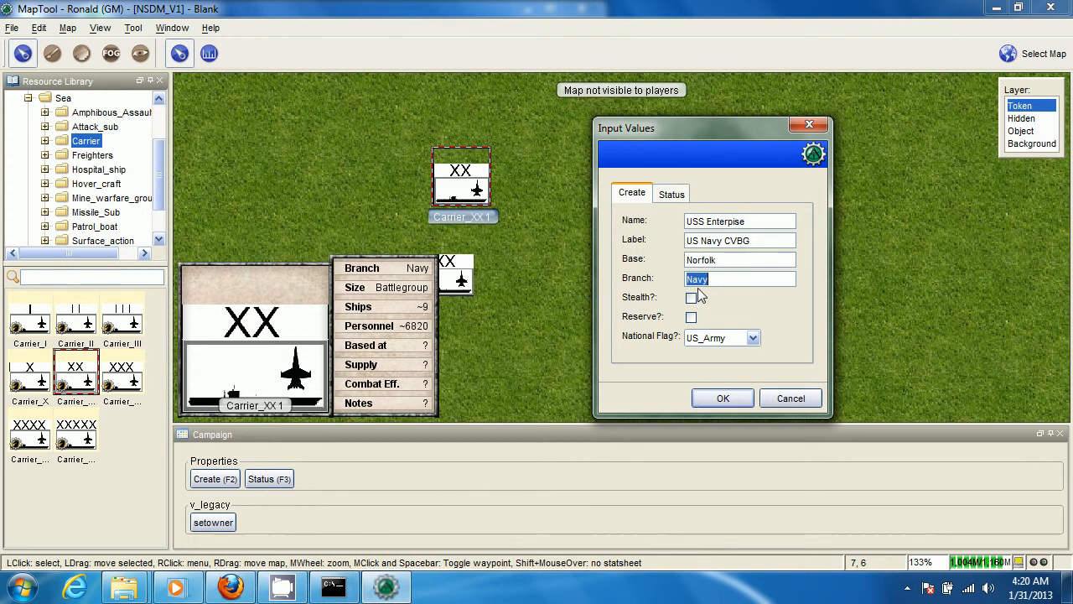
Choose US_Navy as the carrier token's national flag and apply the creation properties
left_click(729, 273)
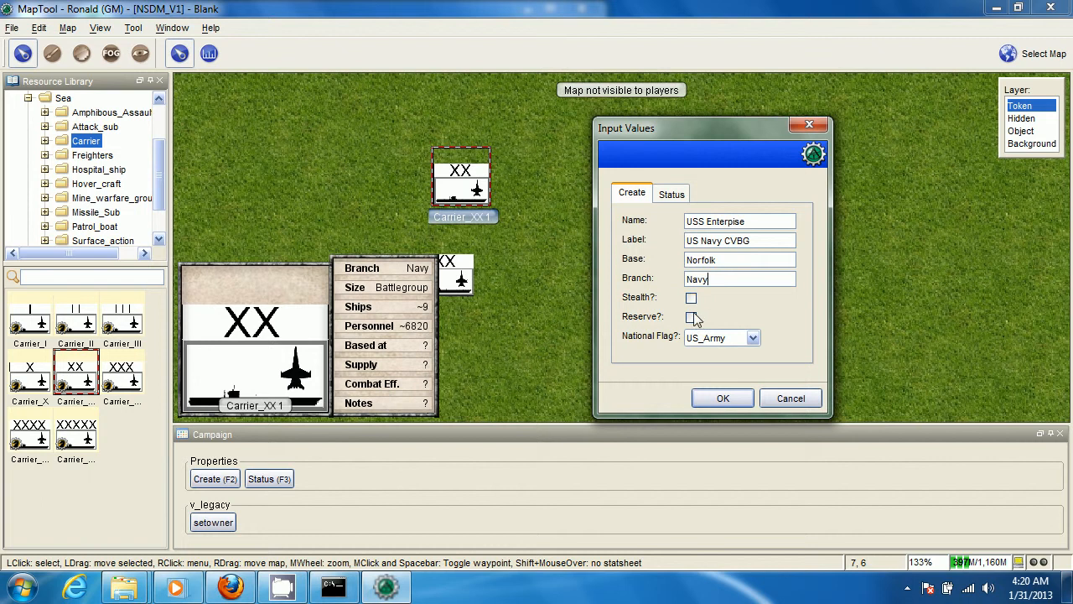
left_click(753, 339)
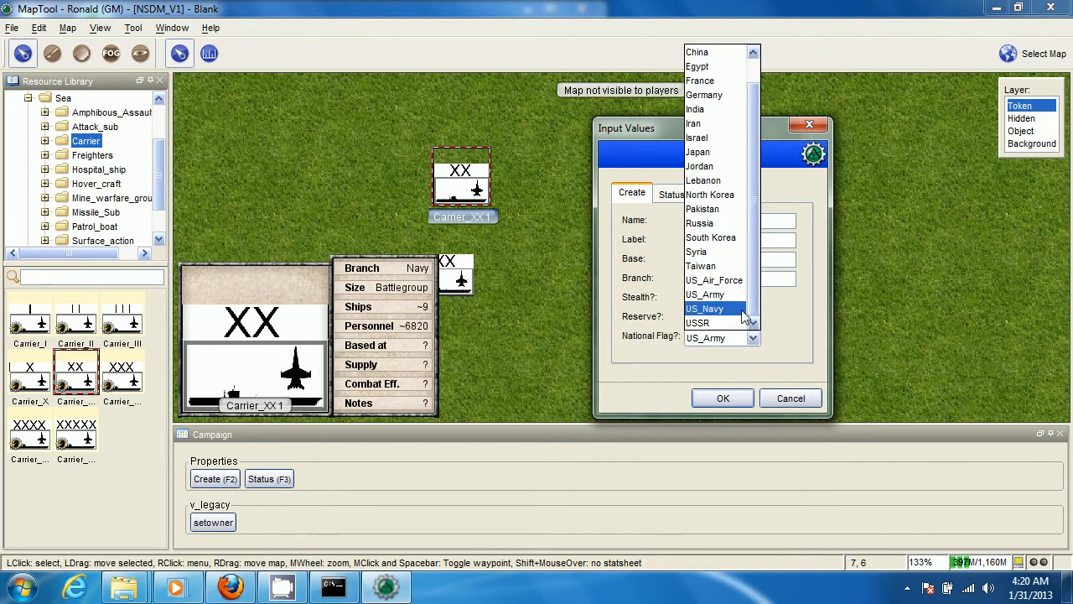
left_click(743, 310)
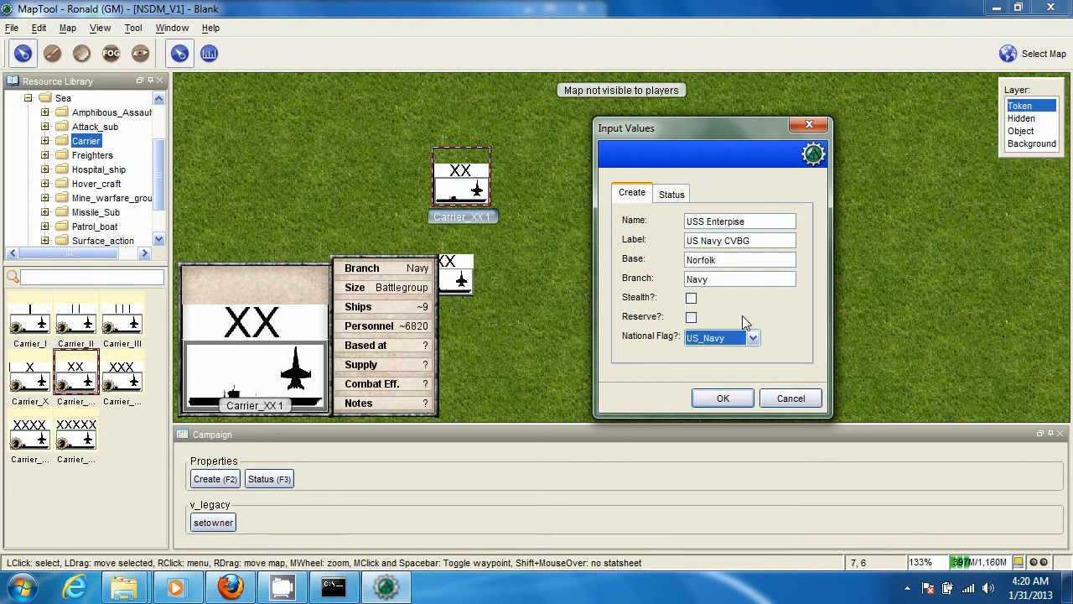
left_click(726, 397)
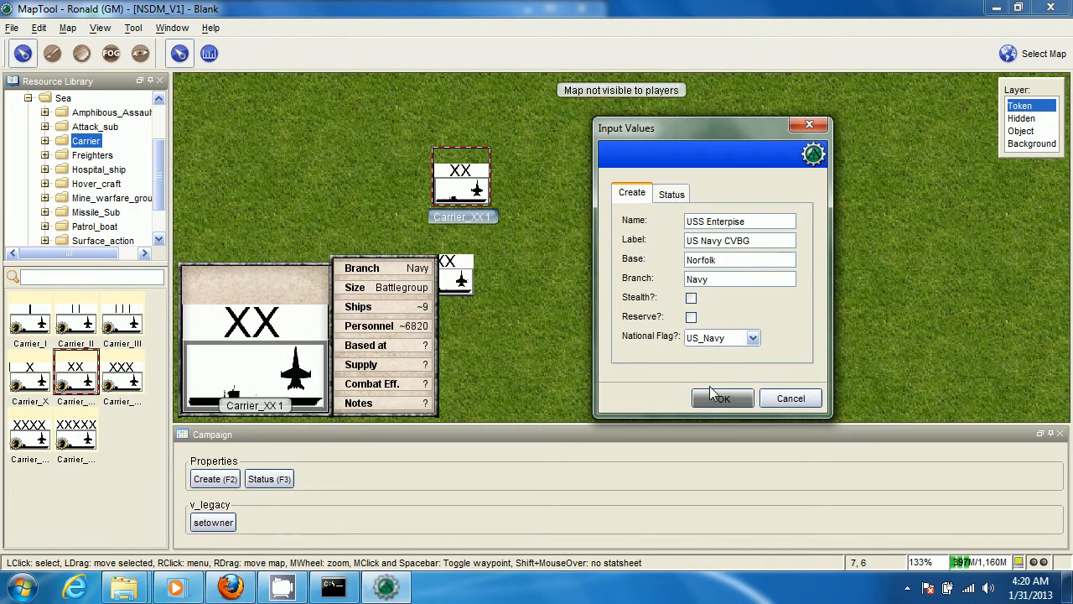
Set the USS Enterpise token's supply to 95%, combat effectiveness to 95% and notes to "Pilots are sleepy"
left_click_drag(559, 289, 714, 255)
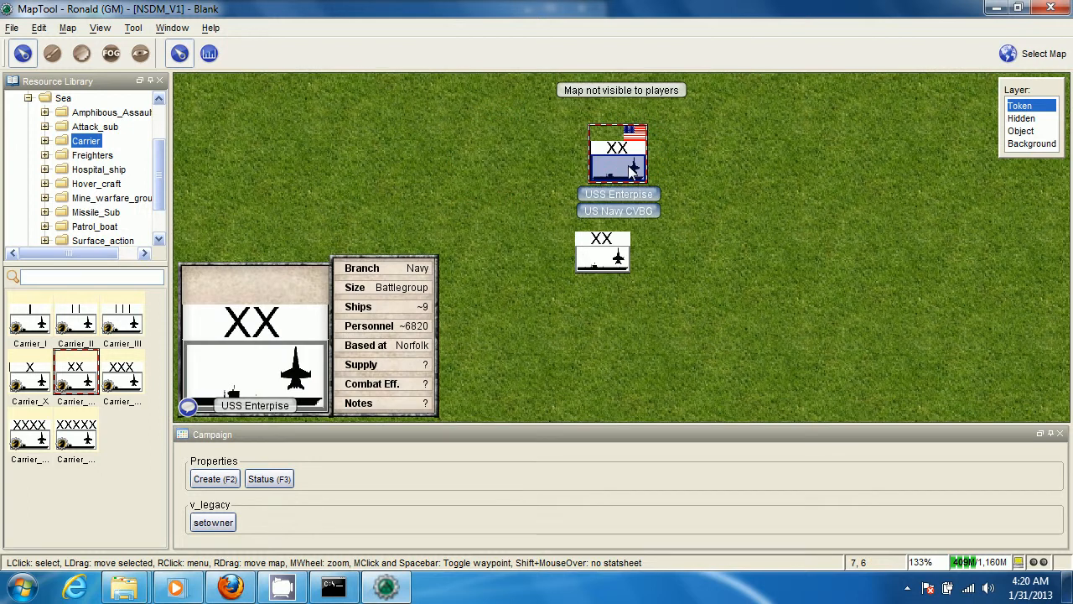
left_click_drag(630, 168, 602, 285)
scroll(601, 284, "up", 2)
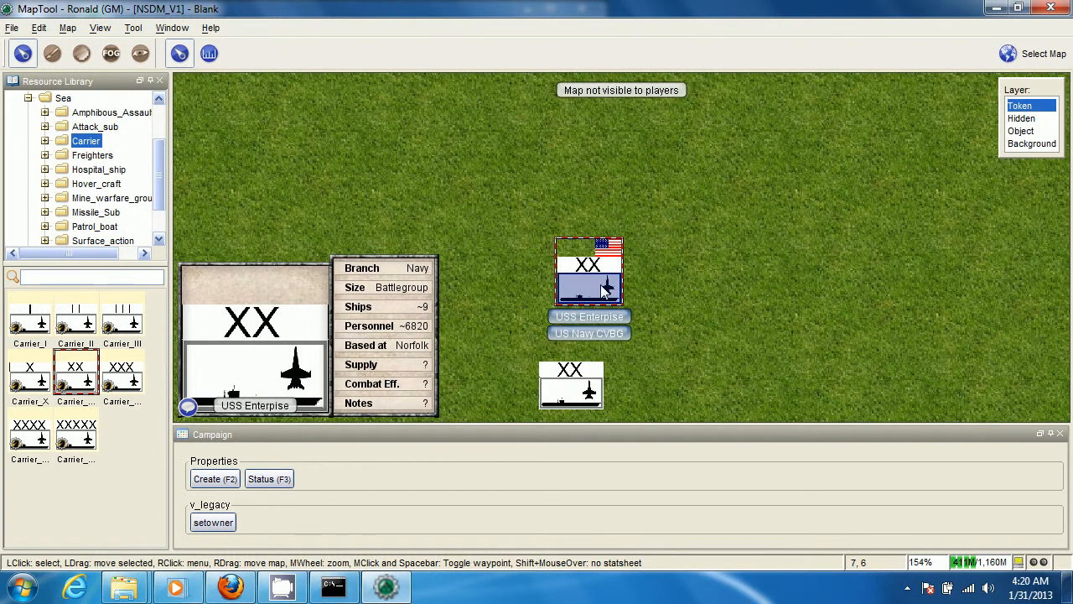
key("F2")
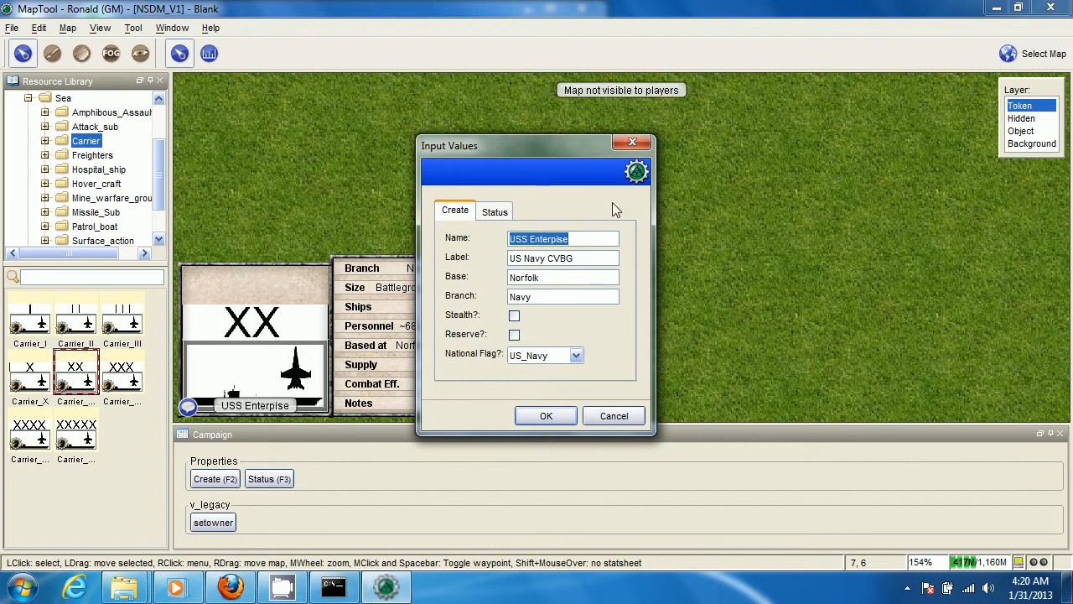
left_click_drag(532, 143, 798, 129)
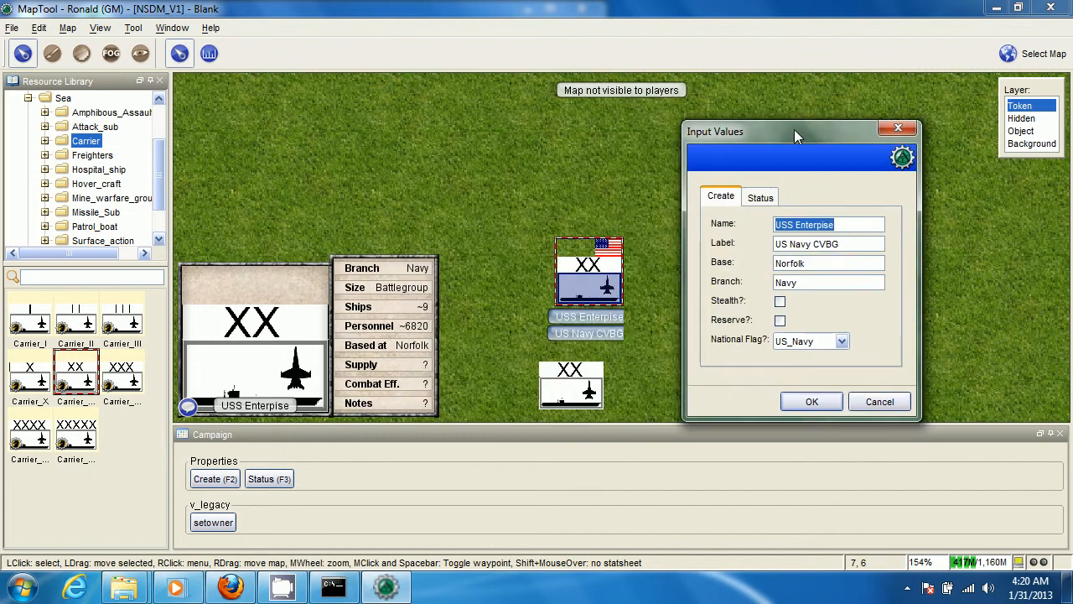
left_click(761, 198)
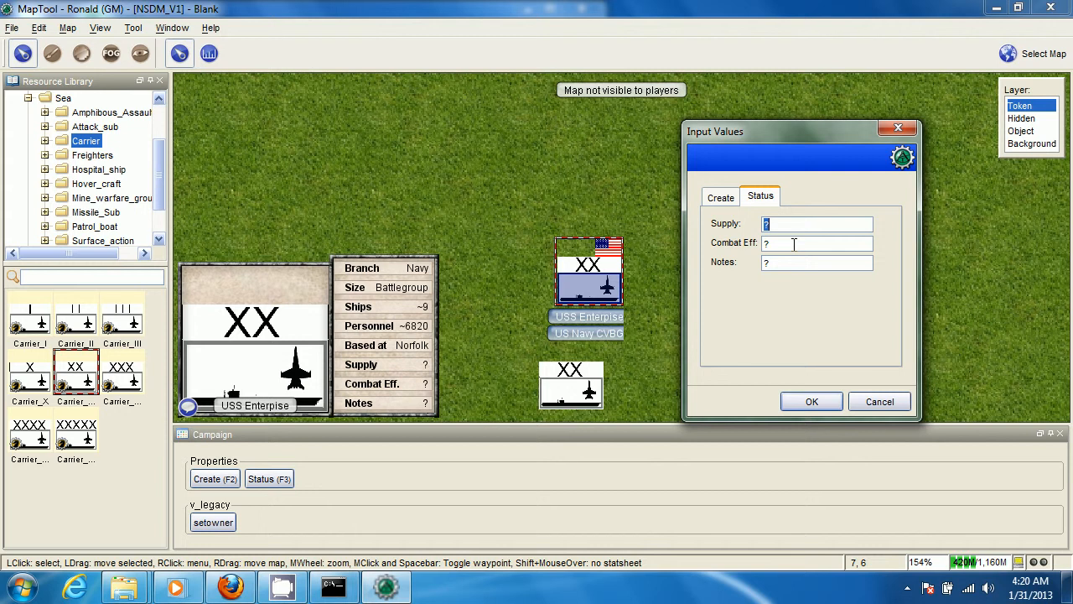
type("95%")
key("Tab")
type("95%")
key("Tab")
type("Pilots are sleepy")
key("Return")
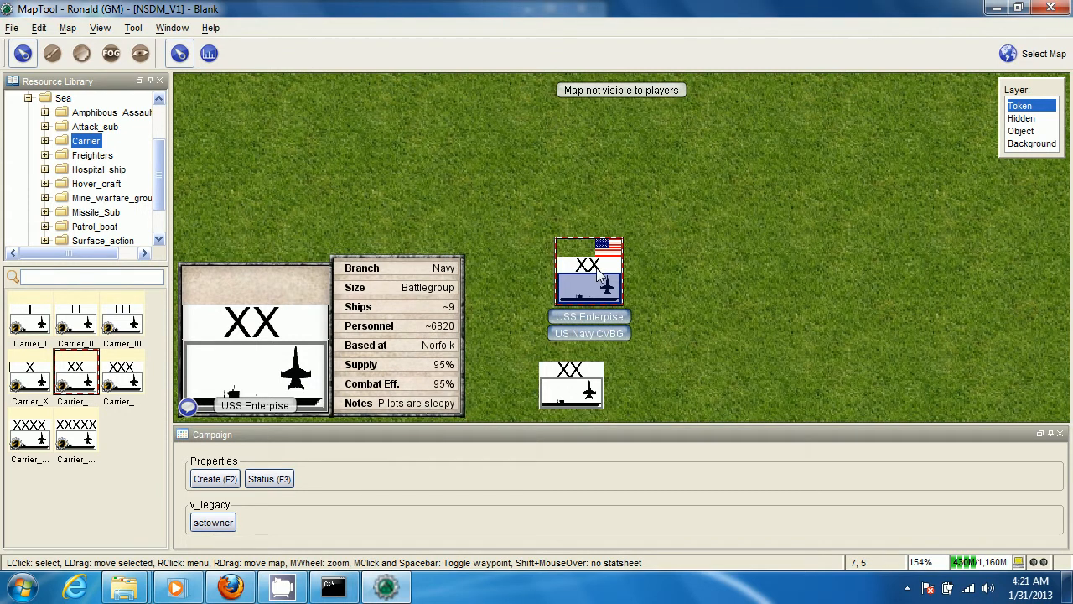
Review the status and creation properties of the USS Enterpise token
key("F3")
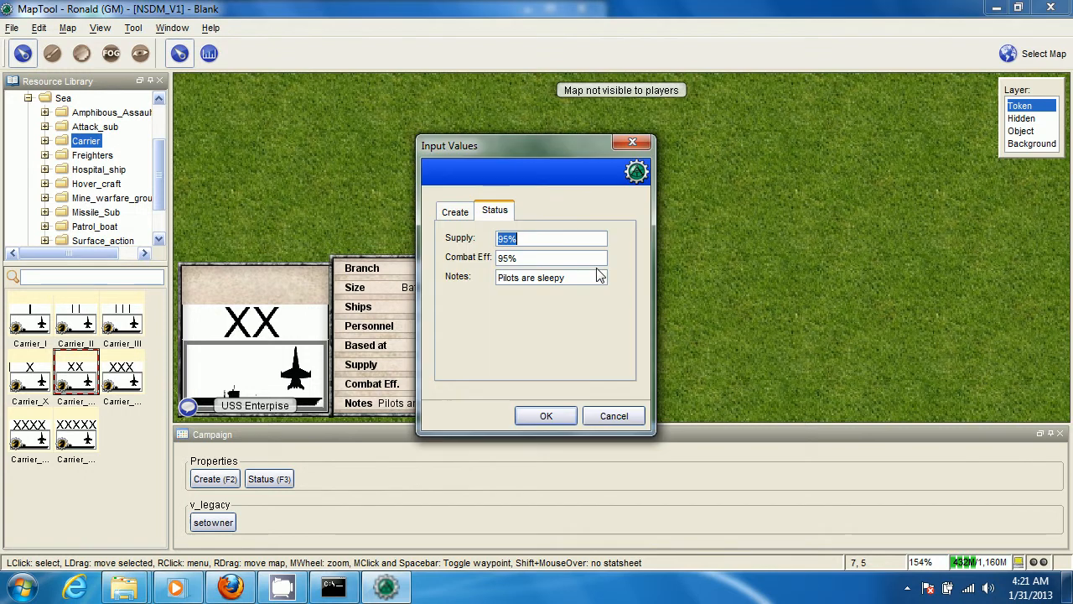
left_click(496, 213)
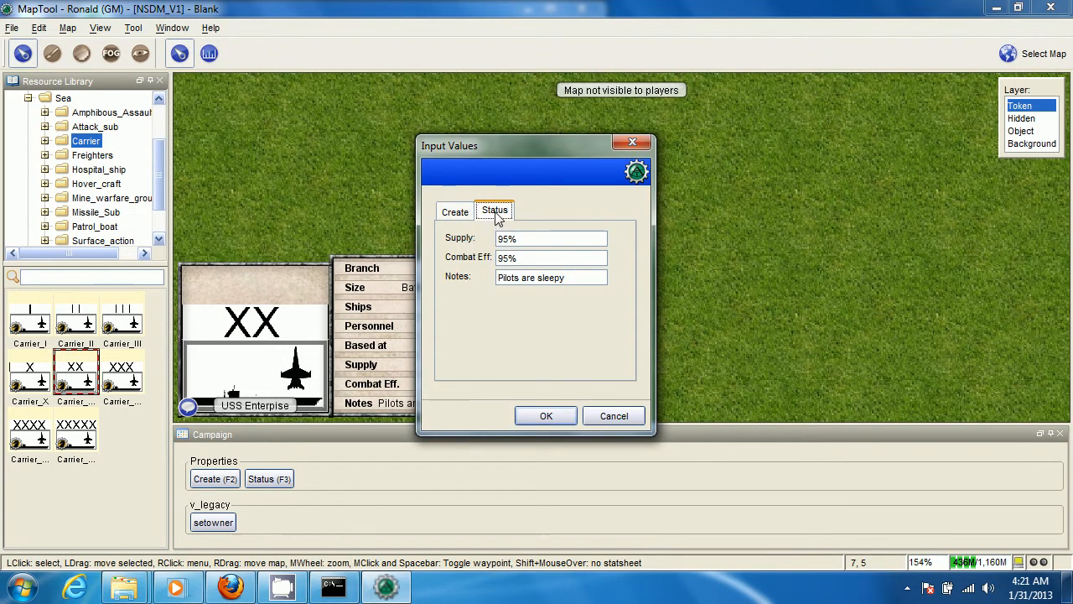
left_click(453, 213)
left_click(545, 416)
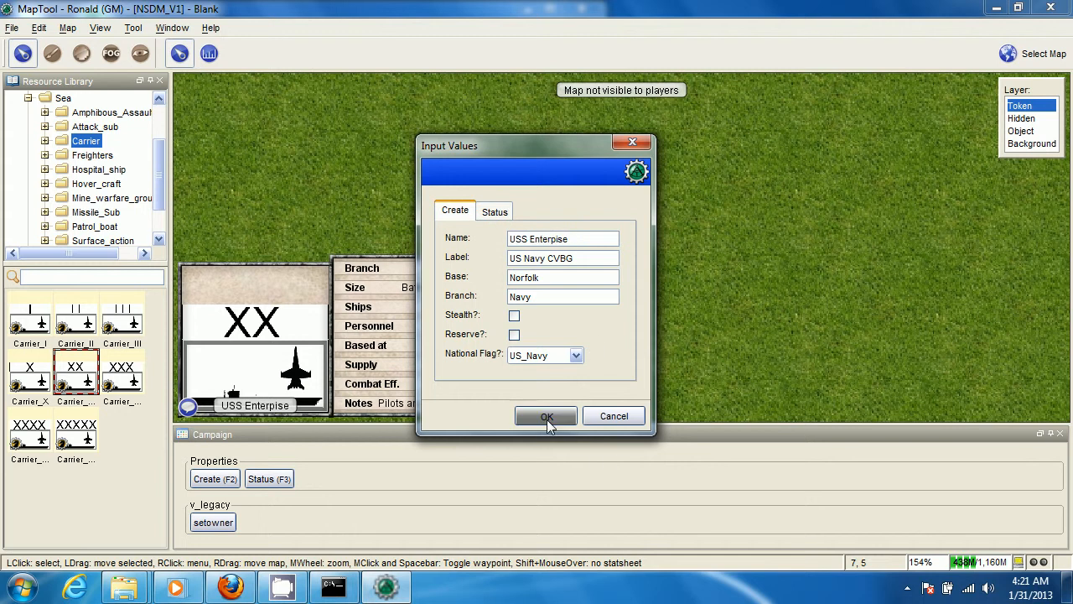
Add player notes to the USS Enterpise token listing 1 carrier, 1 cruiser, 1 destroyer, 1 freighter and a fifth entry beginning "1 att"
left_click_drag(601, 275, 599, 224)
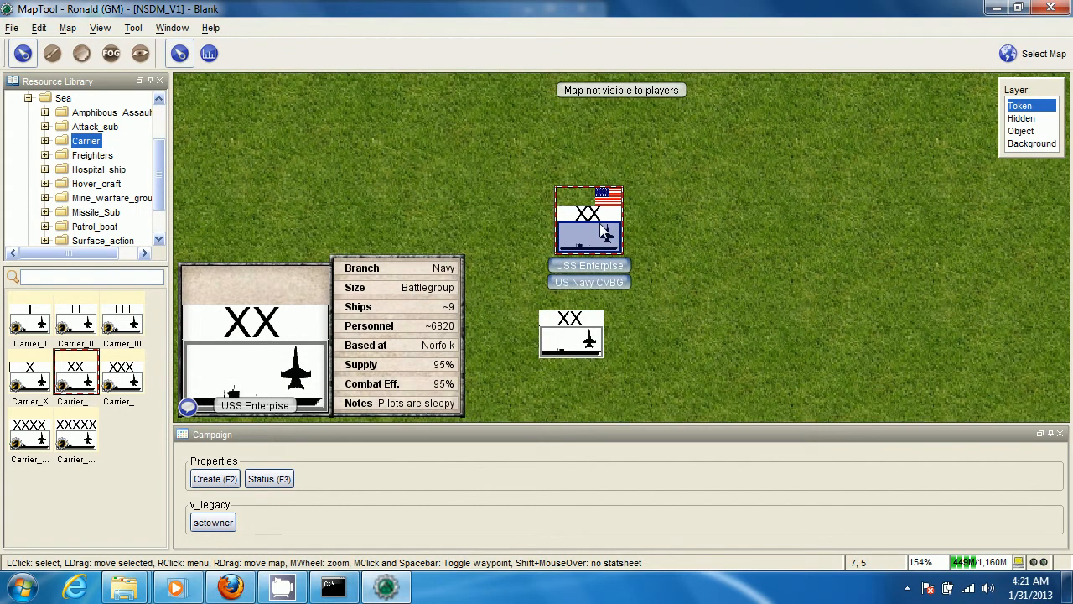
right_click(599, 229)
left_click(576, 231)
double_click(584, 232)
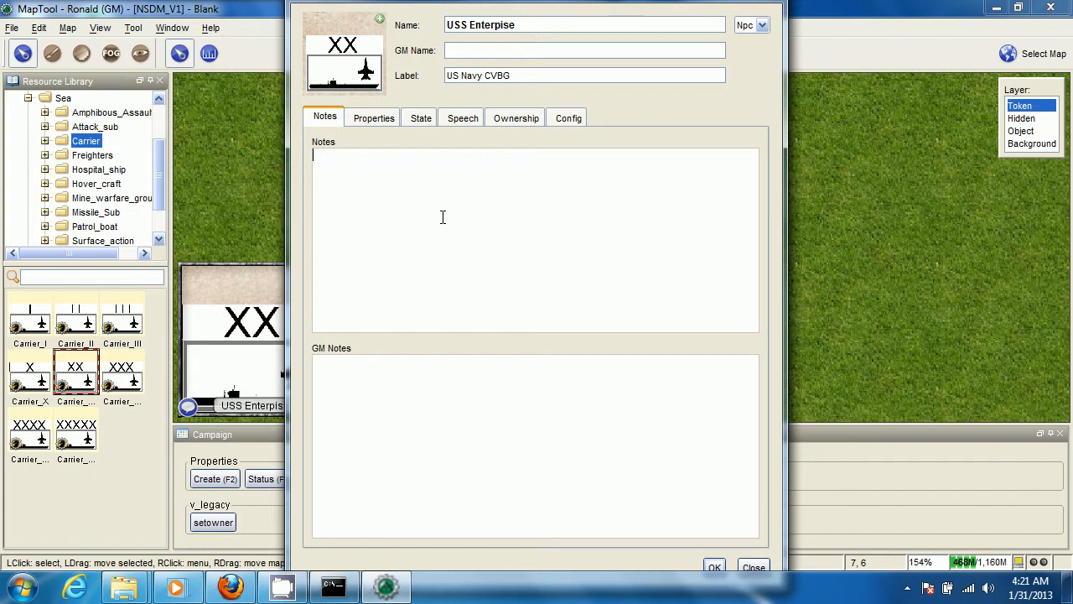
type("1 carrier")
key("Return")
type("1")
type(" cruise")
type("1 f")
type("estroyer")
key("Return")
type("1 freighter")
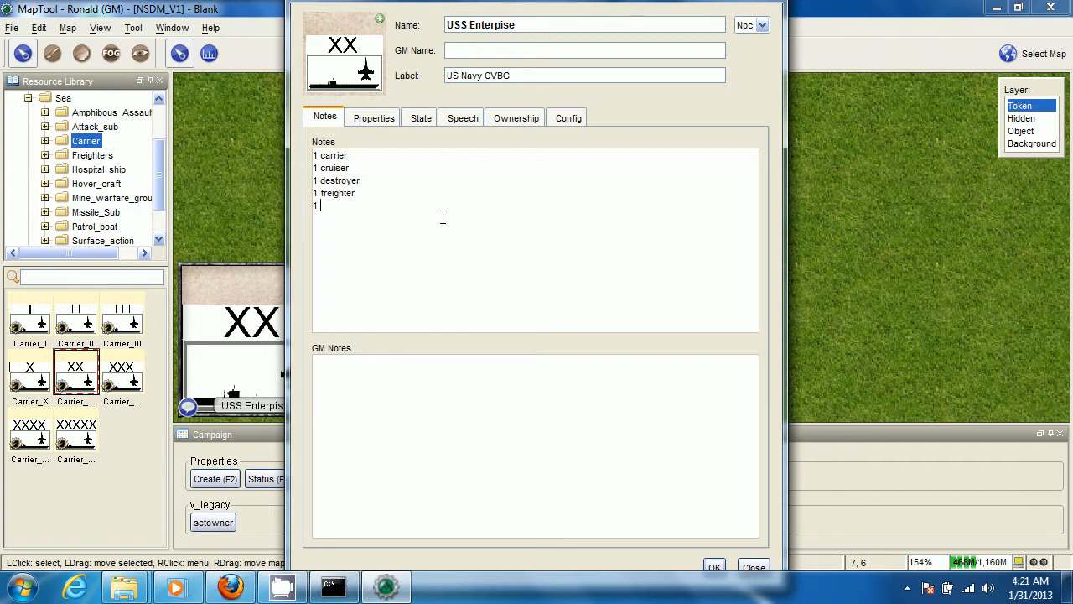
type("attack sub")
left_click(714, 566)
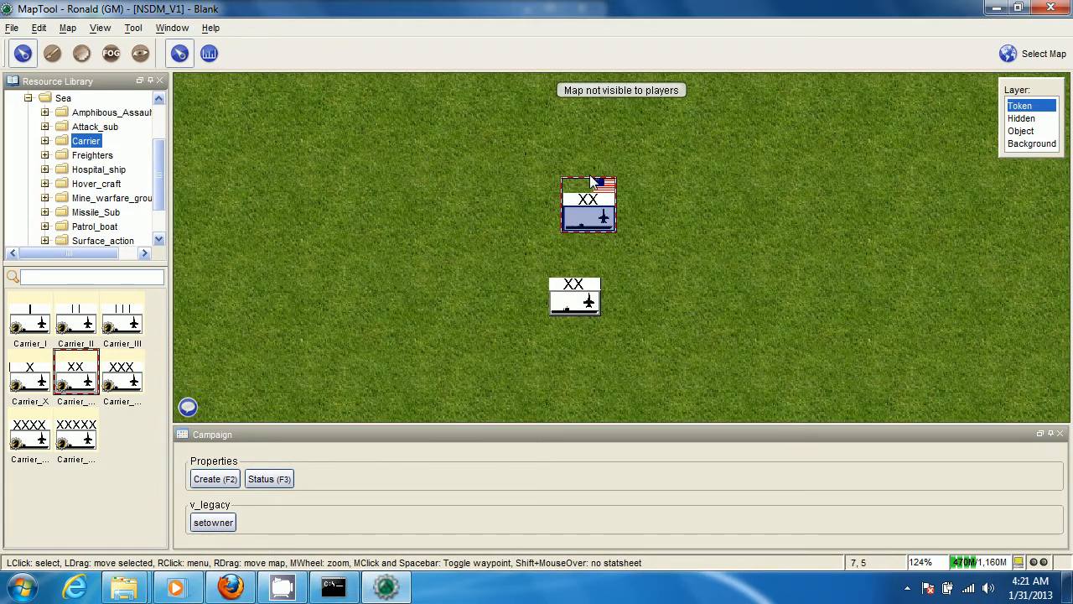
Set the facing of the USS Enterpise token toward the north of the map
scroll(698, 193, "up", 2)
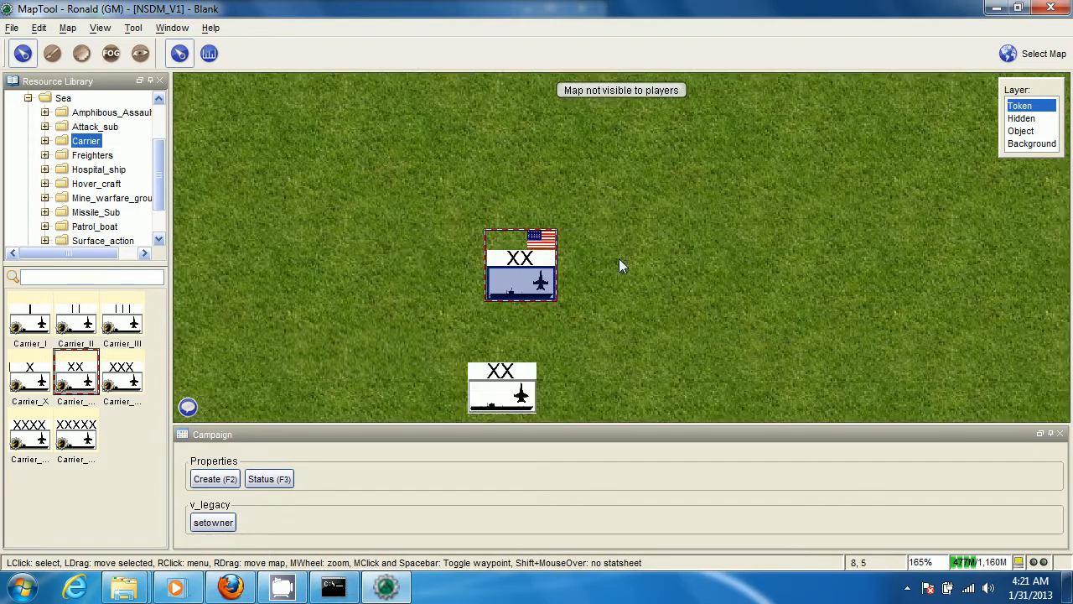
right_click(514, 284)
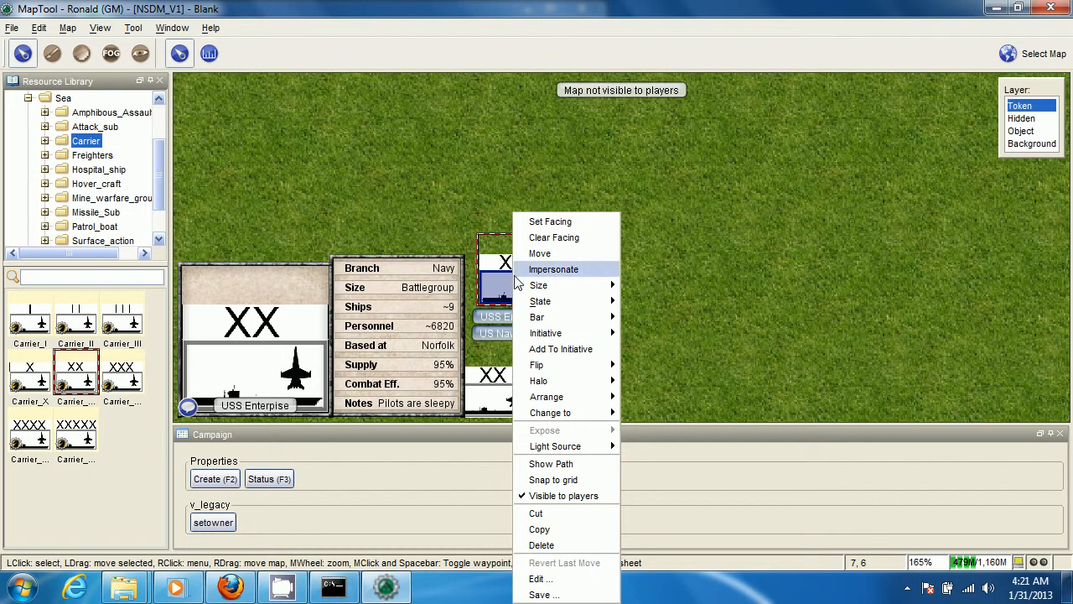
mouse_move(560, 307)
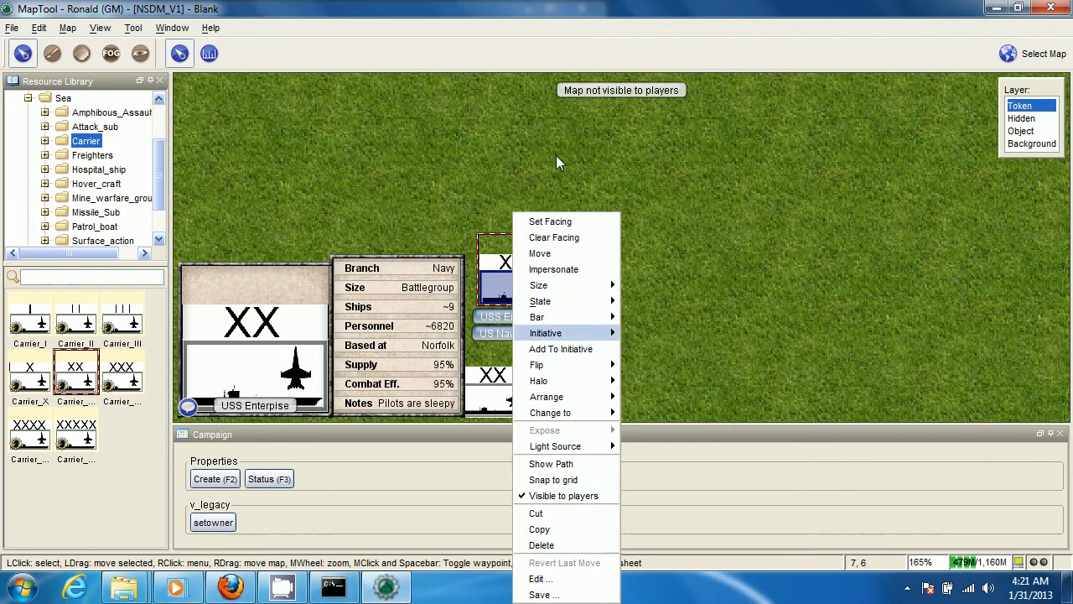
left_click(563, 221)
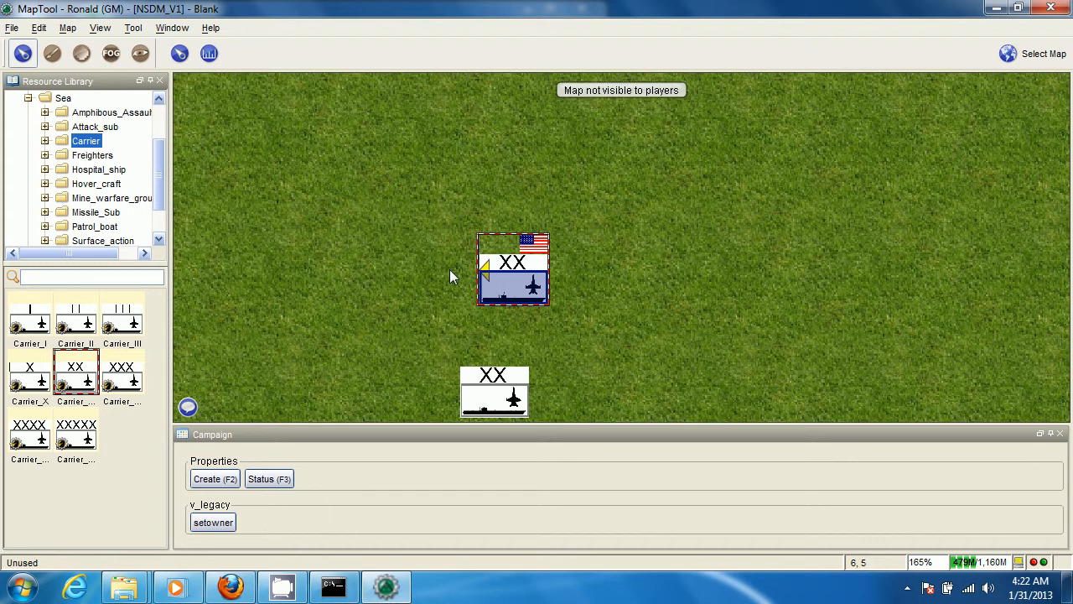
left_click(526, 205)
Clear the facing of the USS Enterpise token and reselect the token
right_click(528, 291)
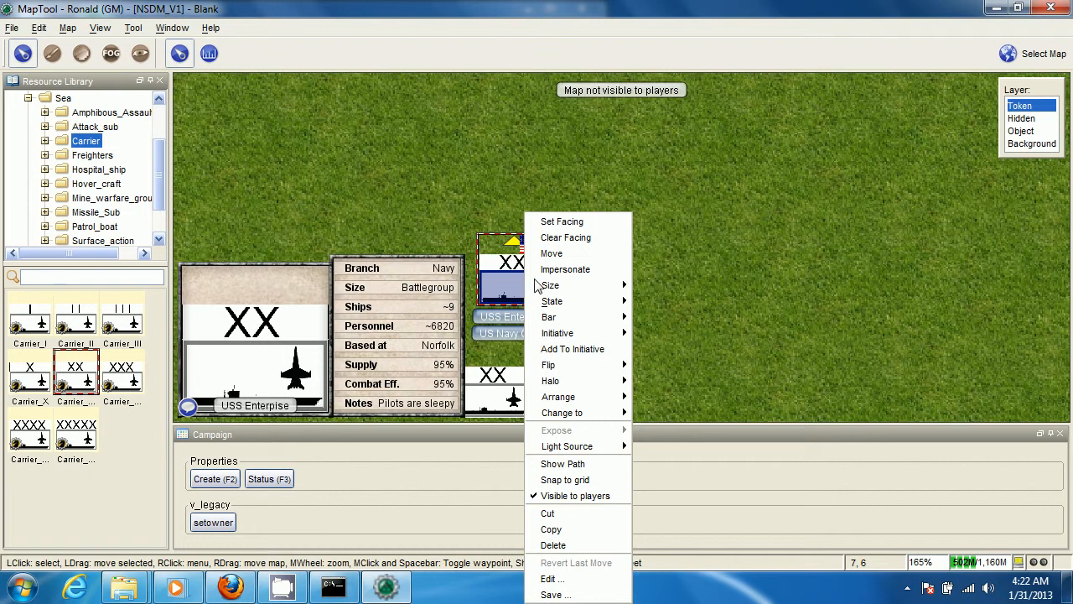
left_click(553, 168)
scroll(579, 329, "down", 2)
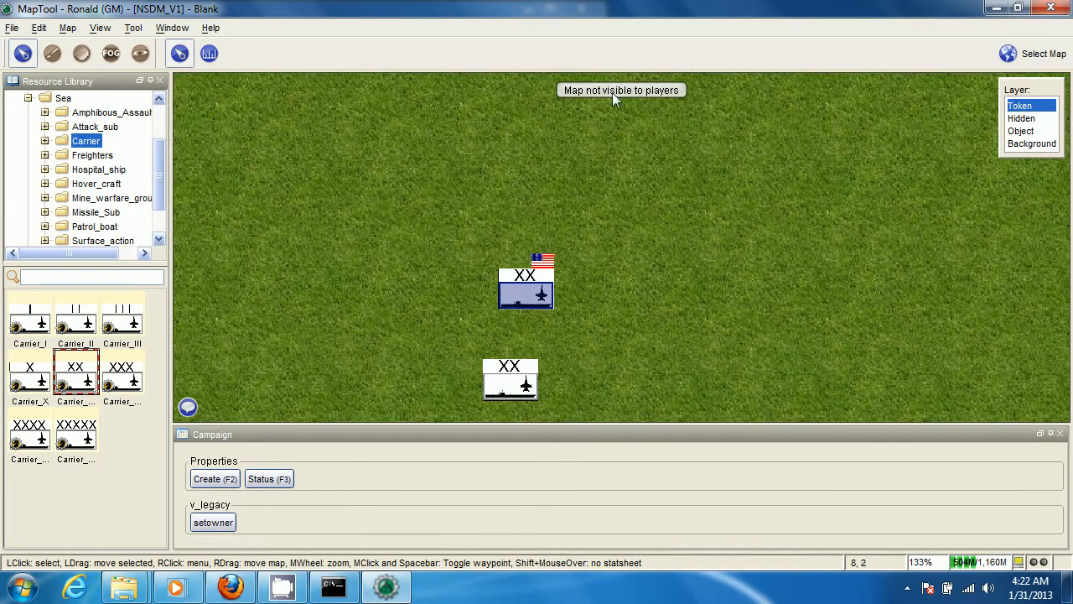
scroll(596, 268, "up", 2)
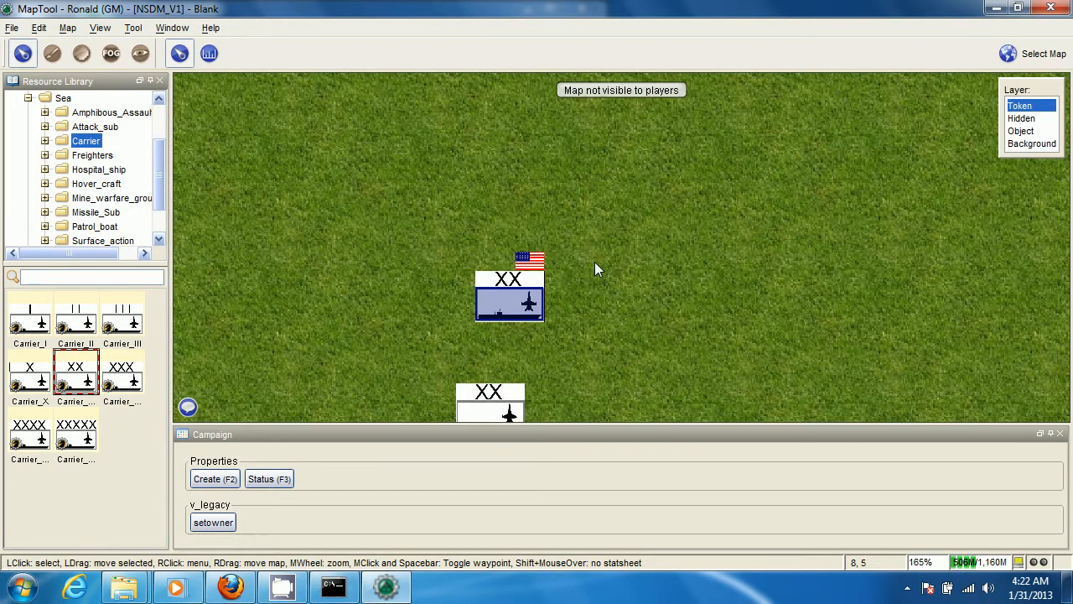
left_click(529, 285)
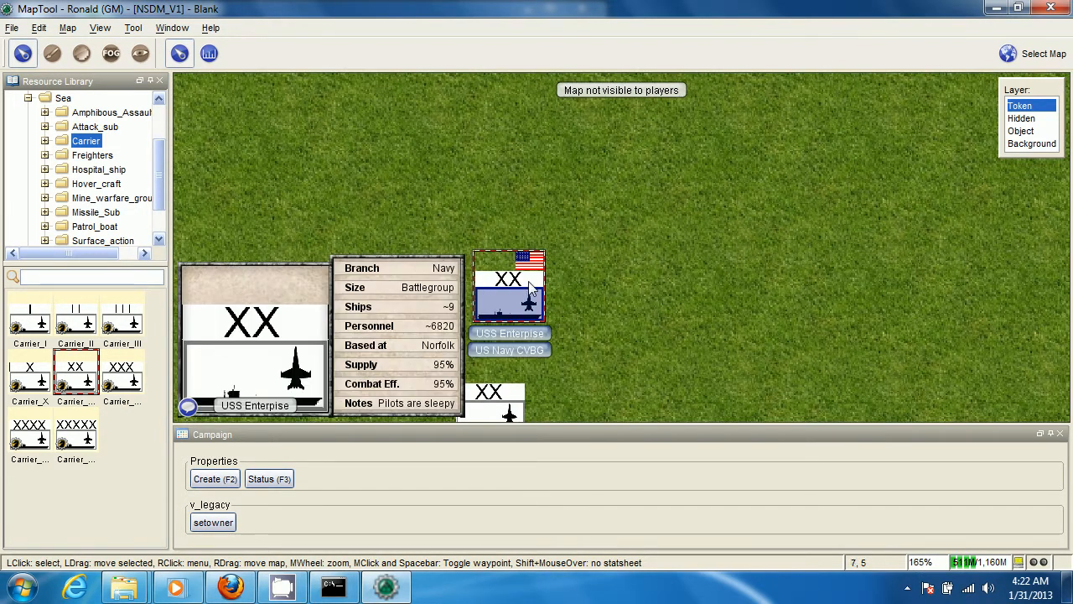
Examine the groups of default aircraft, land, sea and missile tokens laid out on the map
scroll(529, 285, "up", 2)
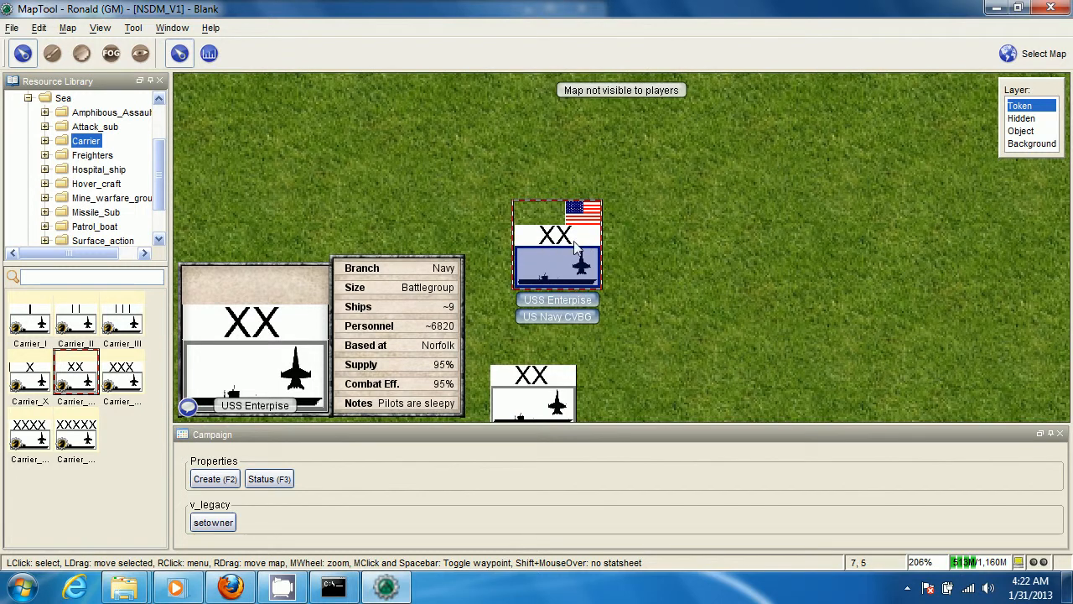
scroll(581, 266, "down", 2)
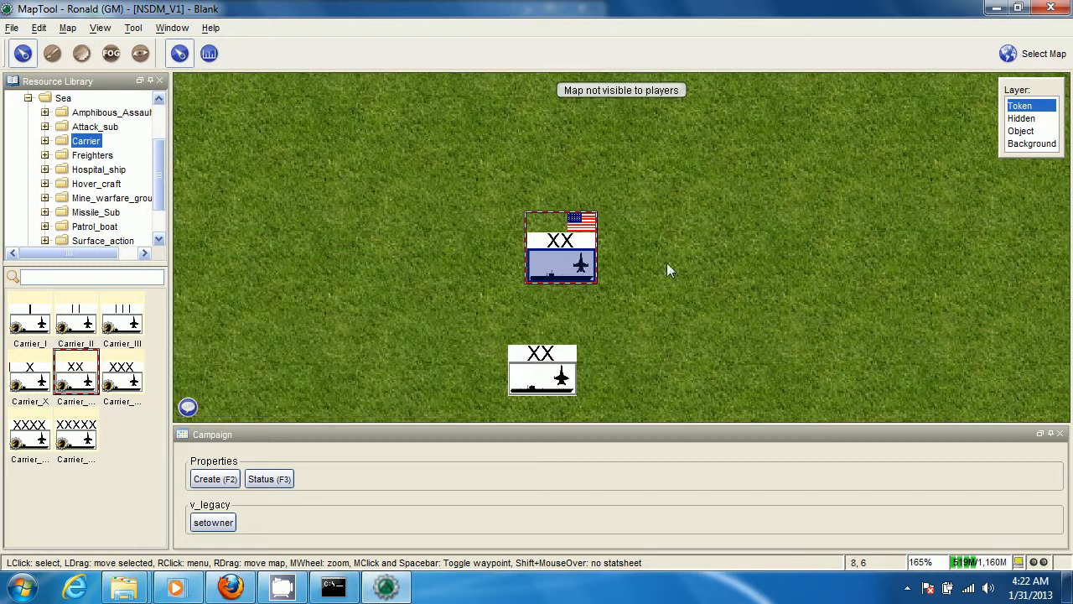
scroll(750, 280, "down", 9)
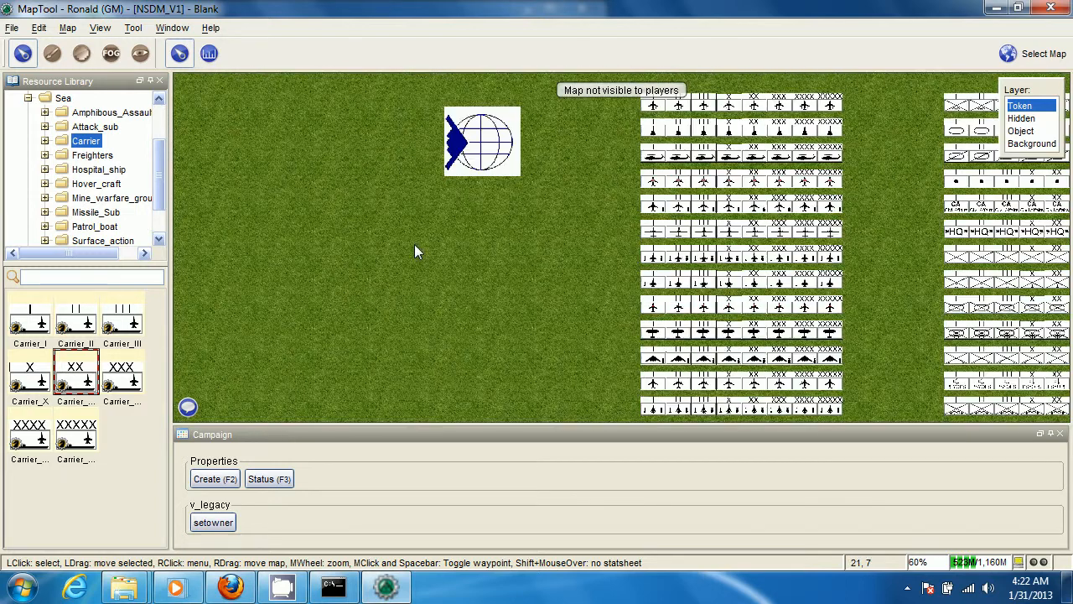
left_click_drag(414, 244, 101, 278)
scroll(650, 258, "up", 5)
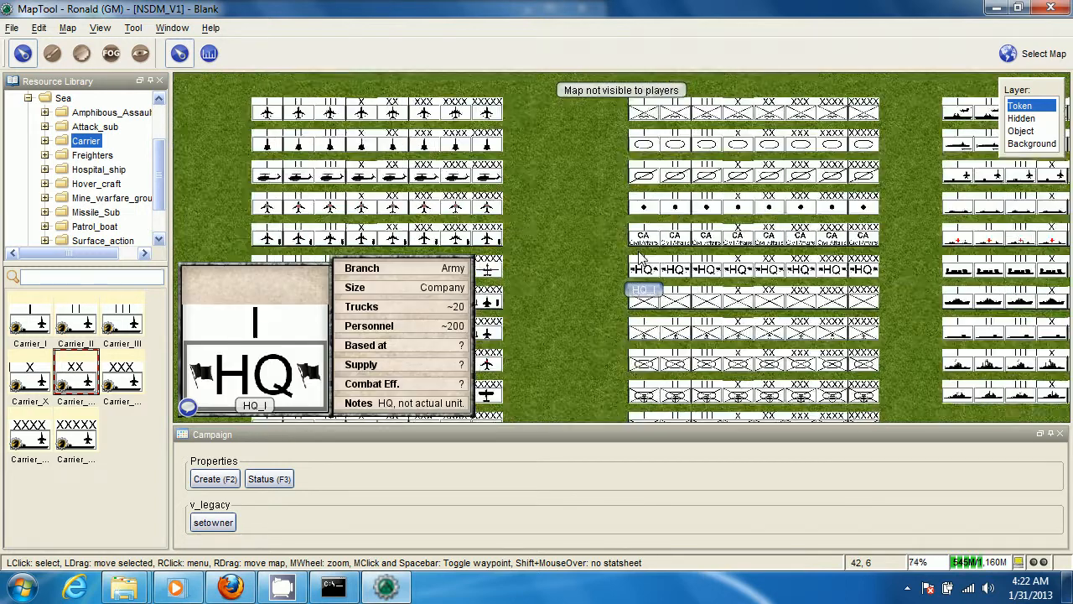
left_click_drag(534, 280, 486, 298)
scroll(486, 294, "down", 4)
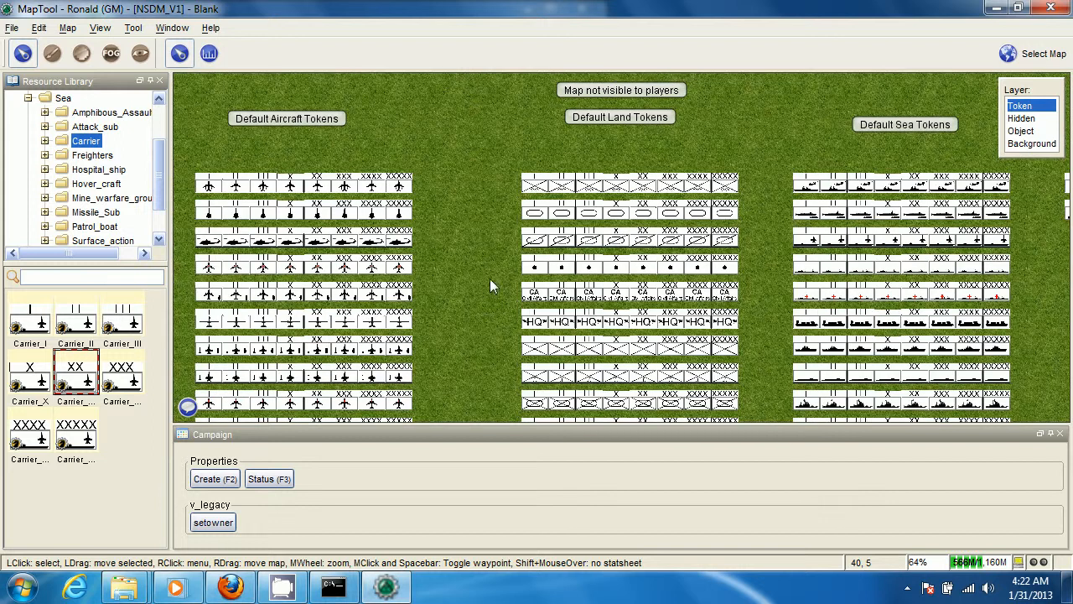
mouse_move(813, 224)
scroll(813, 222, "up", 4)
scroll(763, 227, "down", 8)
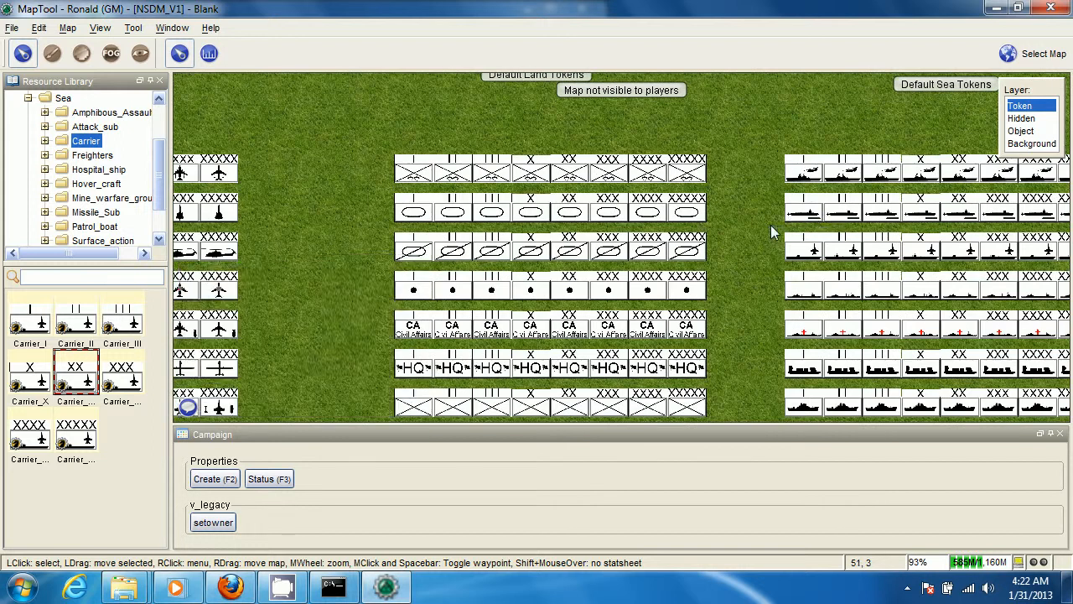
mouse_move(550, 201)
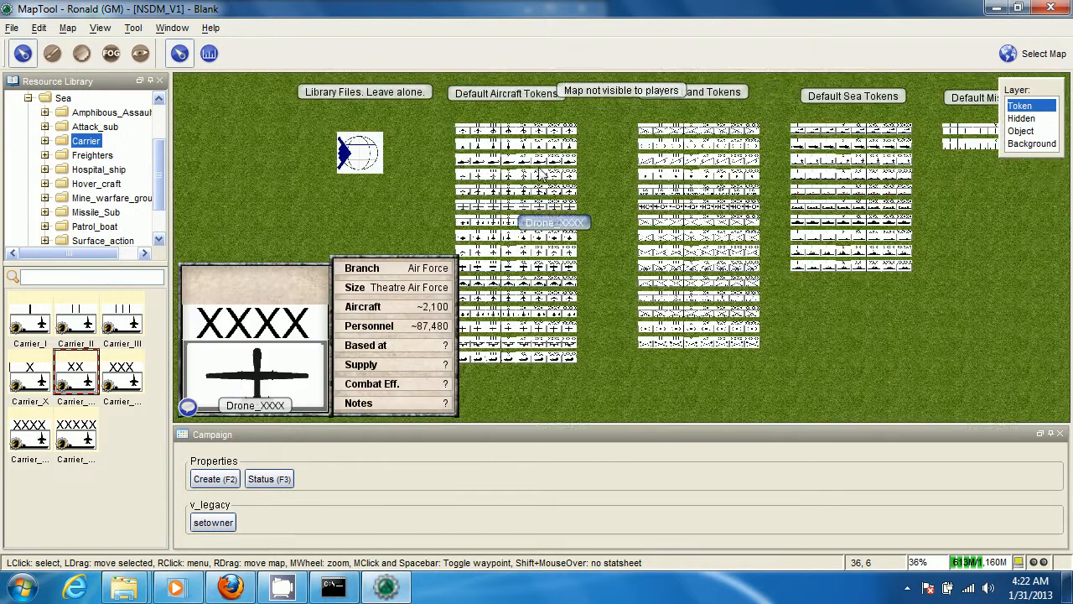
scroll(549, 205, "down", 1)
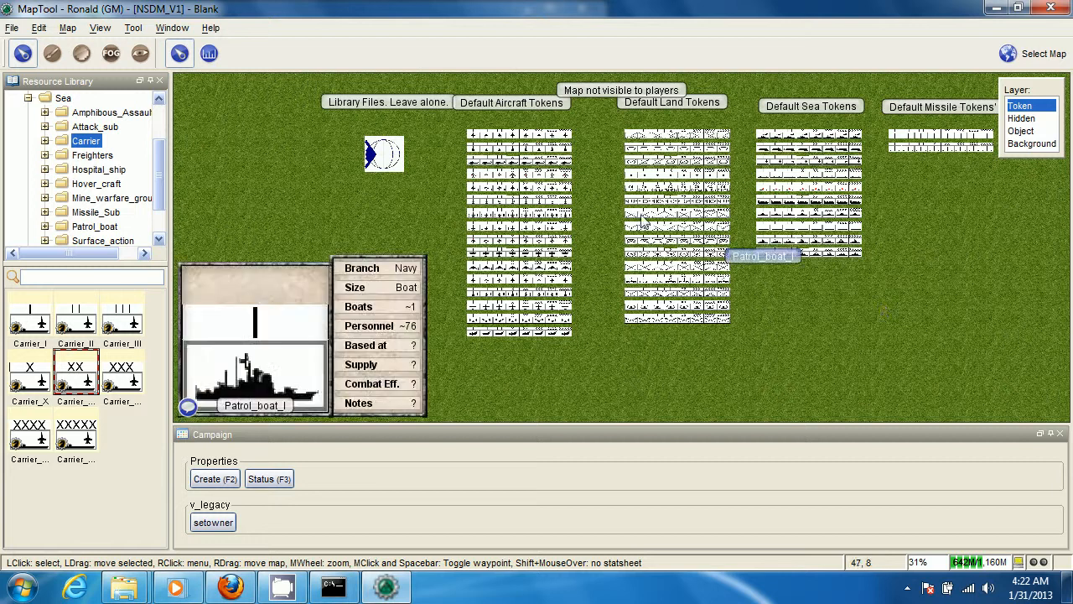
scroll(599, 205, "up", 4)
scroll(586, 265, "up", 6)
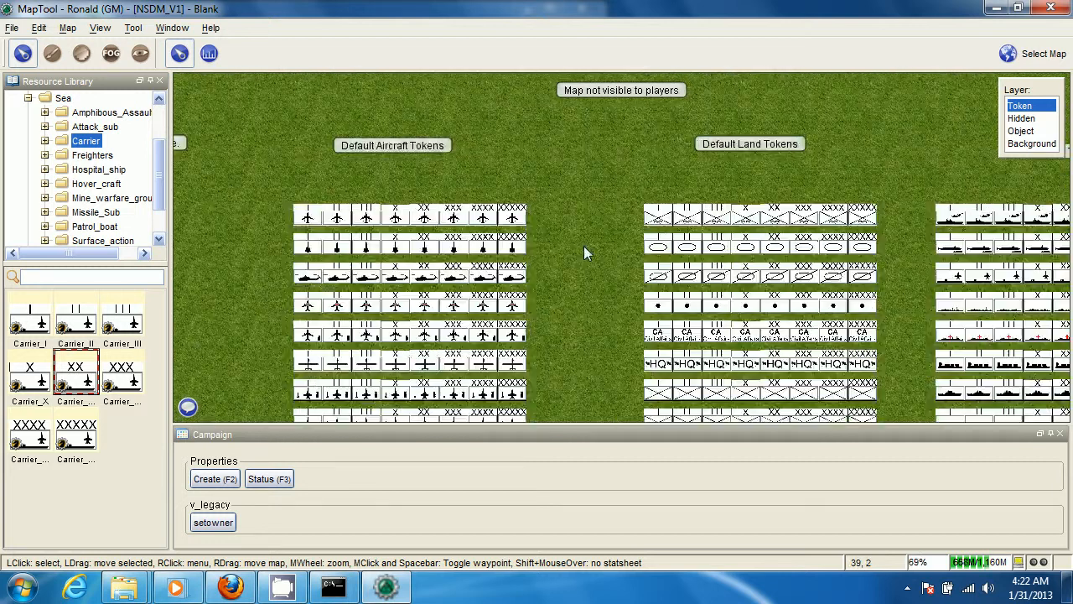
left_click_drag(651, 264, 774, 257)
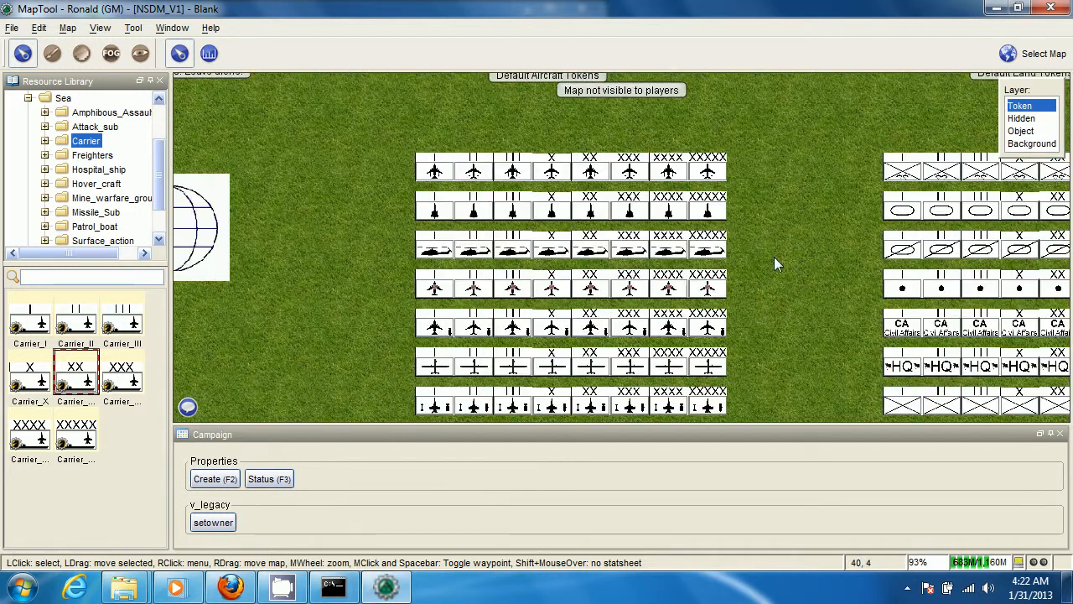
left_click_drag(440, 251, 504, 233)
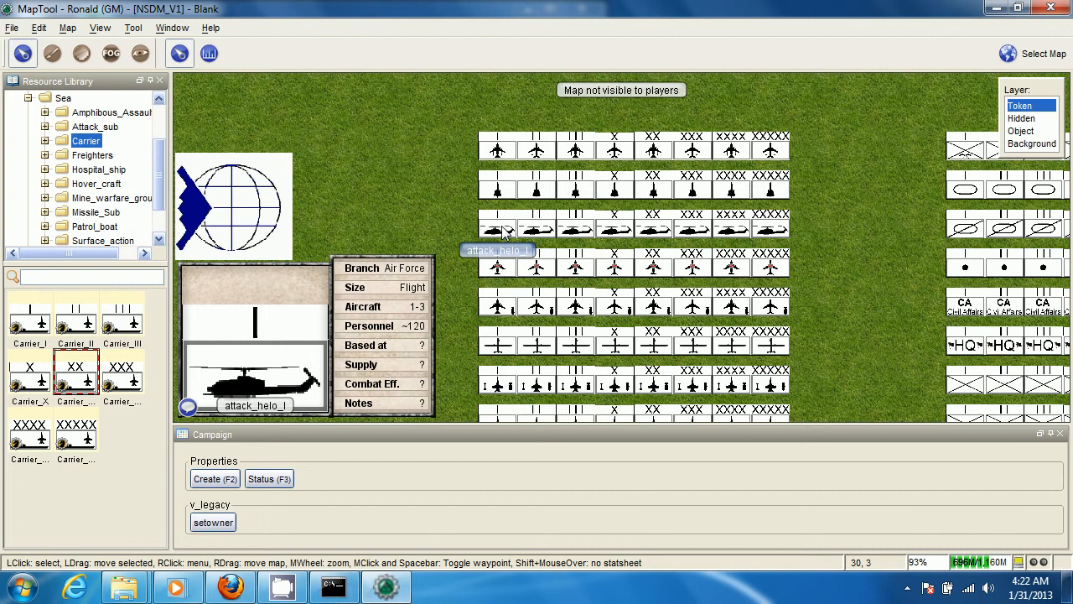
Set the Branch property of the default attack_helo_I aircraft token to Army
left_click(505, 233)
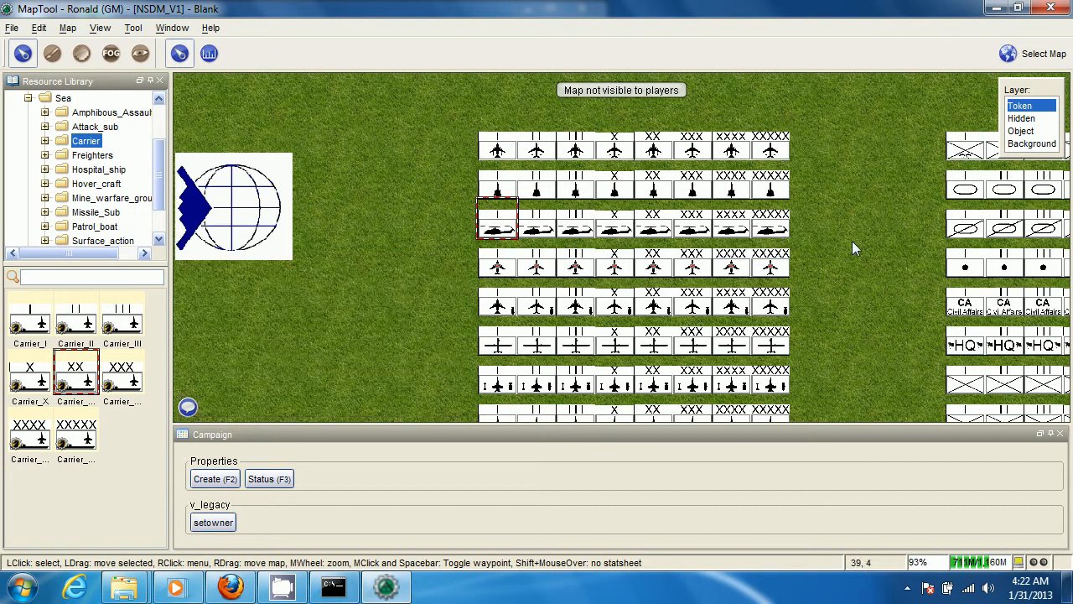
scroll(852, 241, "down", 5)
scroll(506, 185, "up", 2)
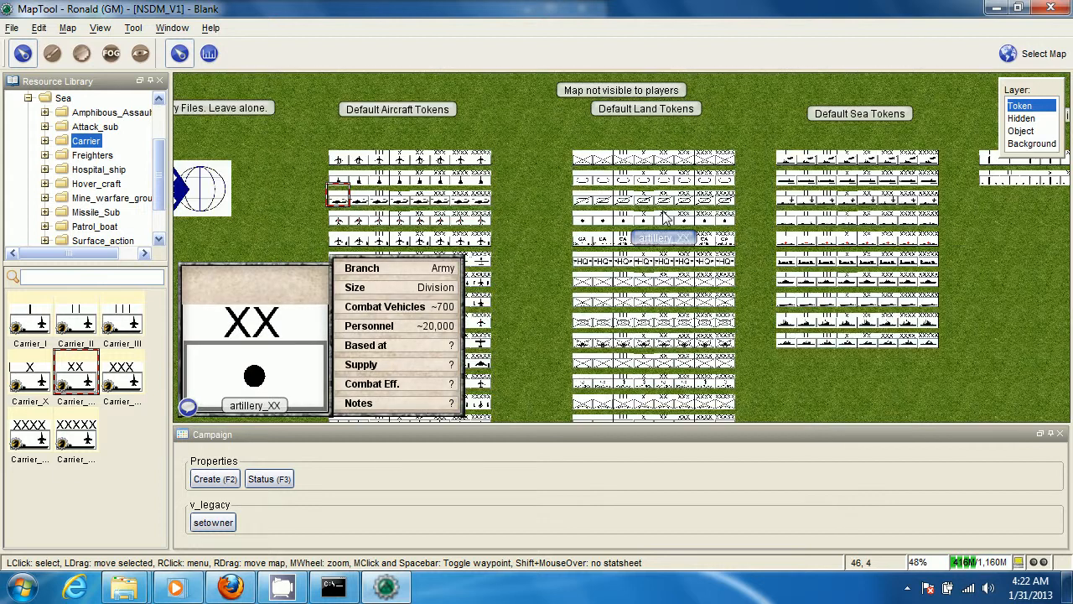
left_click_drag(505, 192, 630, 210)
scroll(629, 203, "up", 2)
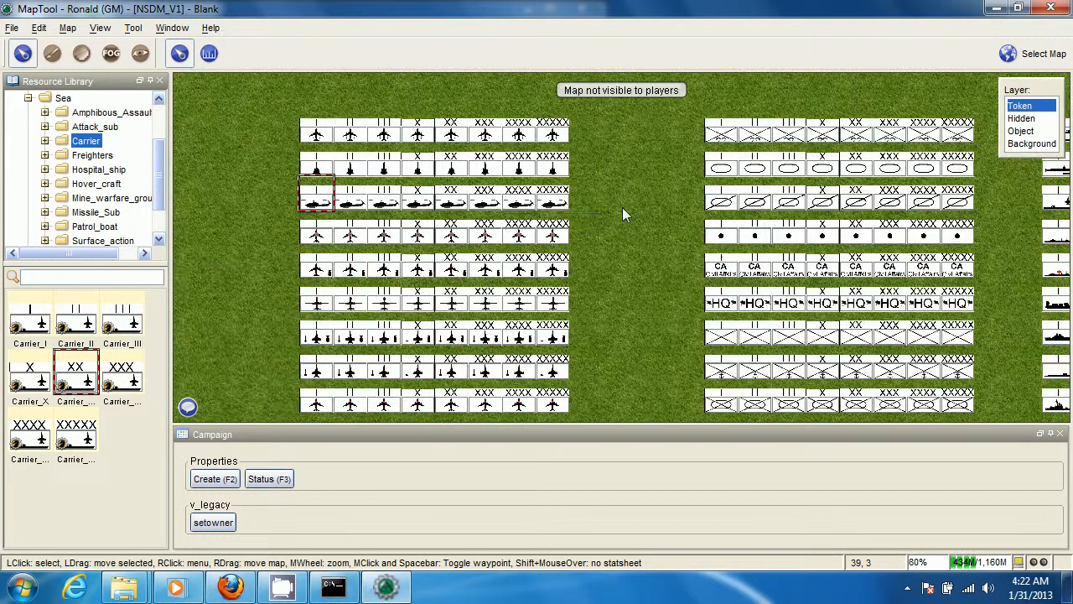
mouse_move(317, 206)
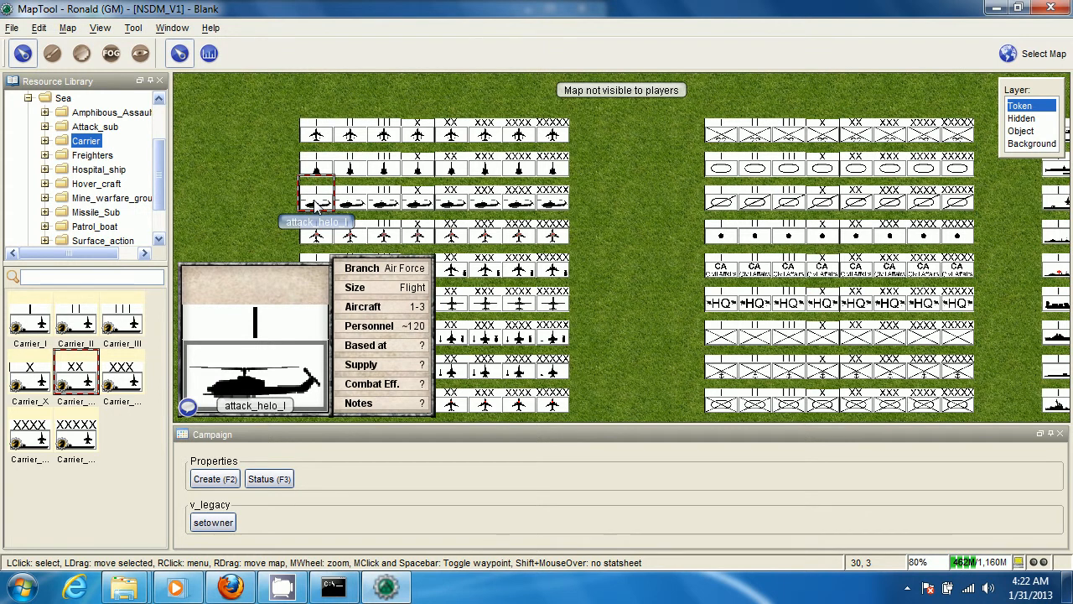
right_click(315, 203)
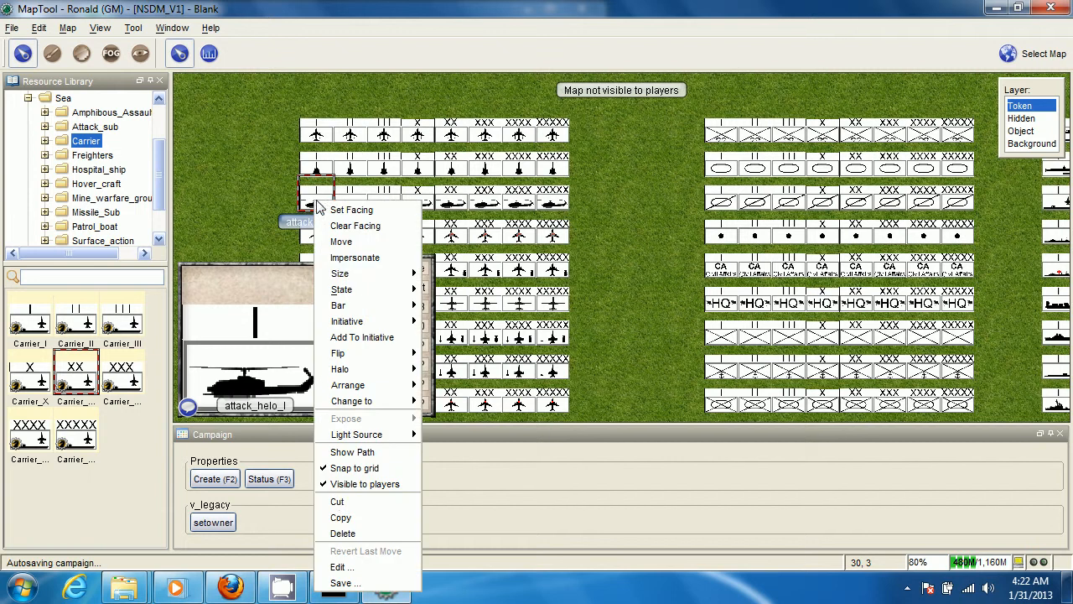
left_click(337, 567)
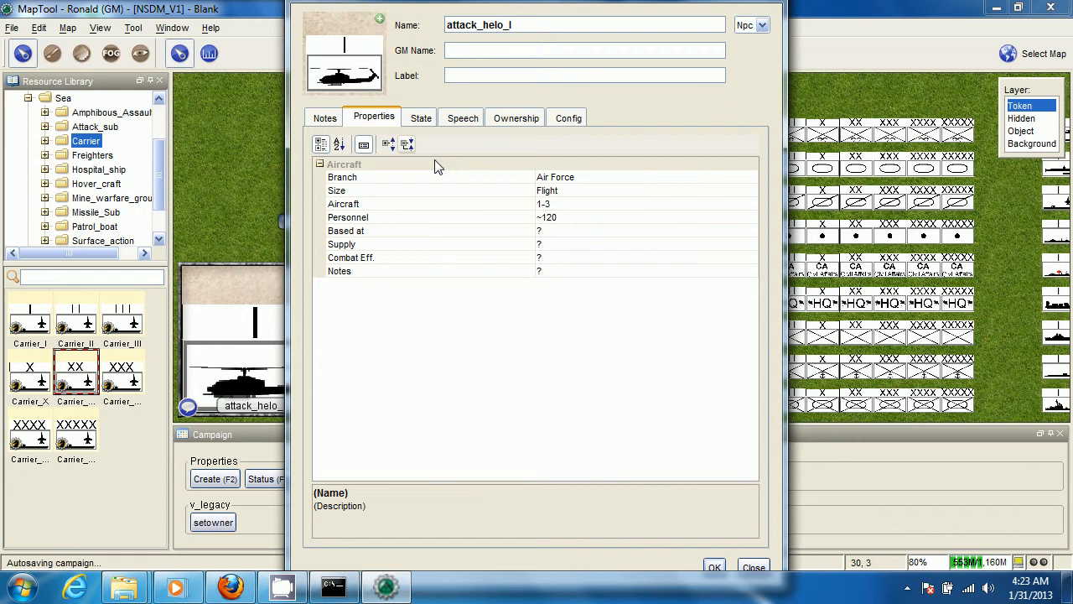
left_click(595, 177)
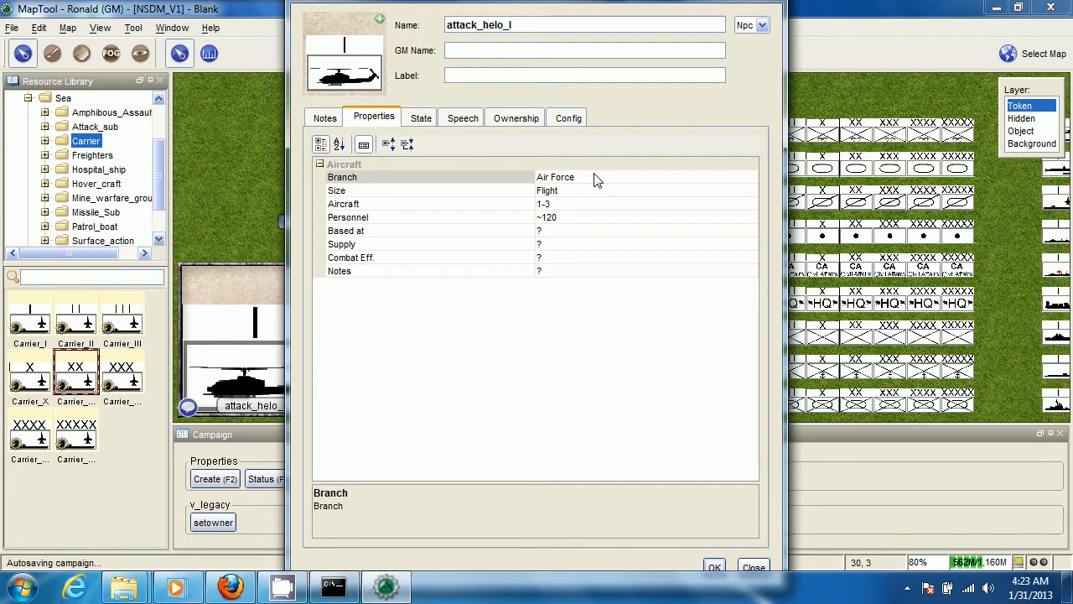
key("BackSpace")
key("BackSpace")
key("BackSpace")
key("BackSpace")
key("BackSpace")
key("BackSpace")
key("BackSpace")
key("BackSpace")
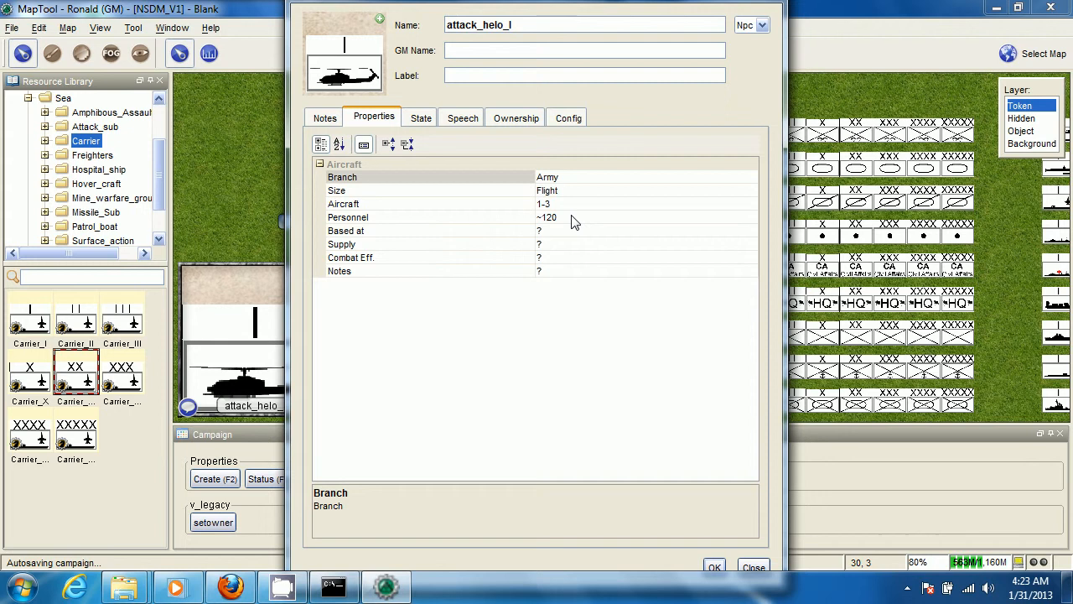
Review the Personnel, Aircraft and Size properties of the attack_helo_I token and apply the token's edited properties
left_click(570, 218)
left_click(570, 192)
left_click(567, 218)
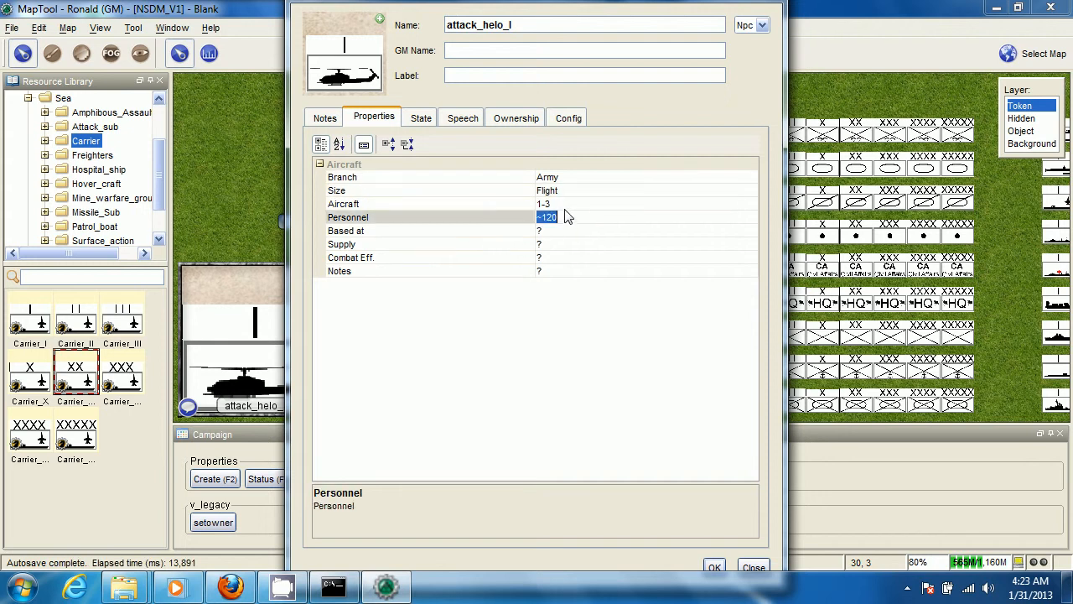
left_click(599, 204)
left_click(599, 193)
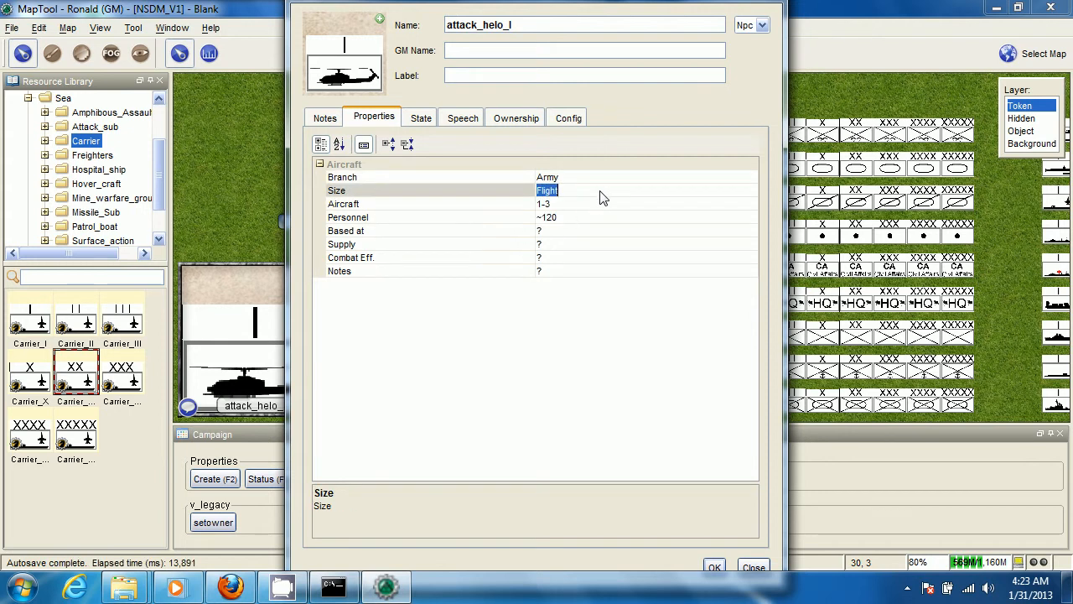
left_click(714, 567)
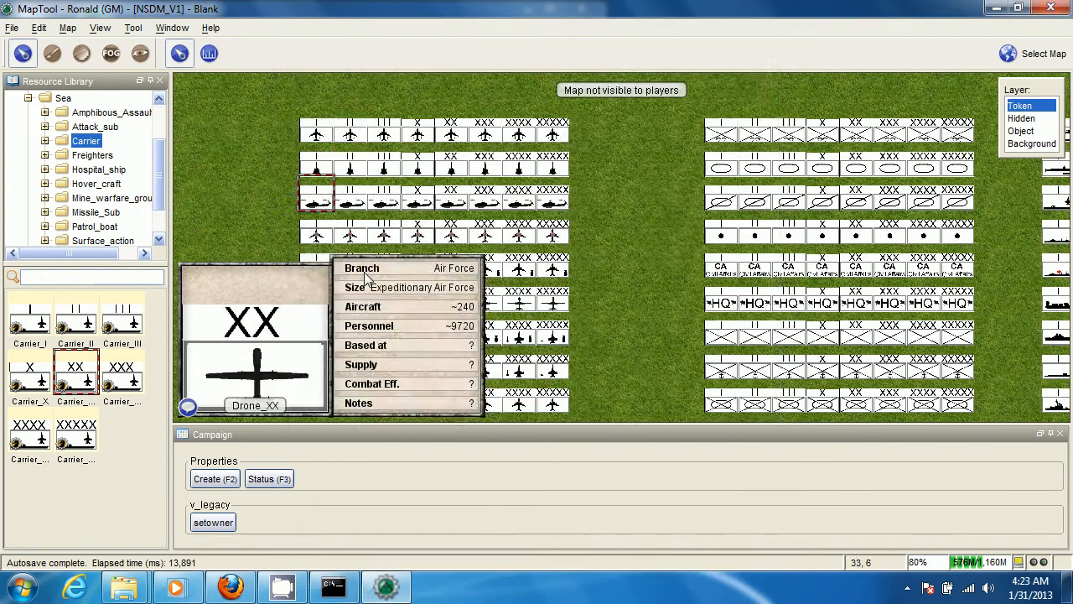
Try to save the attack_helo_I token into the Attack_Helo folder under Library/Air
left_click_drag(226, 226, 338, 221)
scroll(338, 221, "up", 1)
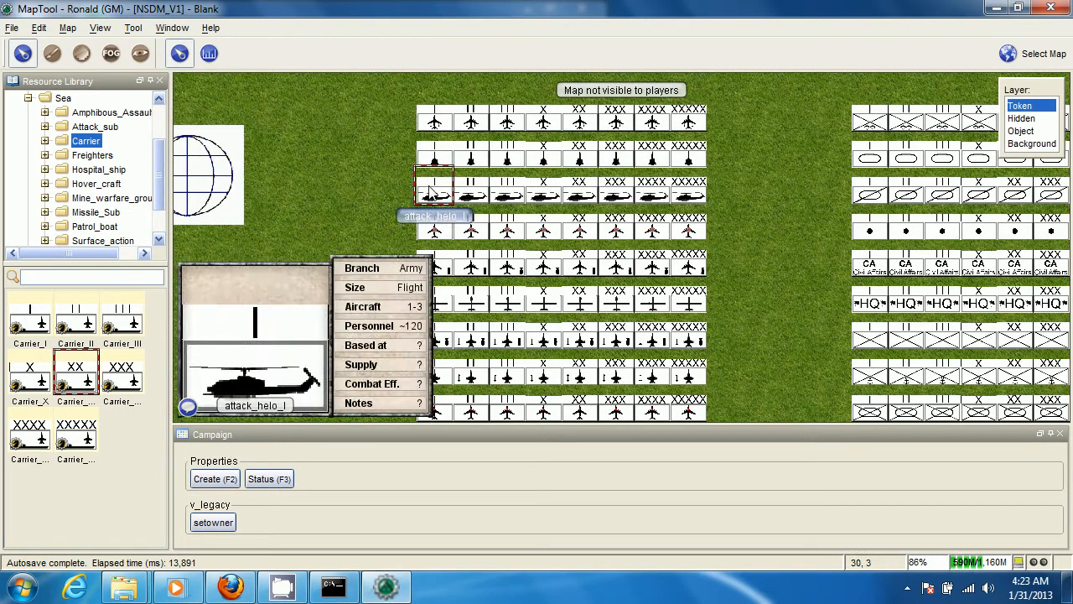
right_click(431, 193)
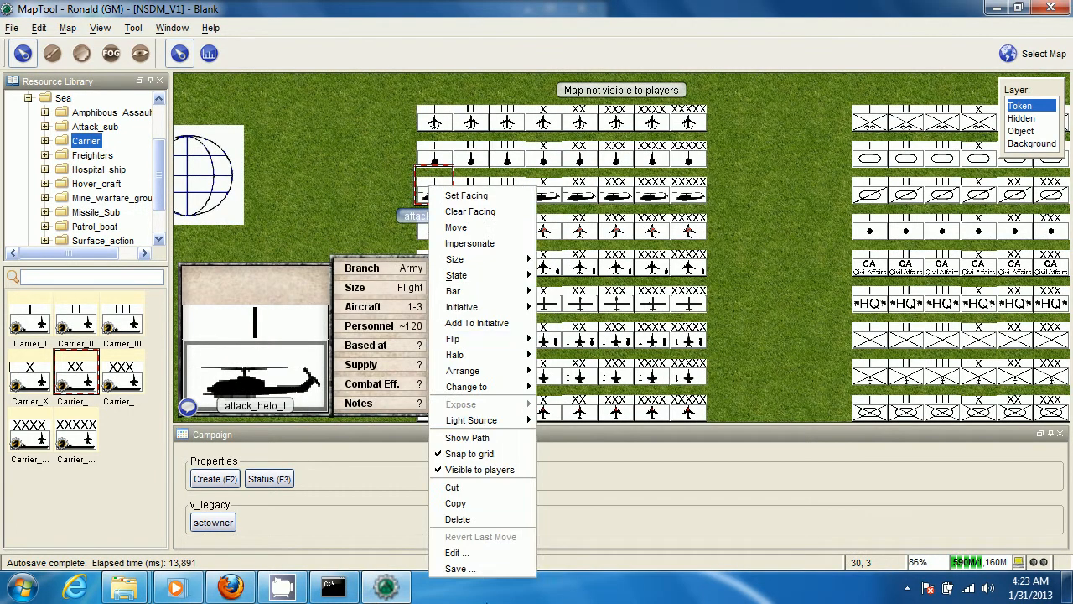
left_click(457, 568)
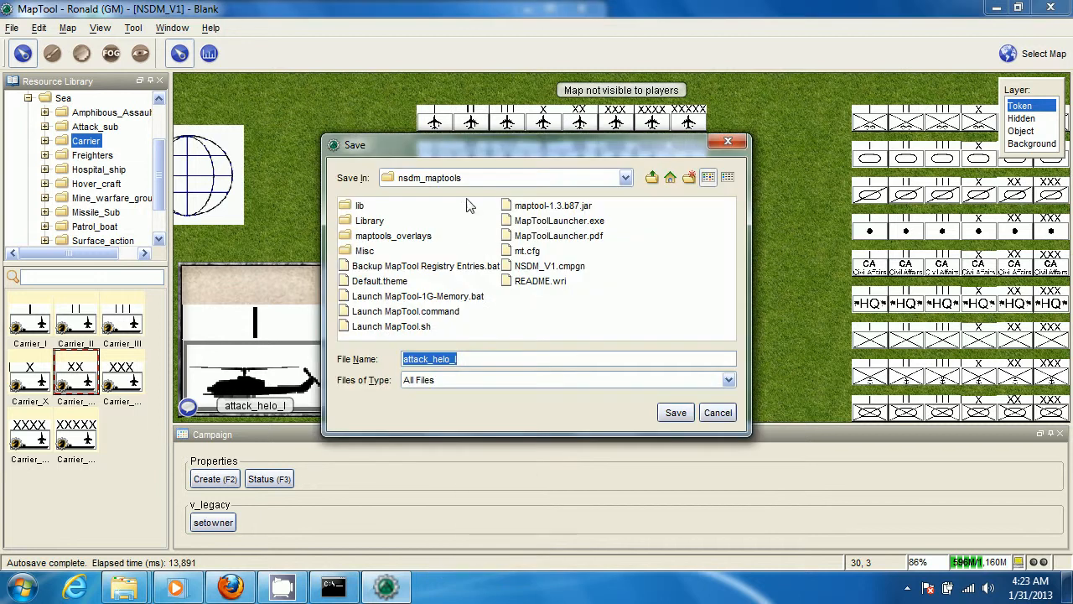
double_click(366, 221)
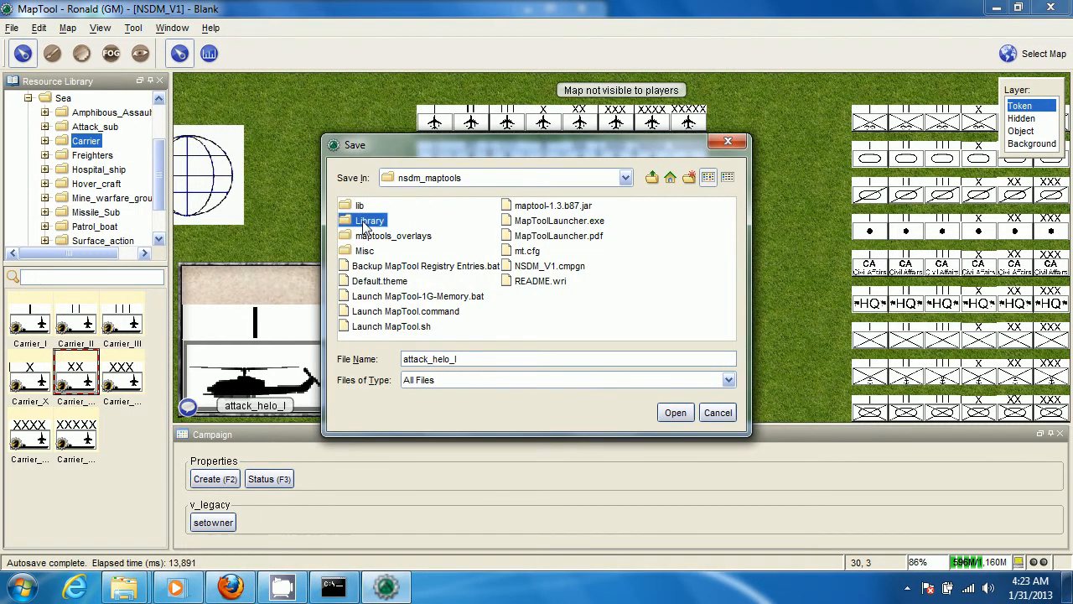
double_click(362, 208)
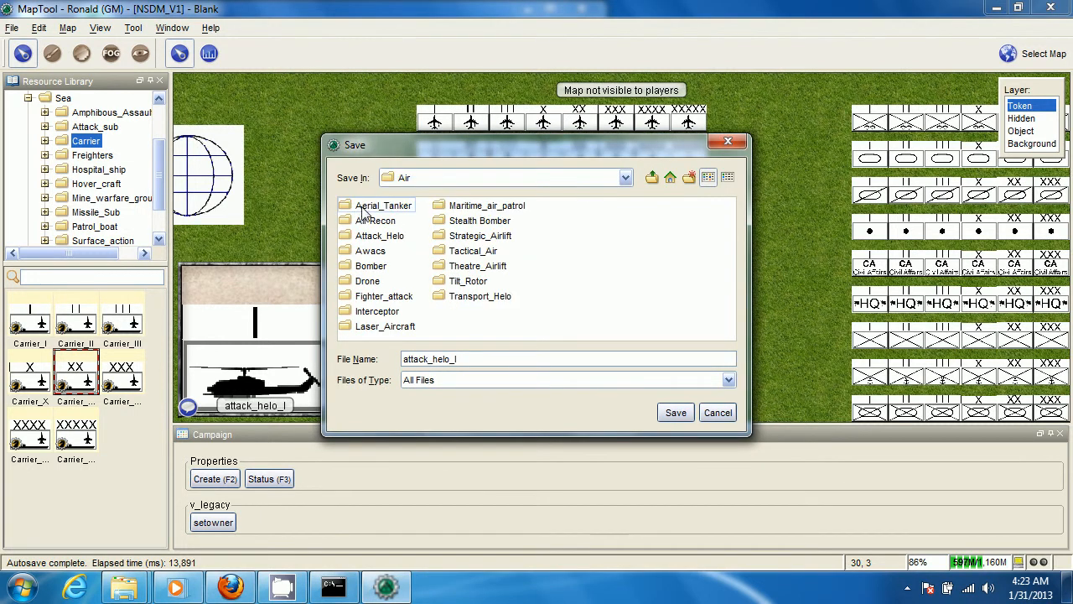
double_click(379, 235)
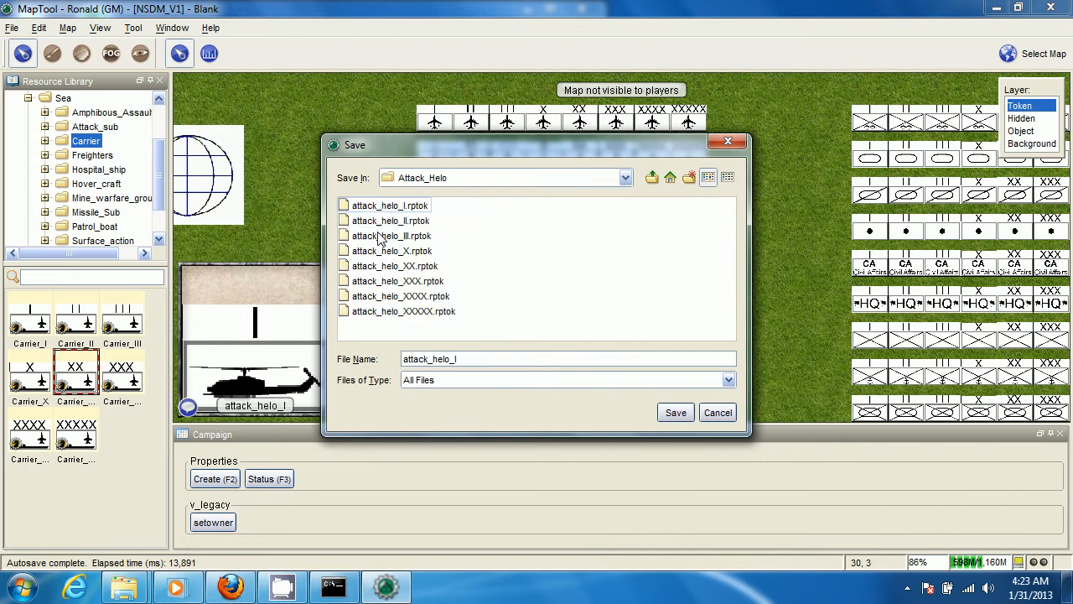
left_click(707, 419)
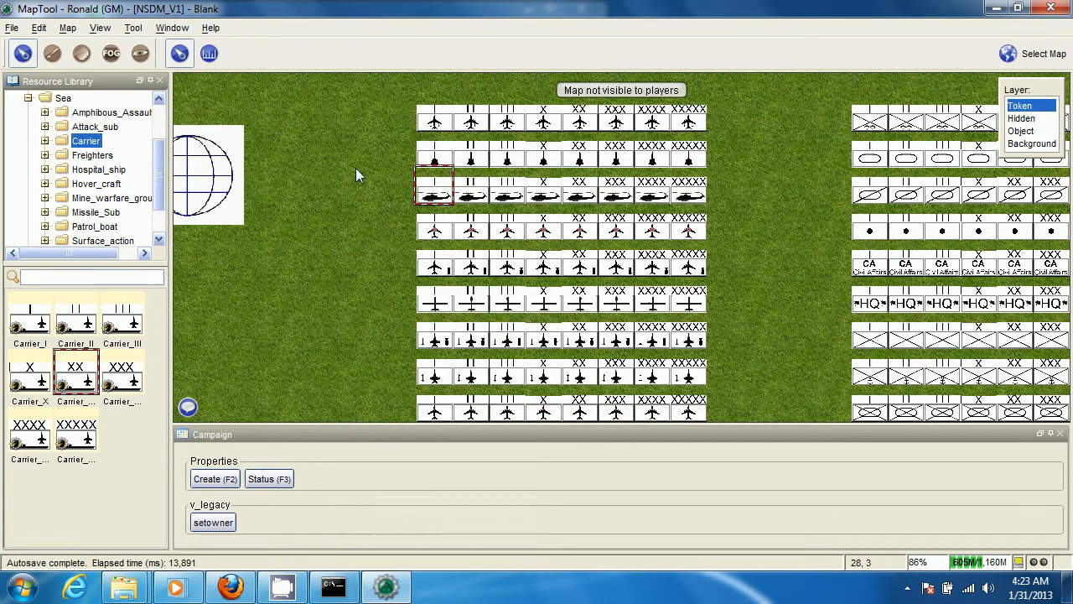
Look over the default aircraft, land and sea token groups on the map, including the marine_I token's properties
scroll(356, 170, "down", 1)
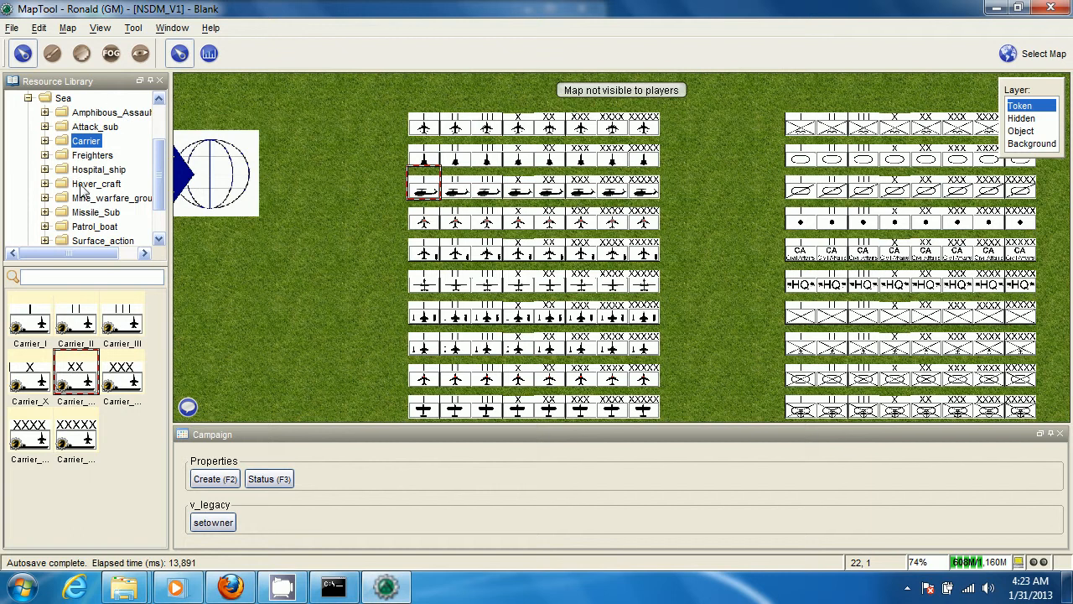
scroll(775, 256, "up", 1)
scroll(758, 240, "down", 1)
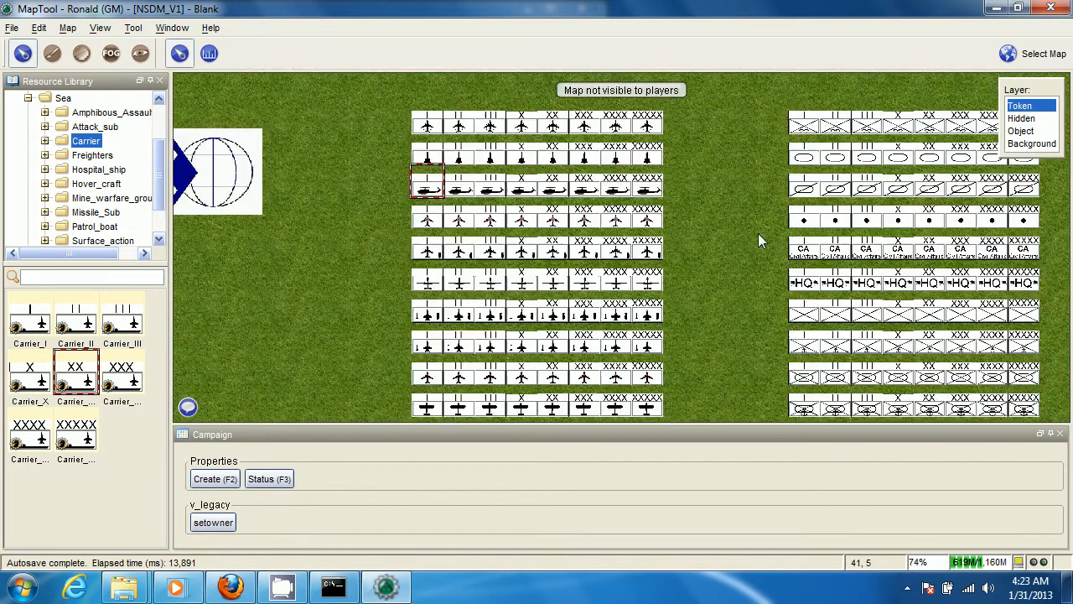
scroll(749, 250, "down", 2)
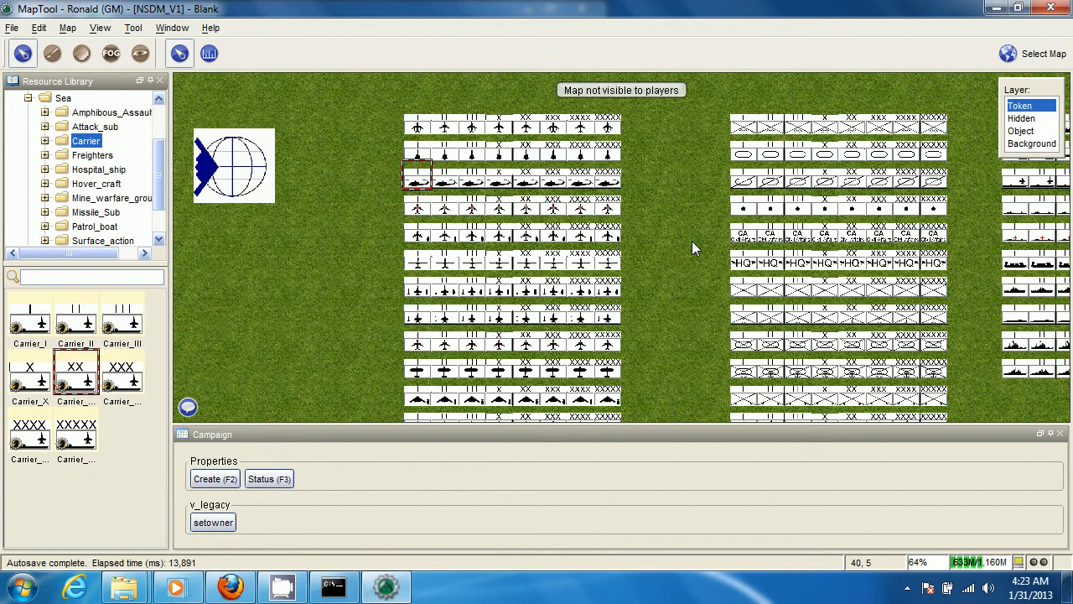
scroll(691, 241, "down", 2)
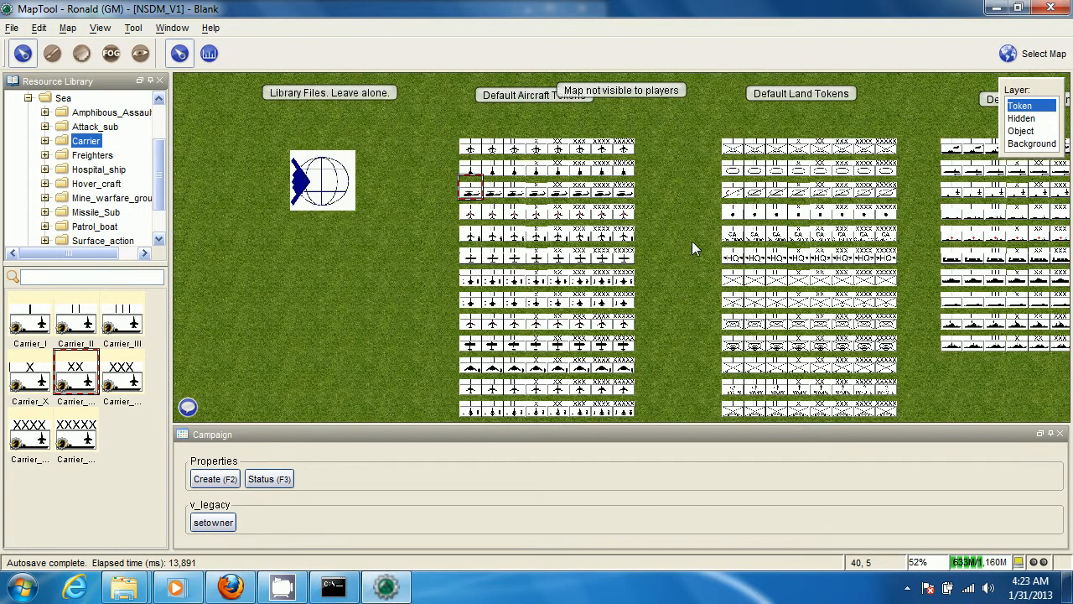
scroll(678, 280, "up", 1)
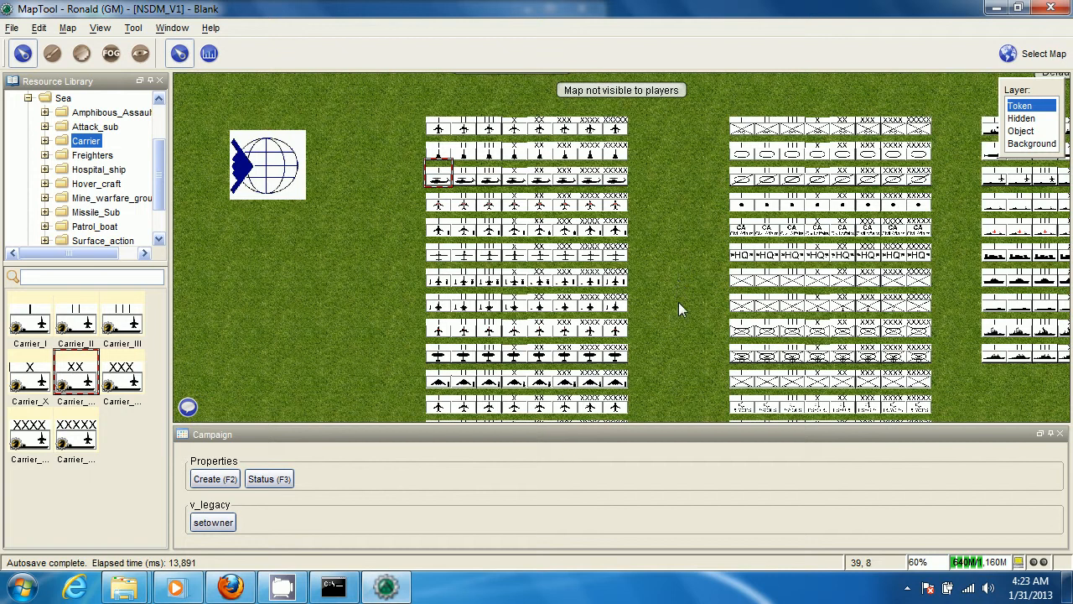
scroll(679, 302, "down", 4)
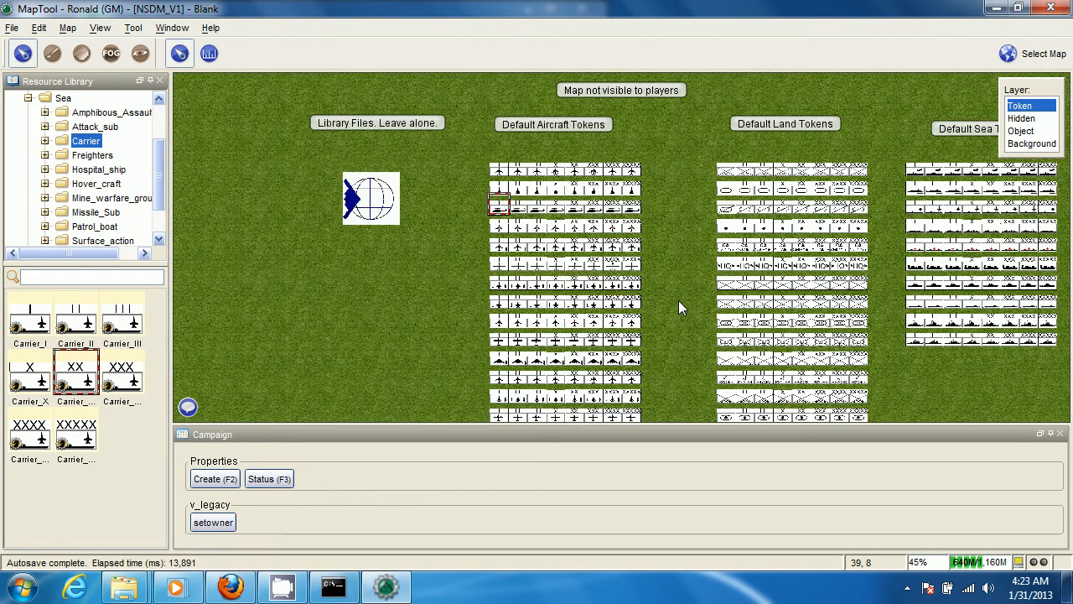
left_click_drag(712, 314, 536, 309)
scroll(616, 319, "up", 3)
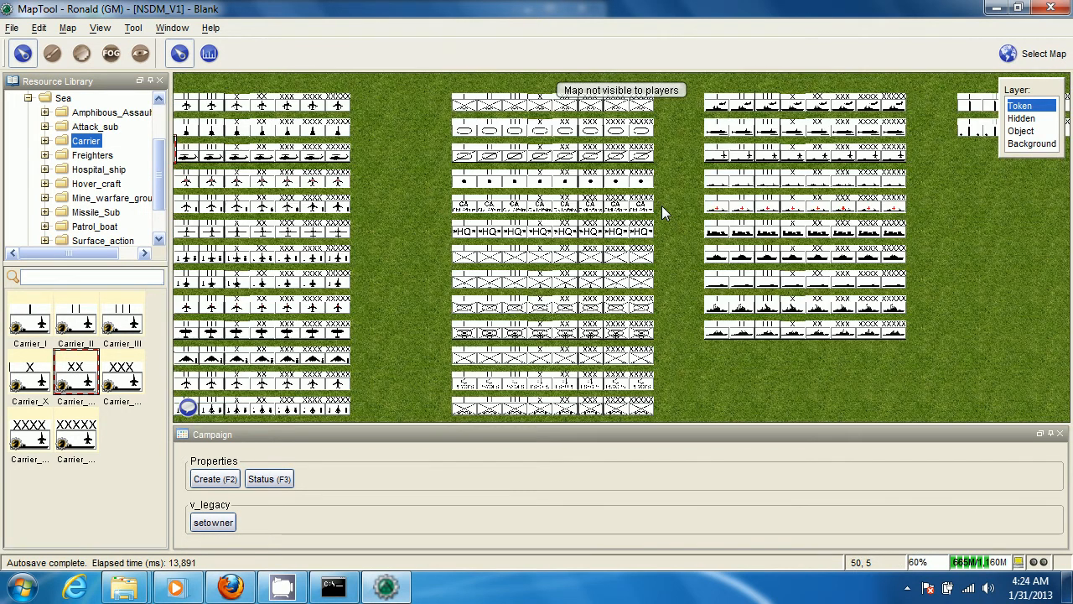
left_click_drag(661, 206, 680, 294)
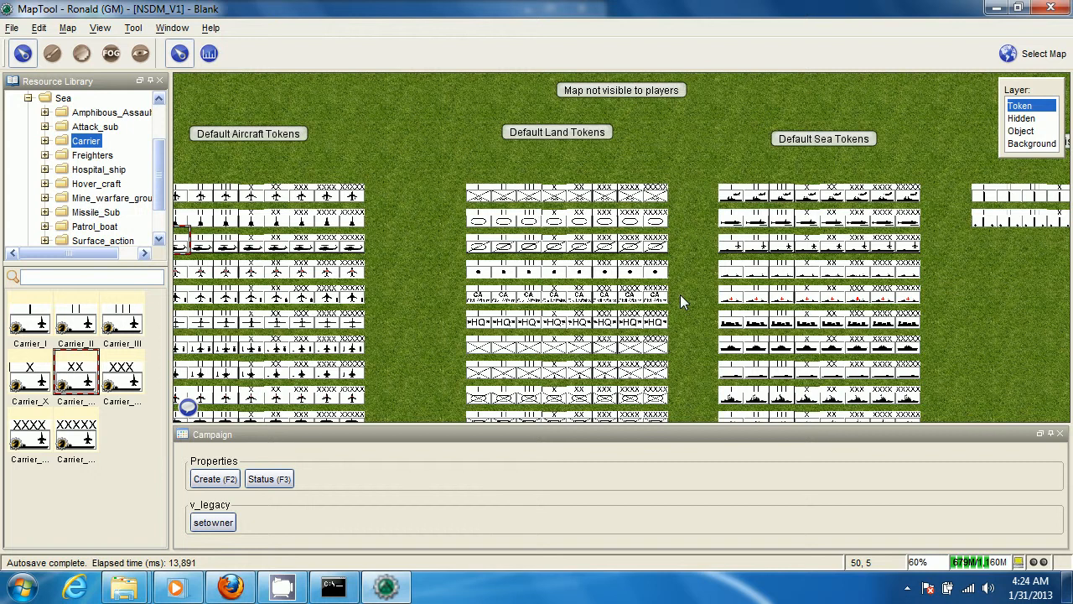
scroll(680, 294, "up", 5)
scroll(755, 288, "down", 6)
left_click_drag(696, 164, 706, 79)
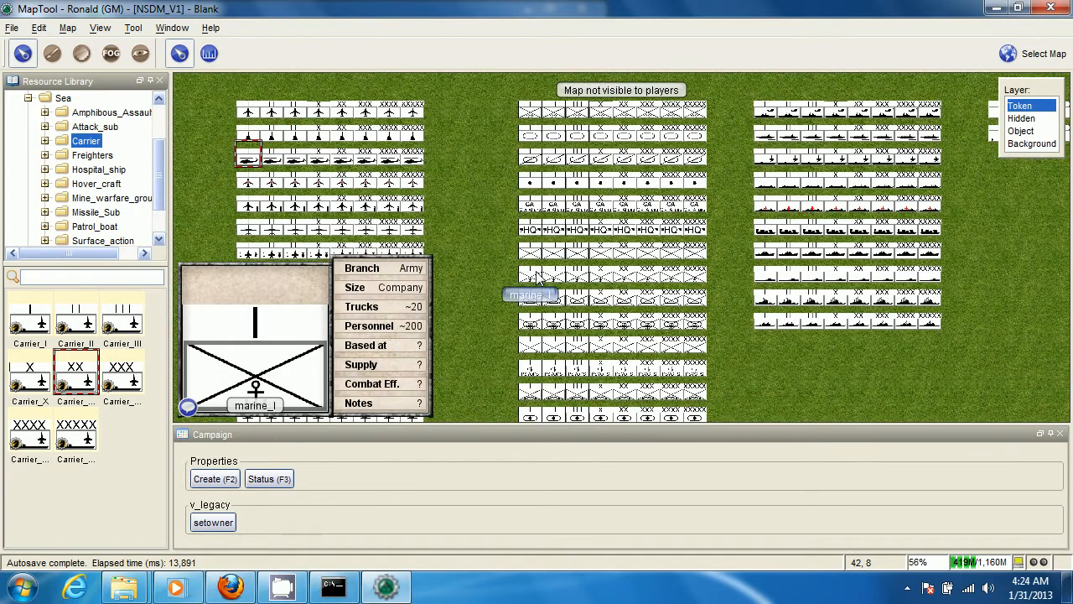
scroll(710, 272, "down", 1)
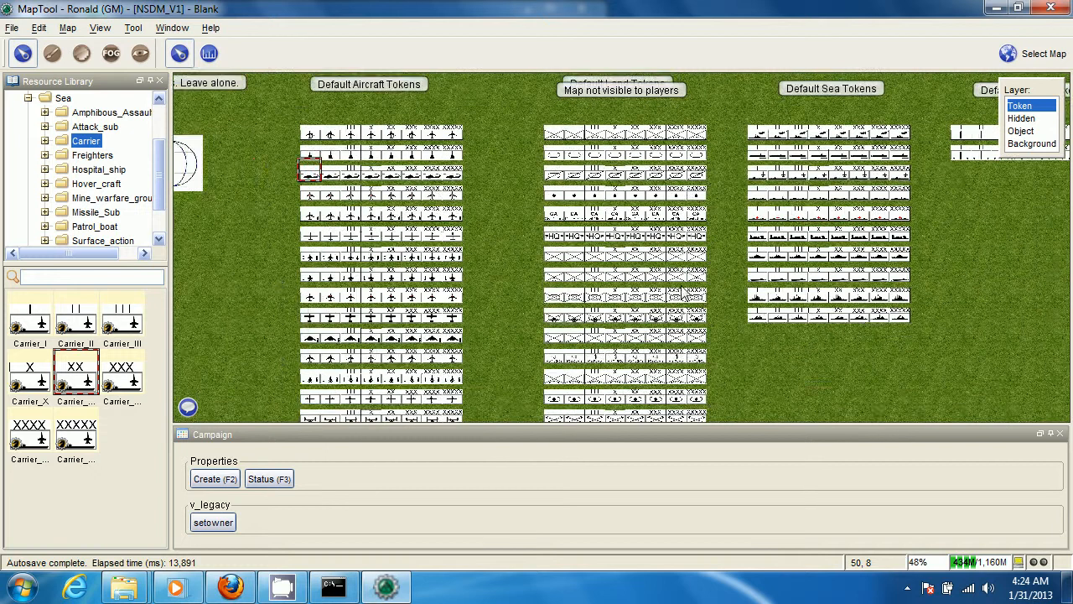
scroll(643, 310, "up", 3)
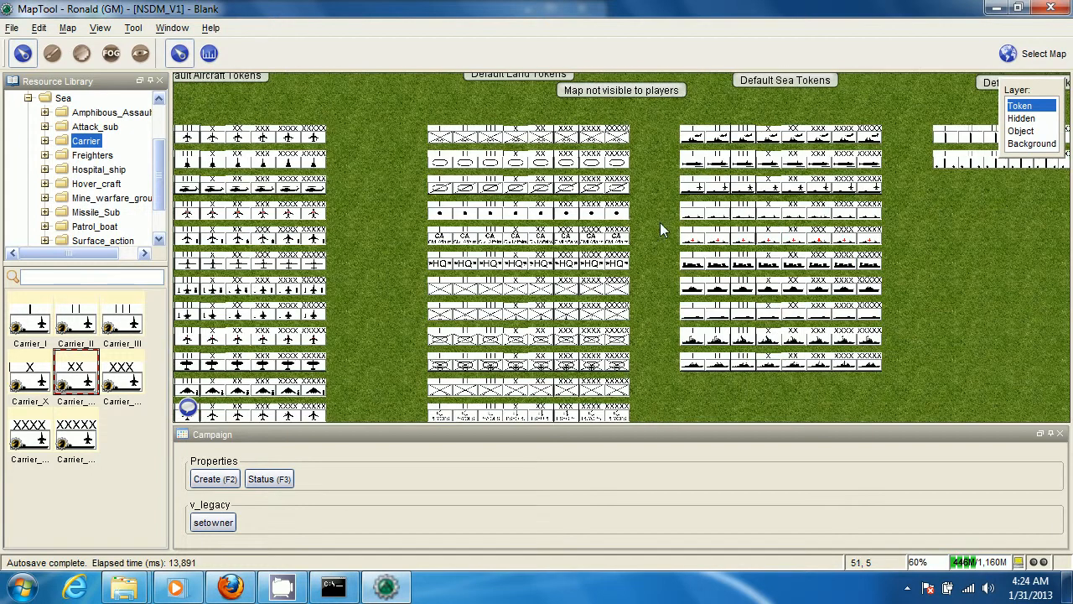
left_click_drag(659, 220, 681, 226)
left_click_drag(389, 217, 450, 212)
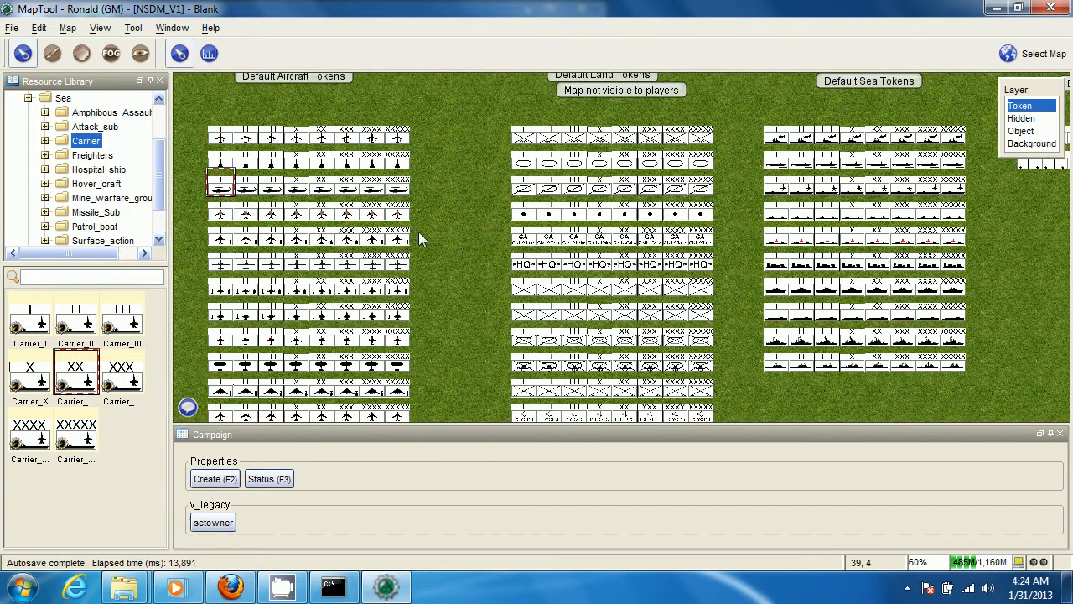
left_click_drag(474, 253, 470, 262)
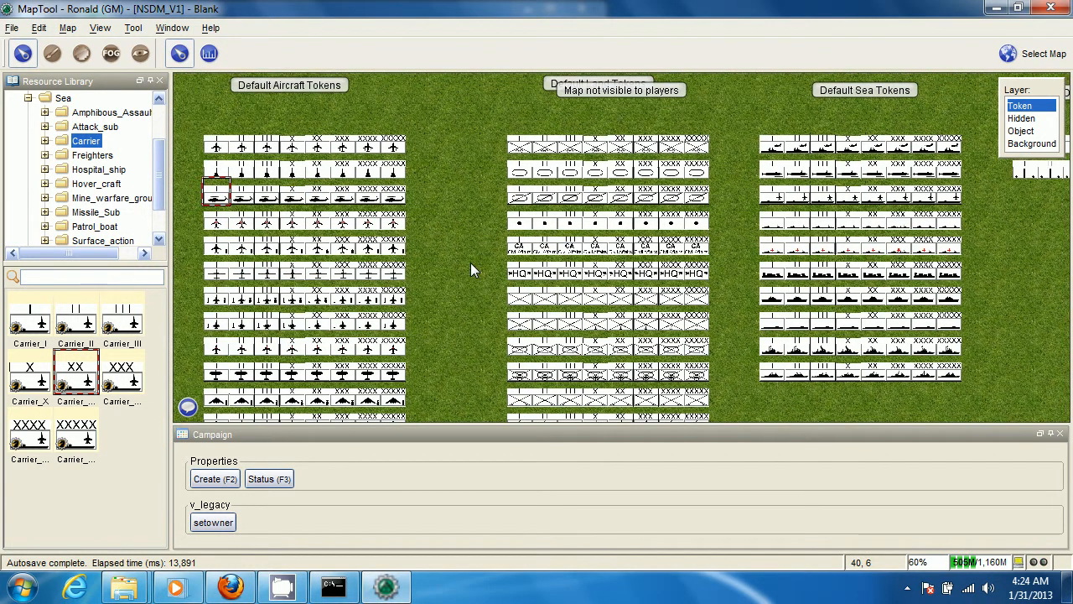
Examine the property sheets of the default Amphib_Assault_Ship and Hover_craft sea tokens
scroll(759, 254, "up", 2)
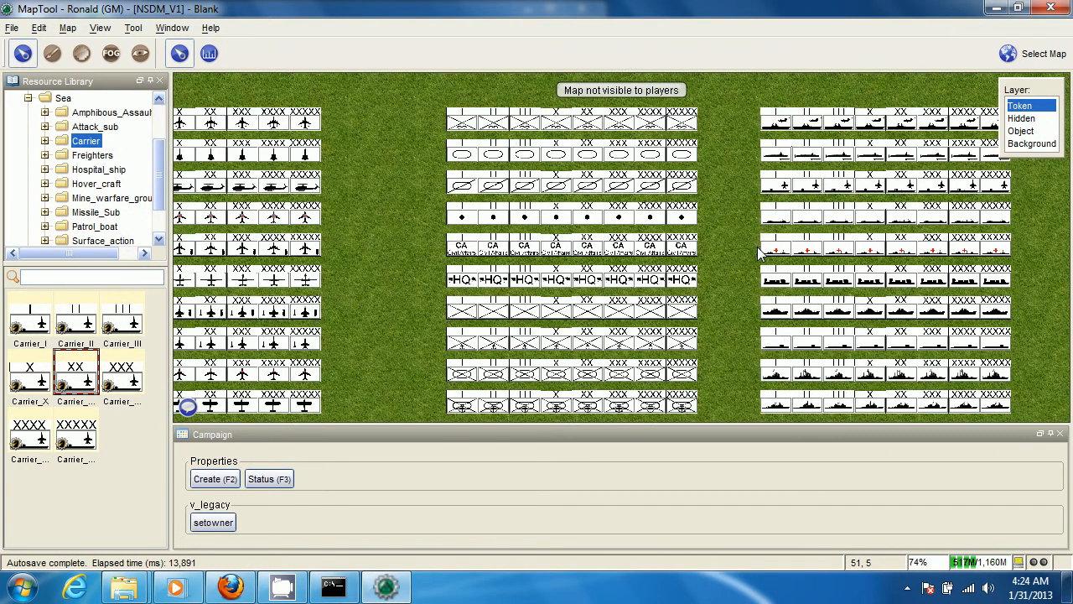
scroll(758, 253, "up", 6)
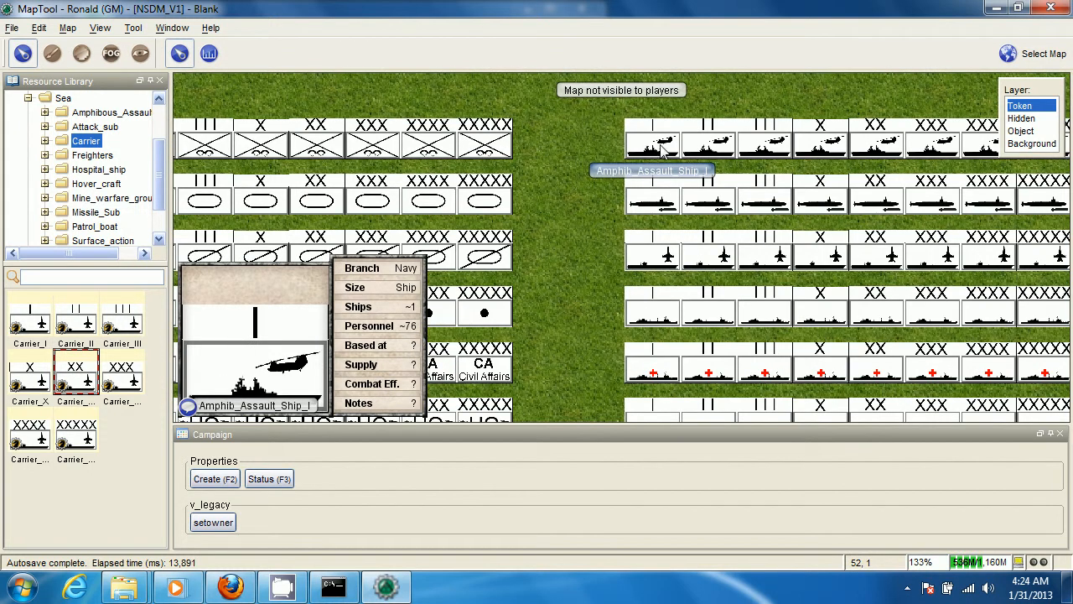
scroll(644, 150, "down", 3)
scroll(642, 150, "down", 2)
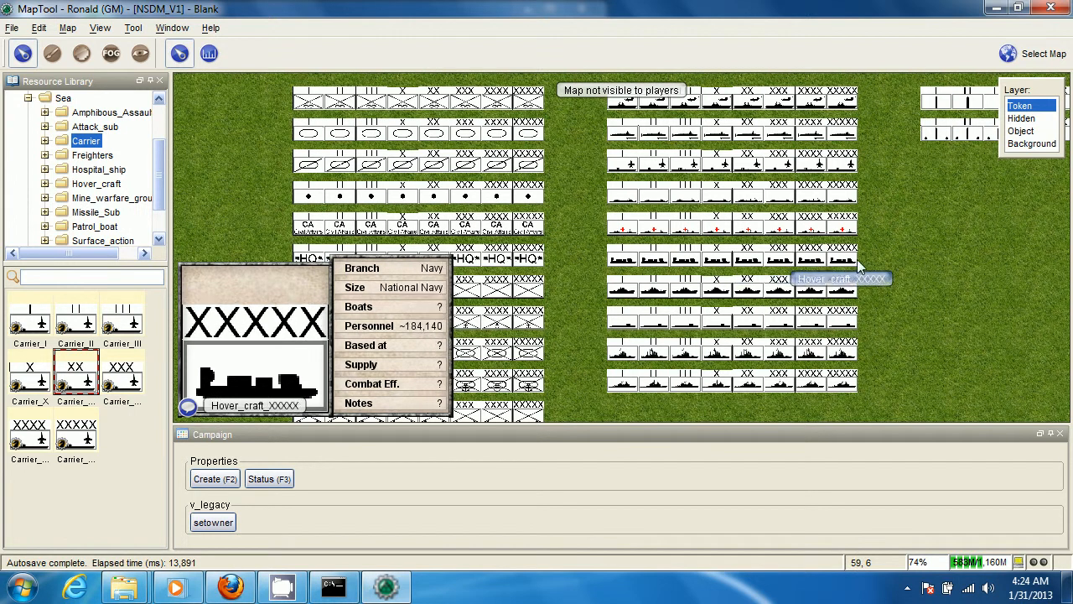
scroll(857, 259, "up", 1)
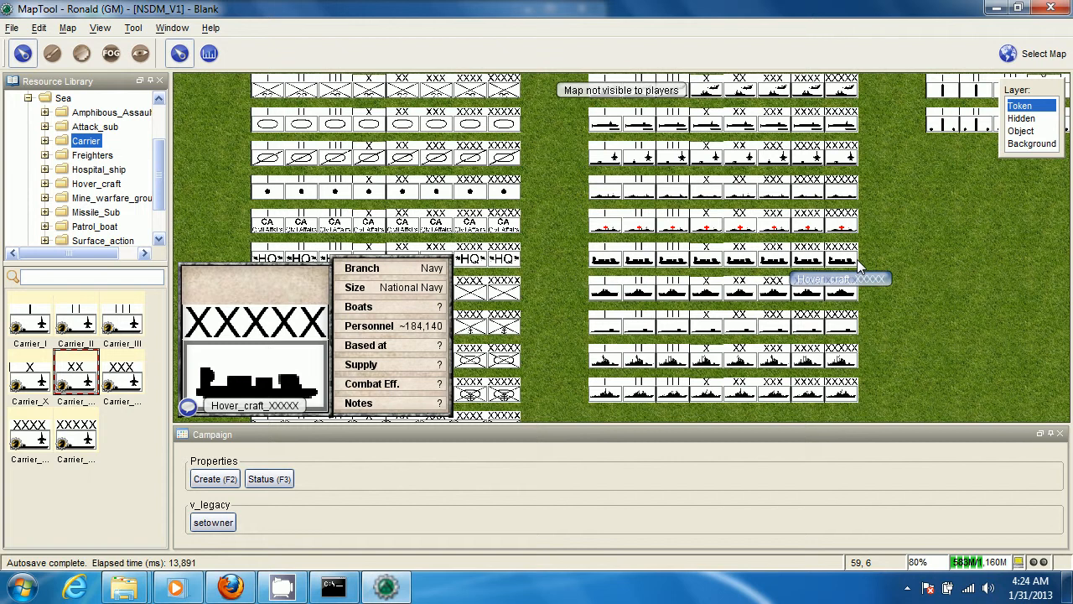
left_click_drag(938, 208, 921, 311)
mouse_move(828, 293)
mouse_move(799, 315)
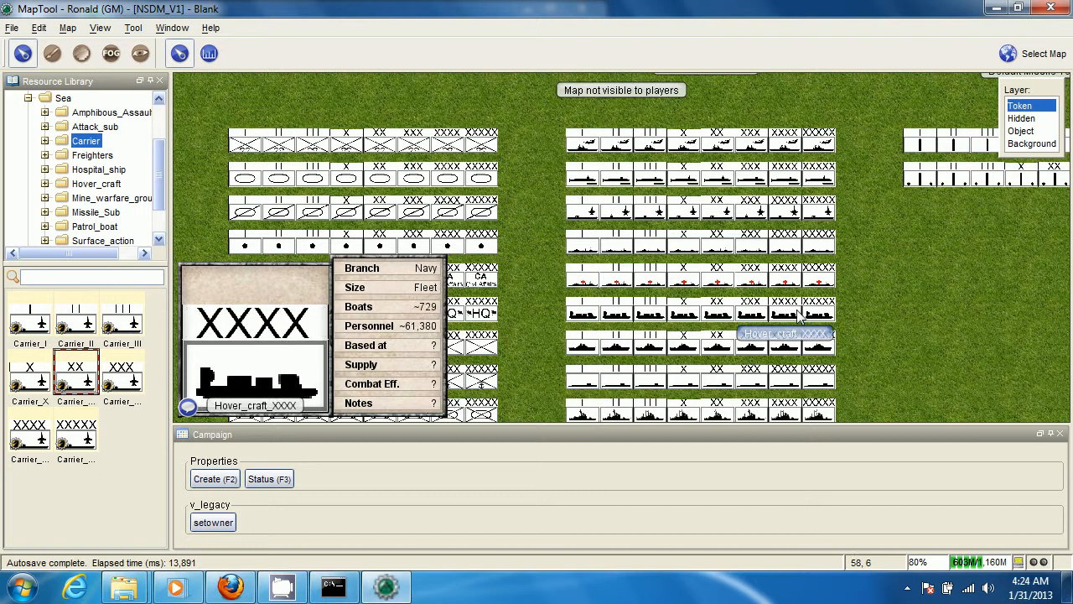
mouse_move(589, 153)
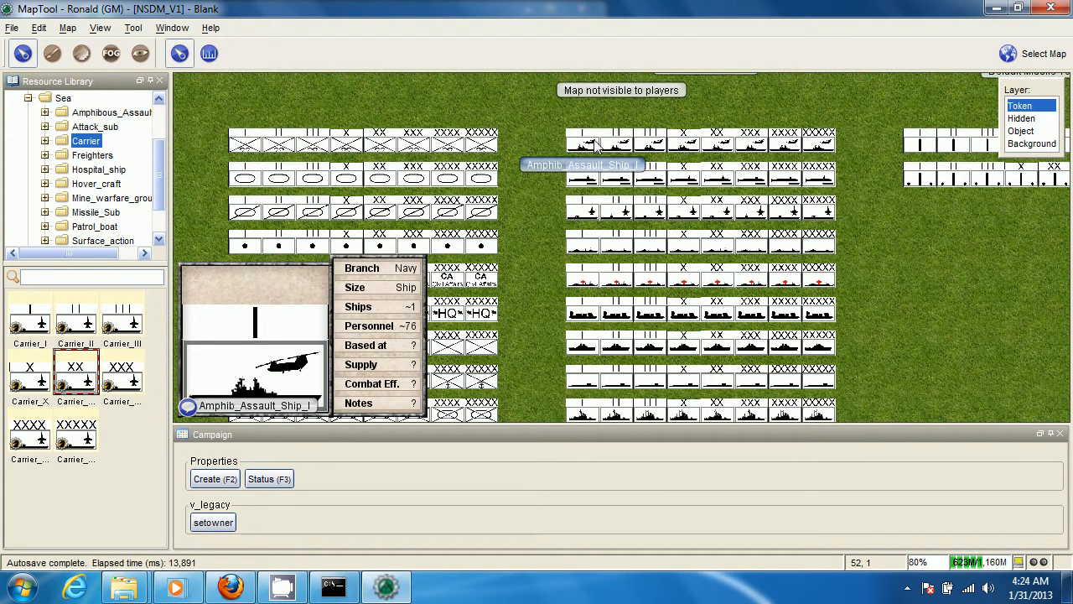
mouse_move(659, 149)
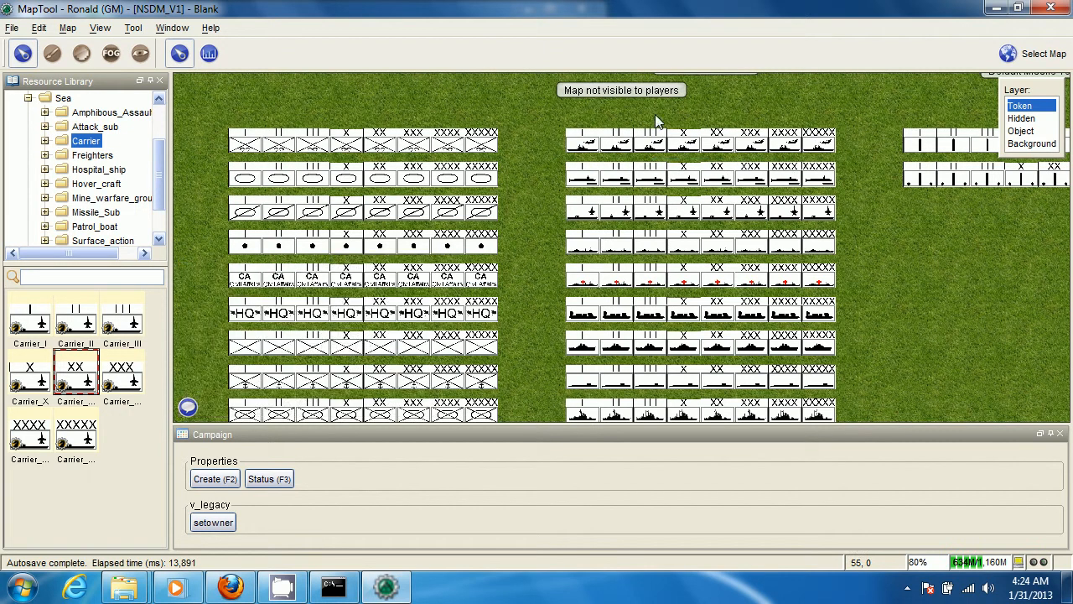
Compare the properties of the default Carrier_I, Carrier_III, Carrier_X and Attack_sub_III sea tokens
scroll(510, 140, "up", 3)
mouse_move(583, 256)
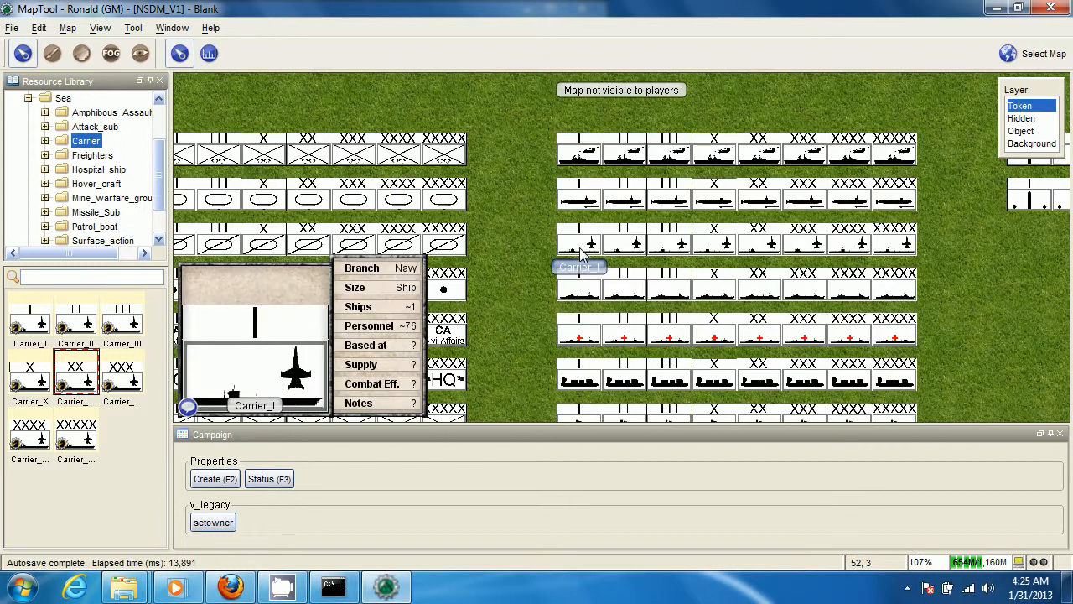
mouse_move(587, 191)
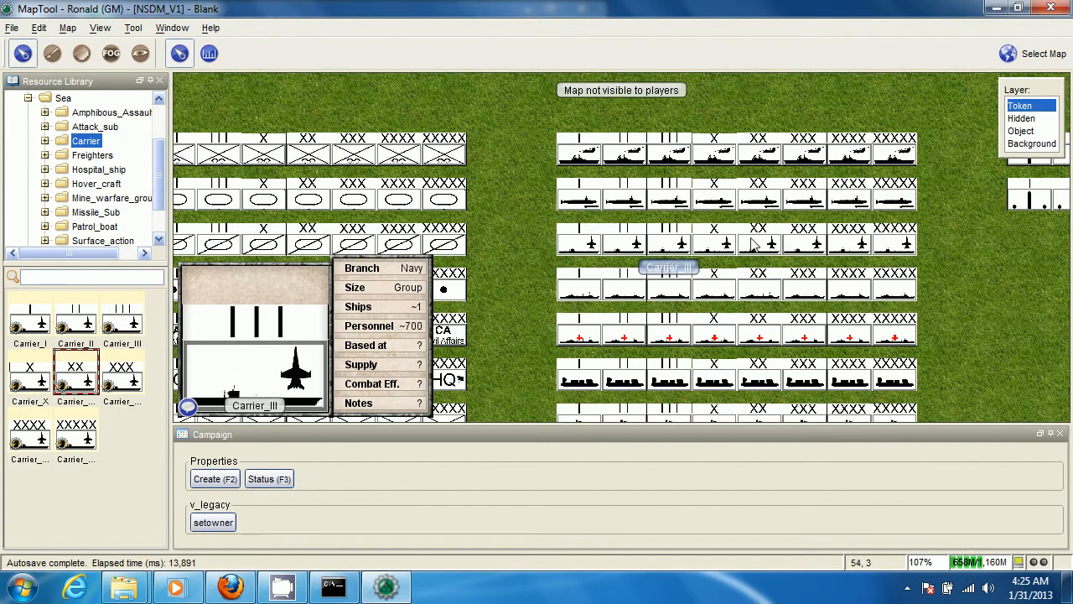
left_click(718, 240)
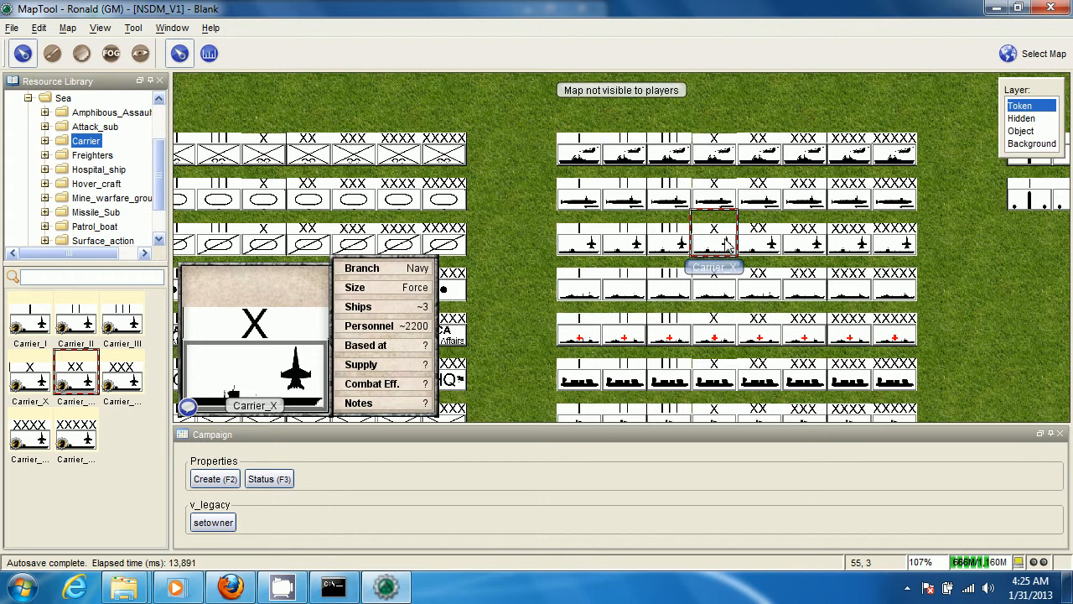
left_click(669, 243)
scroll(669, 243, "up", 2)
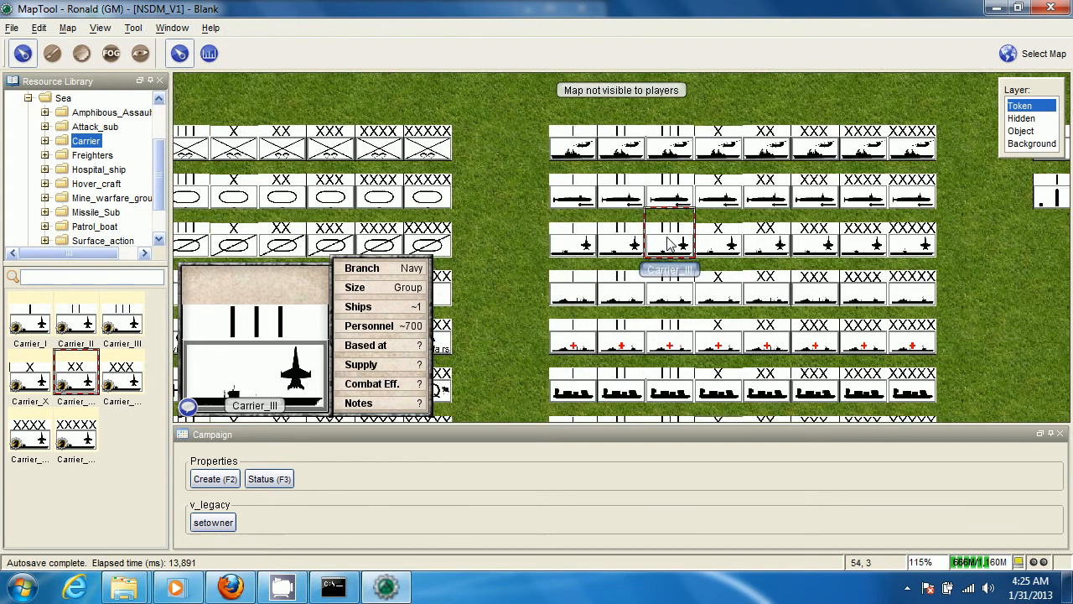
left_click(671, 193)
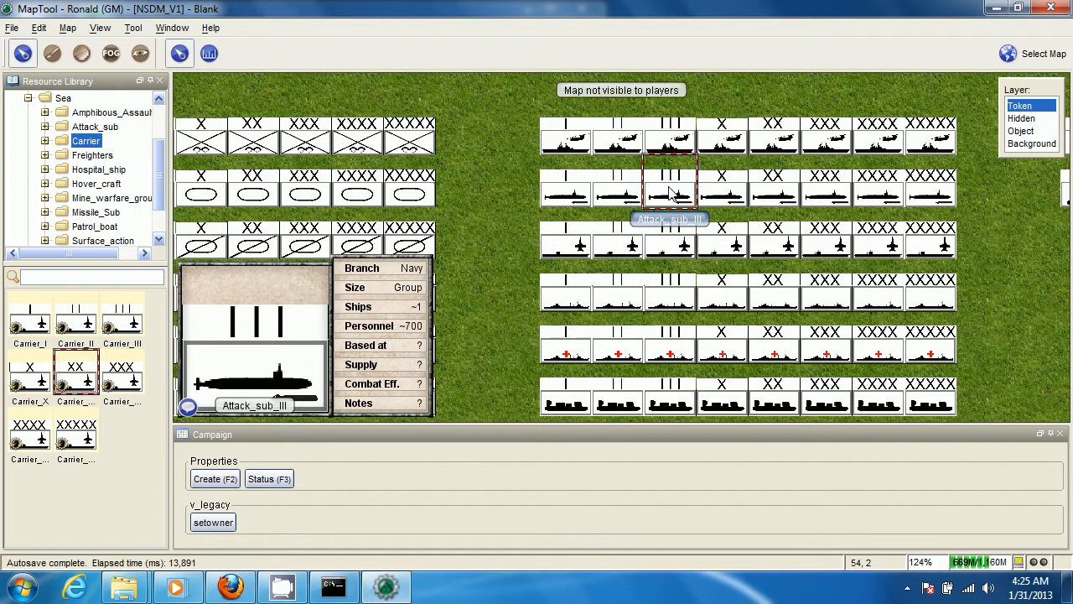
Look over the default missile token group, including the Ballistic_missile_XXXXX token's properties
scroll(671, 191, "down", 2)
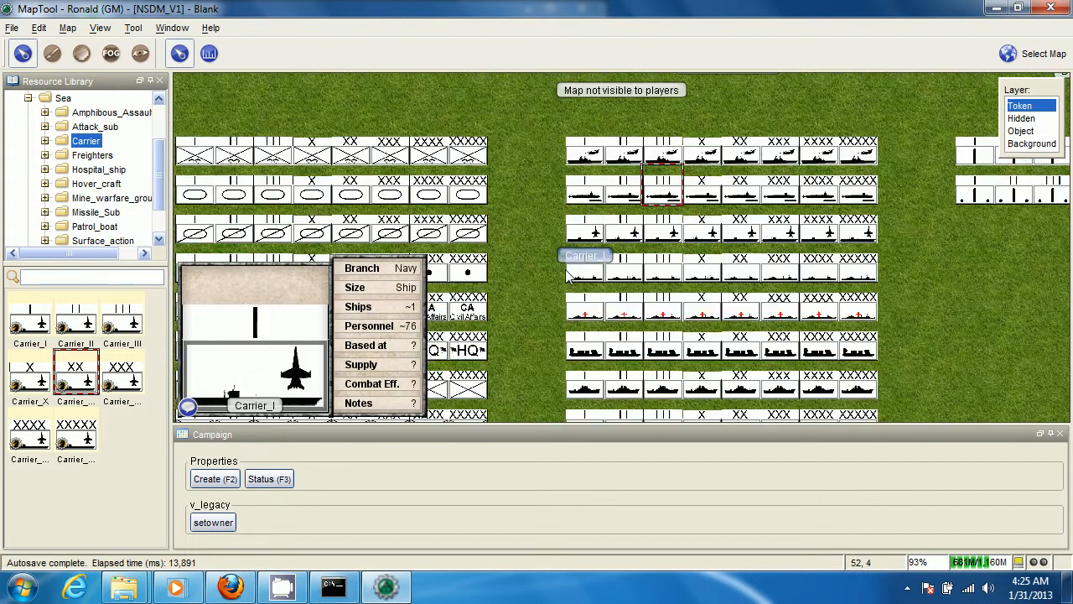
left_click_drag(983, 259, 676, 269)
scroll(675, 270, "down", 3)
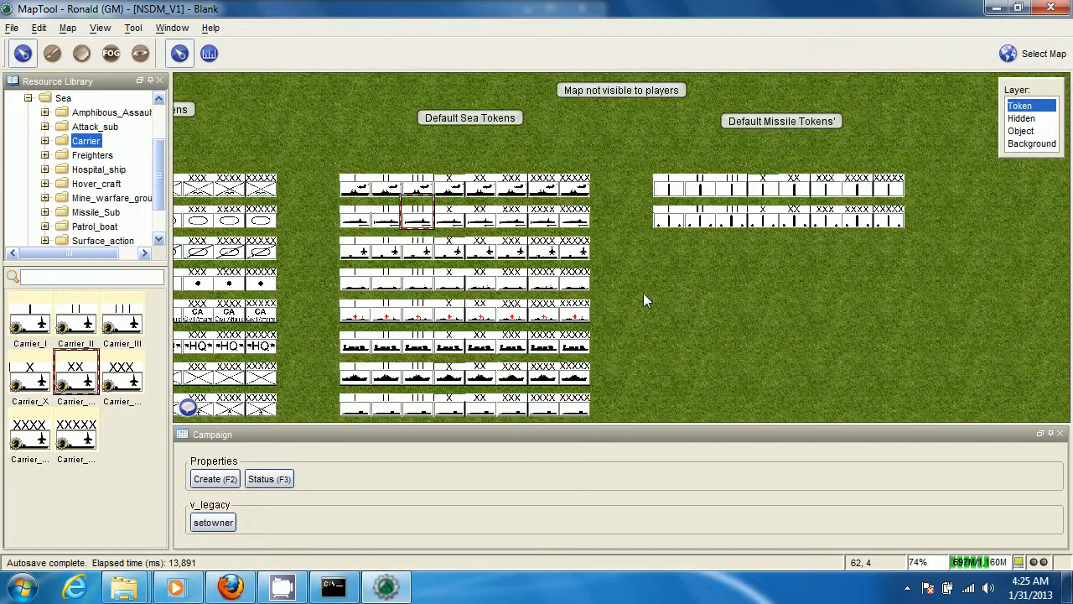
scroll(643, 293, "up", 2)
mouse_move(630, 183)
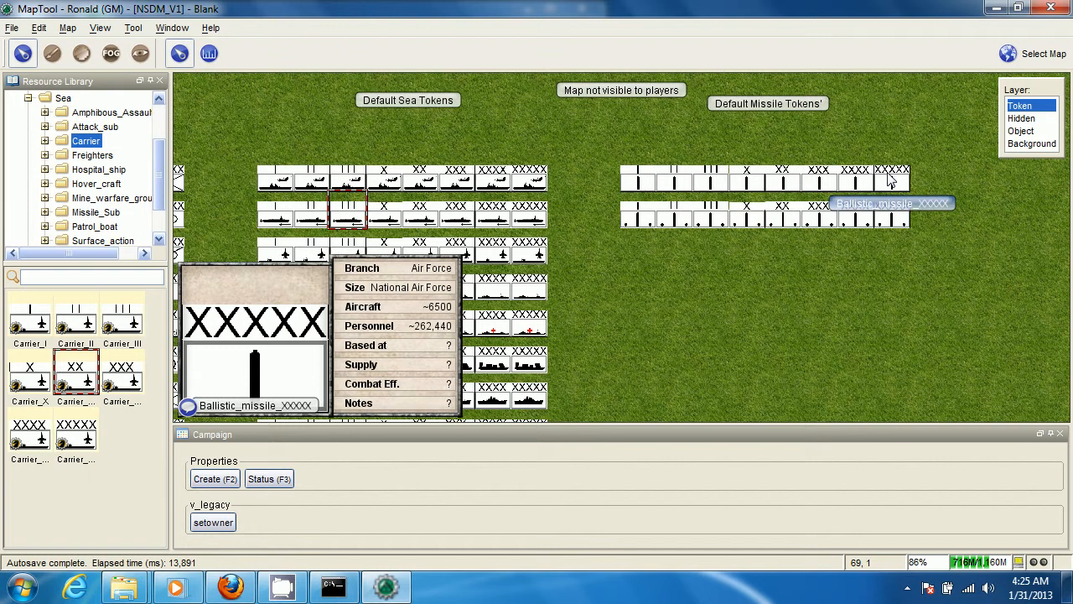
scroll(643, 296, "down", 3)
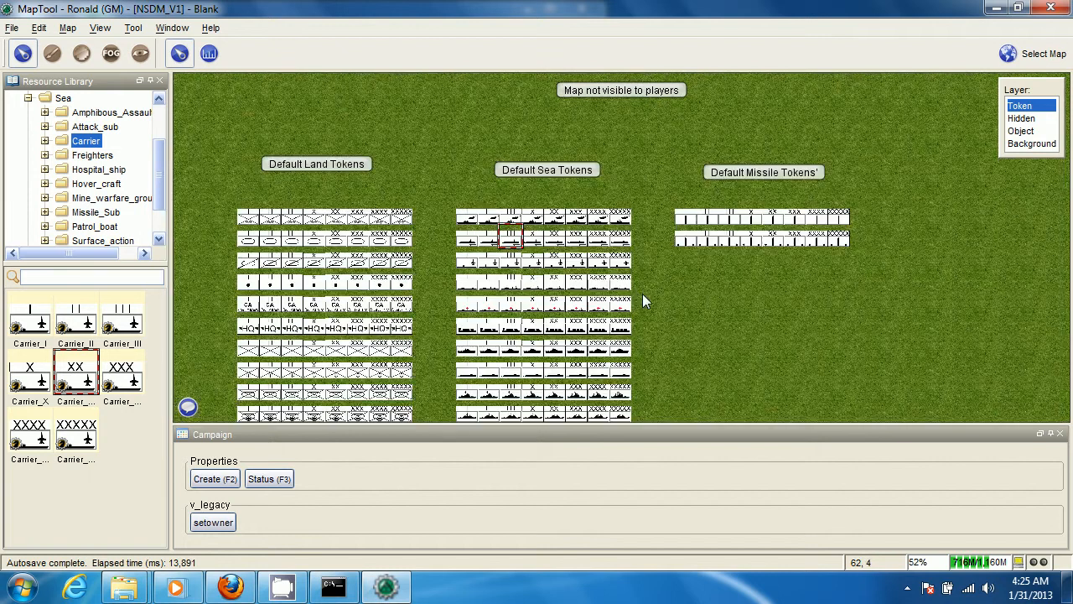
Delete the two XX carrier tokens placed on the open grass beside the library files on the Blank map
left_click_drag(643, 293, 970, 206)
left_click_drag(501, 264, 706, 227)
scroll(754, 233, "down", 4)
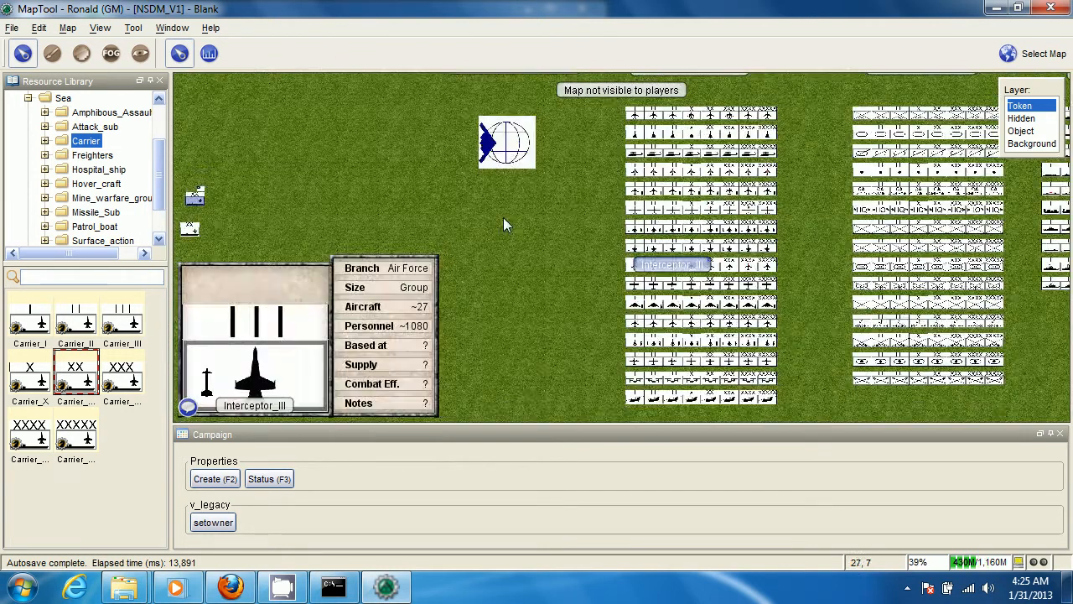
left_click_drag(503, 217, 569, 278)
scroll(570, 278, "up", 4)
left_click_drag(359, 270, 476, 269)
scroll(475, 269, "down", 2)
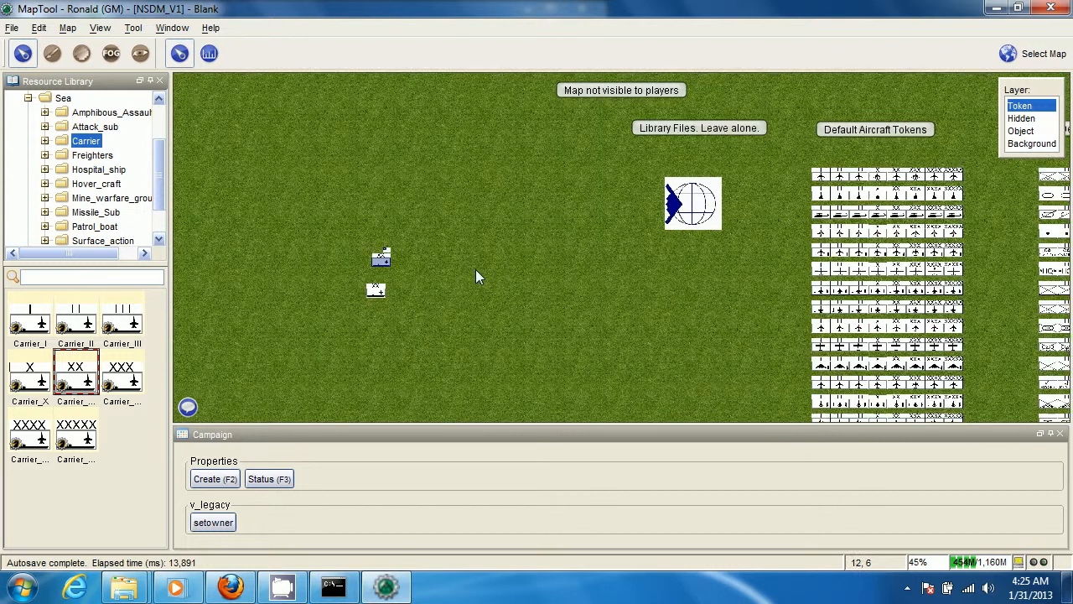
scroll(476, 269, "up", 6)
left_click_drag(250, 206, 386, 340)
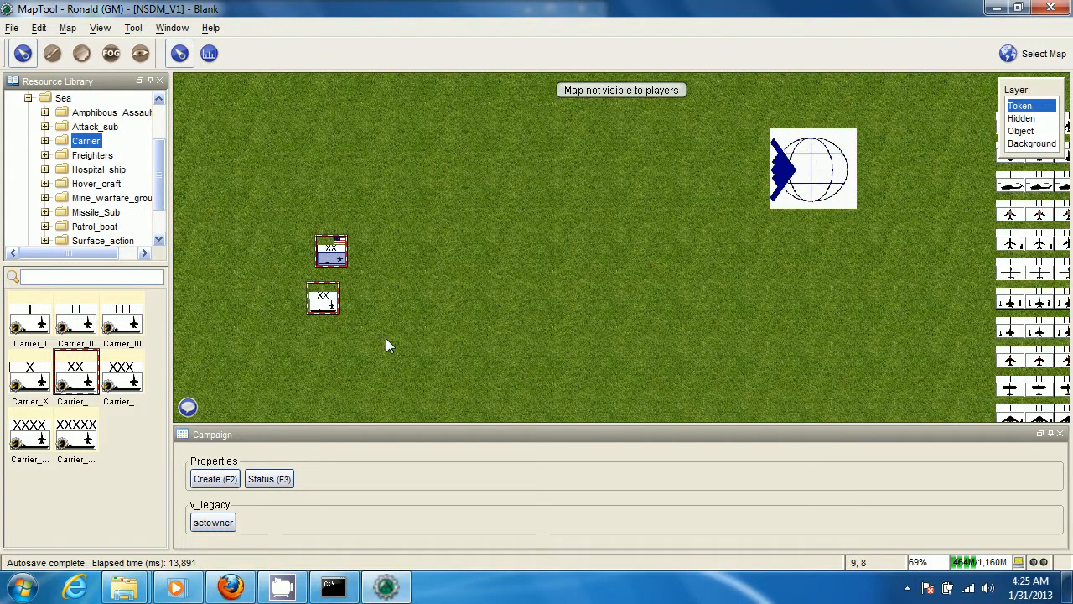
key("Delete")
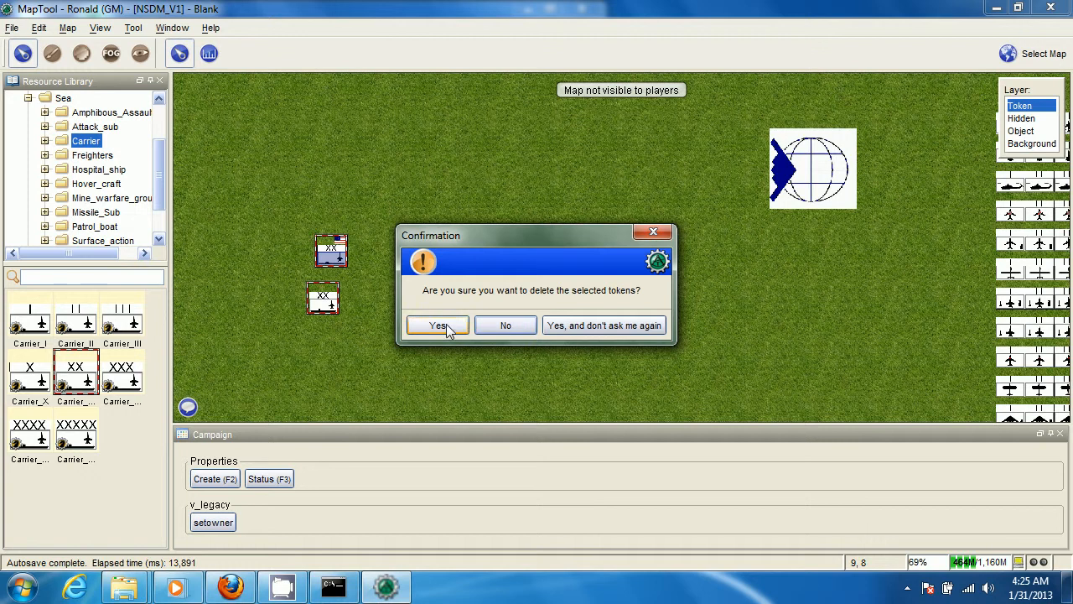
left_click(439, 326)
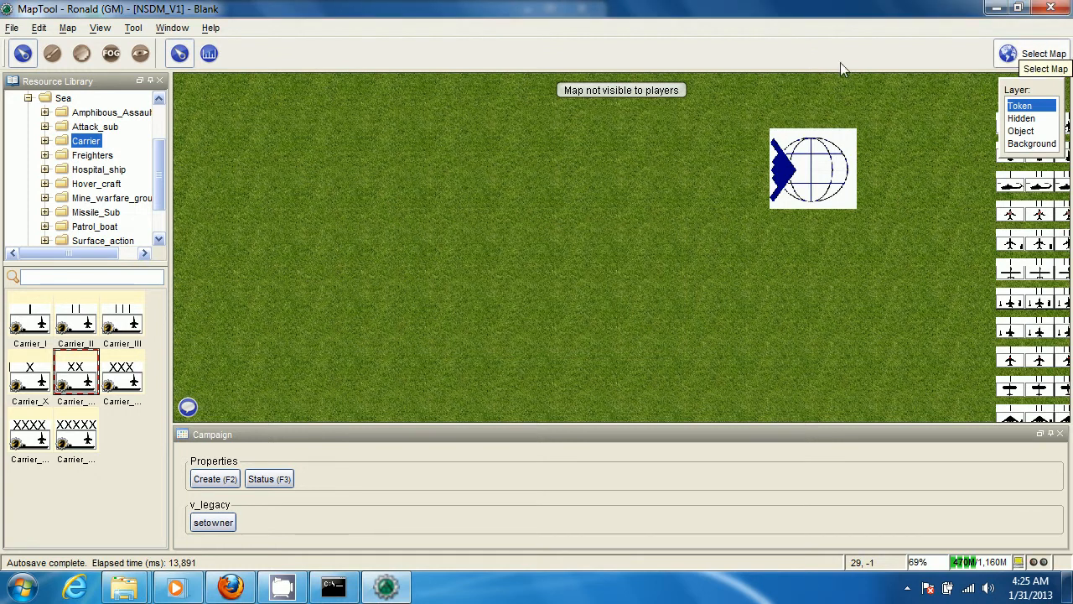
Create a new map named "balkans 1" with the default square grid and grassland background
left_click(67, 27)
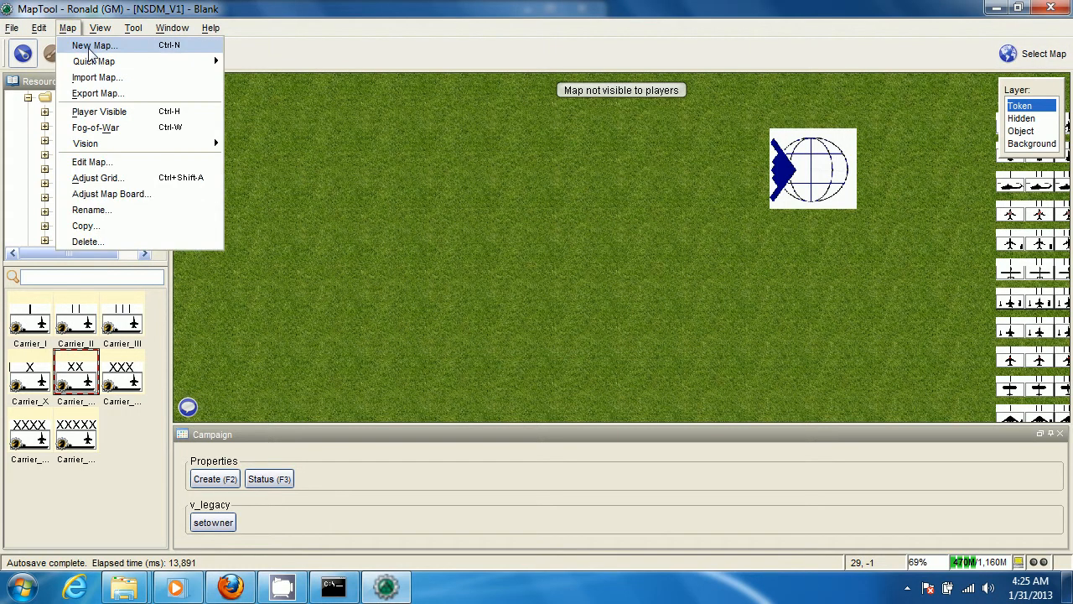
left_click(93, 47)
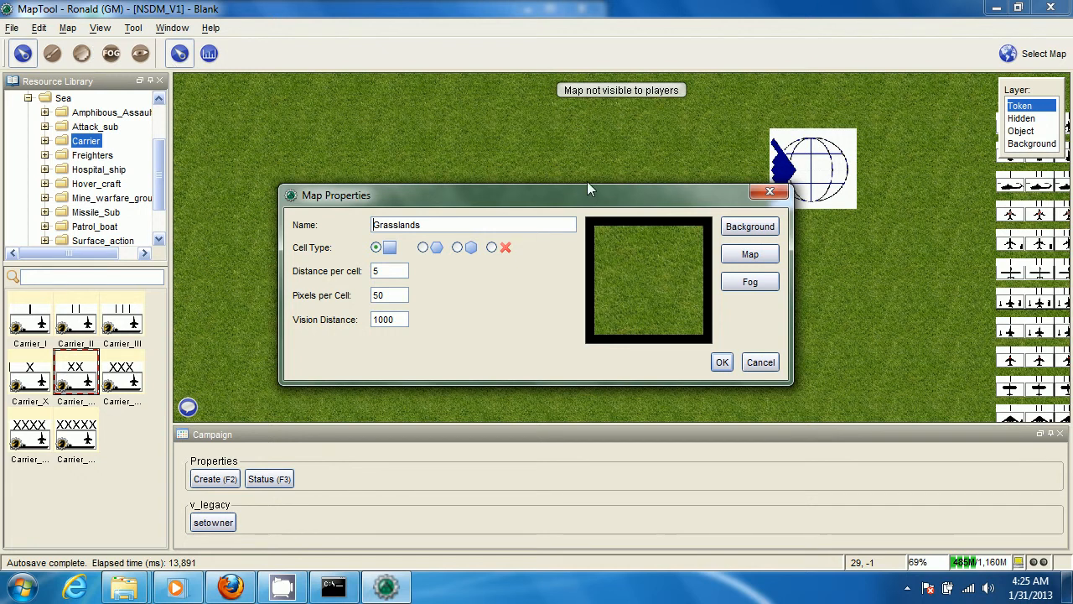
left_click_drag(442, 231, 319, 226)
type("balkans 1")
left_click(721, 364)
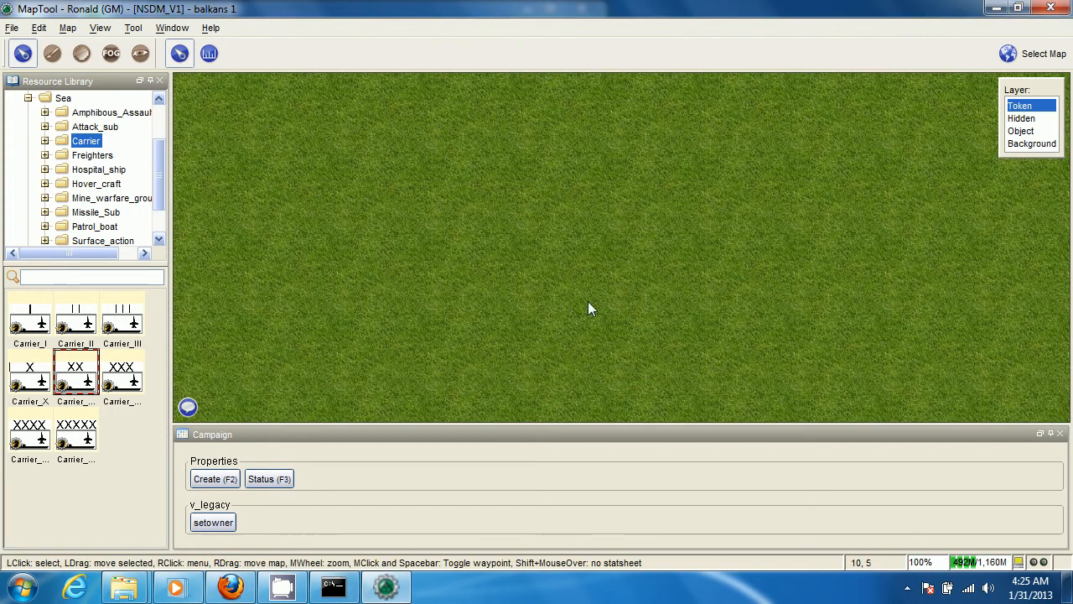
Place the central_balkan_ref_2007.jpg image from the Firefox window onto the Background layer of the balkans 1 map
left_click(1038, 144)
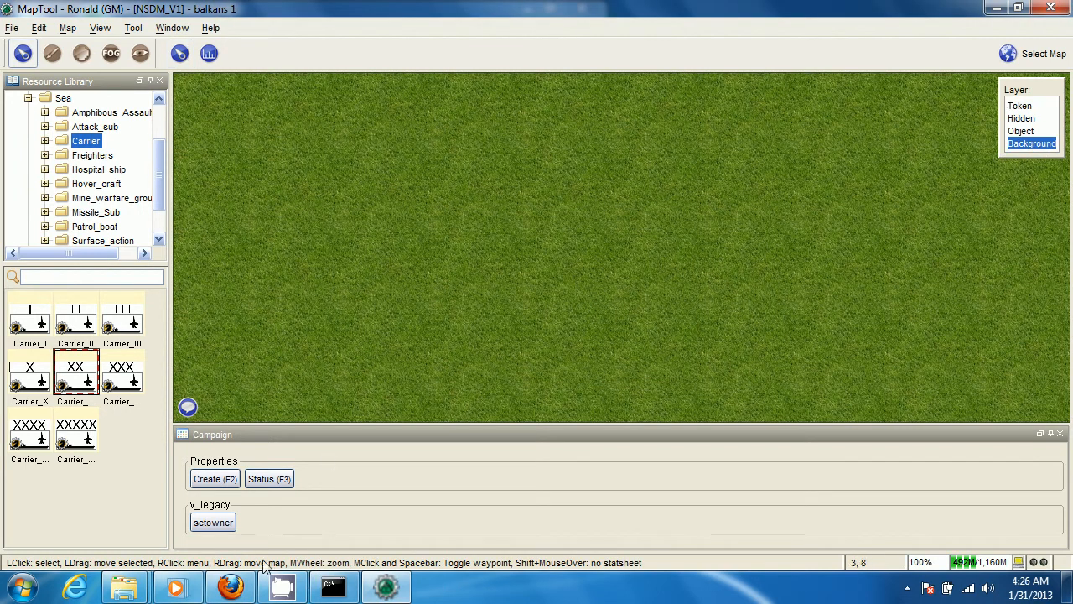
left_click(232, 588)
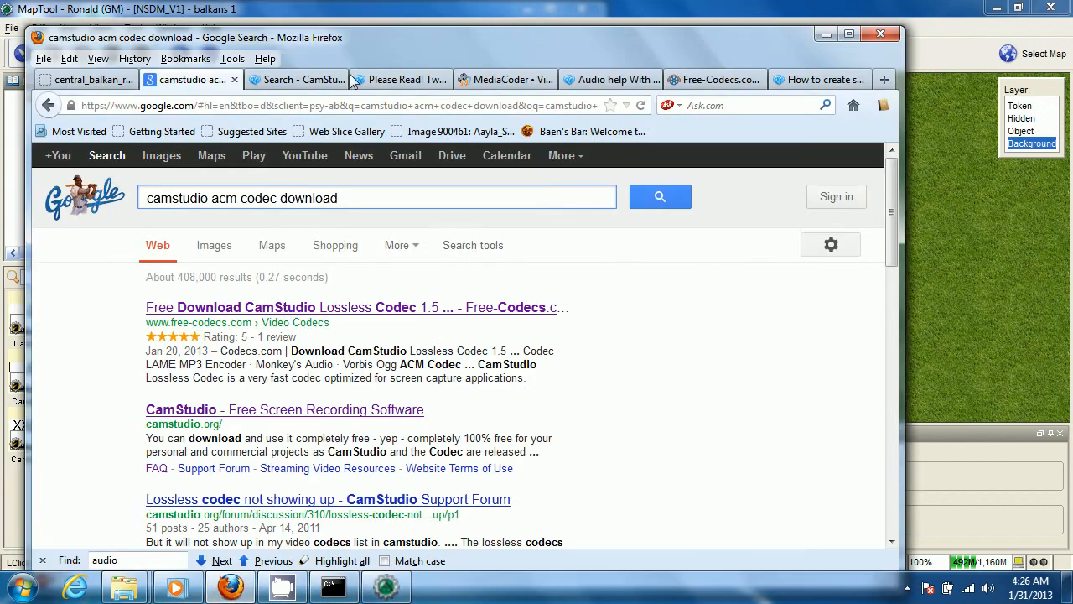
left_click(94, 79)
left_click_drag(431, 36, 727, 17)
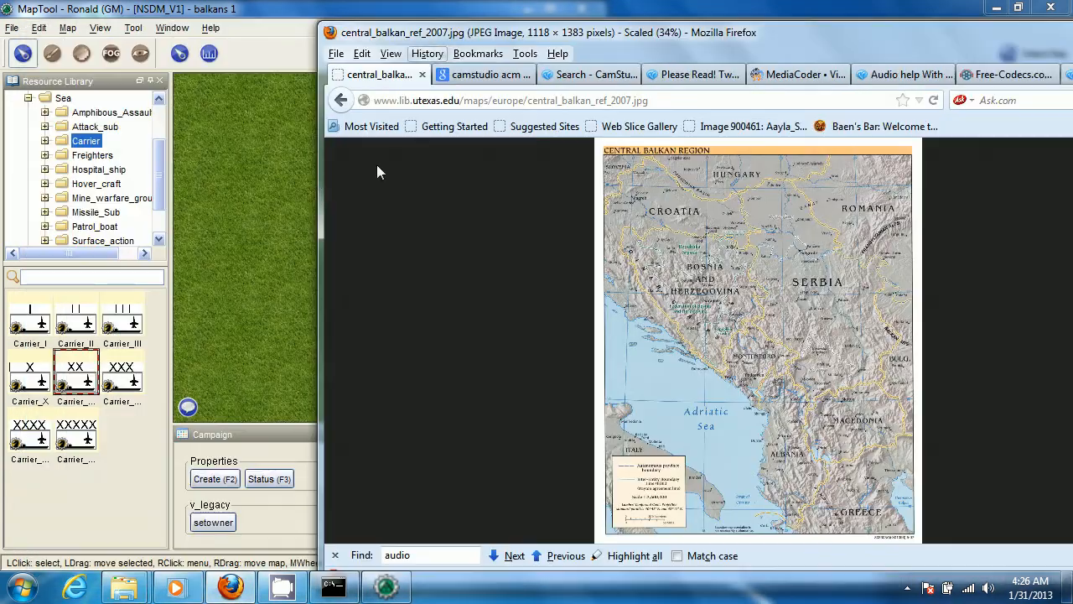
left_click(248, 490)
left_click(231, 587)
left_click_drag(318, 187, 481, 206)
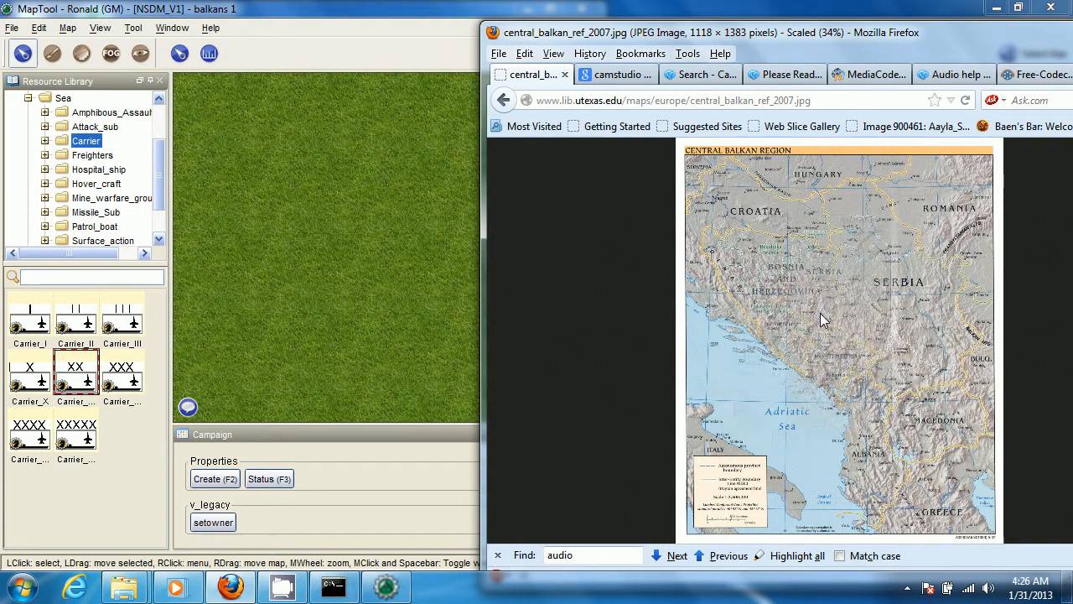
left_click_drag(813, 311, 369, 214)
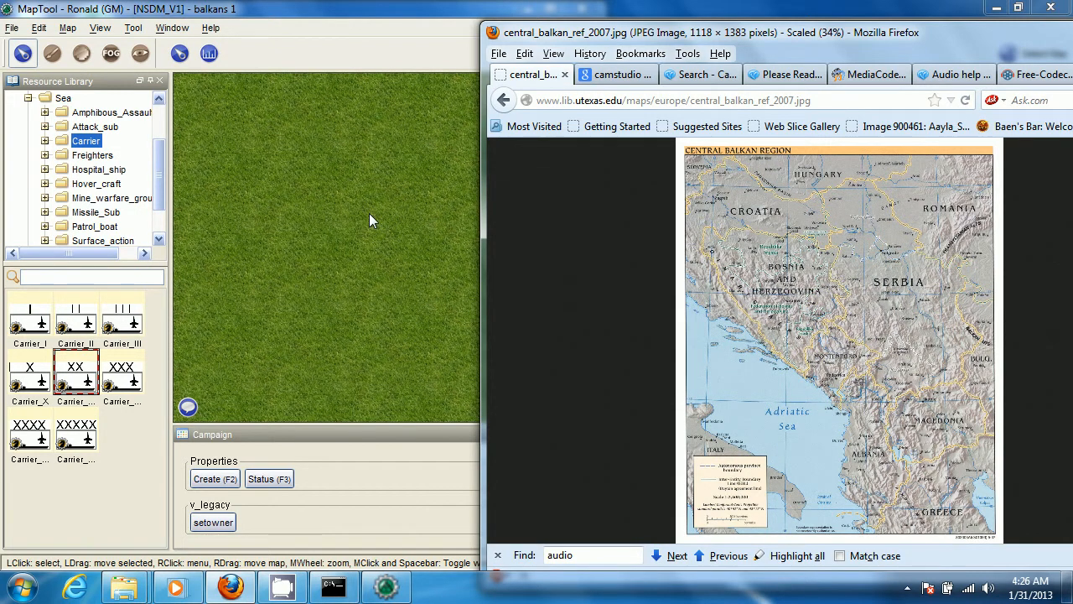
left_click(369, 213)
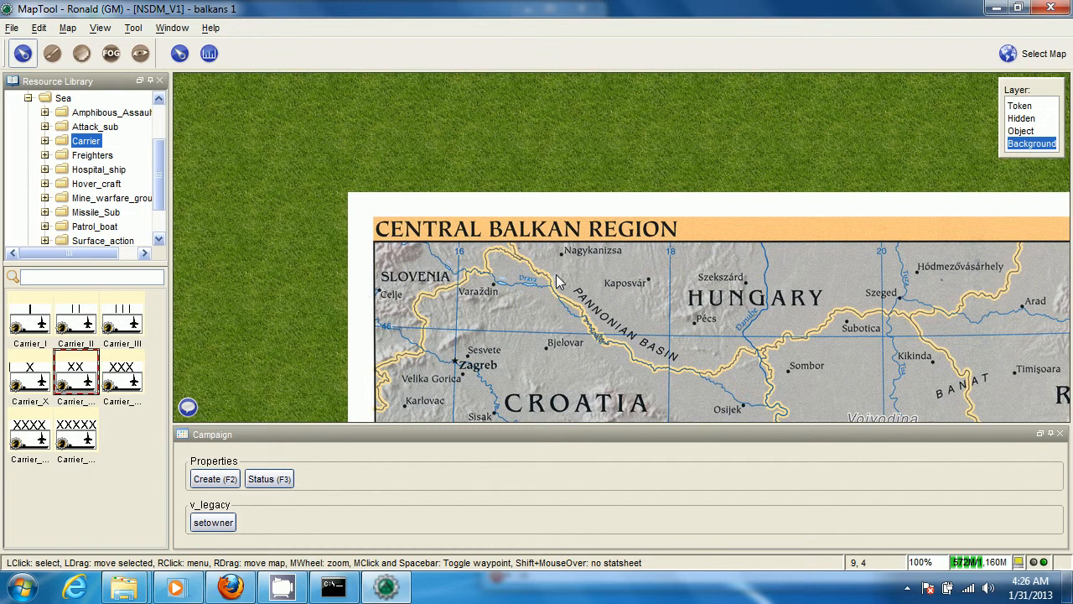
Resize the central_balkan_ref_2007 image freehand by its corner on the Background layer
scroll(556, 281, "down", 10)
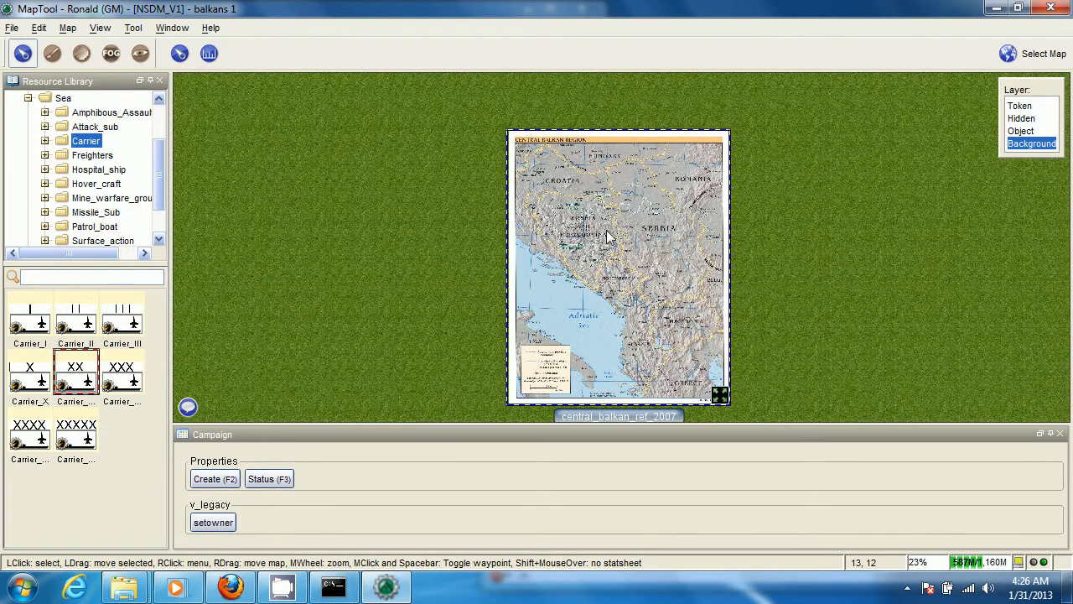
left_click_drag(721, 396, 708, 280)
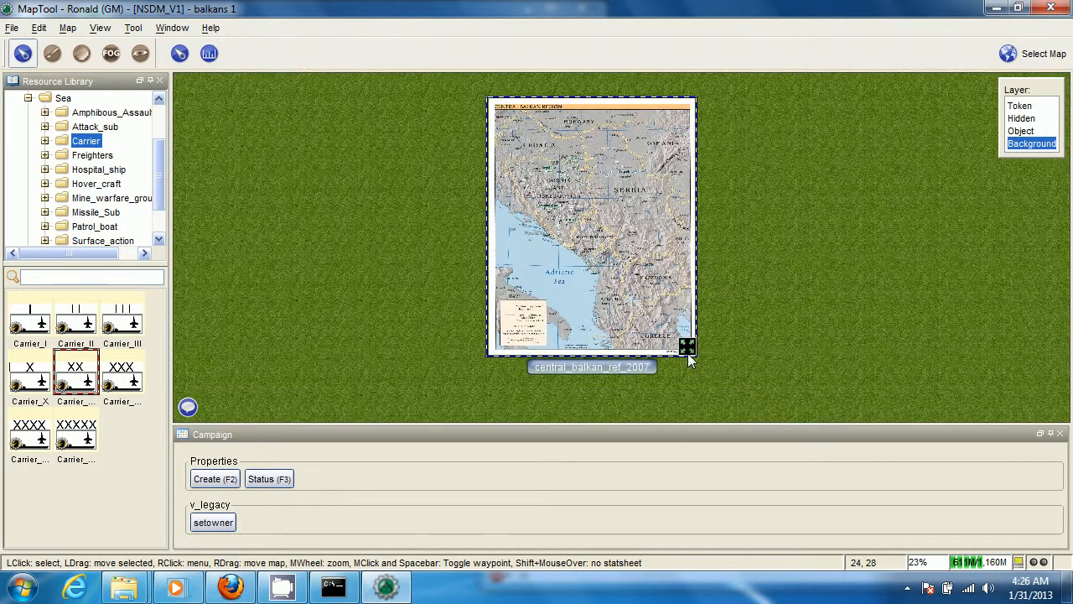
left_click_drag(686, 348, 704, 306)
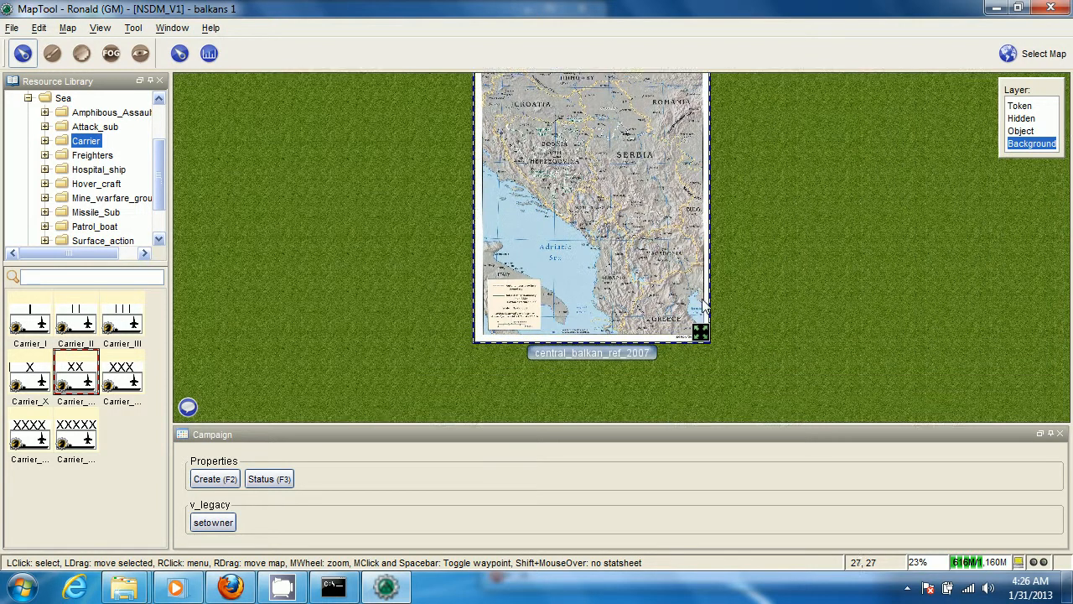
Rotate the central Balkan map image around until it is upright again, and deselect it
scroll(660, 271, "down", 4)
scroll(659, 271, "down", 1)
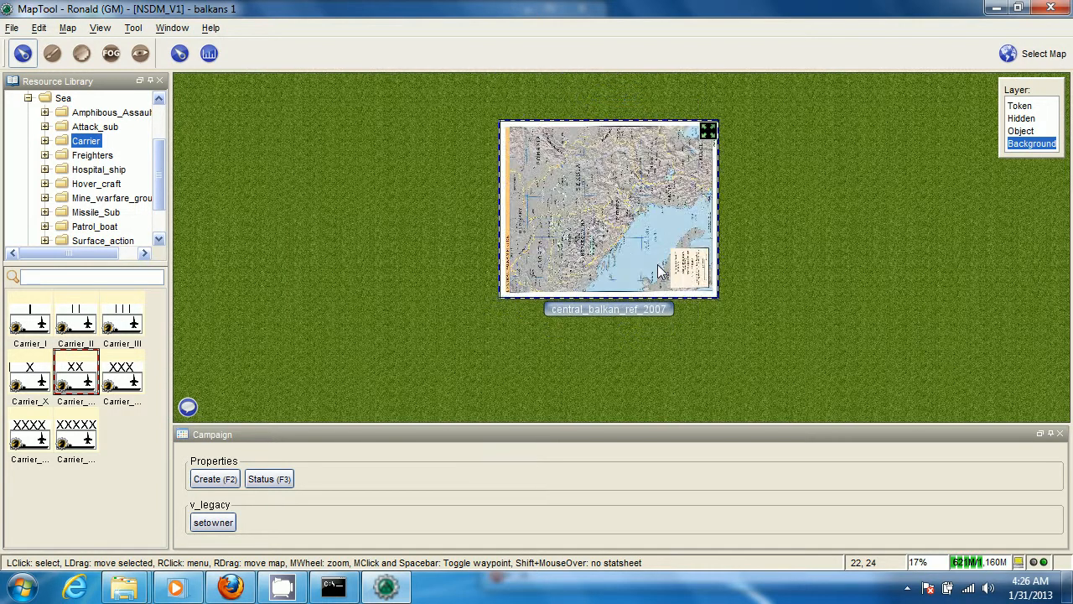
scroll(658, 264, "down", 15)
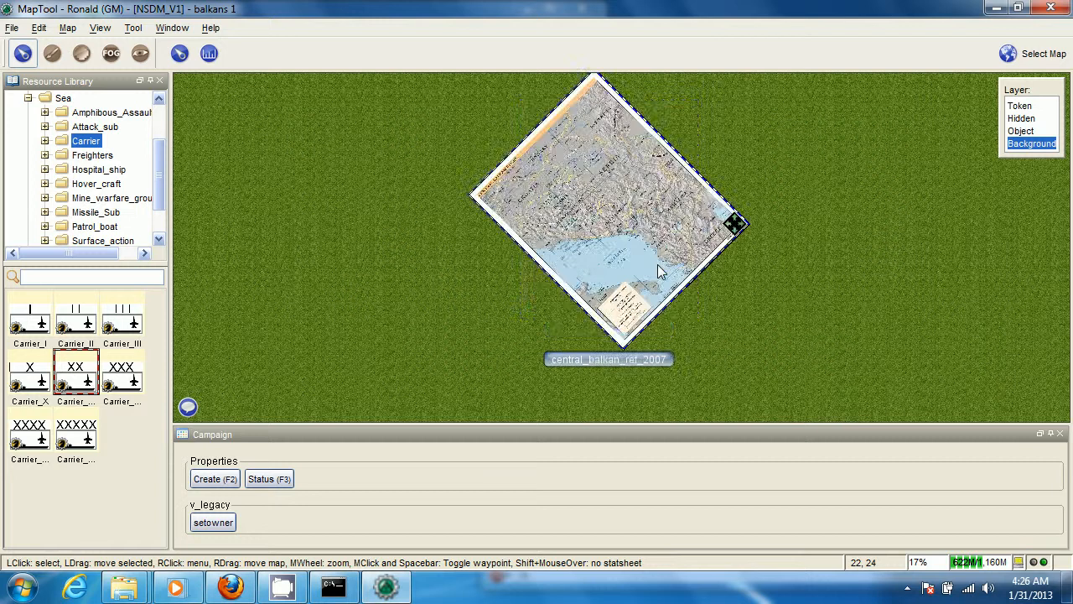
scroll(658, 264, "down", 4)
left_click(452, 237)
scroll(452, 237, "up", 2)
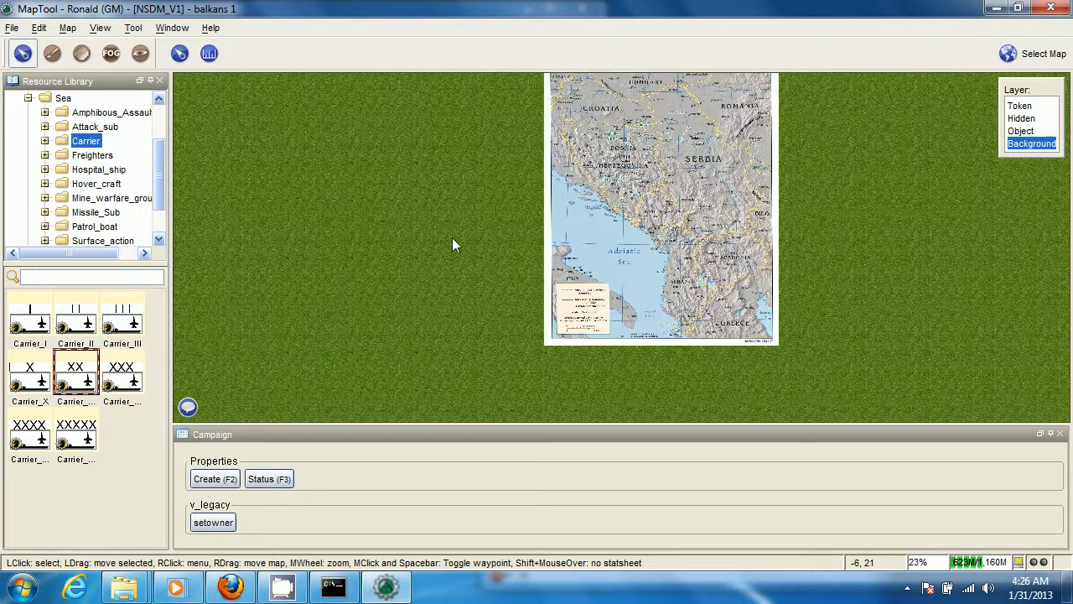
Place a Carrier_II token from the resource library on the Adriatic Sea
left_click_drag(452, 237, 318, 207)
left_click_drag(73, 316, 466, 228)
scroll(402, 256, "up", 4)
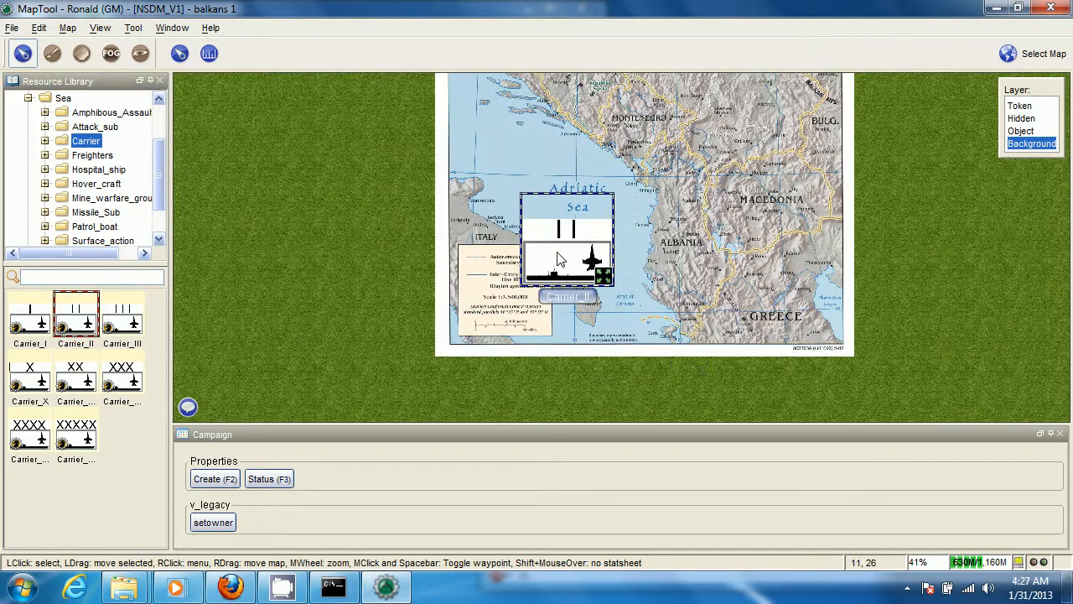
left_click_drag(560, 261, 562, 230)
scroll(562, 230, "up", 2)
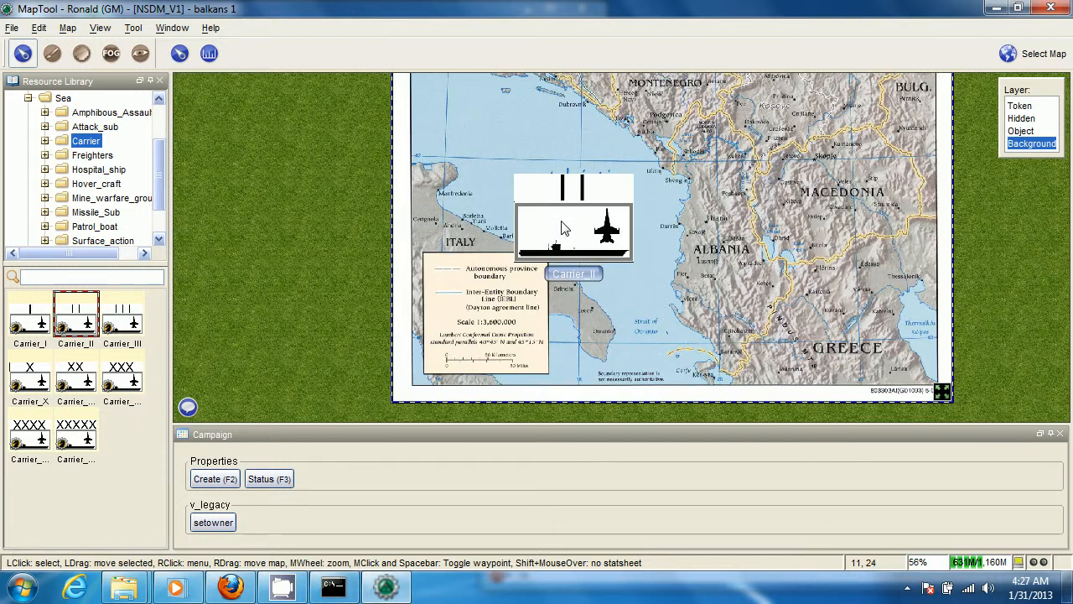
Open the Create properties for the selected central_balkan_ref_2007 image and set the national flag to Israel
key("F2")
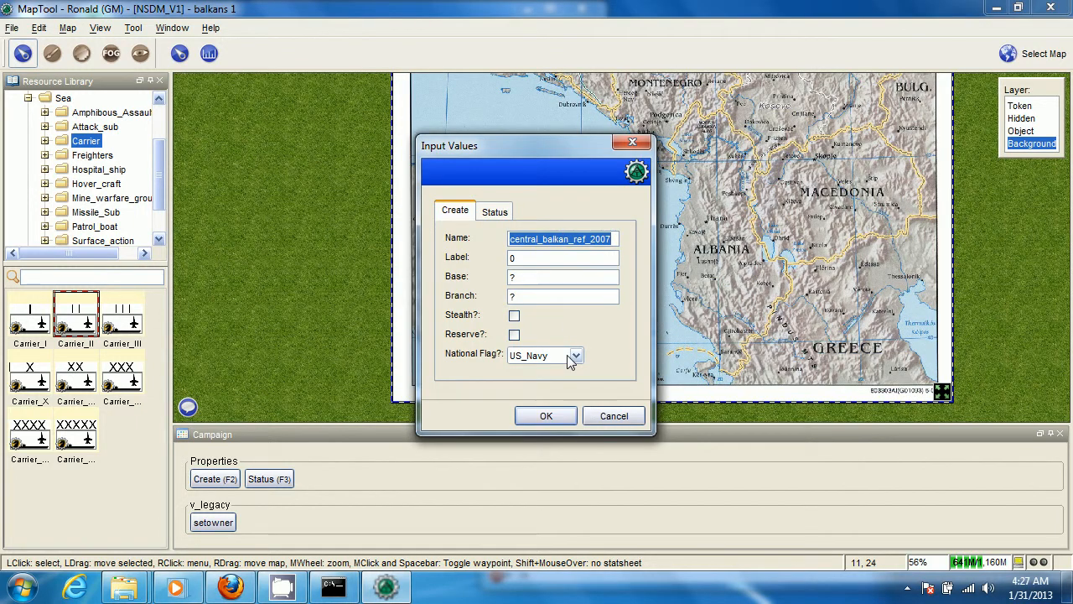
left_click_drag(515, 149, 760, 126)
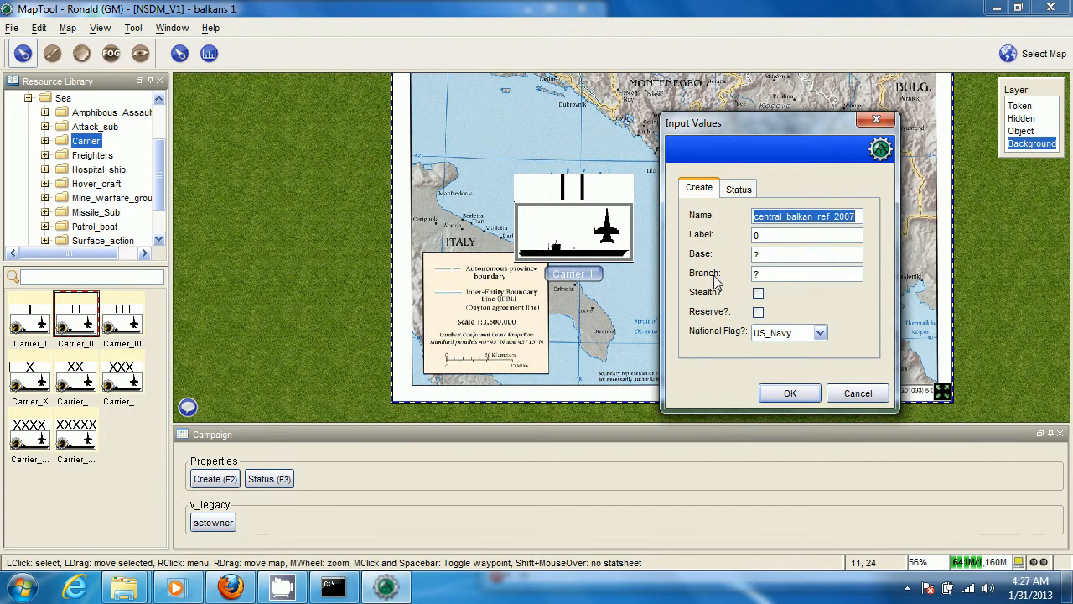
left_click(786, 333)
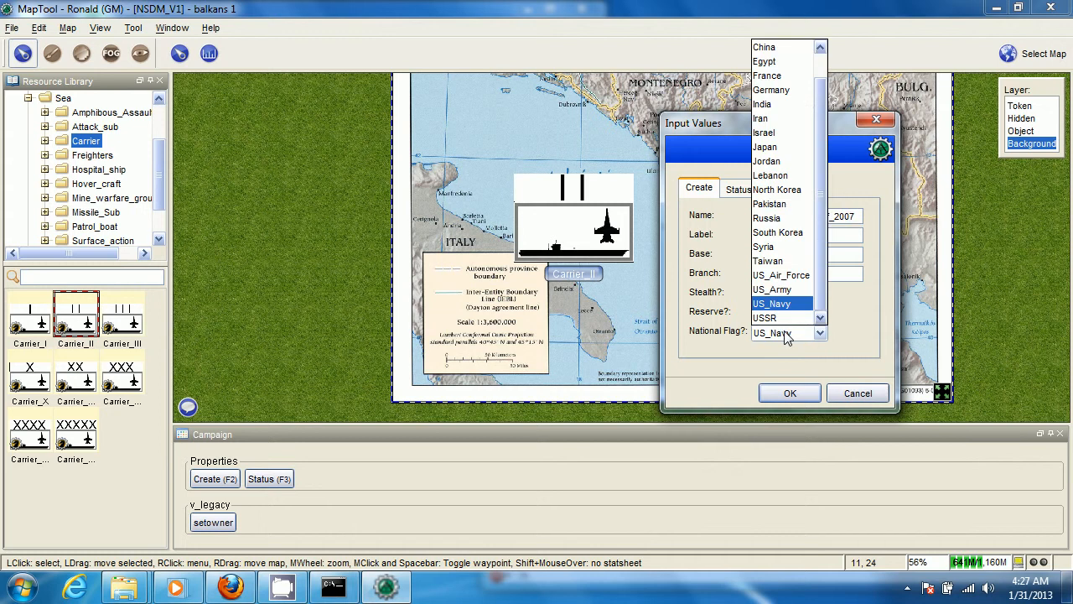
left_click(800, 133)
Set the name to Escort Carrier, the base to Tel Aviv and the branch to Israeli Navy, and apply the properties
double_click(836, 220)
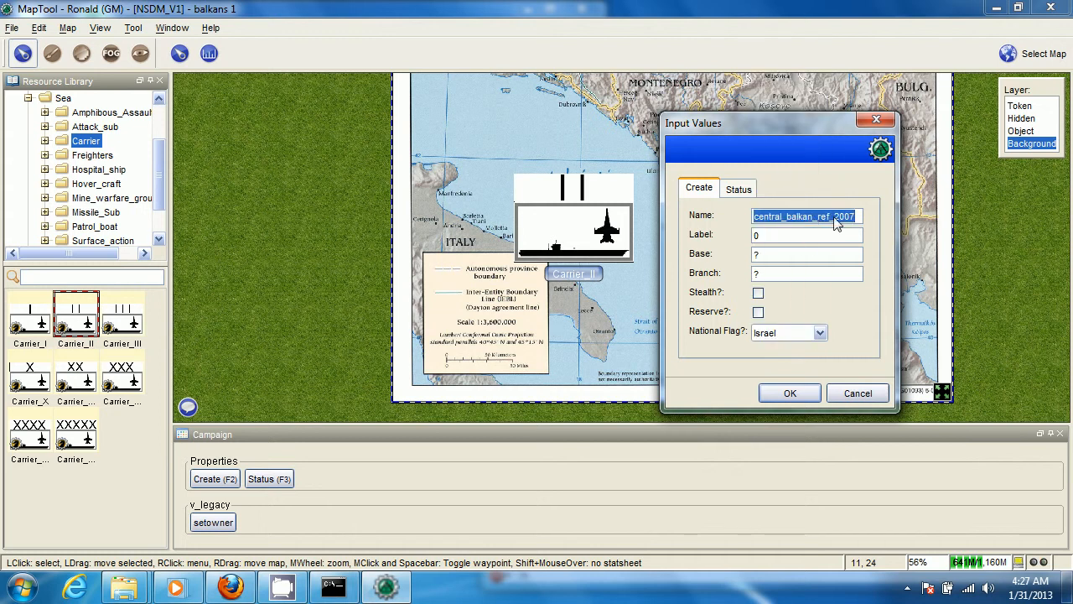
type("carr")
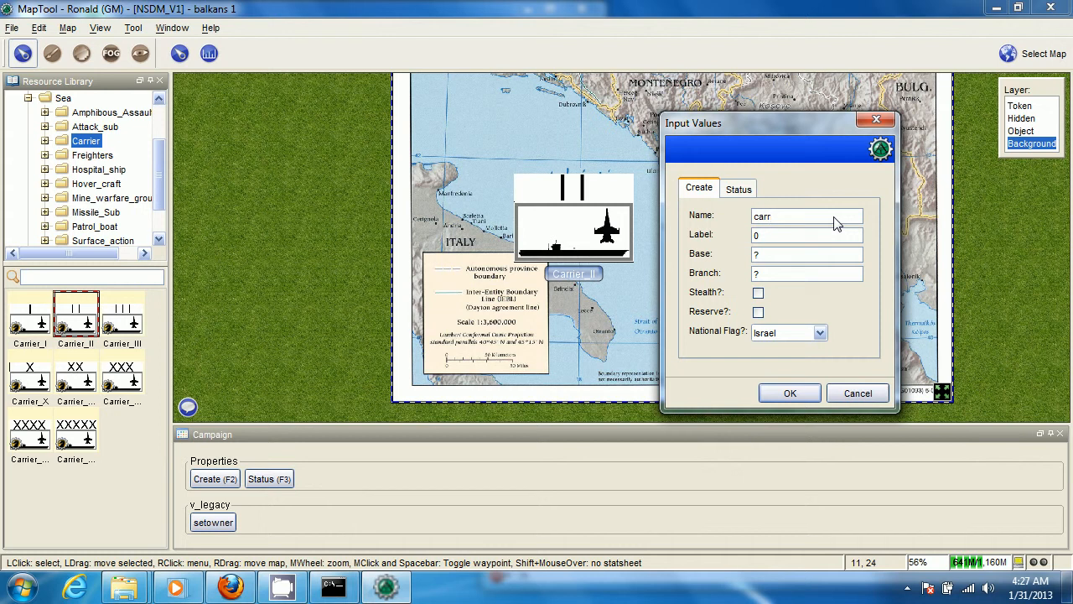
type("keEscor")
key("Tab")
key("Tab")
type("Tel Aviv")
key("Tab")
type("Isaraeli Nav")
key("Return")
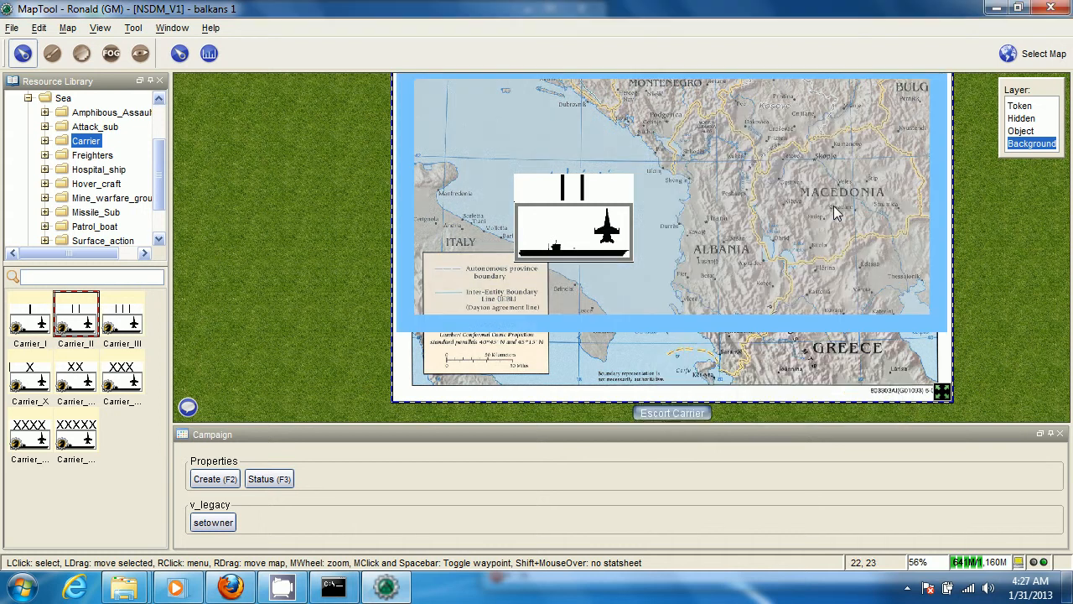
Check the Carrier_II token and the Balkan map image to see which one carries the Escort Carrier name and flag
scroll(738, 233, "down", 2)
scroll(668, 238, "down", 1)
left_click(627, 240)
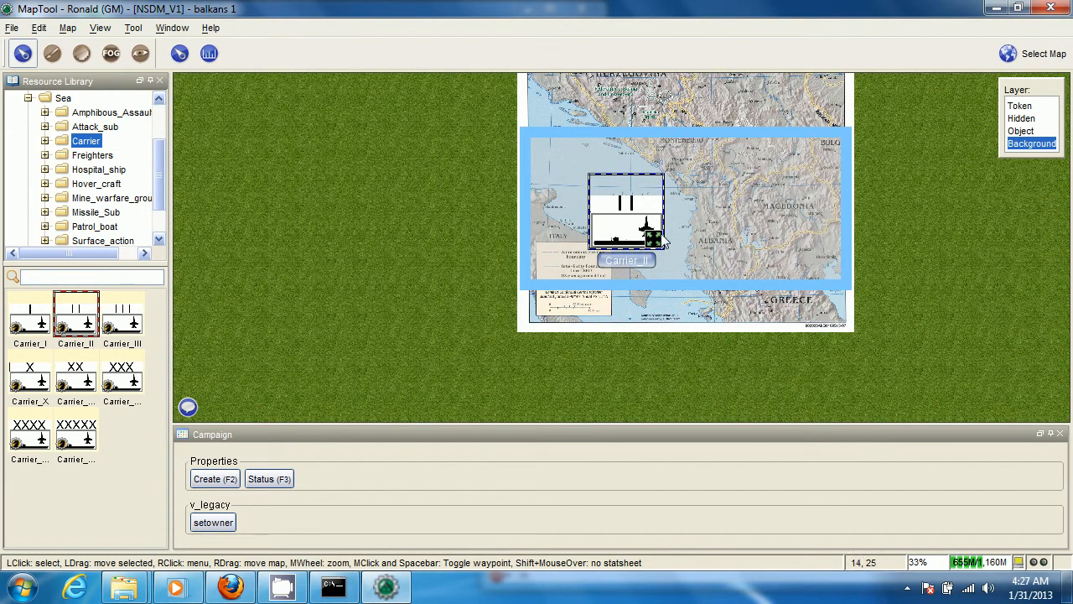
left_click(707, 226)
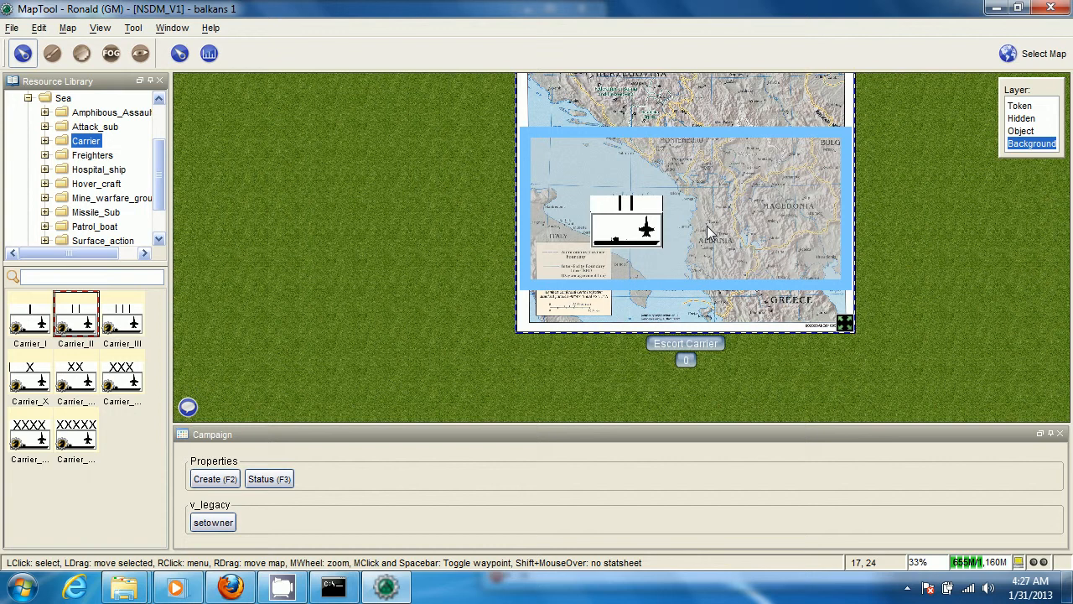
left_click(872, 244)
scroll(900, 239, "down", 1)
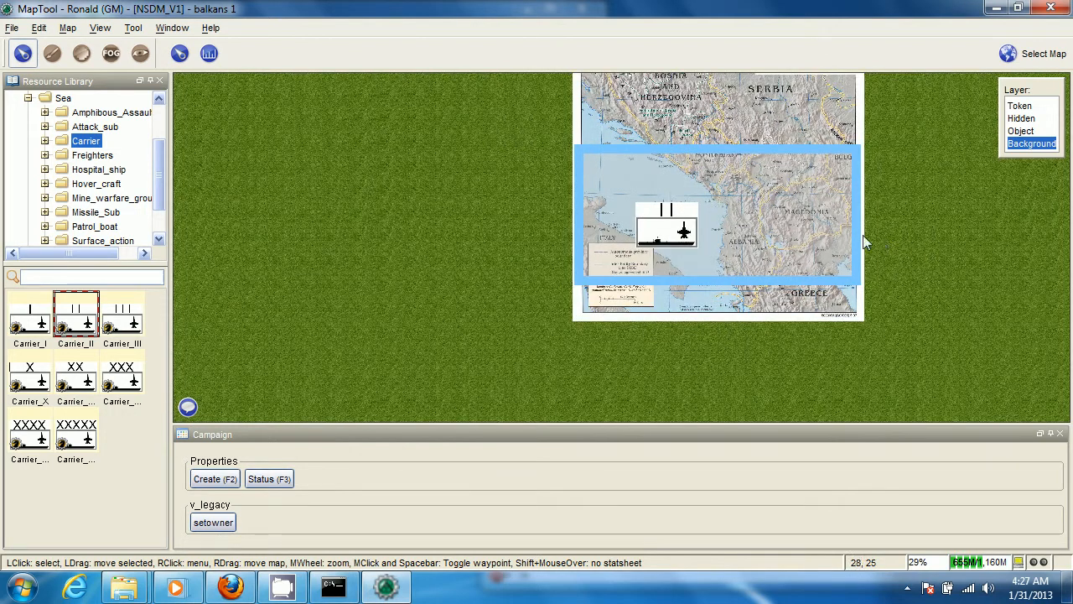
Examine the available object options for the Balkan map image that carries the Escort Carrier name
left_click(863, 235)
scroll(863, 235, "up", 1)
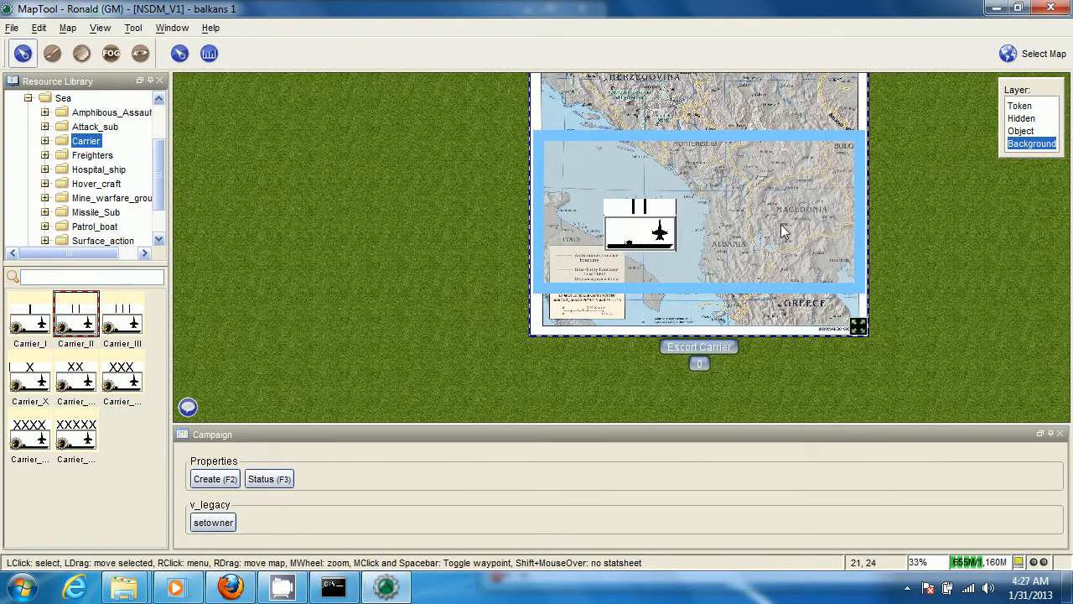
right_click(782, 230)
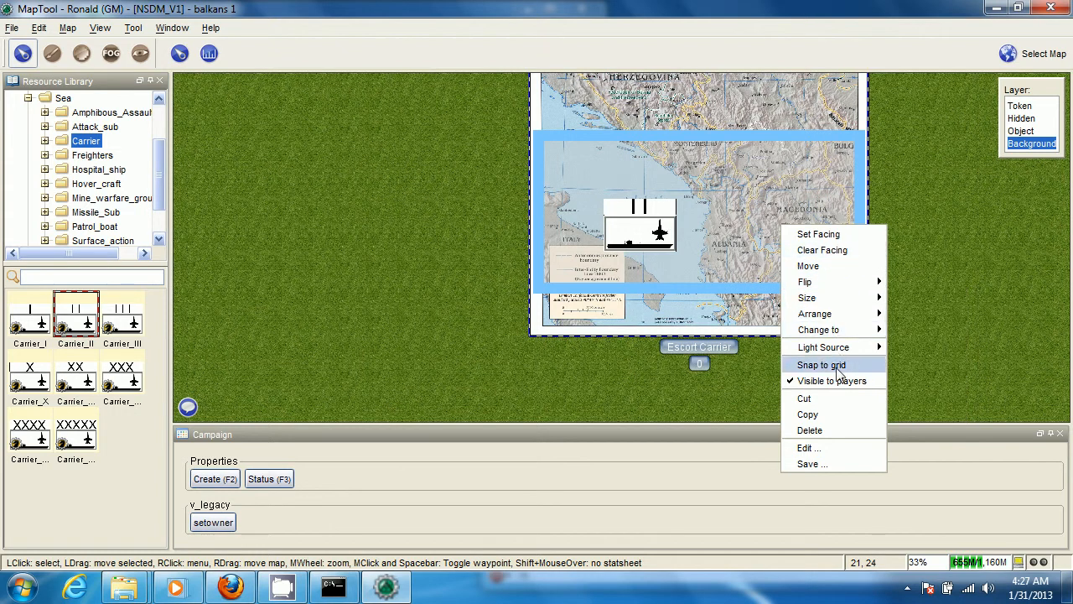
mouse_move(827, 290)
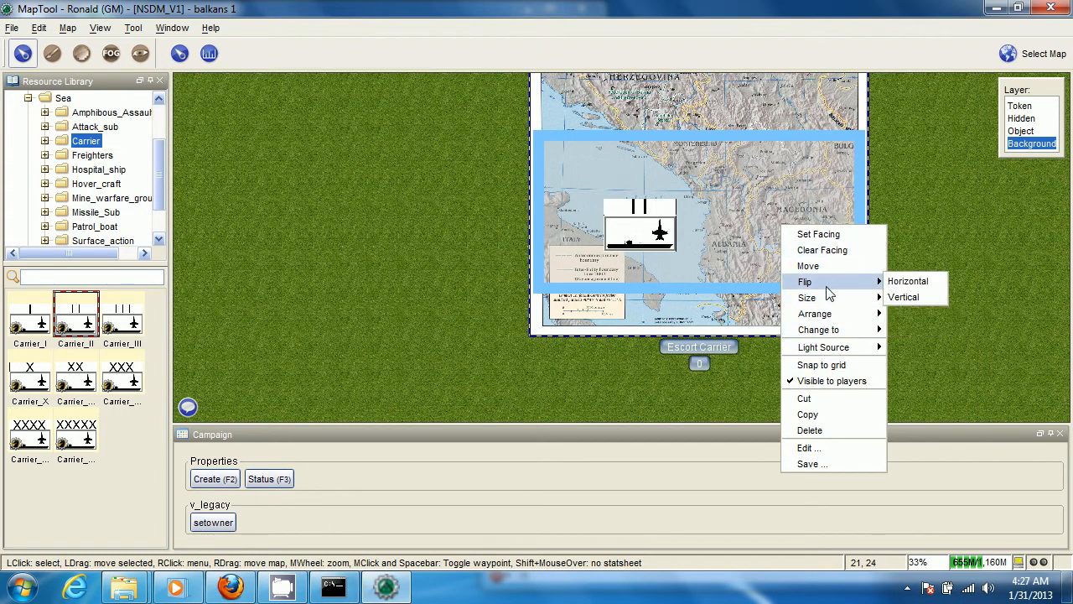
mouse_move(832, 332)
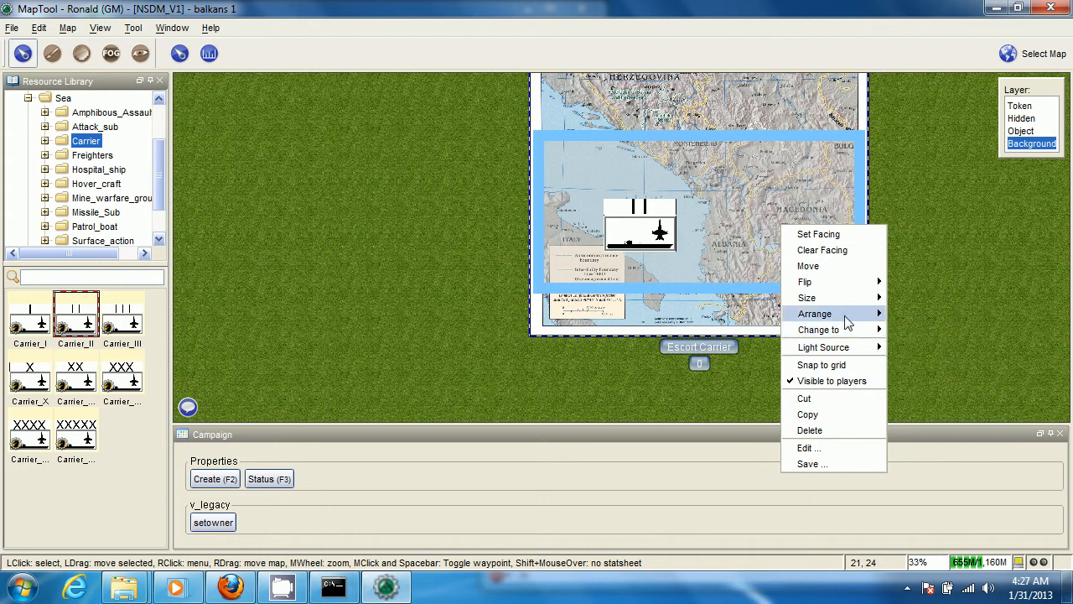
left_click(923, 252)
scroll(835, 245, "down", 3)
scroll(775, 244, "up", 5)
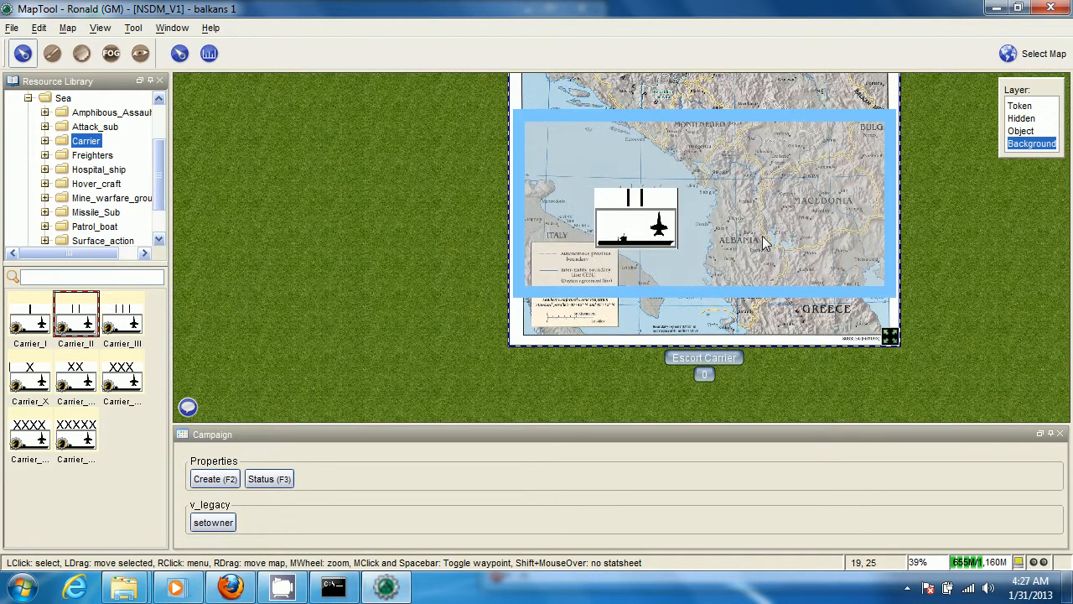
left_click(67, 28)
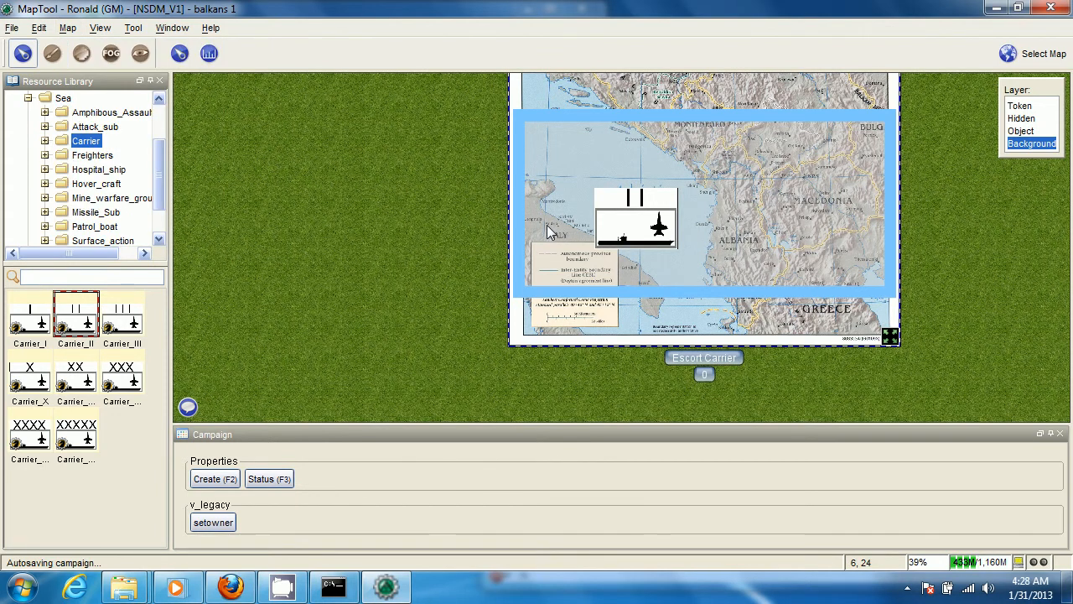
scroll(549, 232, "down", 2)
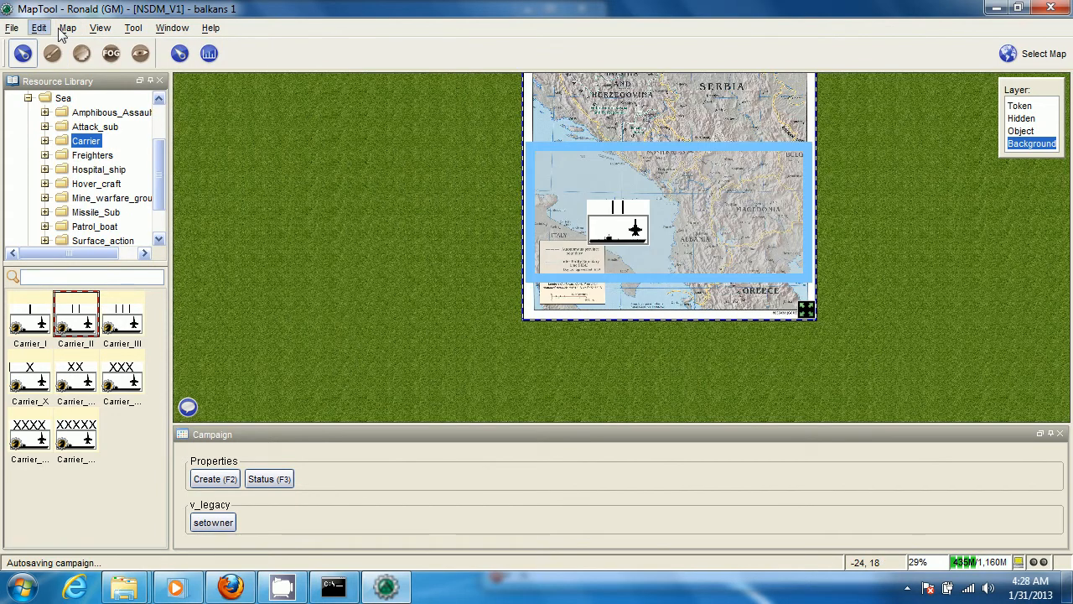
scroll(371, 252, "up", 2)
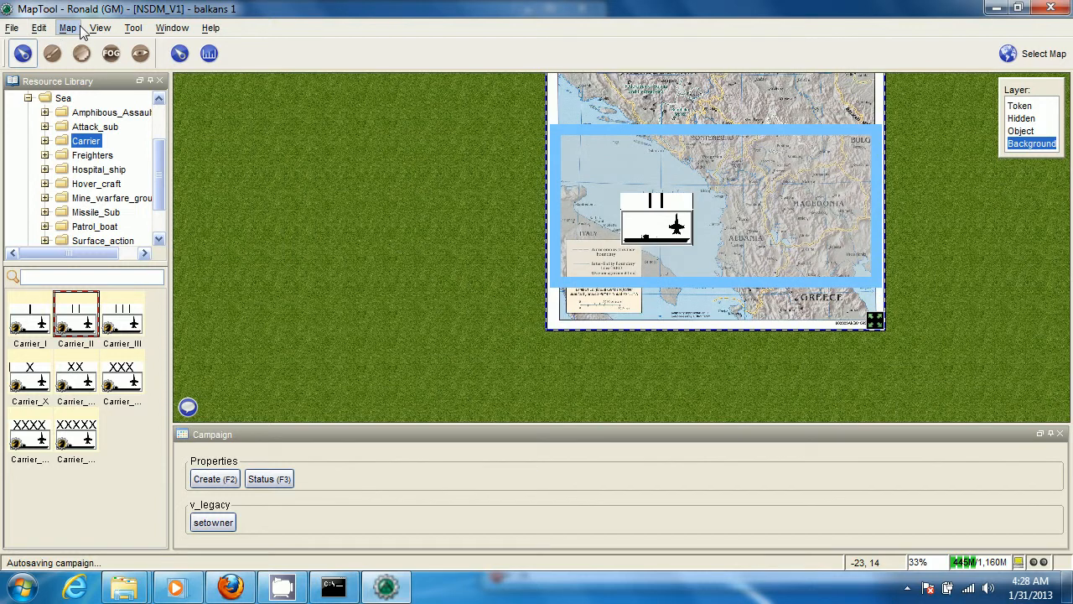
left_click(367, 265)
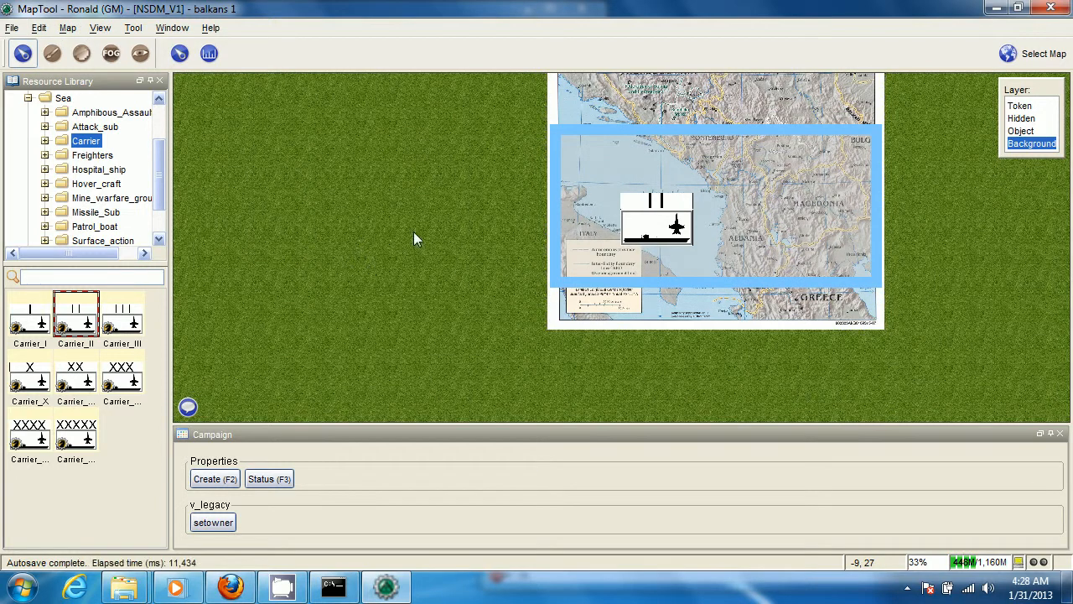
Create a new map named balkans 2 with the default grass background
key("ctrl+n")
left_click_drag(457, 225, 310, 220)
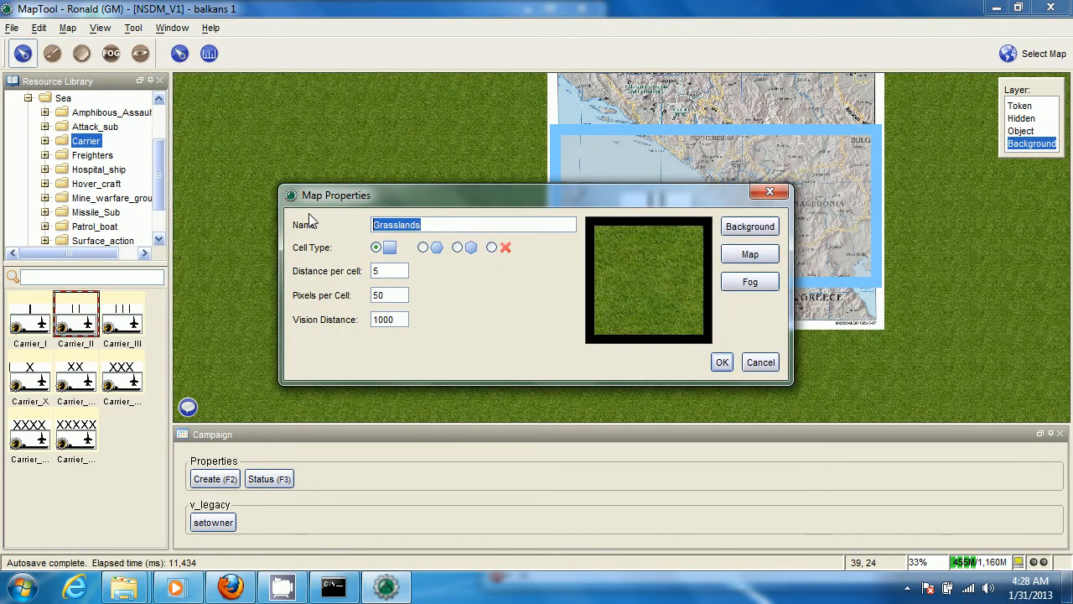
type("balkans")
key("Return")
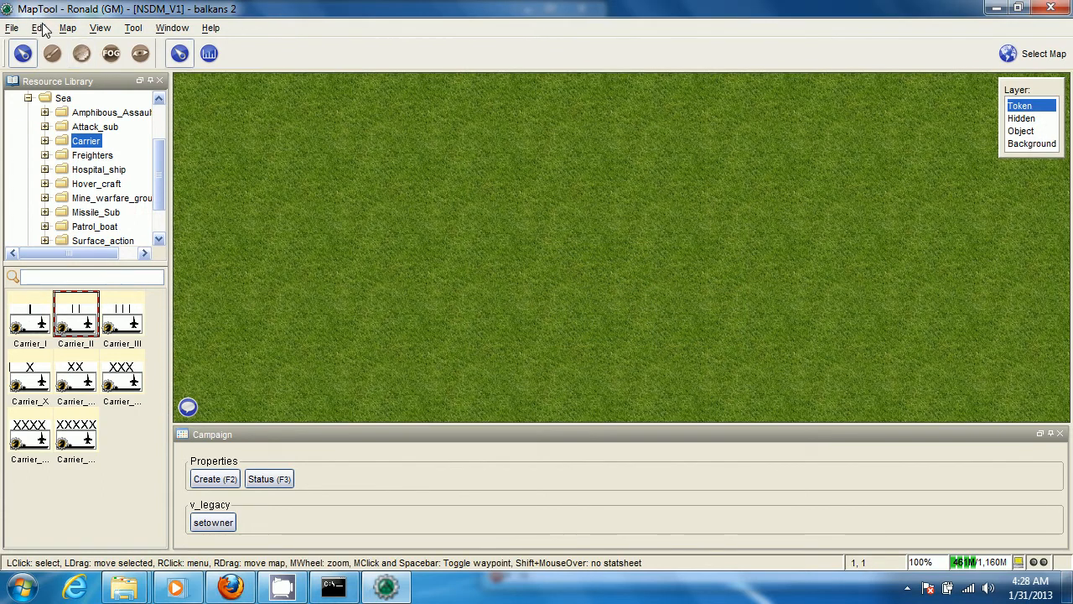
Edit the balkans 2 map's properties and assign central_balkan_ref_2007 from the V_Maps library as its map image
left_click(67, 30)
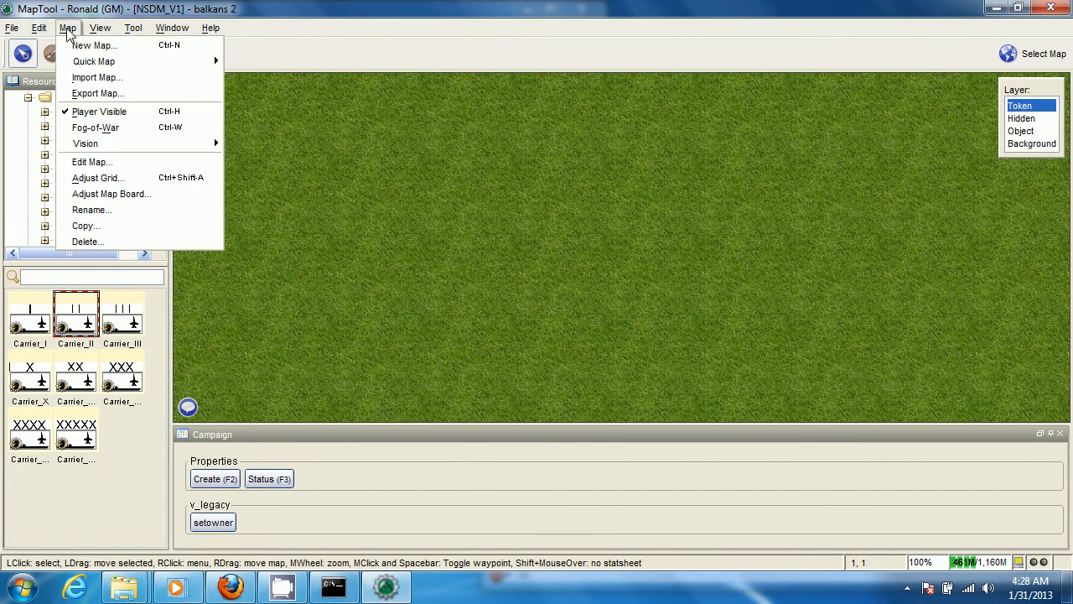
left_click(80, 162)
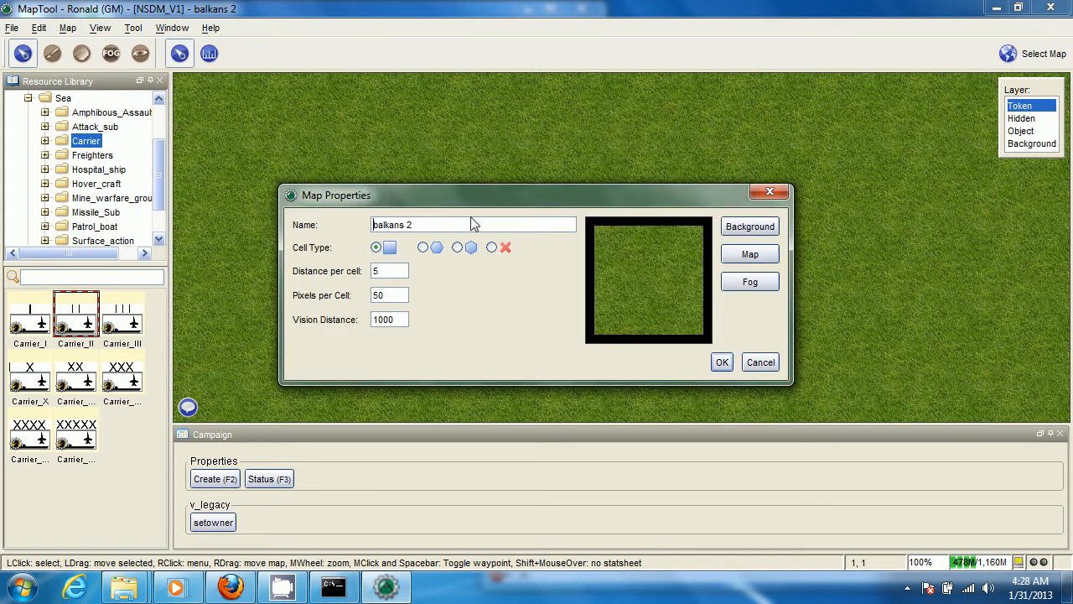
left_click(763, 258)
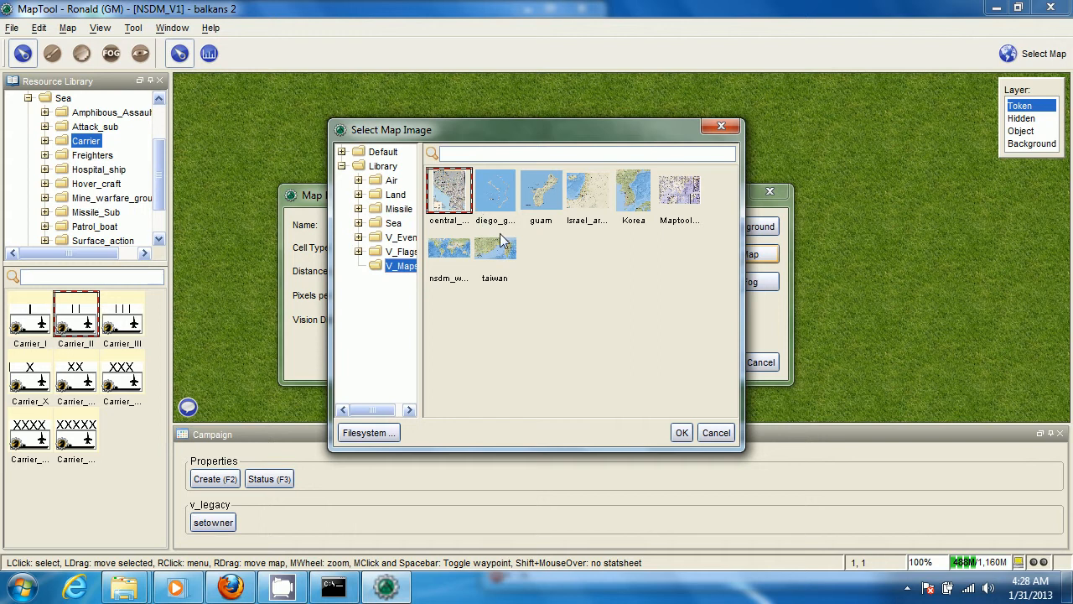
left_click(681, 434)
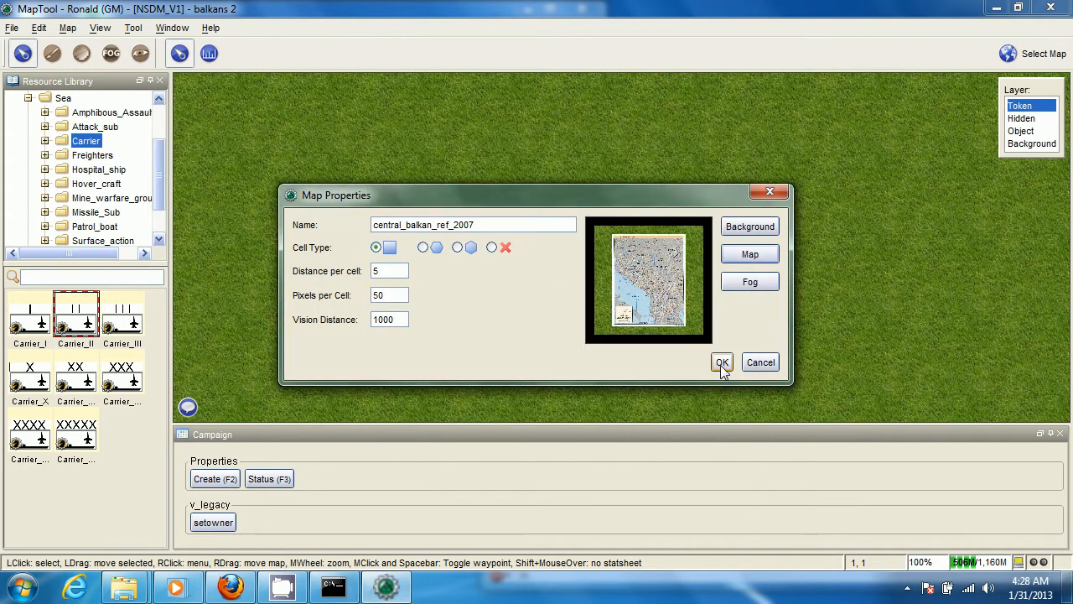
left_click(722, 362)
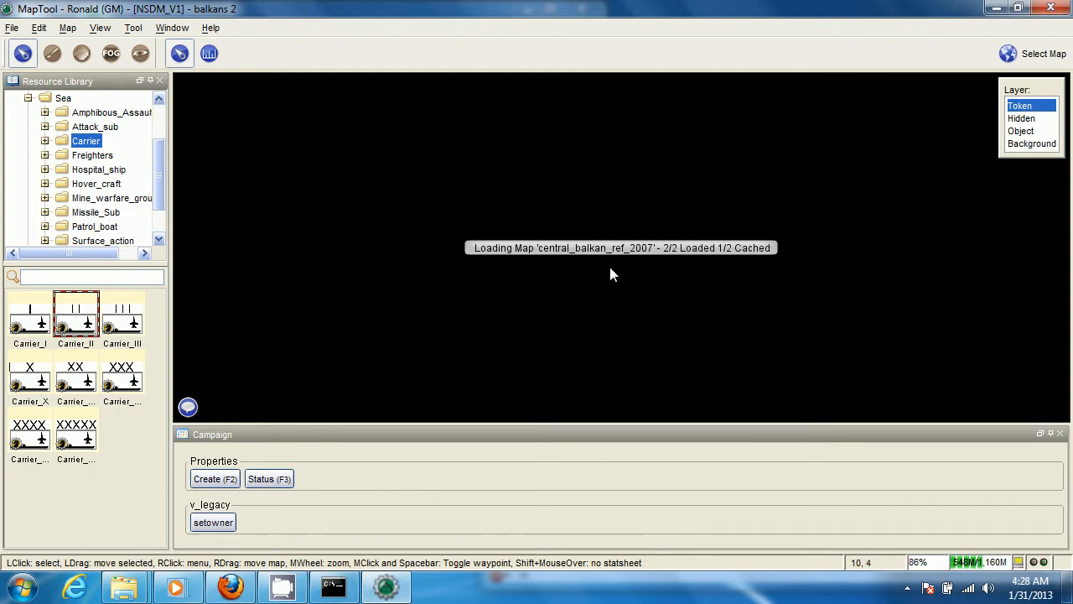
Switch to the Background layer and try to move and area-select the Balkan image built into the map
scroll(613, 283, "down", 9)
left_click_drag(593, 402, 596, 166)
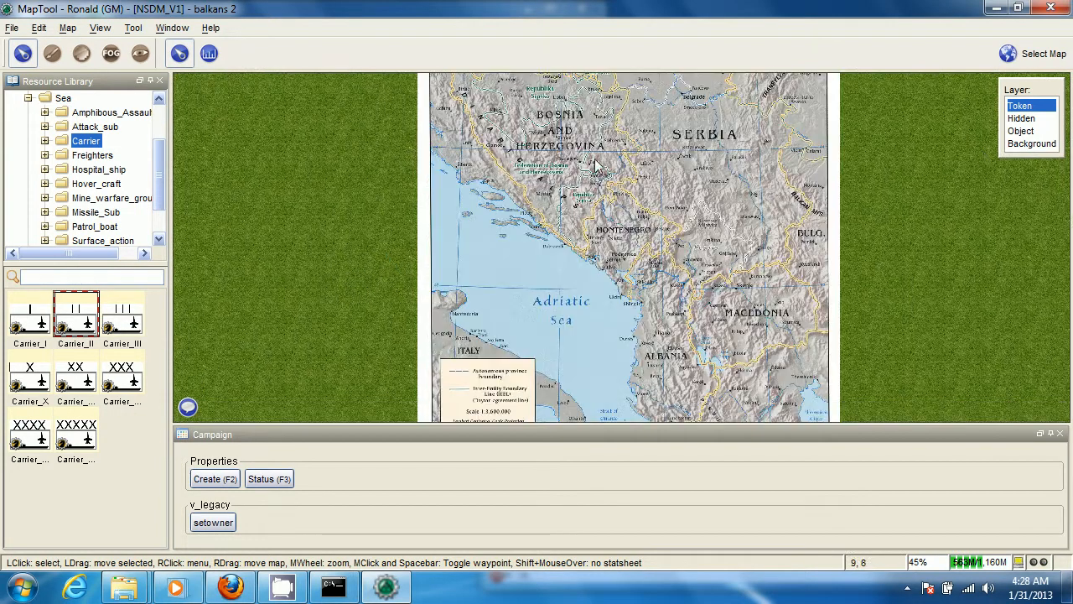
left_click(1027, 144)
scroll(453, 254, "down", 7)
left_click_drag(438, 162, 421, 102)
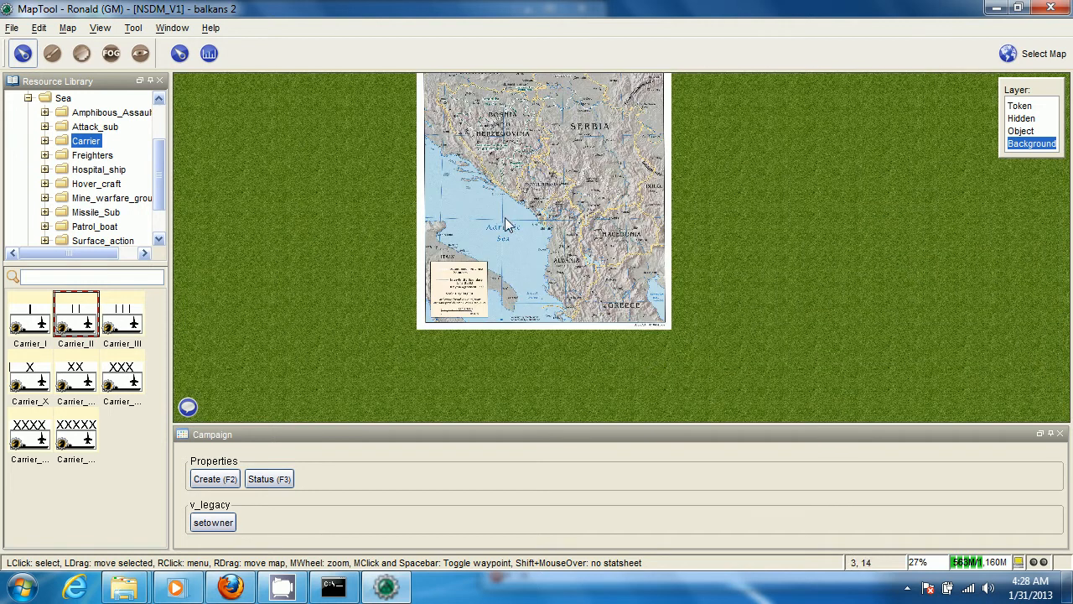
scroll(534, 126, "up", 4)
left_click_drag(525, 94, 540, 288)
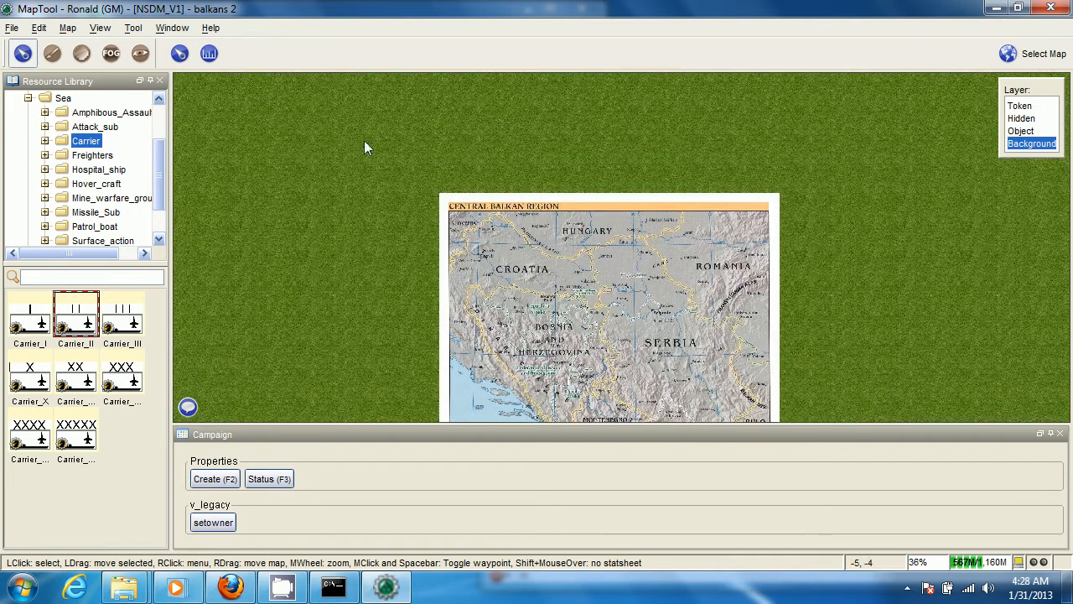
left_click_drag(364, 140, 707, 329)
left_click_drag(667, 411, 609, 327)
scroll(549, 298, "down", 3)
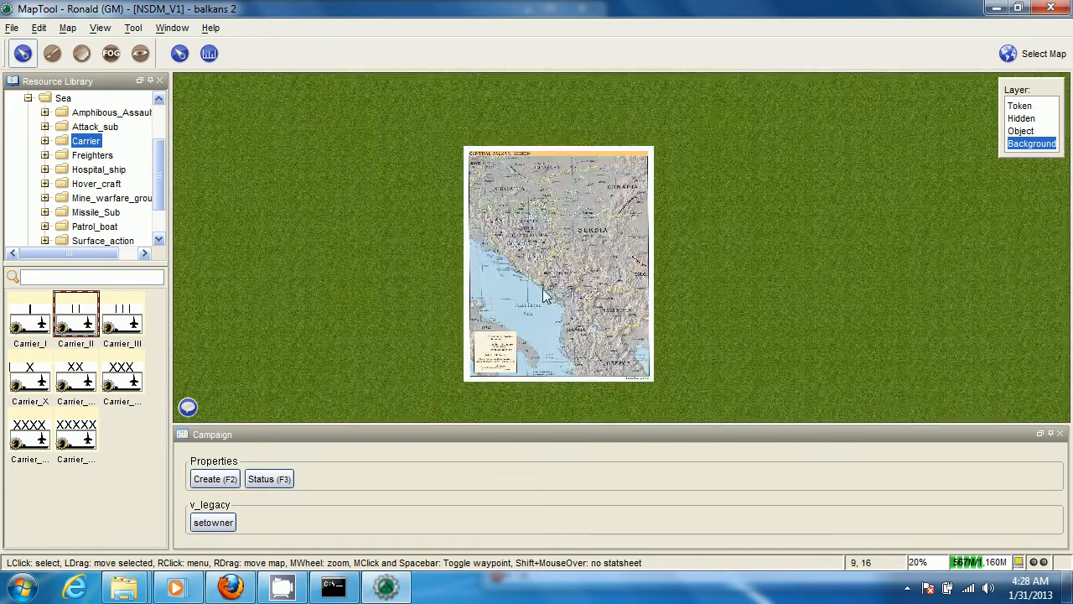
scroll(543, 291, "up", 2)
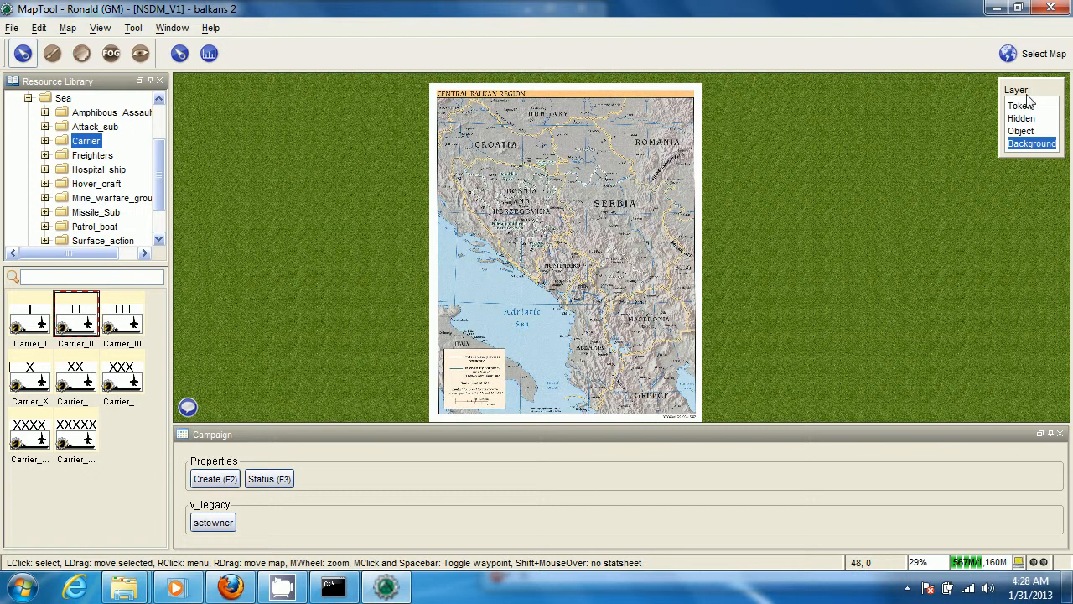
Bring central_balkan_ref_2007.jpg over from Firefox as a separate image object on the Background layer
left_click(228, 587)
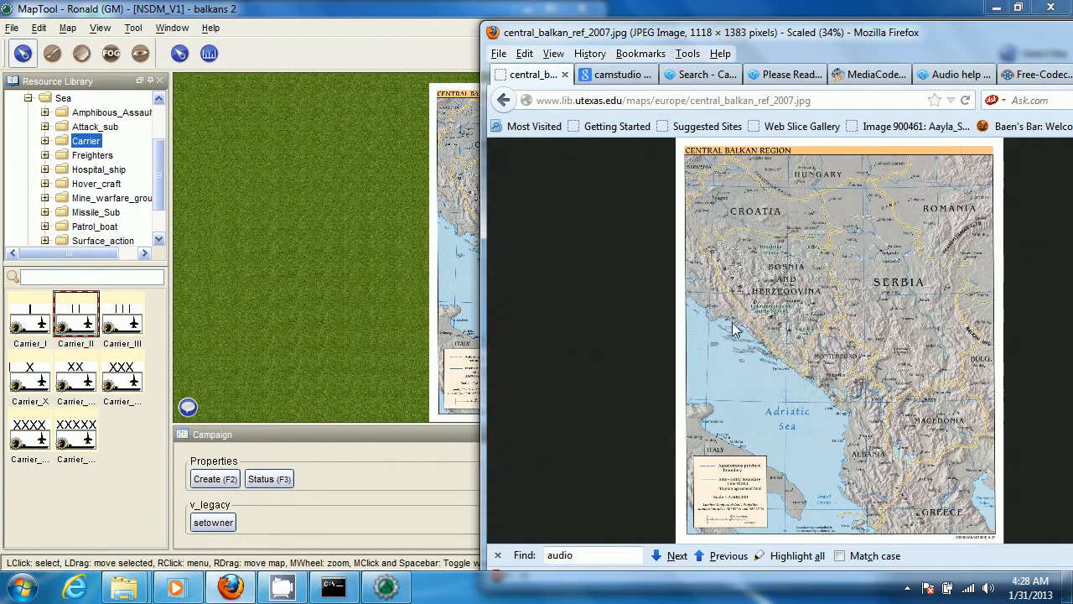
left_click(287, 222)
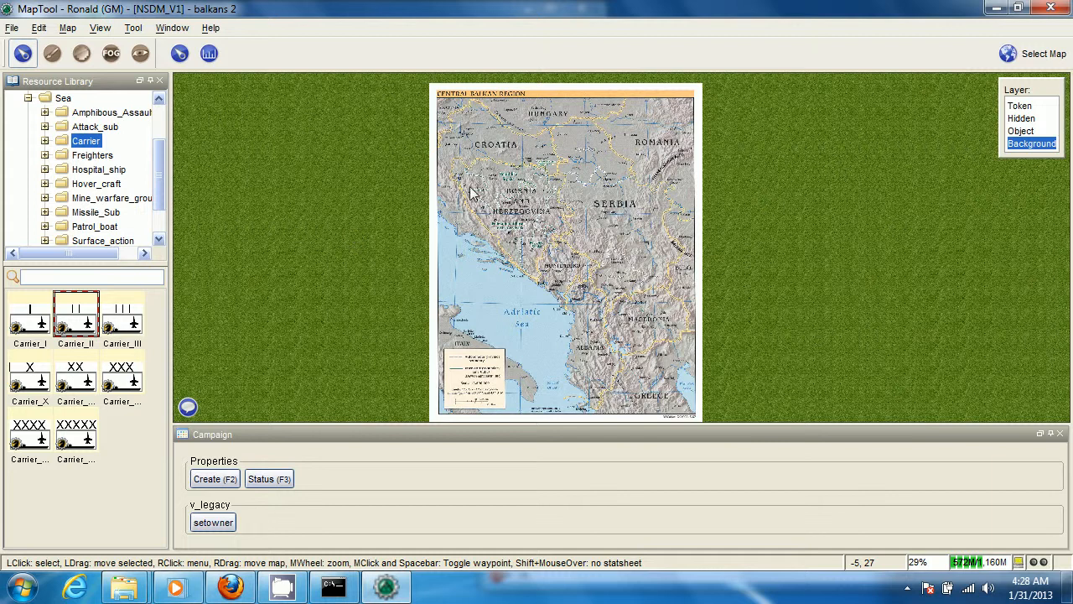
left_click_drag(472, 194, 582, 173)
scroll(398, 329, "down", 5)
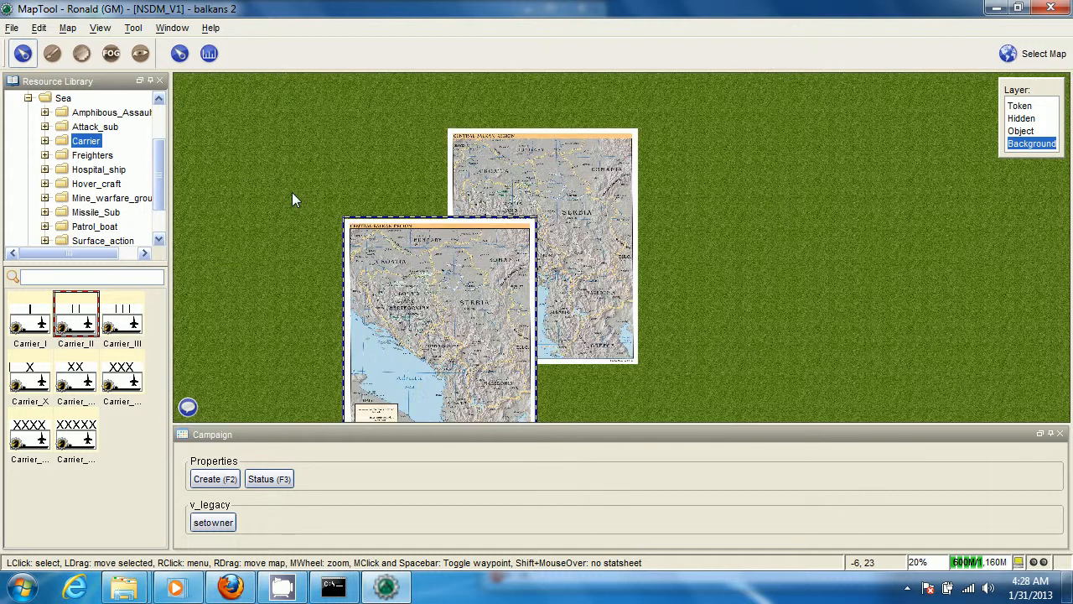
Shrink the added Balkan image to about a third of its width and move it to the upper right of the built-in map
left_click_drag(397, 328, 292, 192)
left_click_drag(422, 311, 796, 127)
scroll(779, 168, "up", 1)
Switch to the Token layer and place a Carrier_X token on the Adriatic Sea southwest of Dubrovnik
left_click(1031, 107)
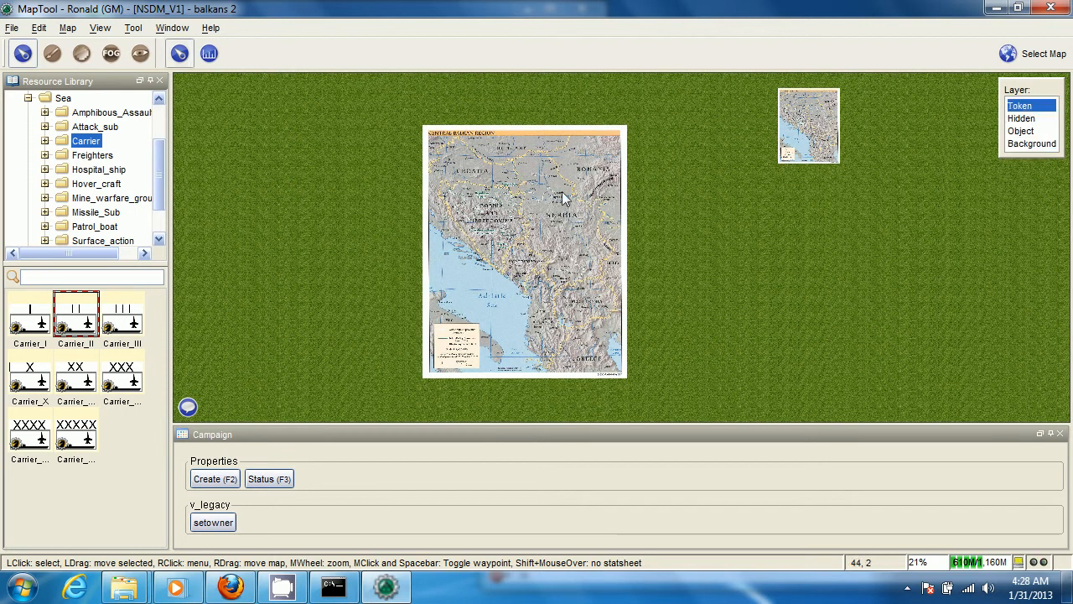
scroll(288, 245, "up", 4)
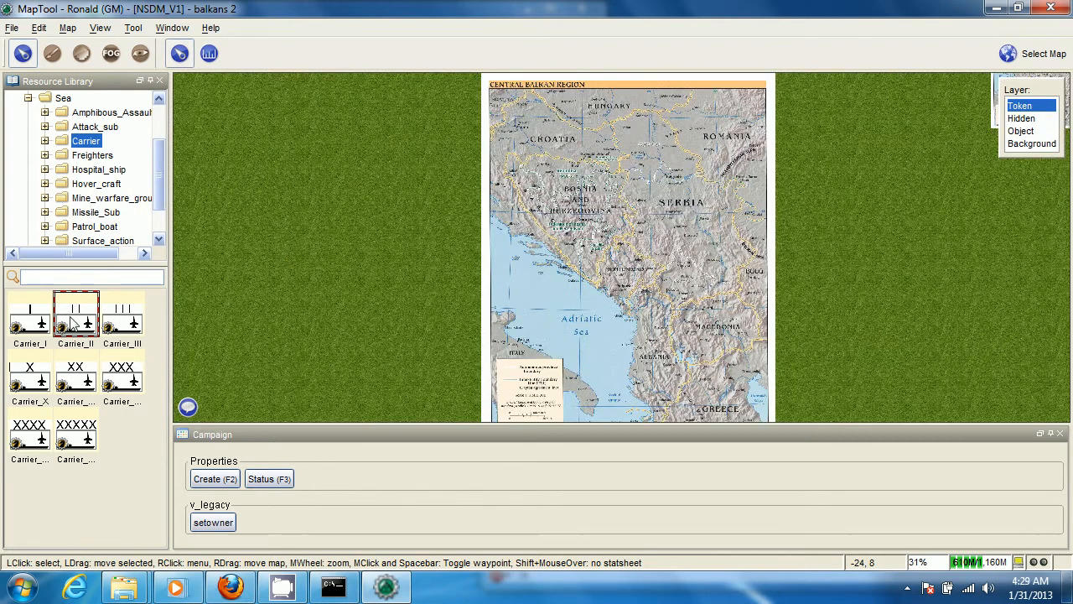
left_click(21, 382)
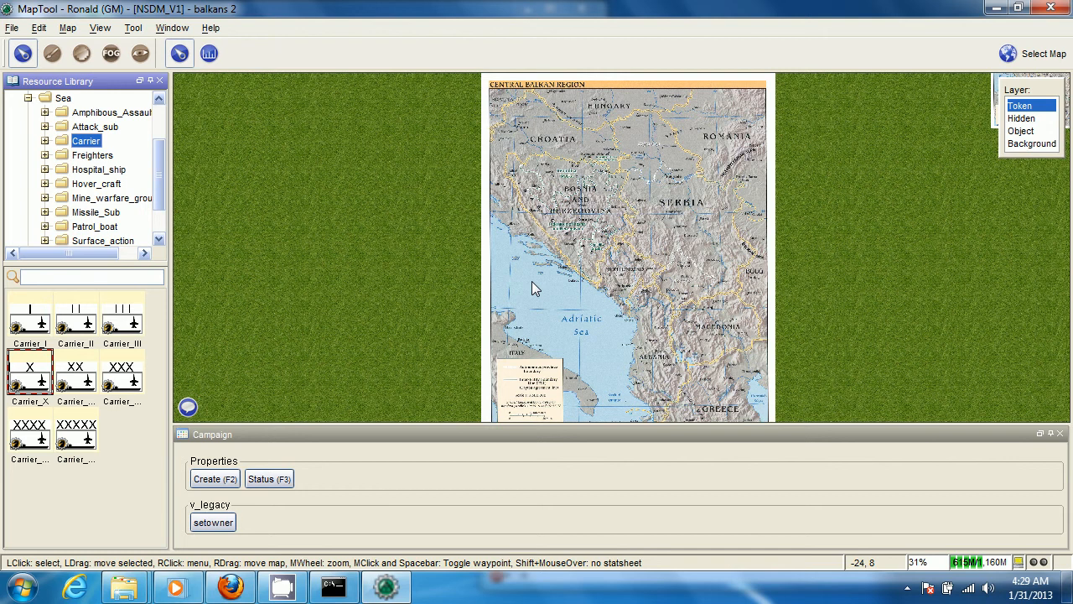
left_click_drag(532, 283, 532, 282)
scroll(533, 285, "up", 8)
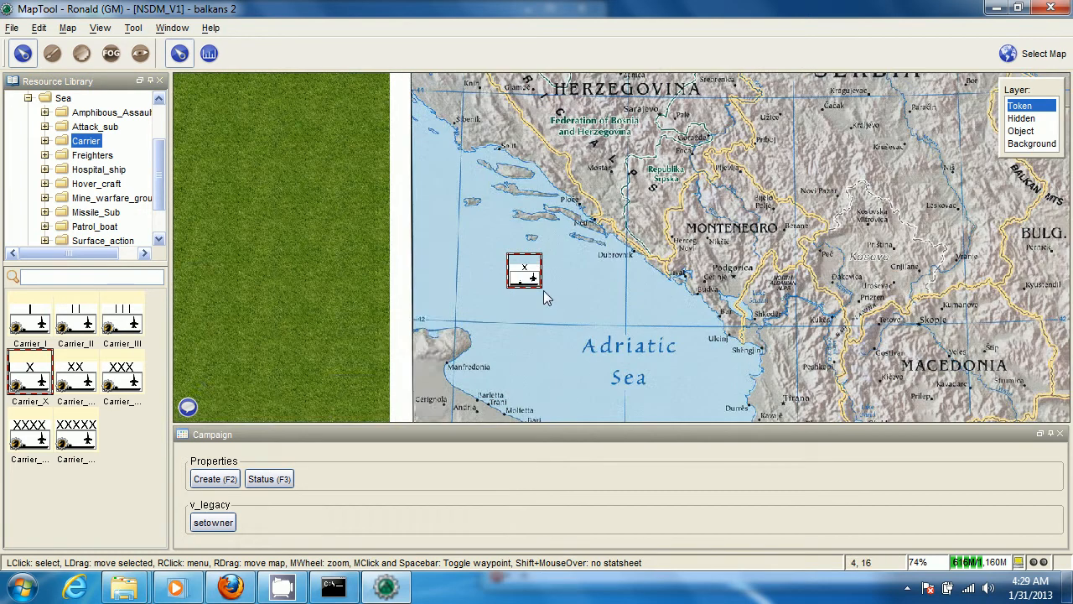
Open the Create properties of the Carrier_X token and set its national flag to Russia
mouse_move(524, 277)
key("F2")
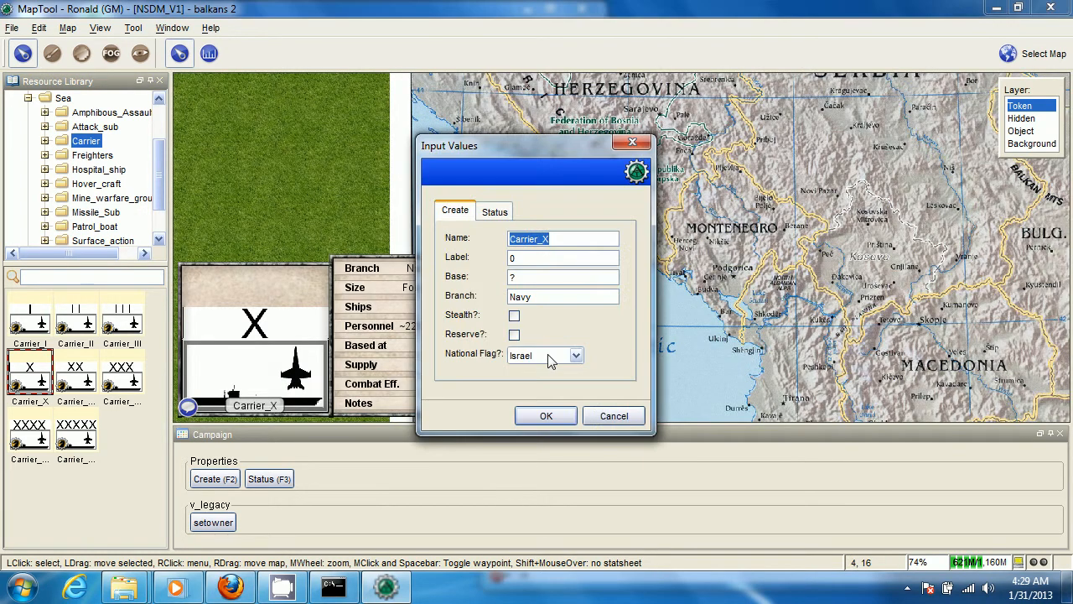
left_click(550, 359)
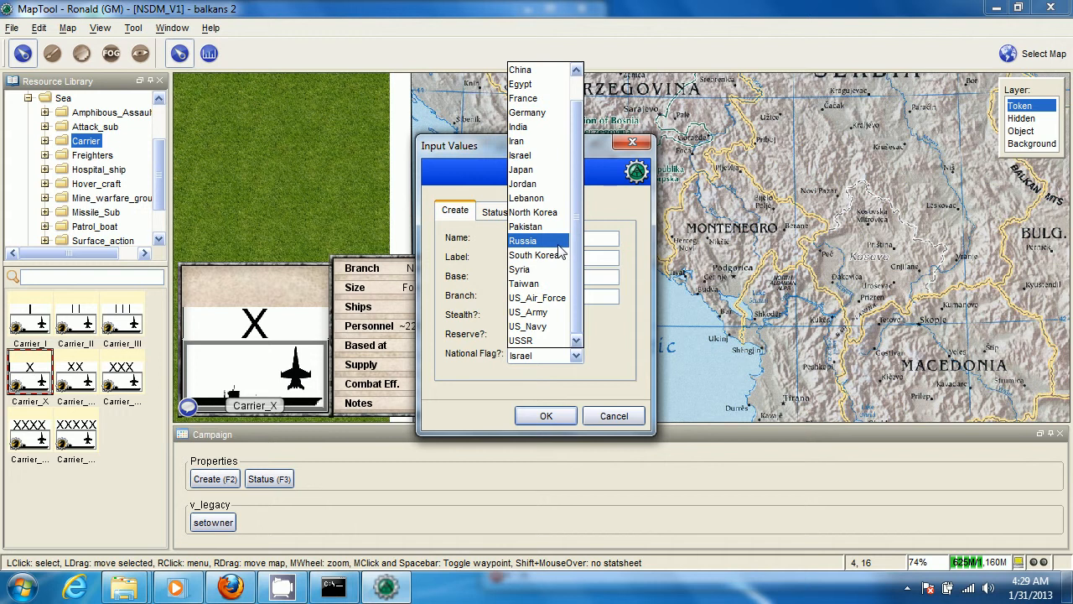
left_click(528, 241)
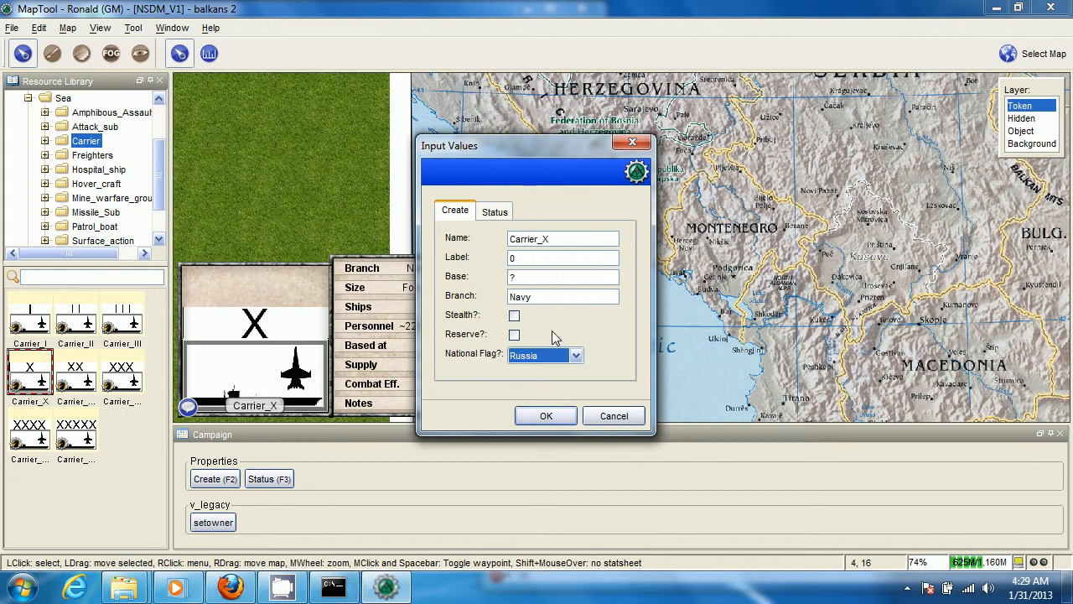
left_click(546, 416)
scroll(550, 301, "up", 6)
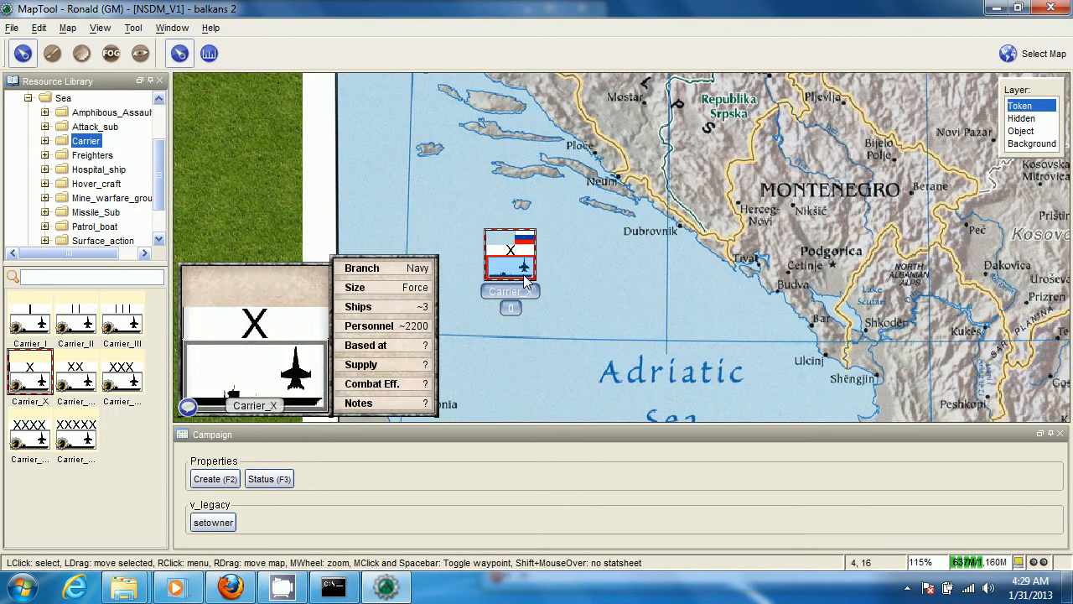
Move the Carrier_X token to the lower edge of the legend in the map's southwest corner
mouse_move(493, 273)
left_mouse_down()
mouse_move(623, 317)
mouse_move(582, 300)
mouse_move(563, 142)
mouse_move(580, 393)
mouse_move(611, 184)
mouse_move(448, 279)
mouse_move(439, 263)
left_mouse_up()
scroll(528, 317, "down", 3)
scroll(440, 262, "up", 7)
scroll(440, 263, "down", 19)
left_click_drag(604, 140, 587, 299)
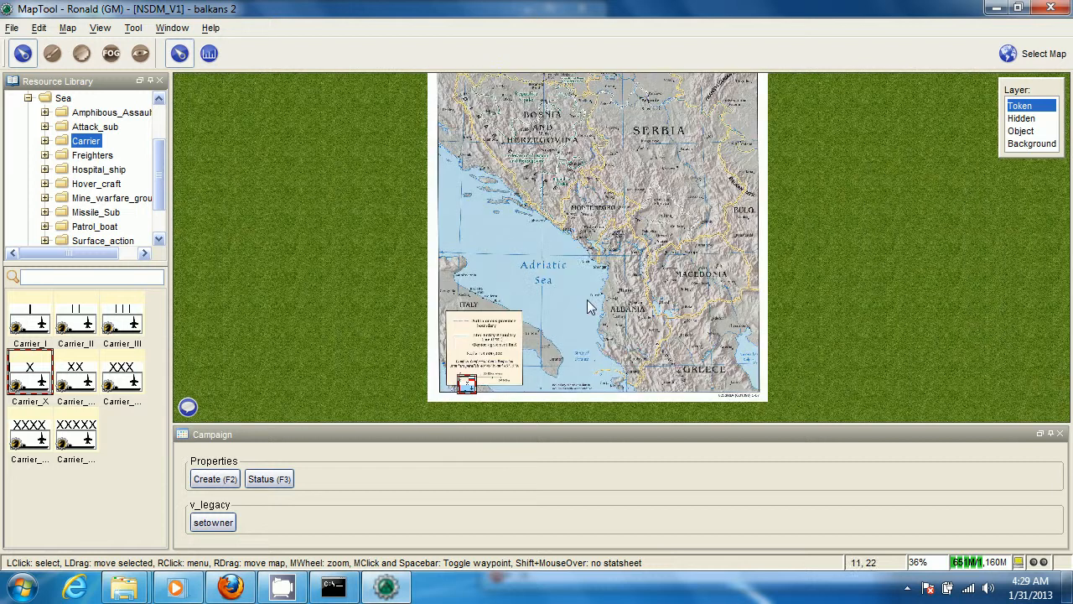
mouse_move(576, 256)
left_mouse_down()
mouse_move(562, 347)
mouse_move(570, 258)
left_mouse_up()
scroll(562, 347, "down", 4)
Show the coordinates and the grid over the balkans 2 map
left_click(71, 29)
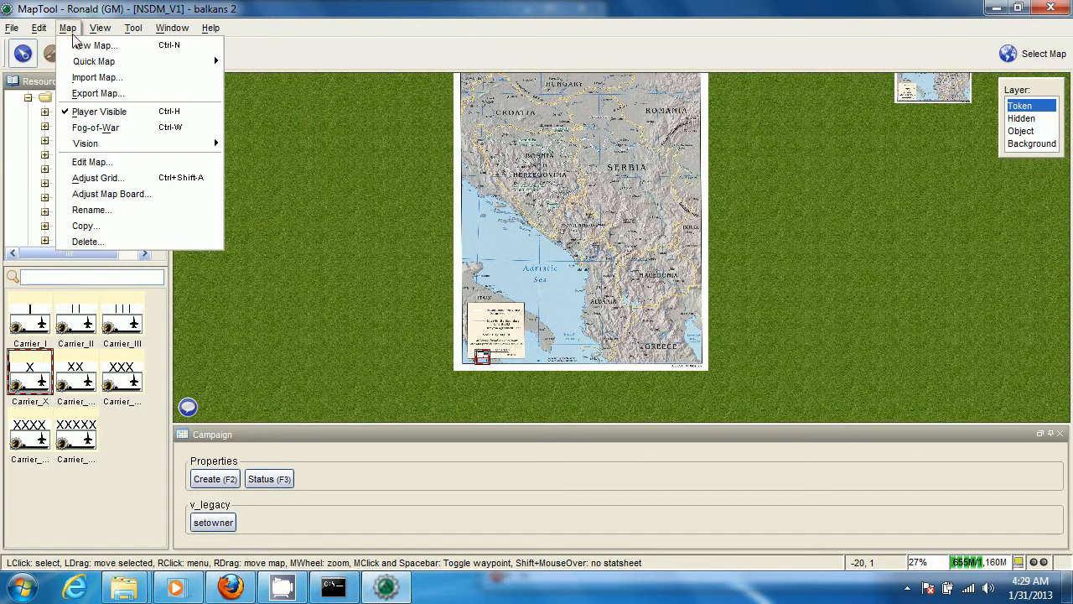
mouse_move(86, 66)
mouse_move(100, 28)
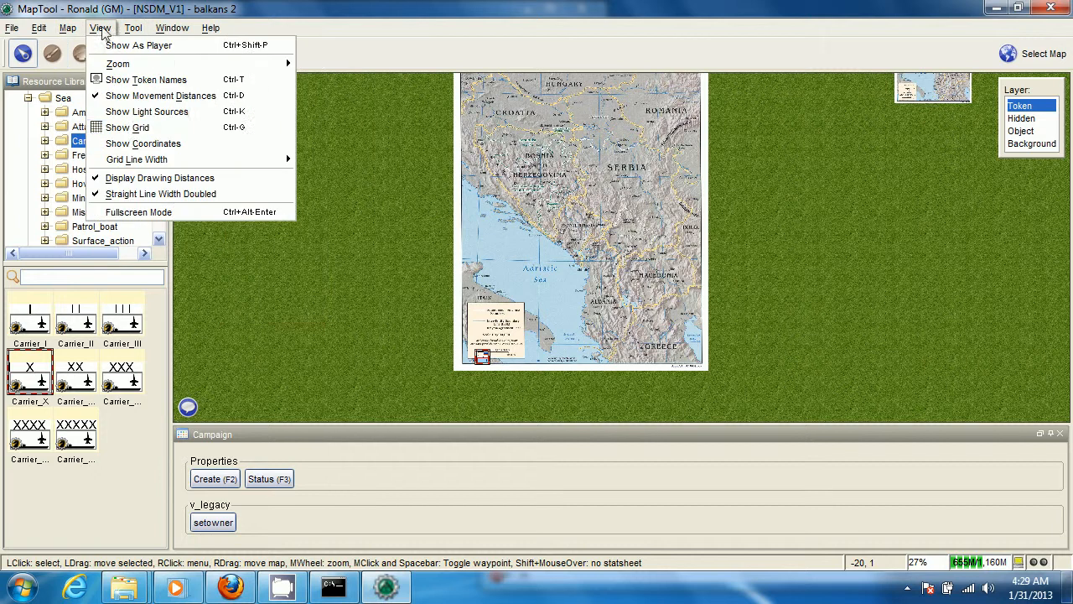
left_click(126, 144)
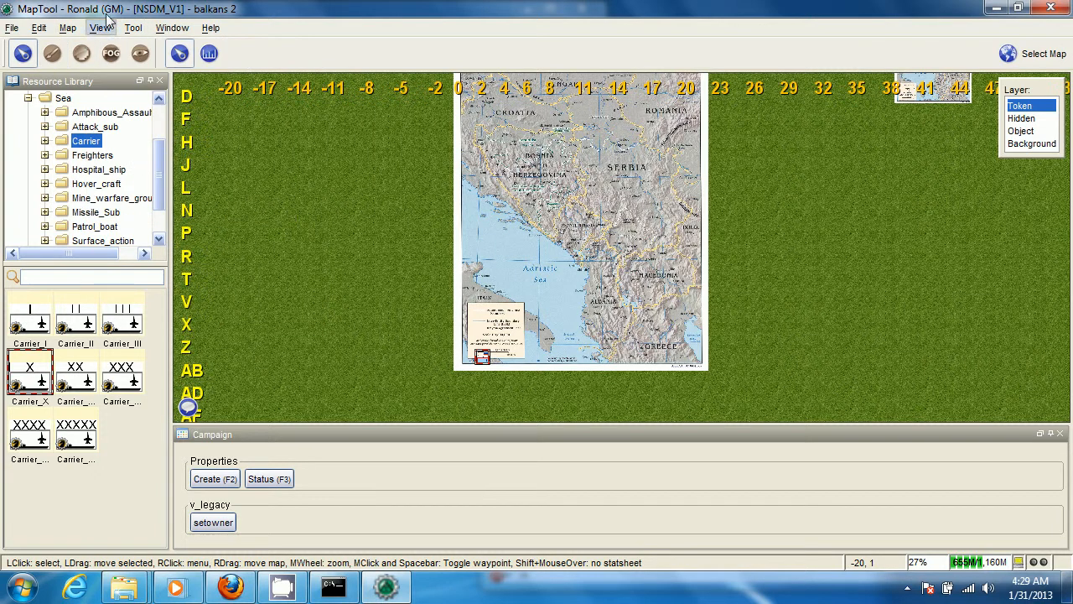
left_click(100, 28)
left_click(125, 126)
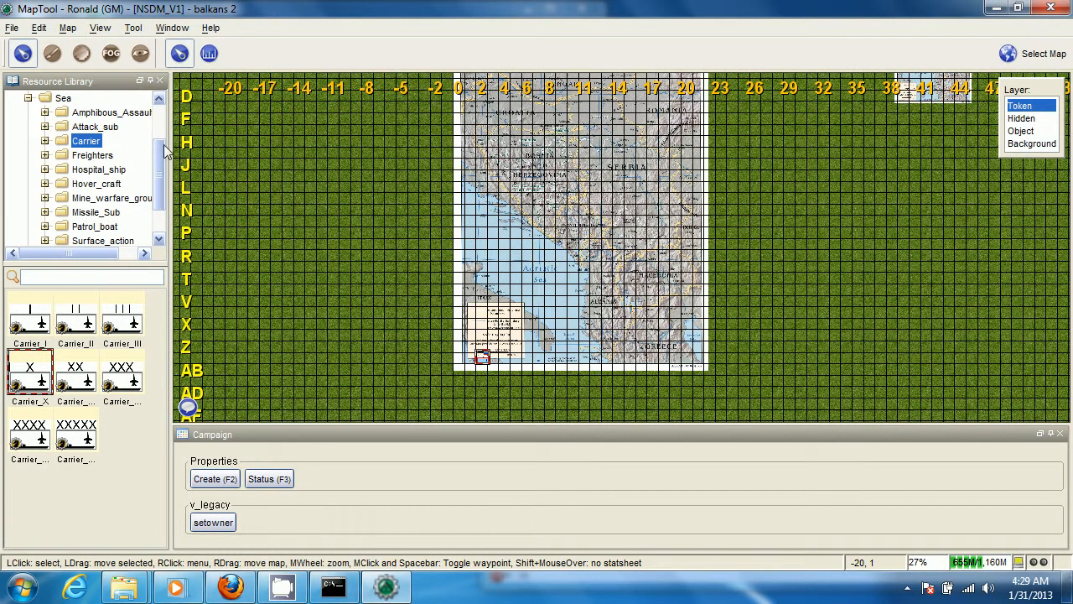
Line up the Carrier_X token with the zero end of the scale bar in the map legend
scroll(579, 197, "up", 10)
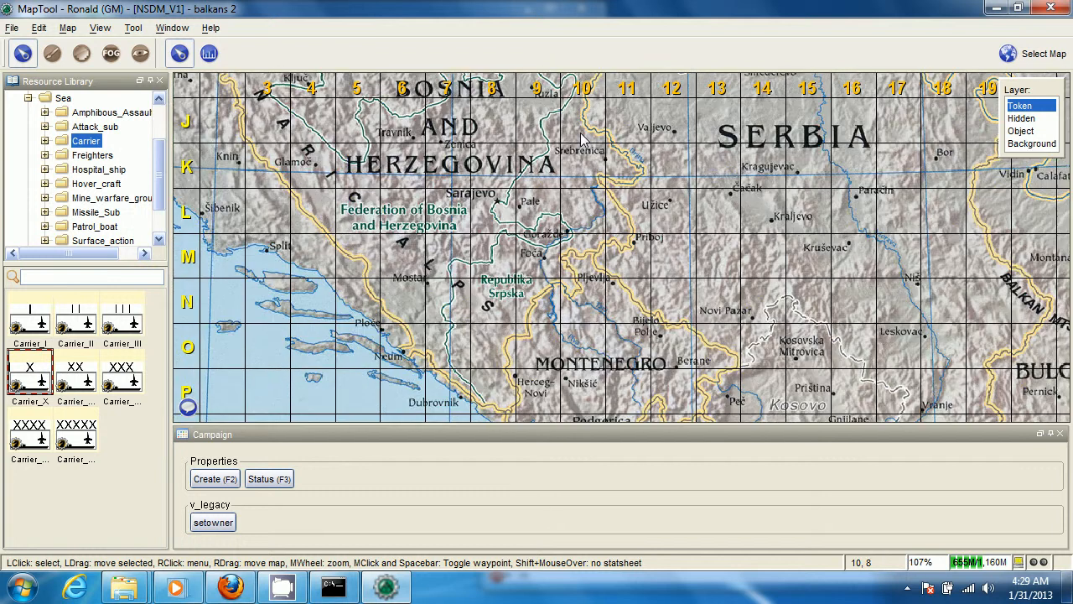
scroll(555, 126, "down", 5)
left_click_drag(530, 373, 546, 173)
scroll(442, 228, "up", 4)
scroll(442, 228, "up", 6)
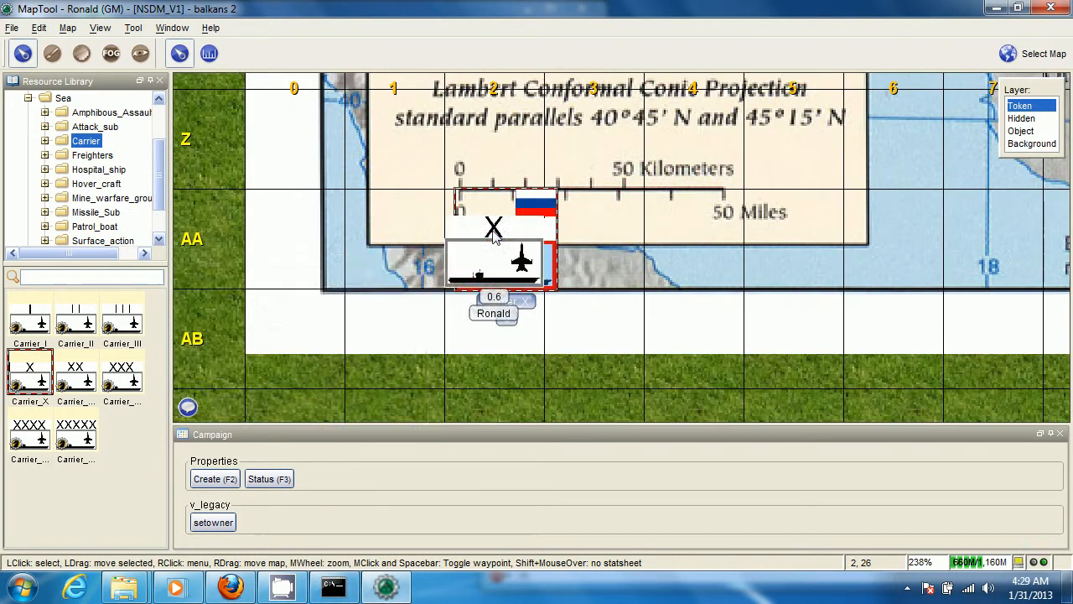
left_click_drag(495, 235, 517, 266)
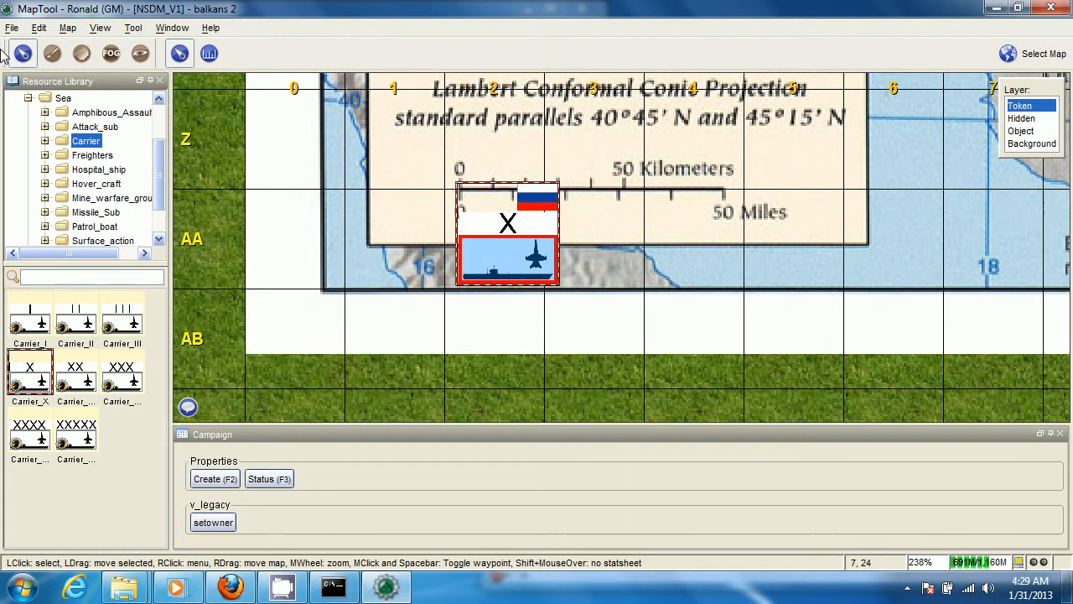
Reduce the map's grid size to 27 pixels so one cell spans about 10 miles on the legend's scale bar
left_click(67, 27)
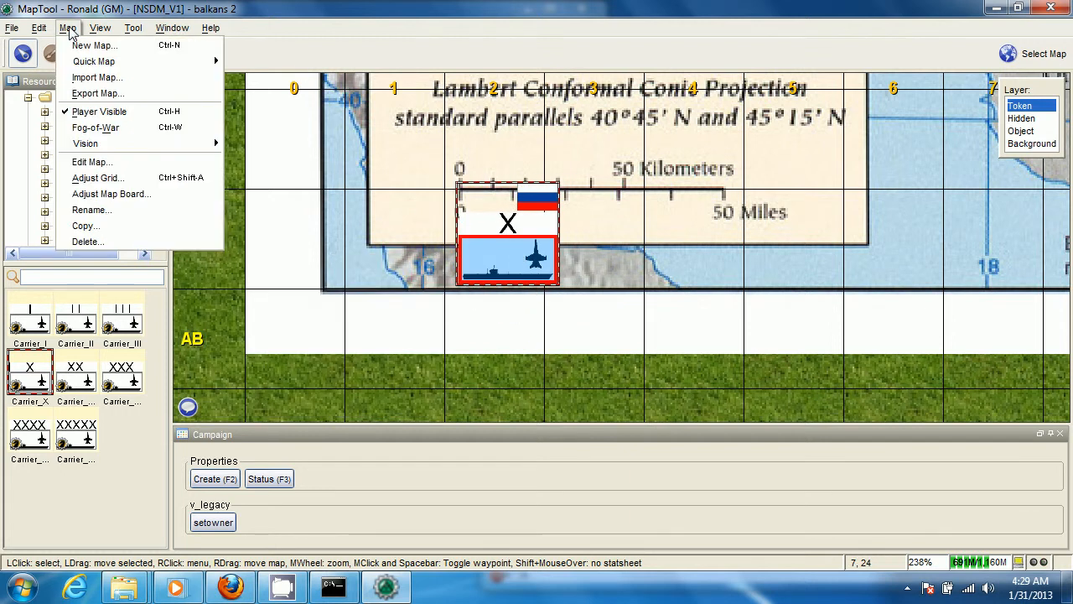
left_click(107, 178)
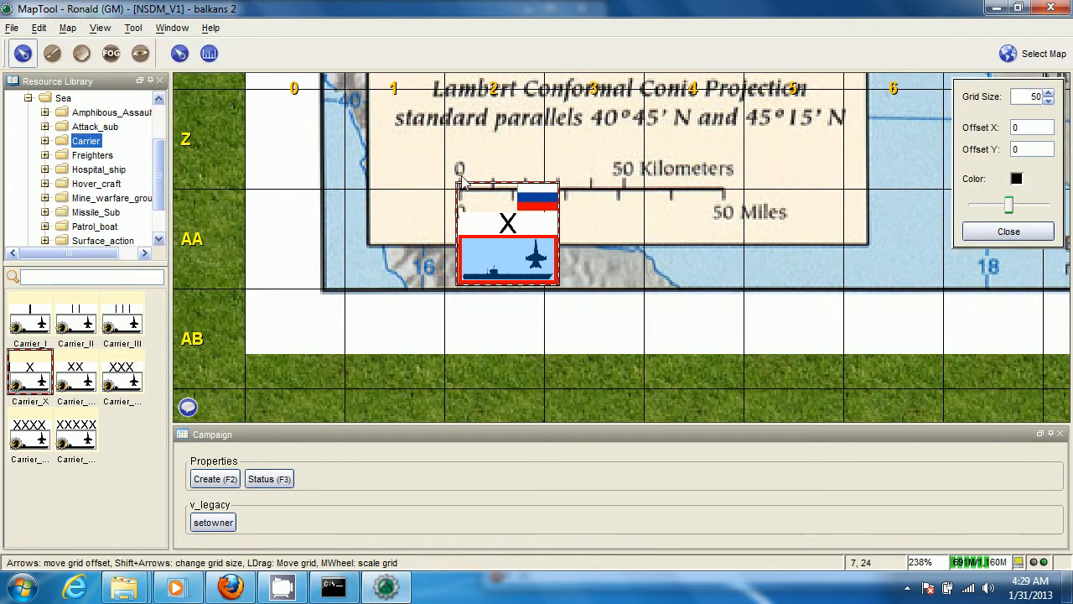
left_click(1048, 102)
left_click(1048, 102)
left_click(1048, 103)
left_click(1048, 102)
left_click(1048, 103)
left_click(1048, 103)
left_click(1048, 102)
left_click(1048, 102)
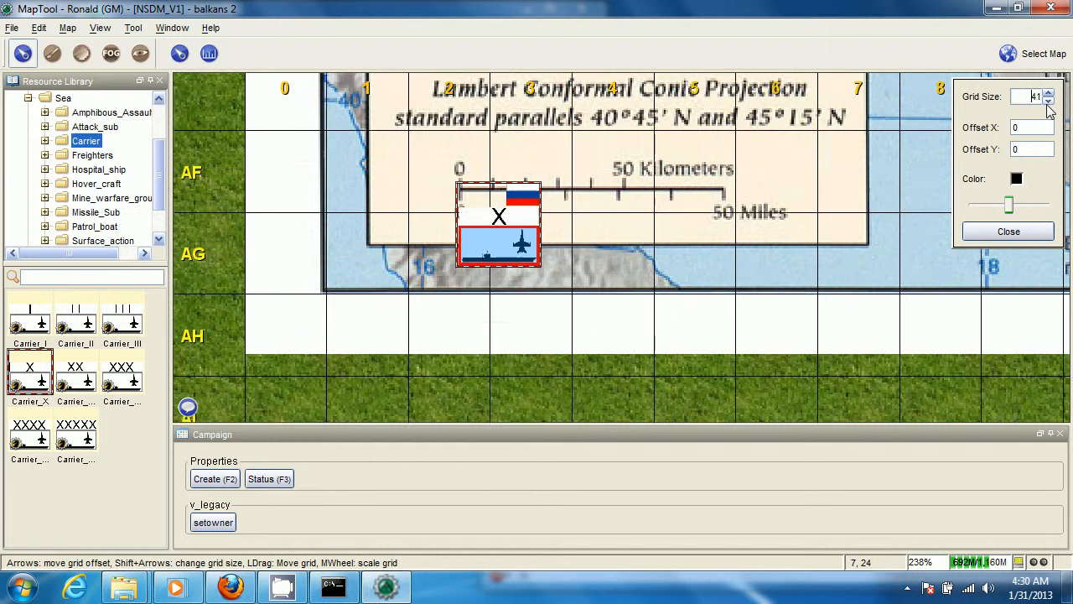
left_click(1048, 101)
left_click(1048, 102)
left_click(1048, 101)
left_click(1047, 101)
left_click(1048, 102)
left_click(1048, 101)
left_click(1048, 102)
left_click(1048, 101)
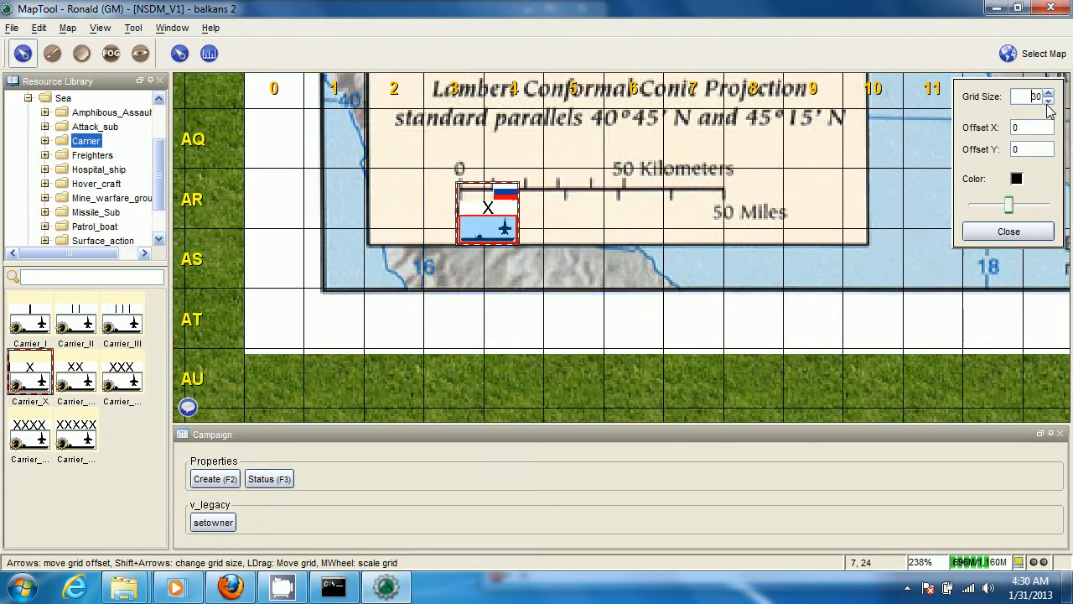
left_click(1048, 101)
left_click(1048, 101)
left_click(1048, 102)
left_click(1048, 101)
left_click(1048, 101)
left_click(1048, 102)
left_click(1048, 102)
left_click(1048, 101)
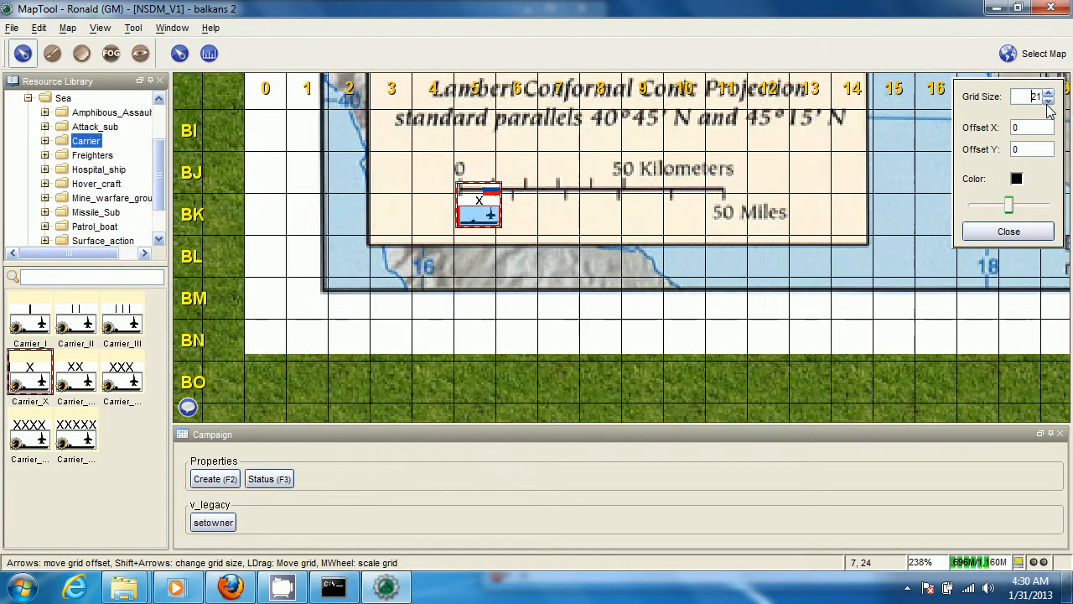
left_click(1048, 101)
left_click(1048, 101)
left_click(1047, 101)
left_click(1048, 102)
left_click(1048, 102)
left_click(1048, 101)
left_click(1048, 102)
left_click(1048, 102)
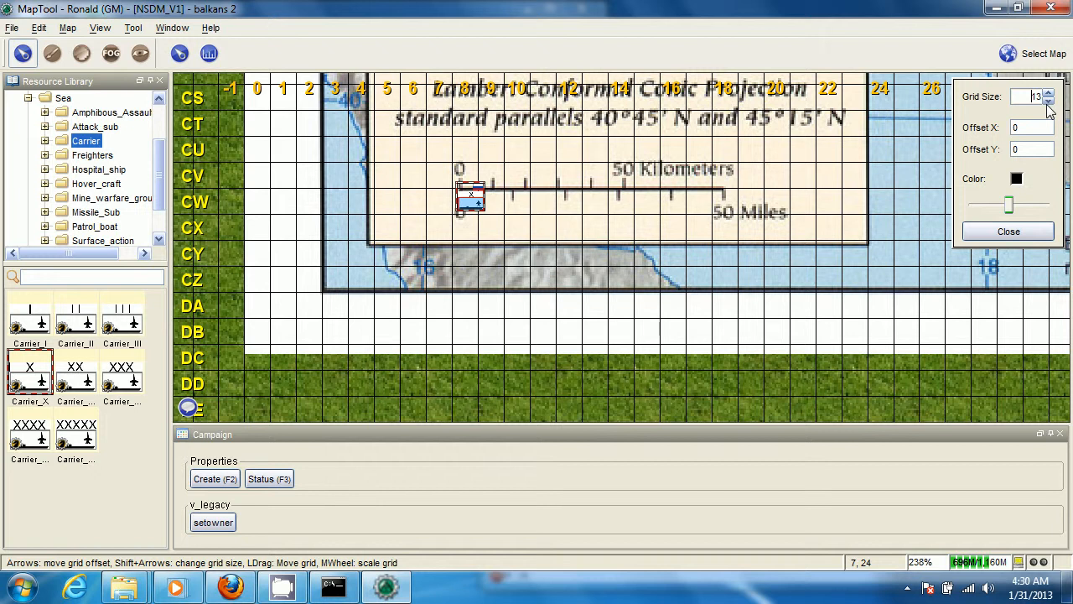
left_click(1048, 101)
left_click(1048, 96)
left_click(1048, 96)
left_click(1048, 96)
left_click(1048, 95)
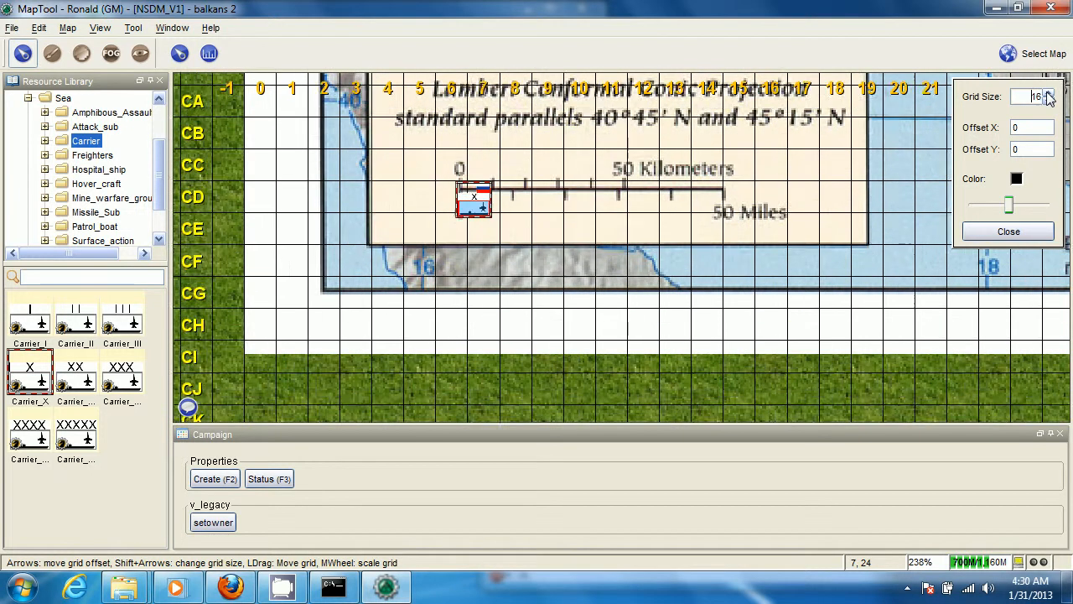
left_click(1048, 95)
left_click(1048, 95)
left_click(1048, 95)
left_click(1048, 95)
left_click(1048, 95)
left_click(1048, 96)
left_click(1048, 95)
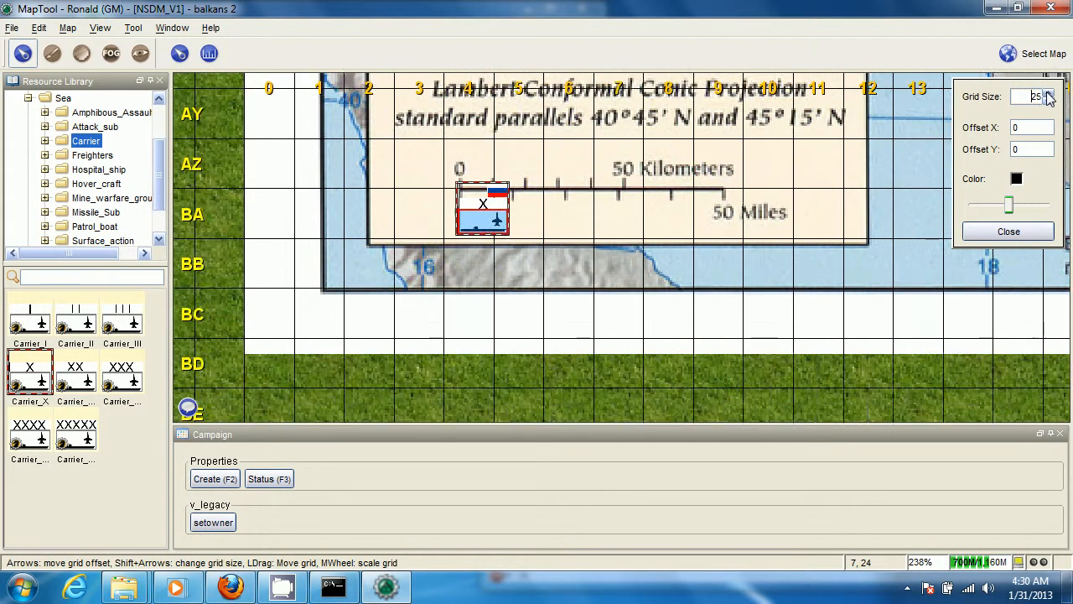
left_click(1048, 95)
left_click(1048, 96)
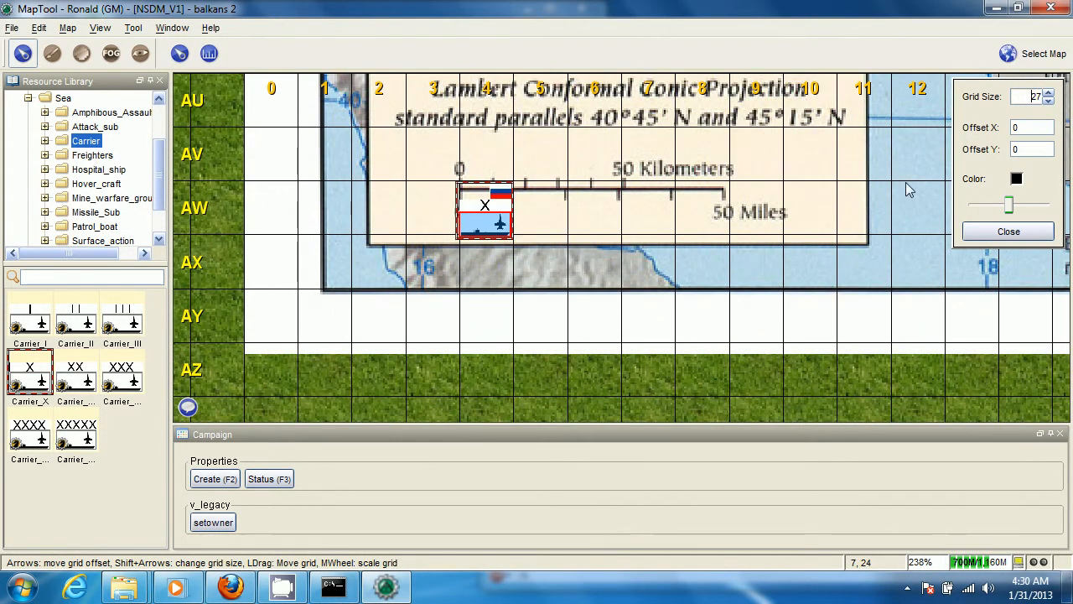
left_click(1009, 232)
Move the Carrier_X token west so that its right edge meets the zero mark of the scale bar
mouse_move(465, 224)
scroll(461, 228, "up", 2)
left_click_drag(462, 228, 393, 237)
Set the distance per cell to 10 in the map's properties
left_click(67, 28)
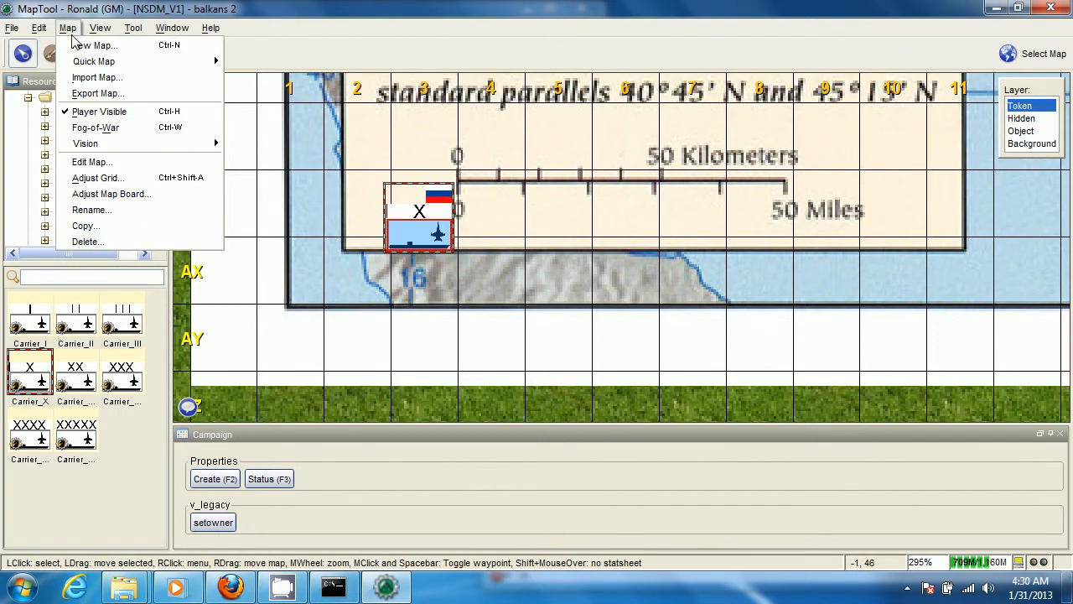
left_click(94, 163)
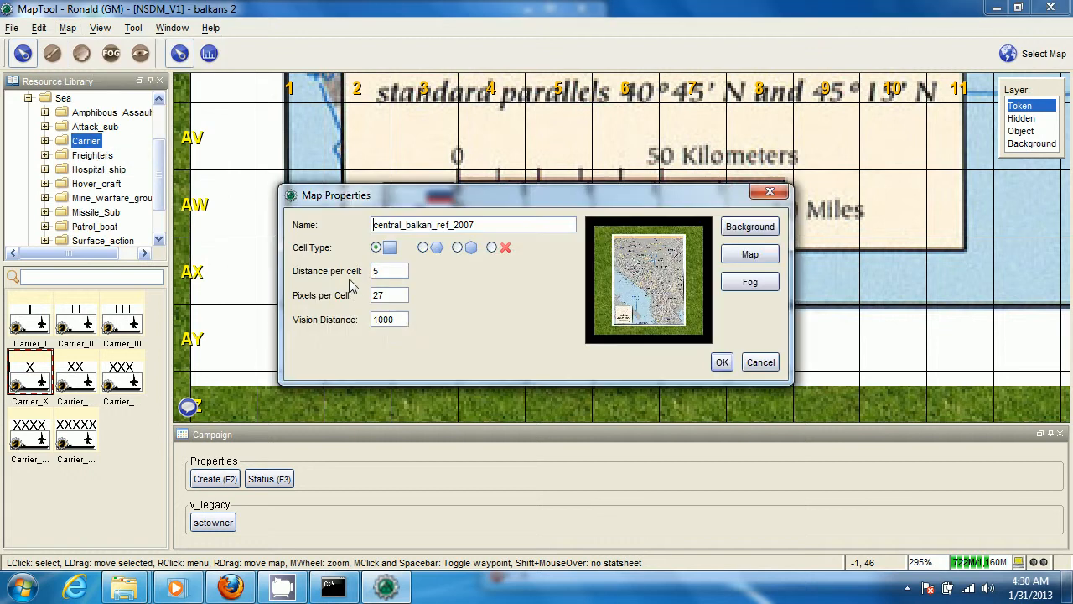
left_click_drag(404, 270, 330, 267)
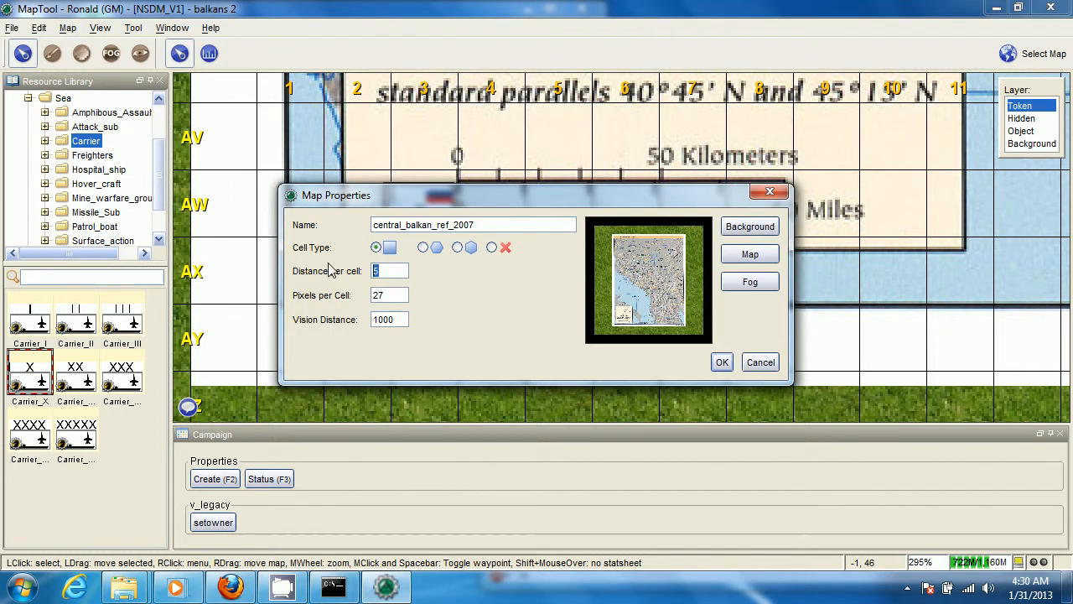
type("10")
left_click(722, 363)
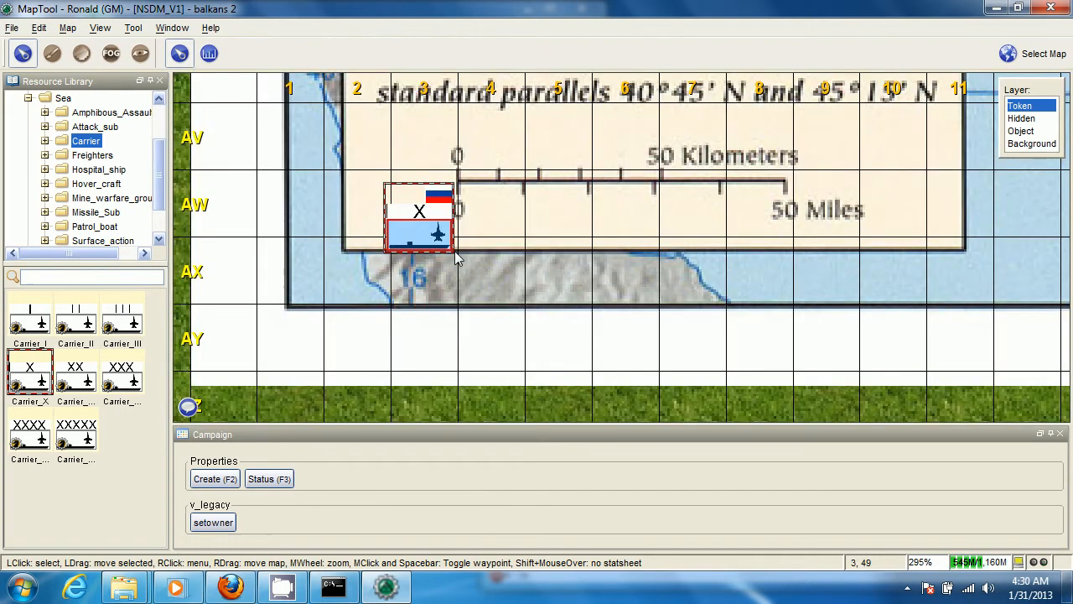
Move the Carrier_X token along the scale bar to its 50-mile end and on to the Italian coast near Lecce
mouse_move(442, 250)
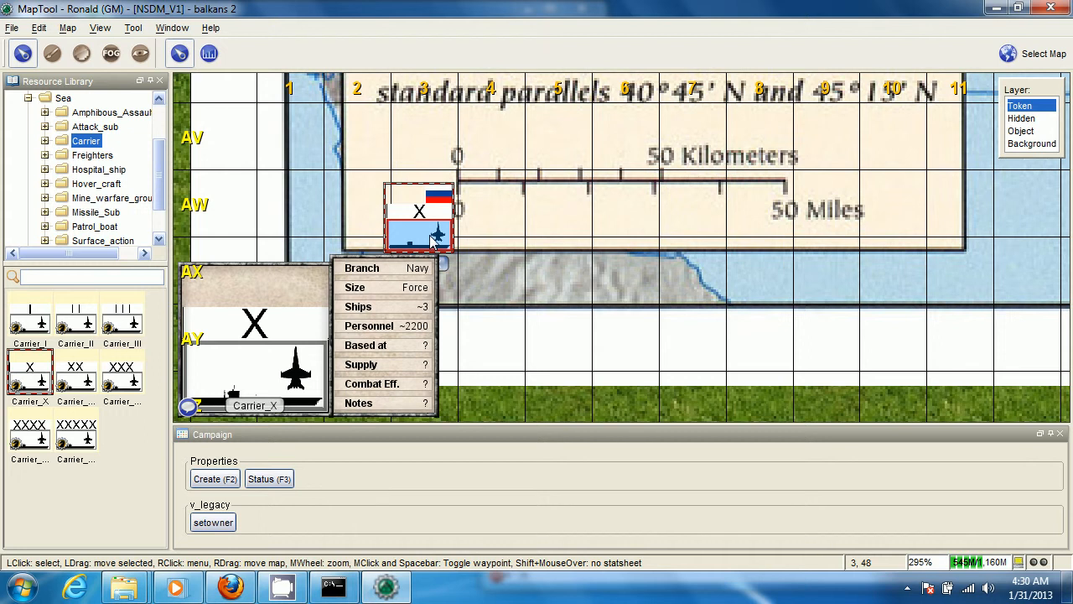
left_click_drag(432, 239, 776, 228)
scroll(863, 228, "down", 8)
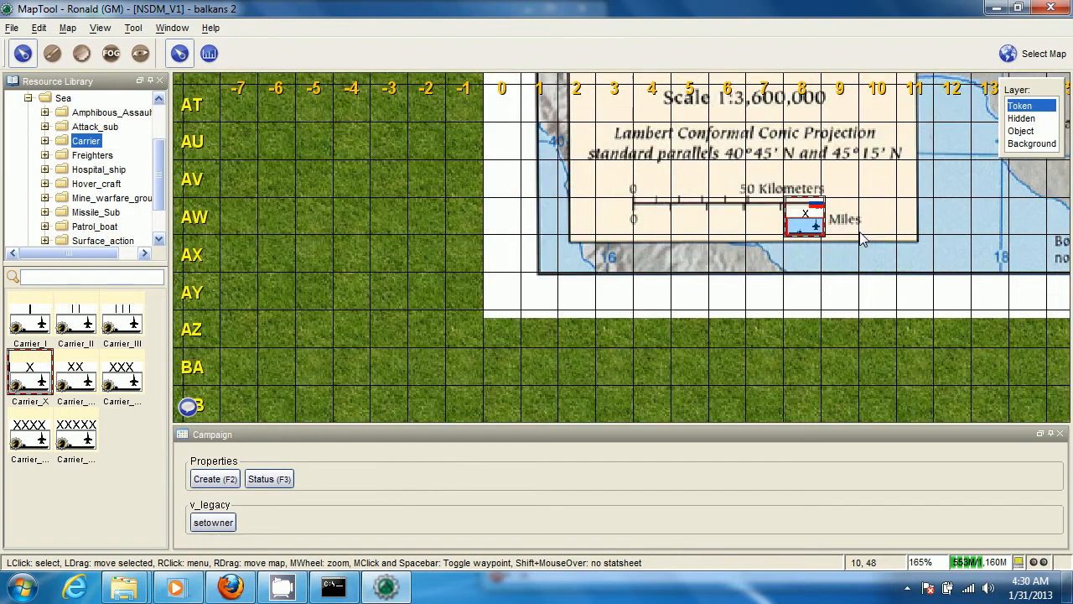
left_click_drag(865, 231, 692, 289)
left_click_drag(624, 283, 851, 151)
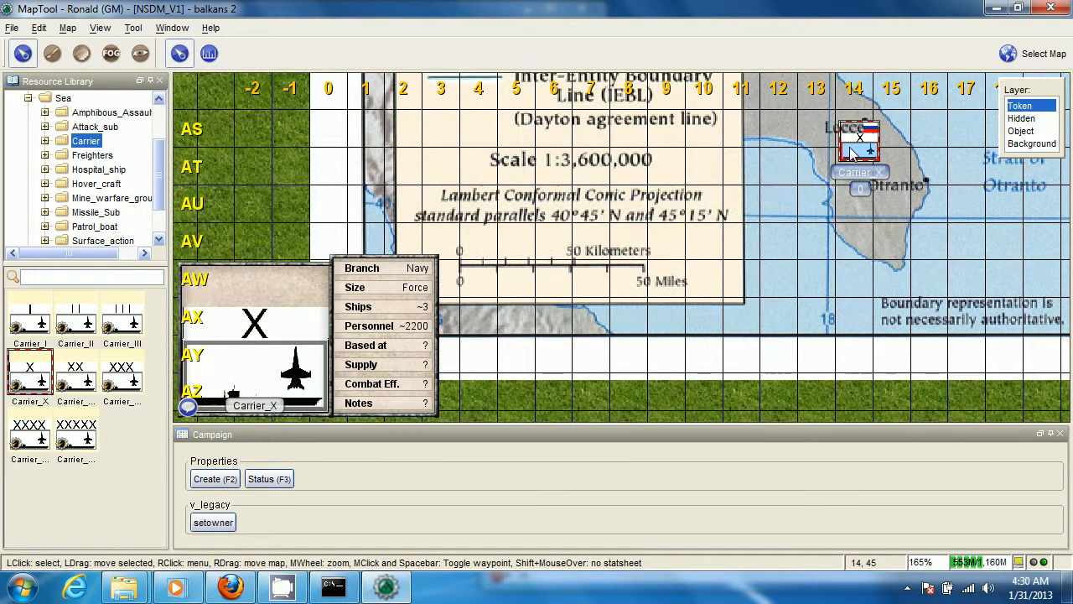
Enlarge the map's grid size to about 100 pixels to scale up the Carrier_X token
scroll(851, 151, "down", 4)
scroll(825, 227, "down", 6)
left_click_drag(825, 227, 723, 277)
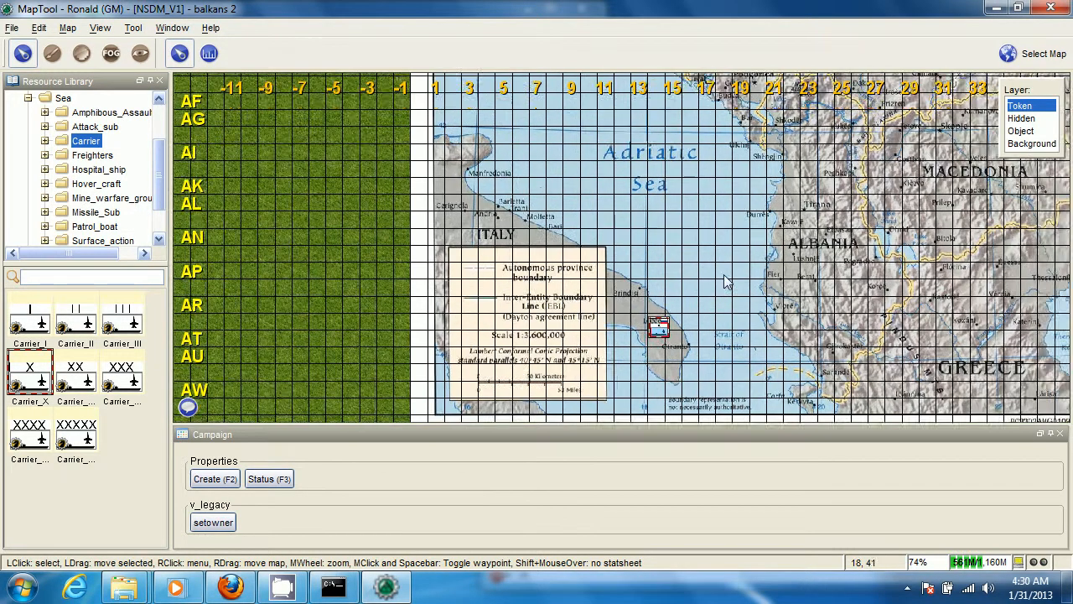
scroll(723, 278, "up", 4)
scroll(712, 227, "down", 5)
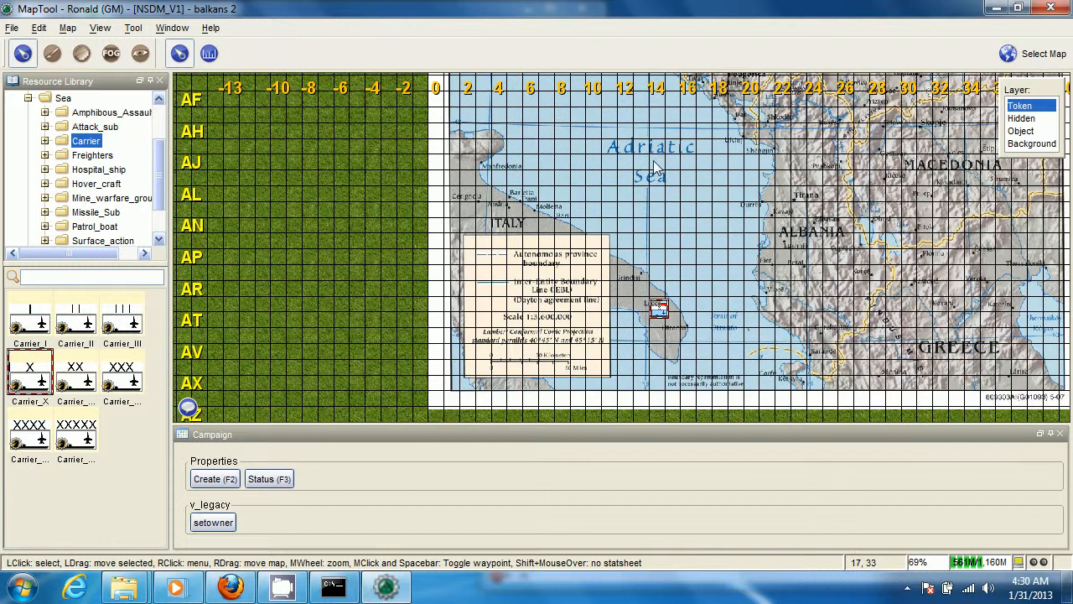
left_click_drag(706, 287, 685, 267)
scroll(685, 266, "up", 8)
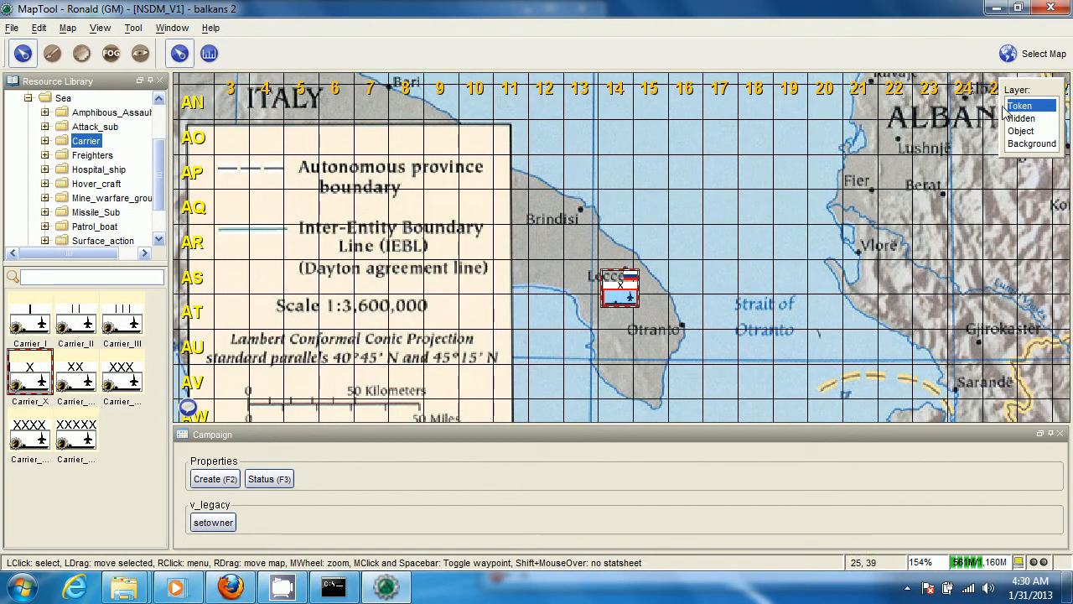
left_click(69, 28)
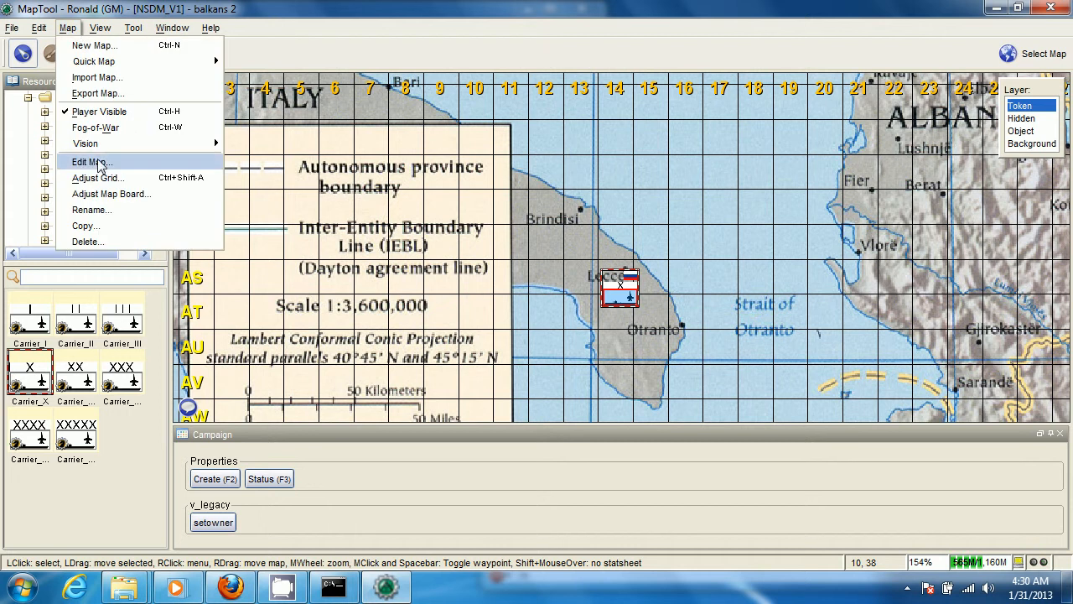
left_click(101, 174)
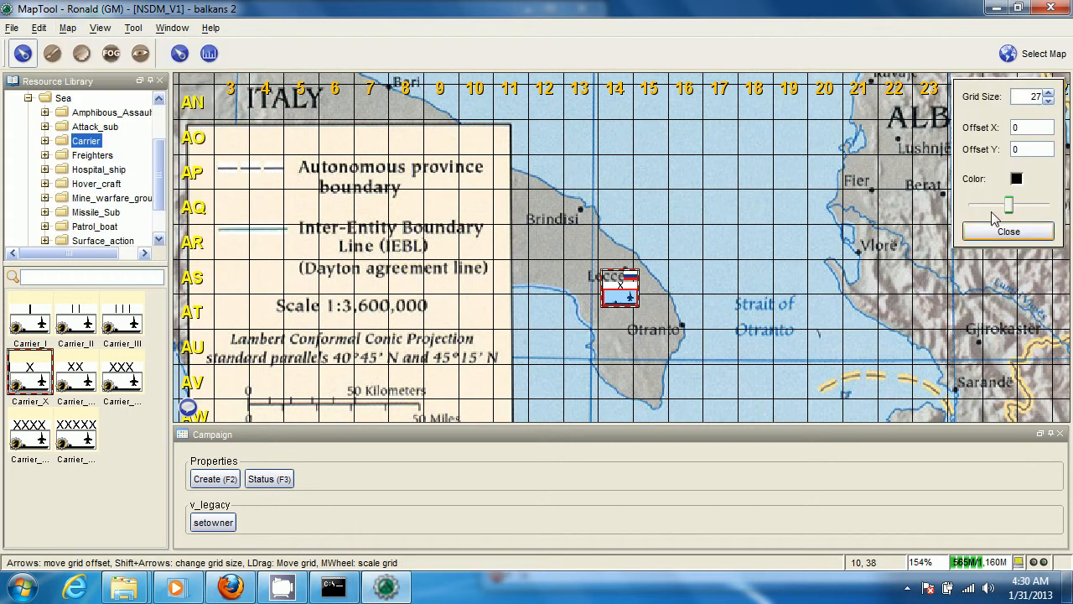
left_click(1049, 94)
left_click(1049, 93)
left_click(1049, 94)
left_click(1049, 94)
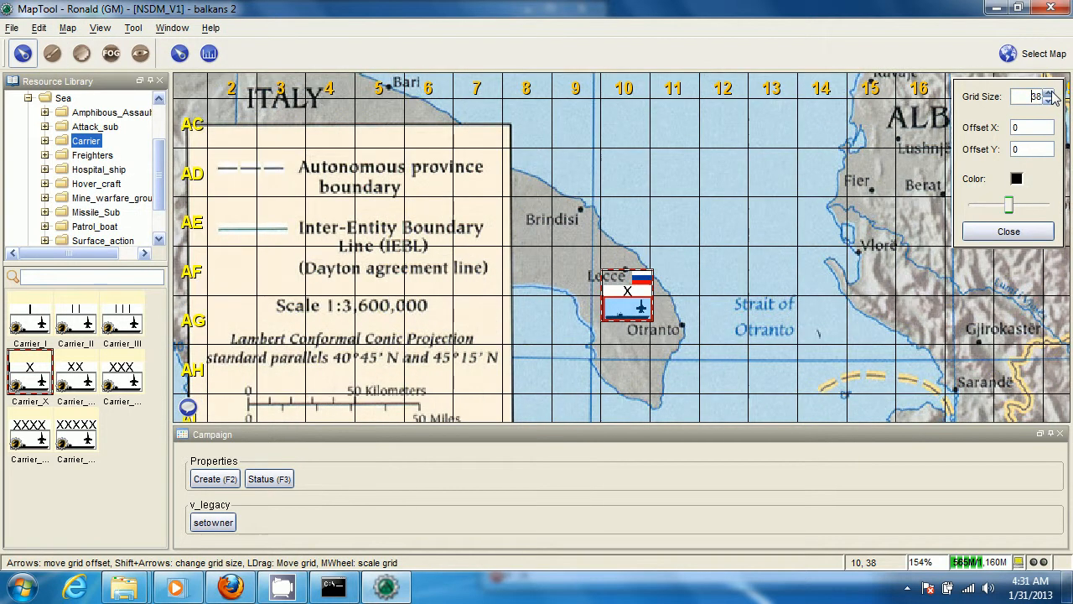
left_click(1048, 94)
left_click(1049, 94)
left_click(1049, 94)
left_click(1049, 94)
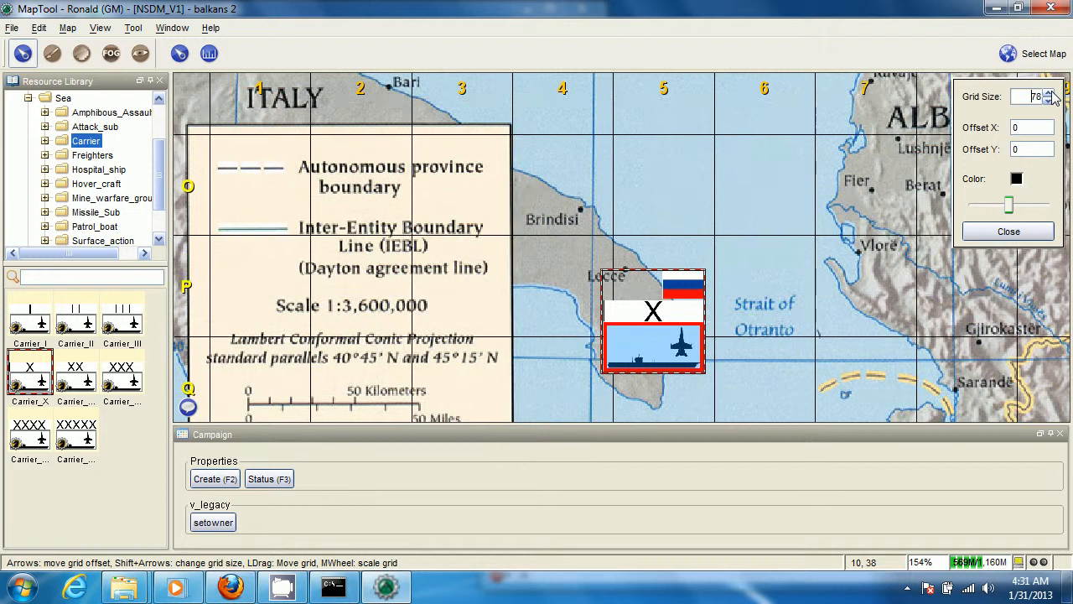
left_click(1049, 94)
left_click(1049, 94)
left_click(1048, 94)
left_click(1049, 94)
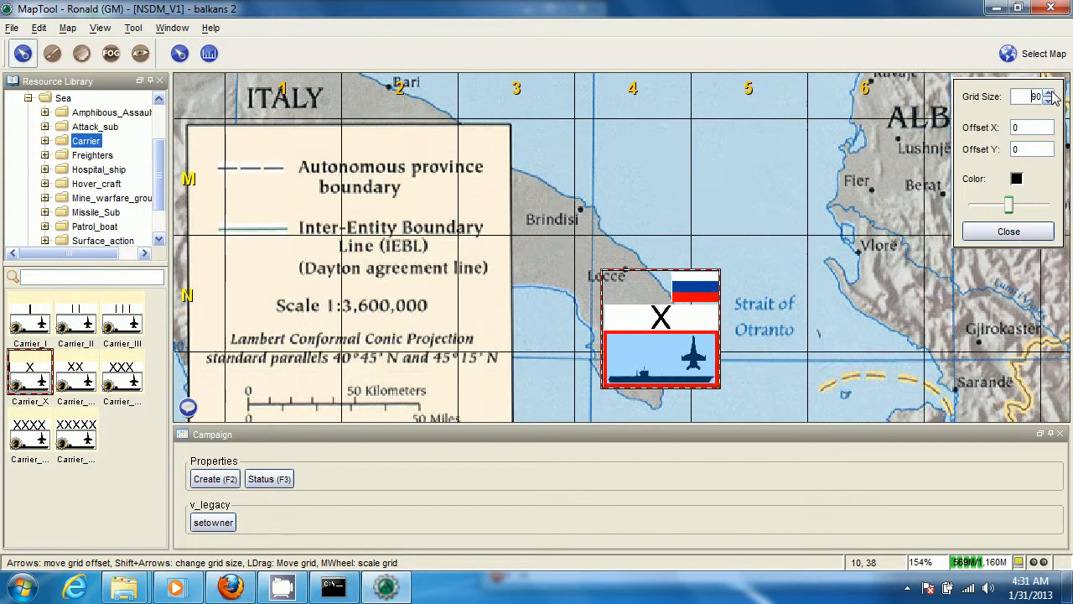
left_click(1049, 94)
left_click(1049, 94)
left_click(1049, 94)
left_click(1049, 94)
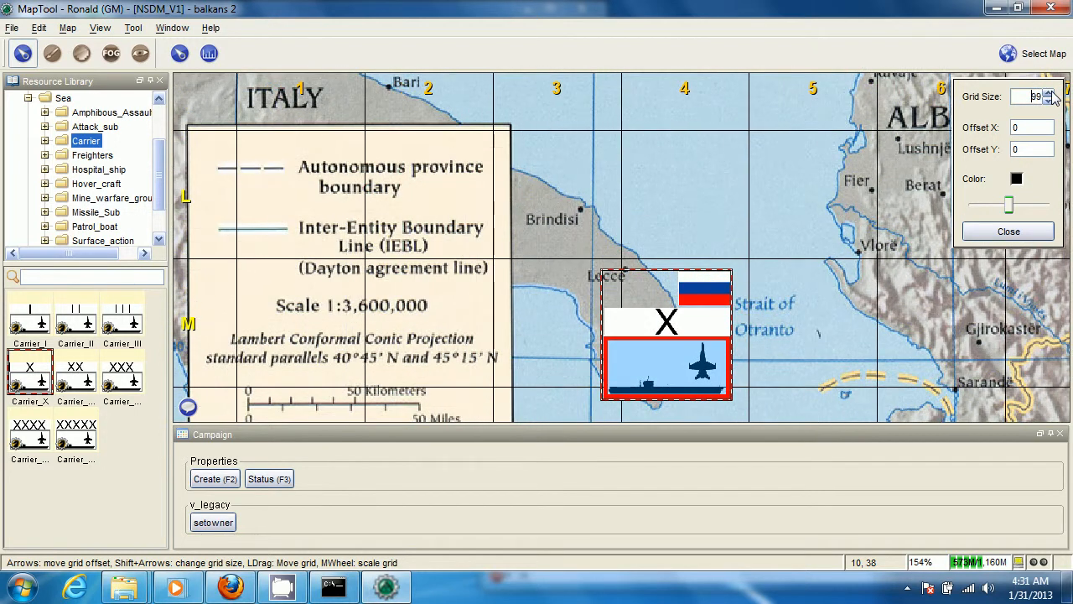
left_click(1048, 94)
left_click(1008, 231)
Set the Carrier_X token's size to Fine
scroll(931, 243, "down", 5)
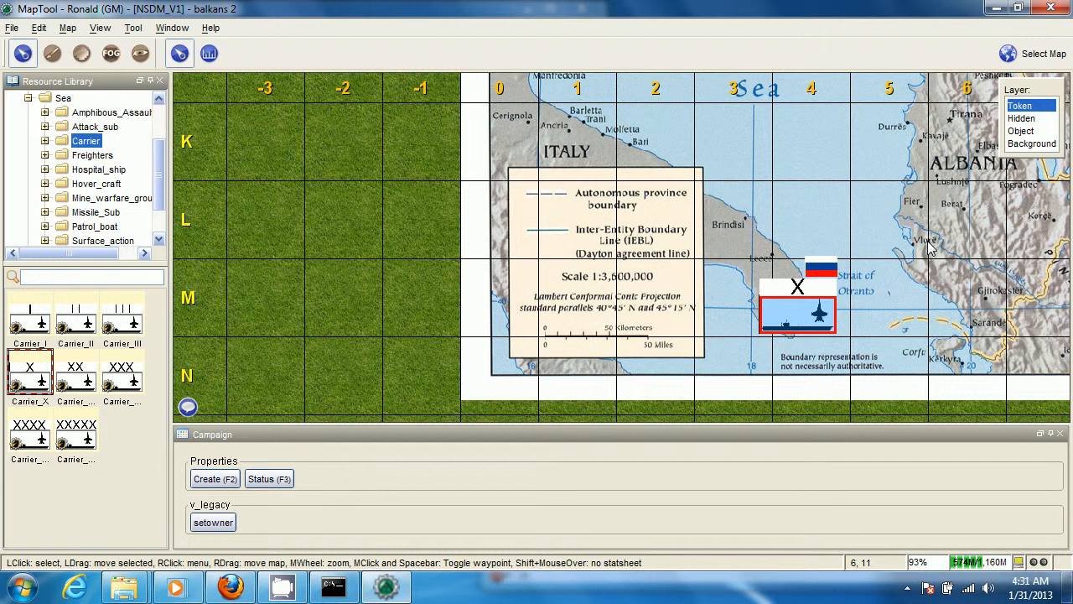
scroll(928, 241, "down", 1)
left_click_drag(928, 241, 622, 233)
right_click(494, 300)
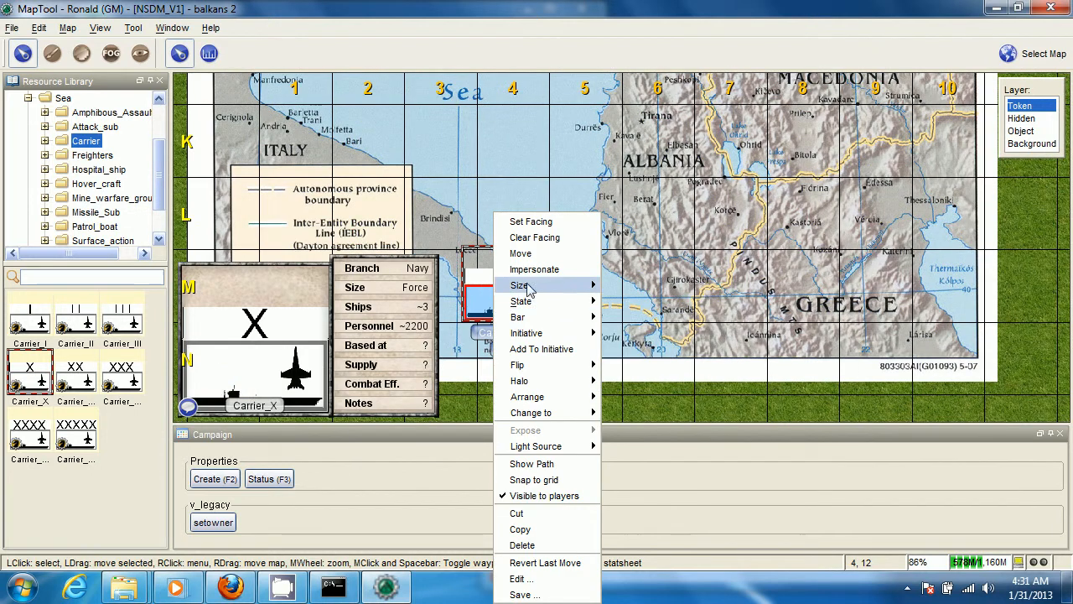
mouse_move(527, 287)
left_click(638, 314)
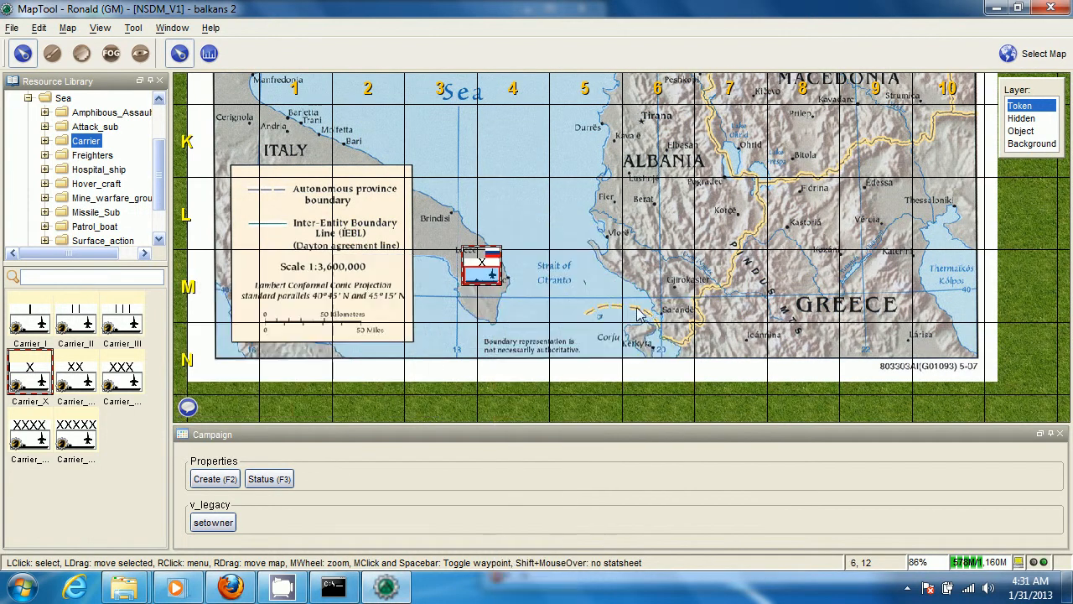
Move the Carrier_X token east off the Italian coast into the Strait of Otranto
scroll(493, 304, "up", 5)
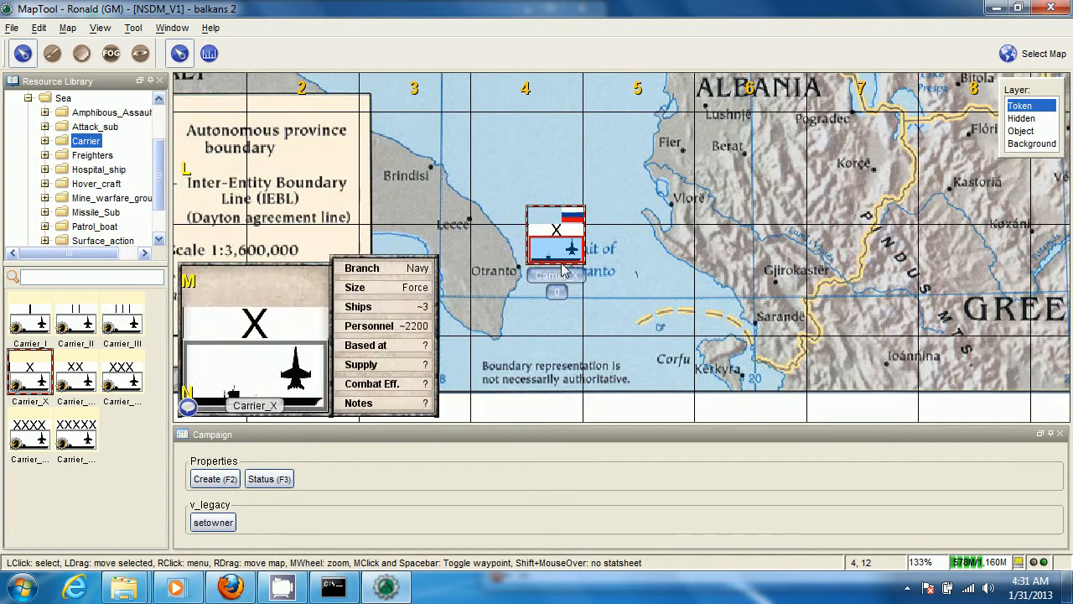
scroll(586, 316, "up", 4)
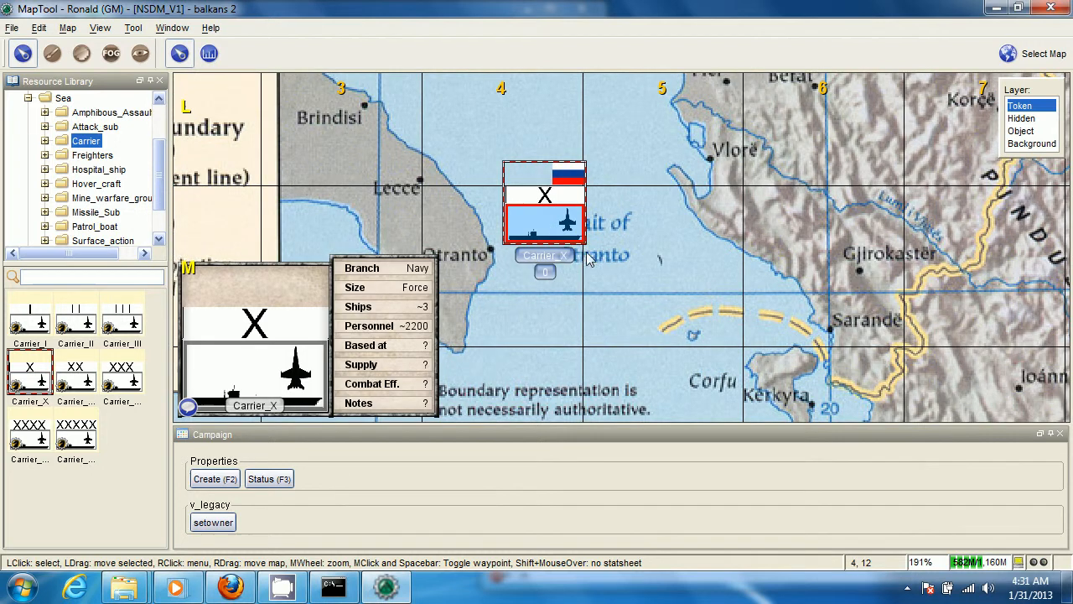
mouse_move(546, 232)
scroll(541, 277, "down", 4)
scroll(604, 285, "down", 3)
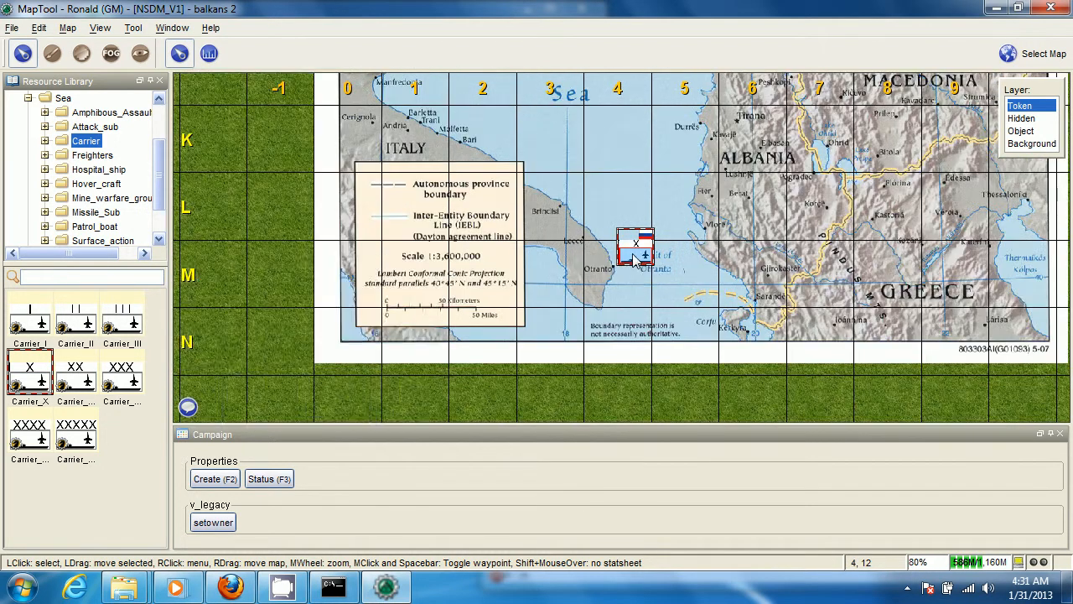
Change the size of the Carrier_X token in the Strait of Otranto to Tiny
right_click(636, 252)
mouse_move(717, 285)
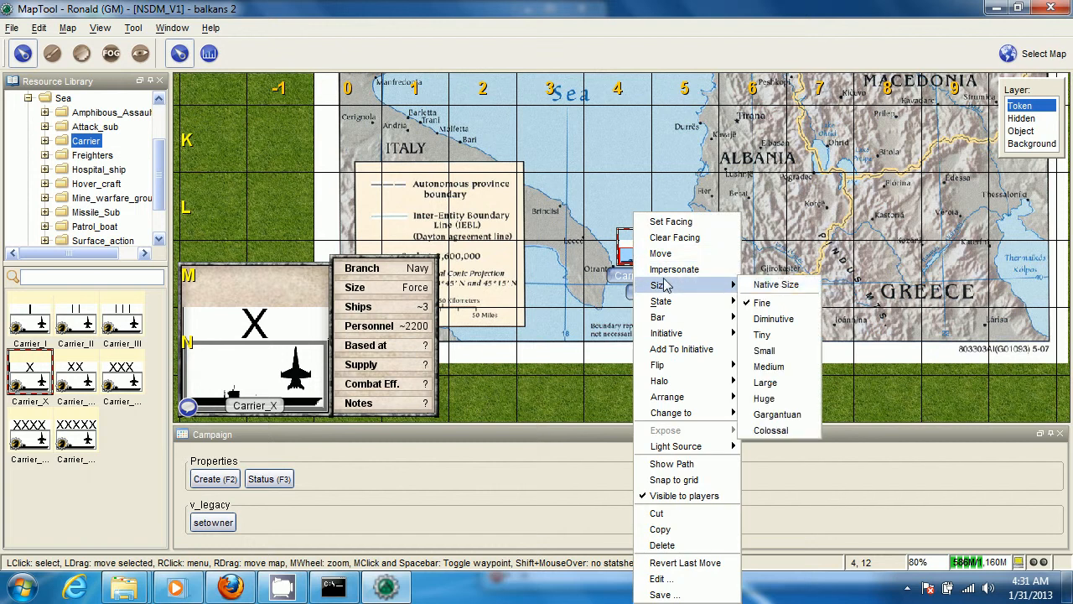
left_click(781, 338)
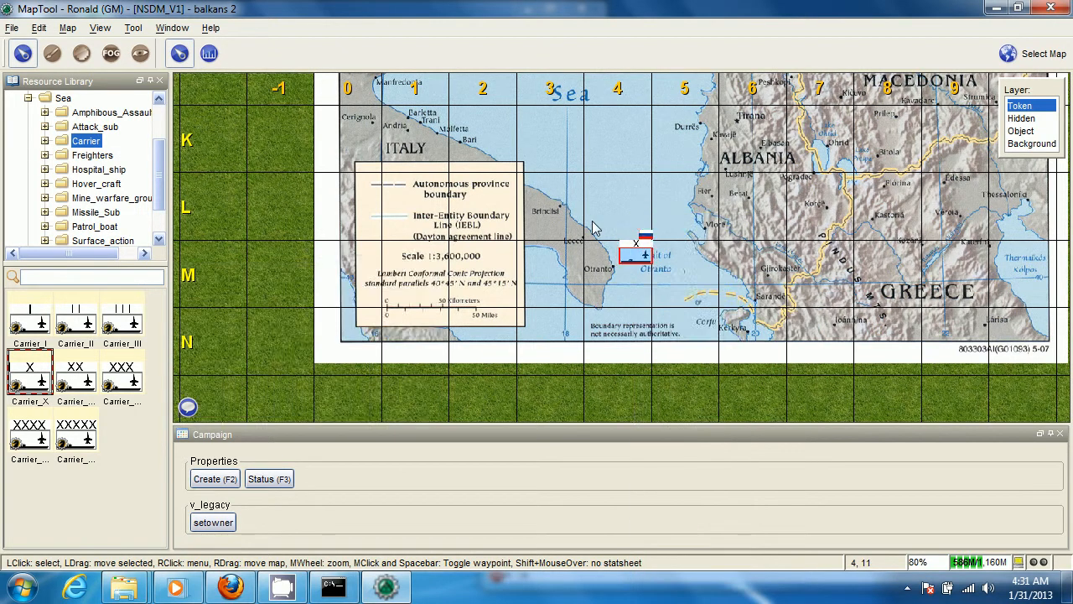
Place a Carrier_XX token from the Carrier library folder on the Albanian coast between Durrës and Vlorë
scroll(591, 227, "up", 2)
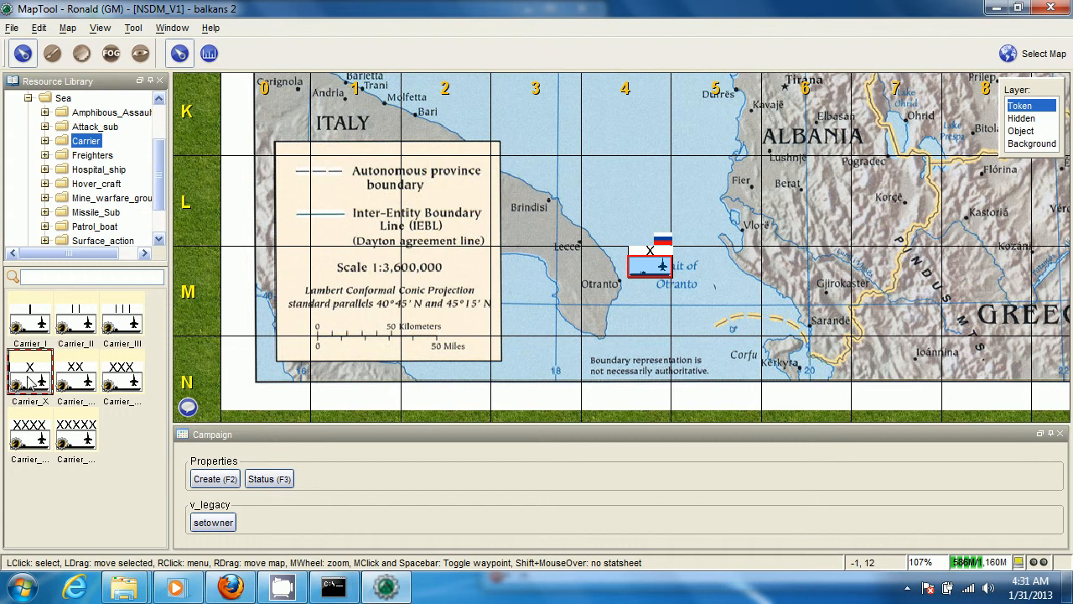
left_click(62, 384)
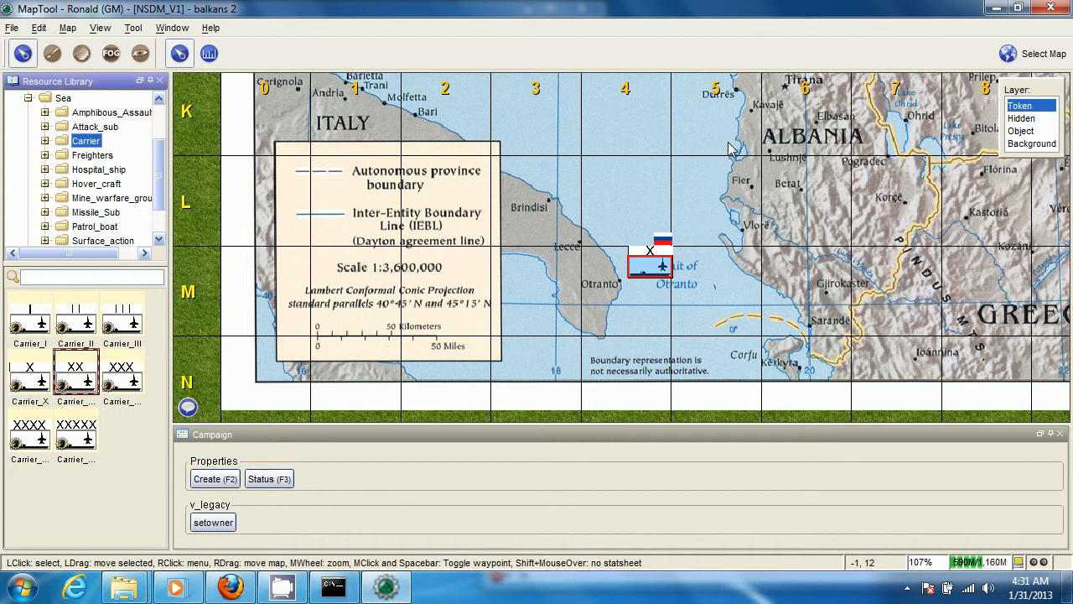
left_click_drag(728, 141, 730, 133)
left_click_drag(760, 192, 714, 190)
scroll(716, 191, "down", 5)
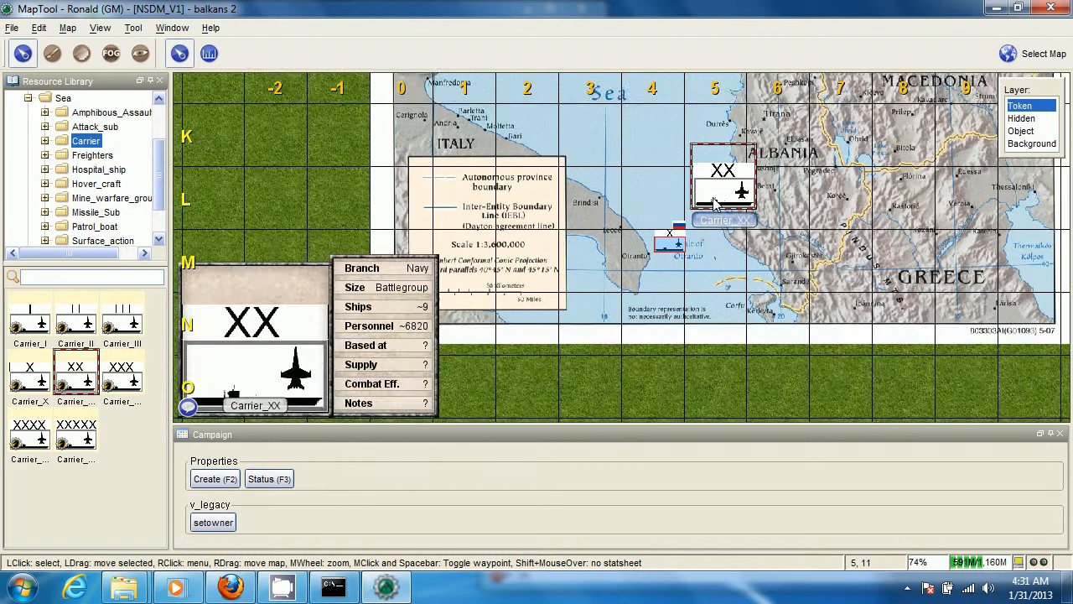
Select the Carrier_X and Carrier_XX tokens together and set their size to Medium
left_click_drag(631, 193, 534, 262)
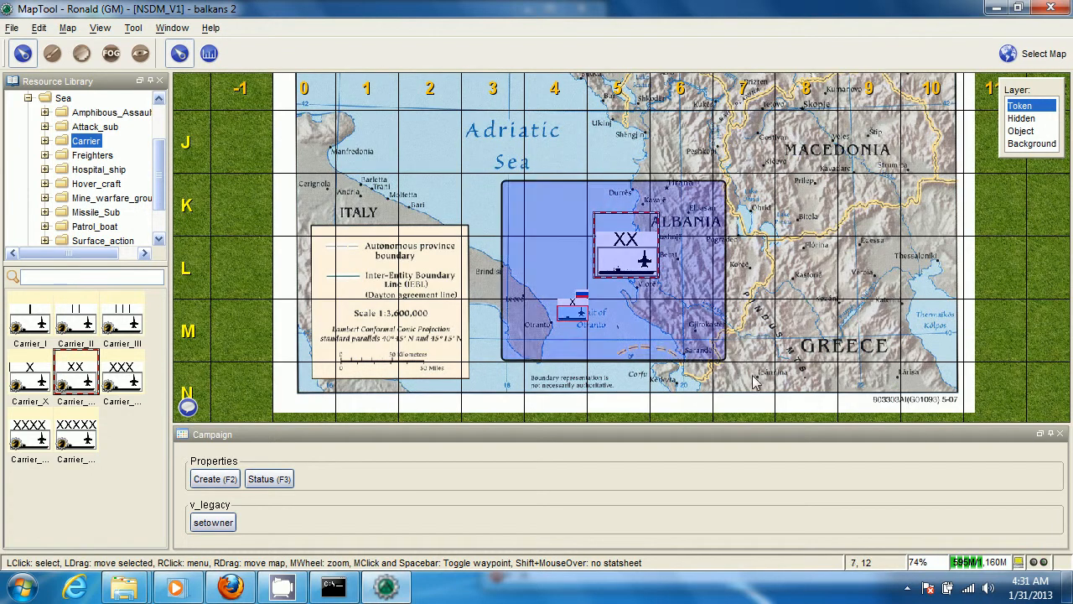
scroll(621, 307, "up", 4)
mouse_move(635, 246)
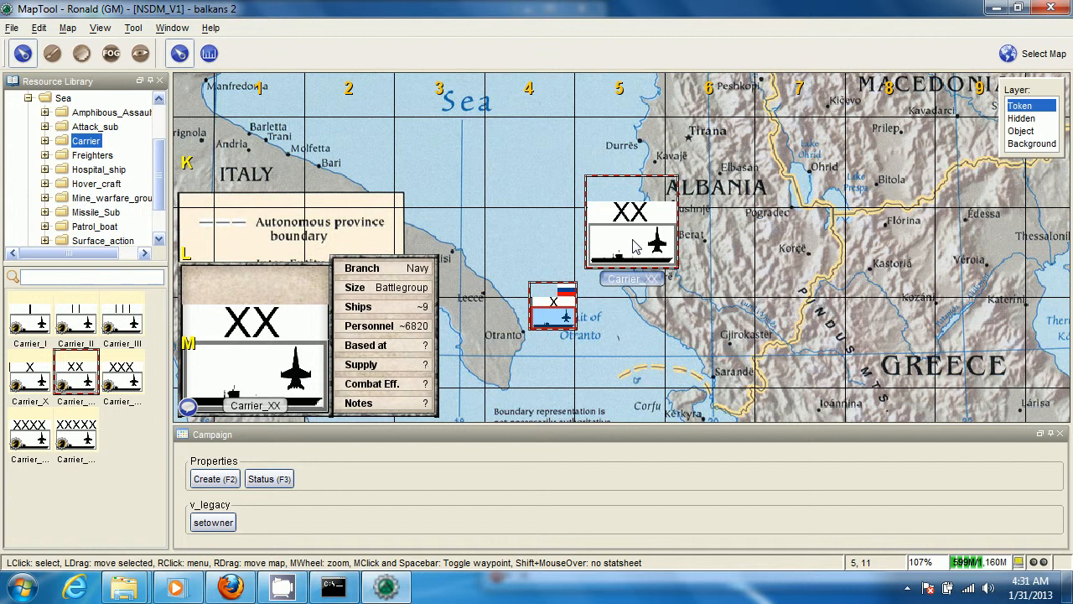
right_click(634, 246)
mouse_move(689, 292)
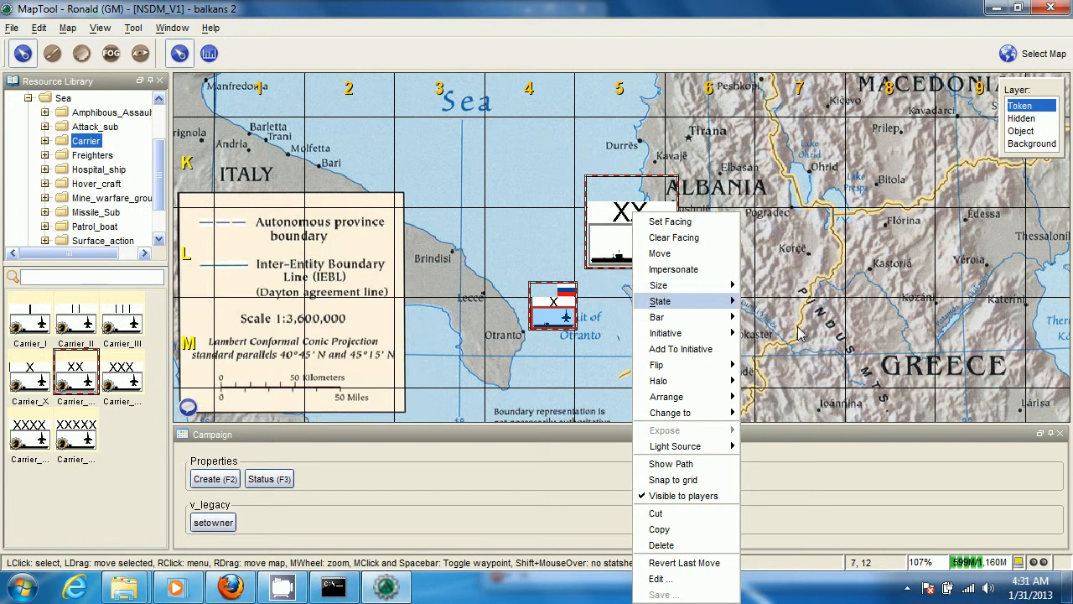
mouse_move(720, 287)
left_click(783, 369)
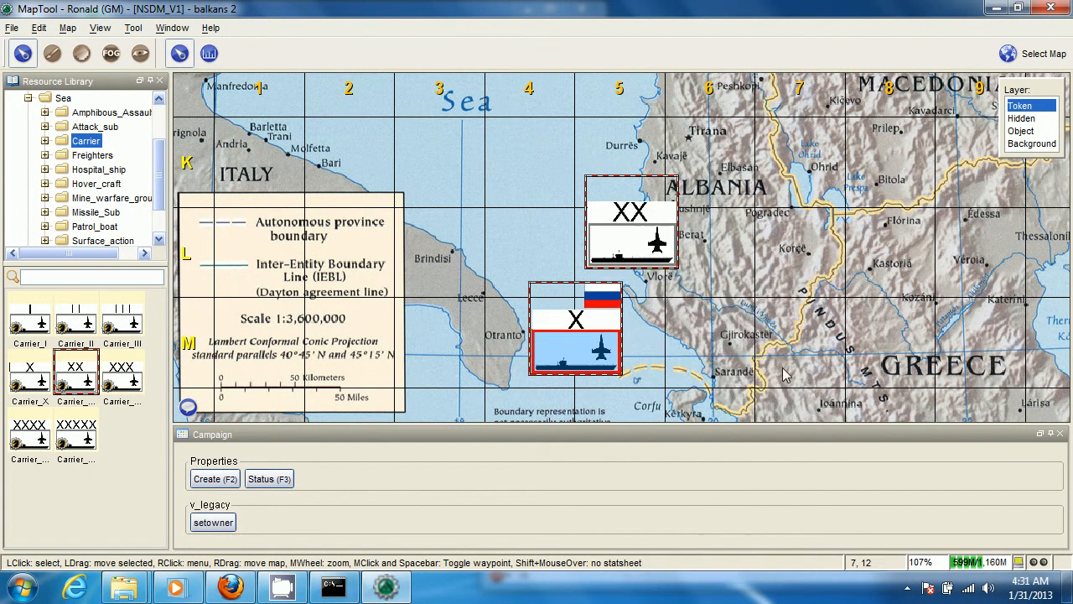
scroll(758, 367, "down", 5)
left_click_drag(739, 342, 685, 270)
scroll(685, 270, "down", 6)
left_click_drag(680, 158, 682, 258)
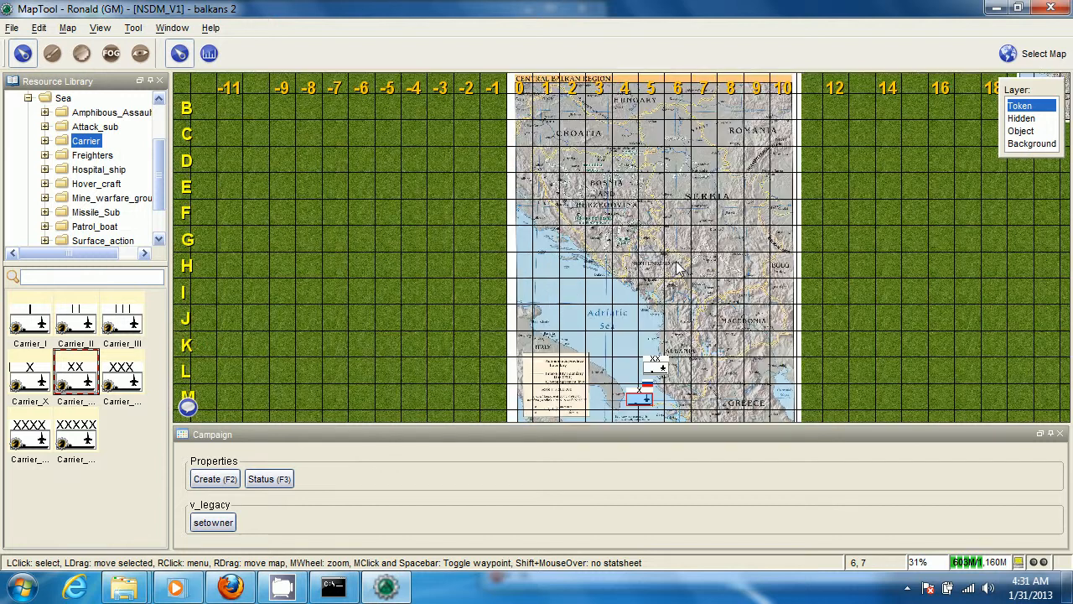
left_click(69, 29)
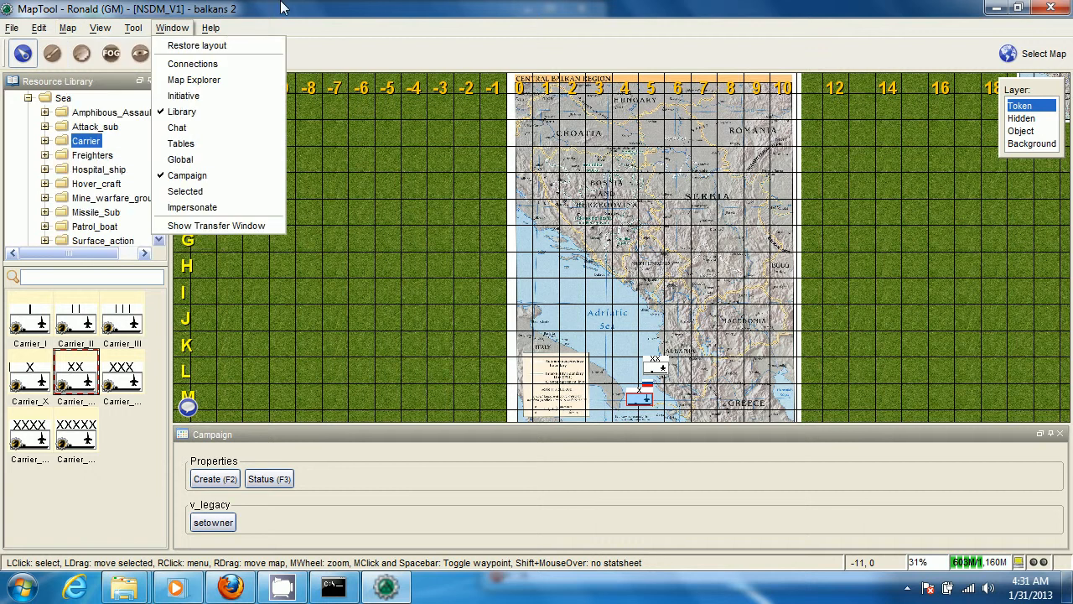
left_click(282, 3)
Switch to the nsdm_world_map_v3 map and free up unused program memory
left_click(1033, 53)
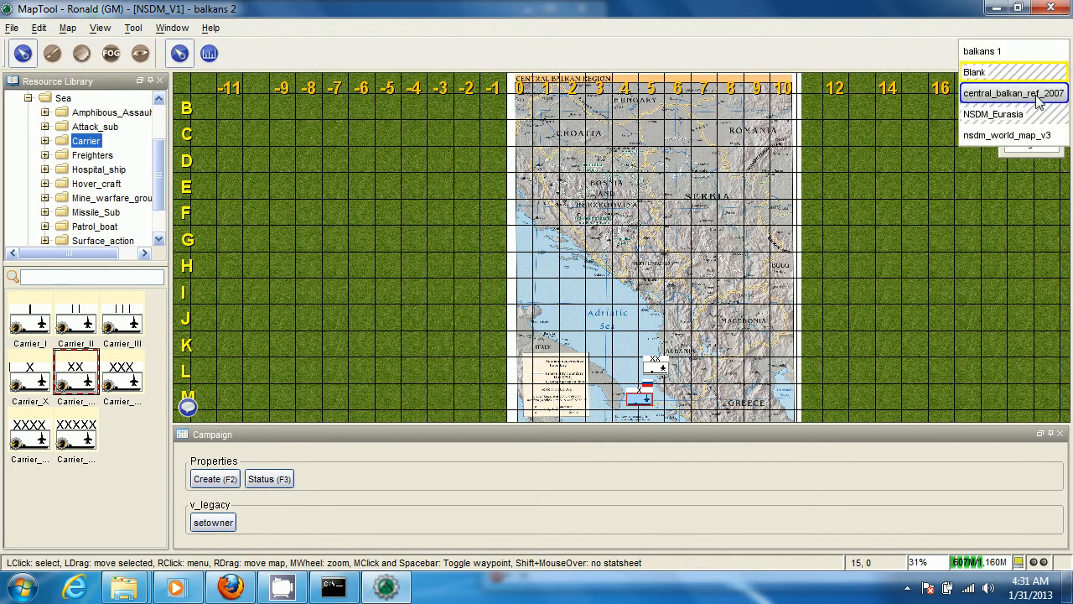
left_click(1021, 142)
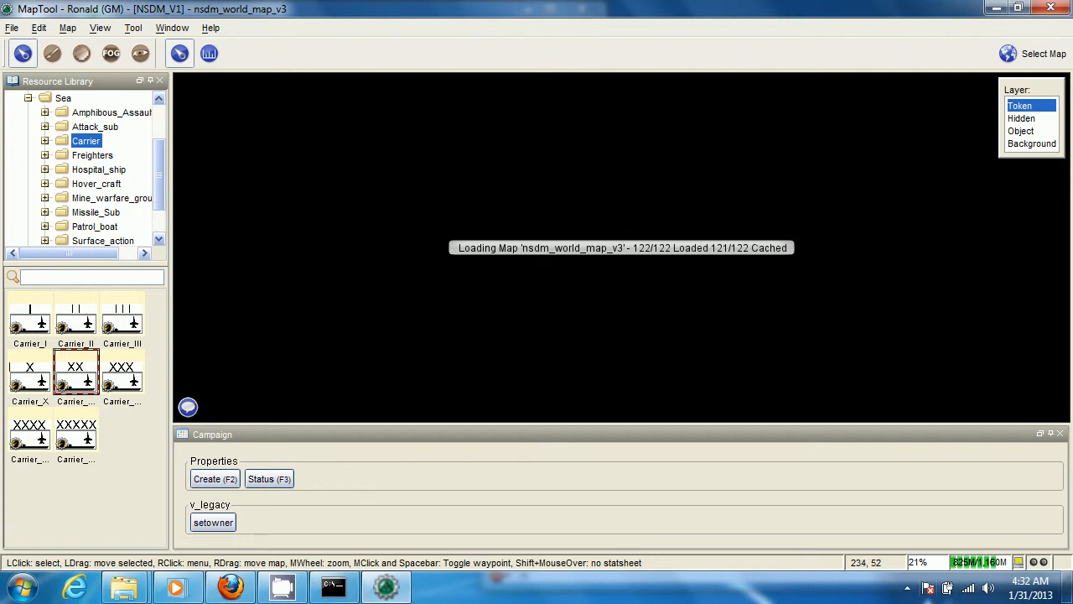
left_click(986, 561)
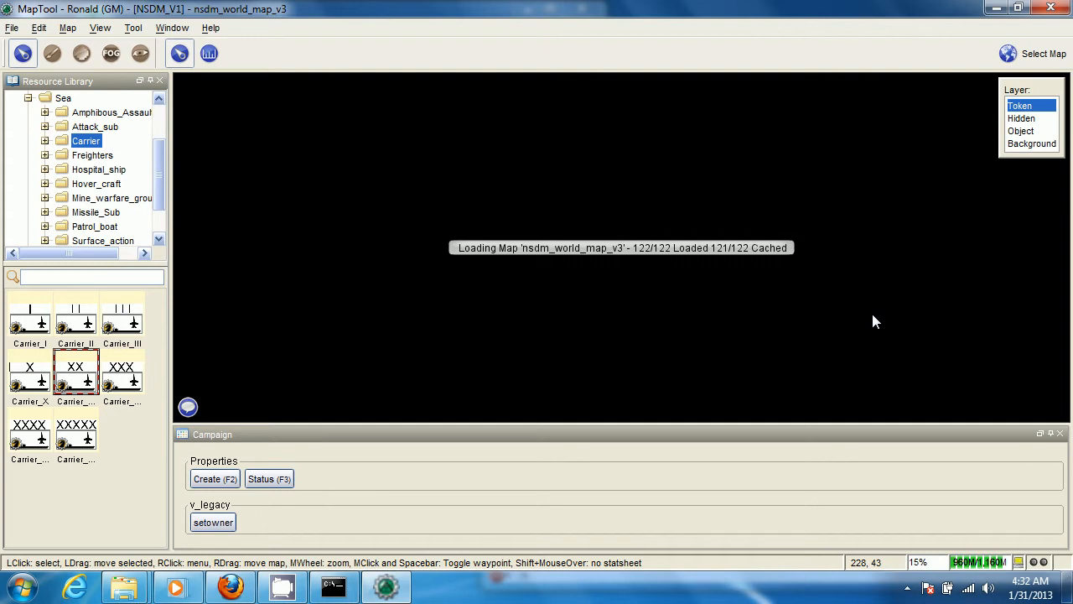
Hide the grid and the coordinates on the world map
scroll(587, 259, "up", 4)
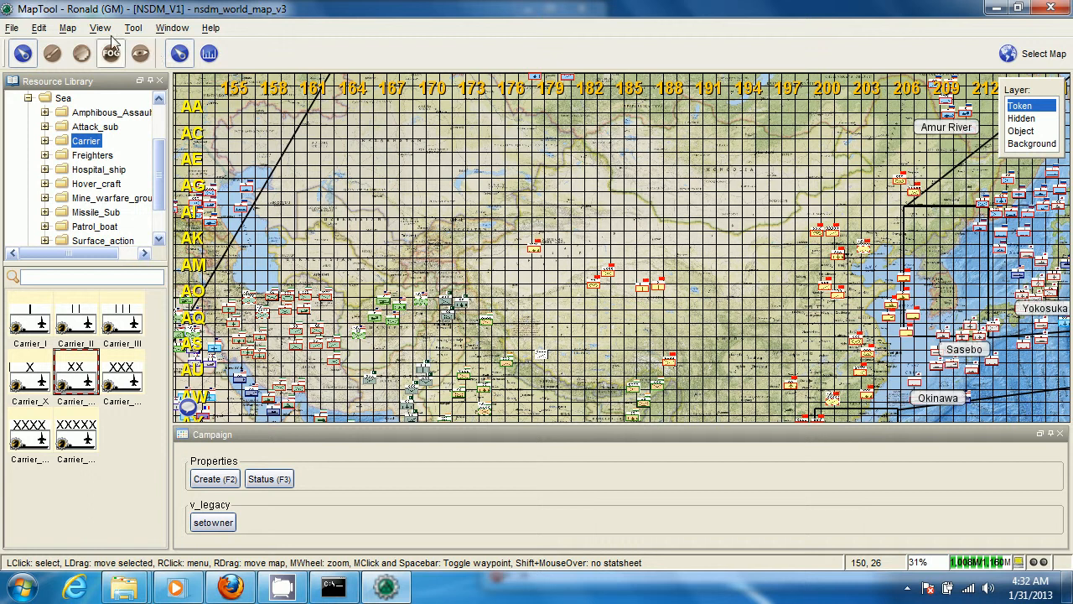
left_click(68, 28)
mouse_move(99, 27)
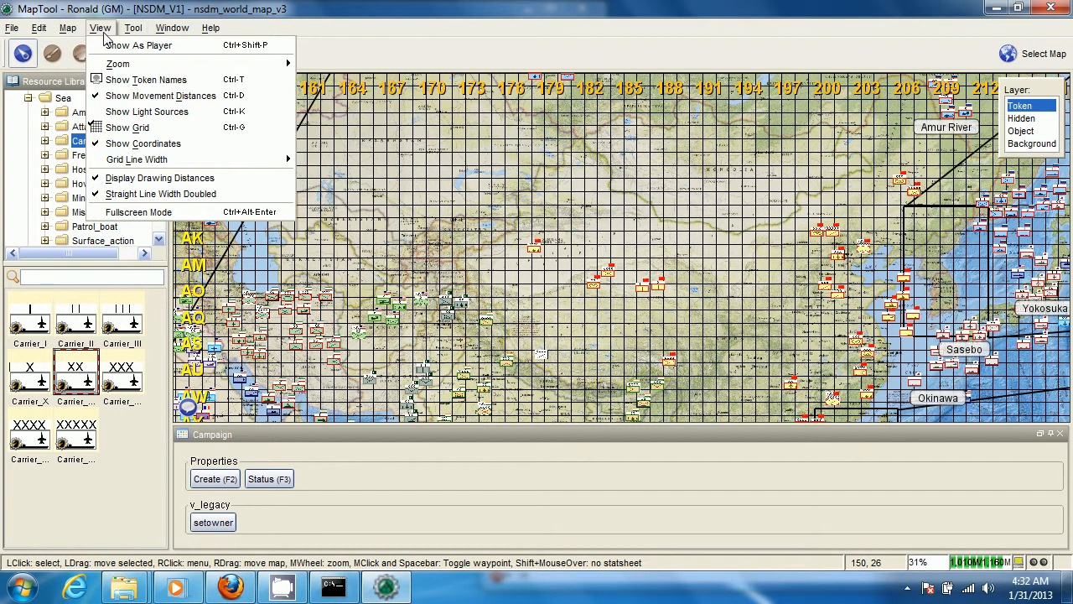
left_click(127, 127)
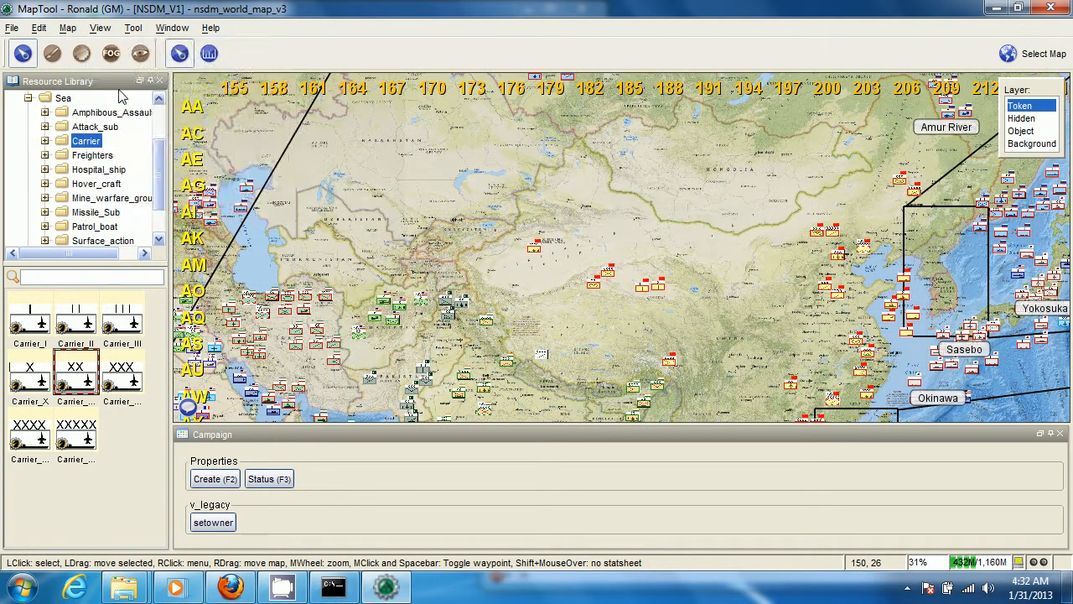
left_click(101, 27)
left_click(144, 143)
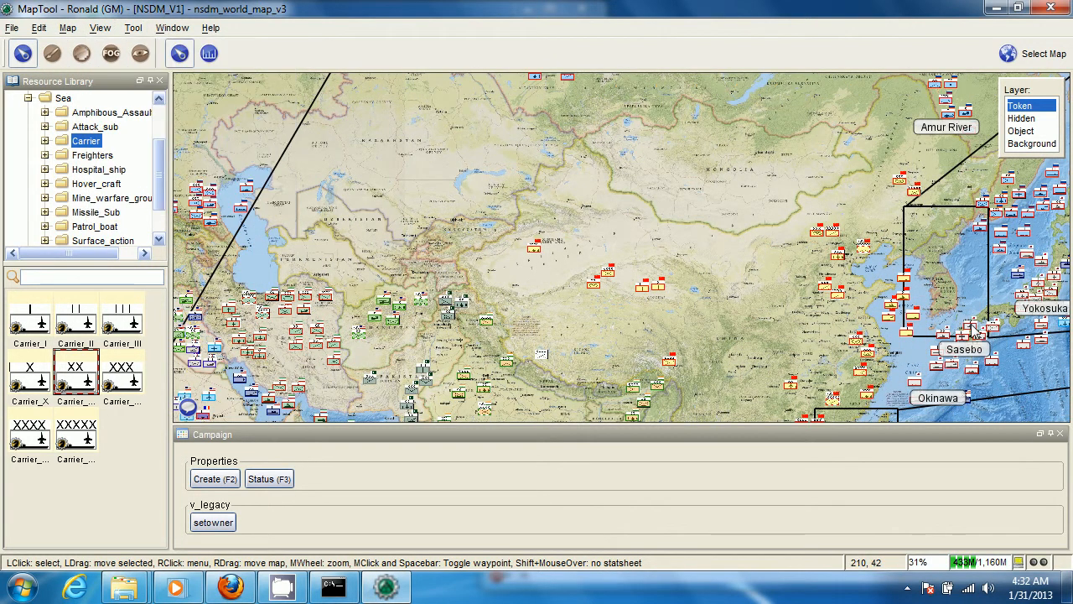
Examine the unit tokens, place labels and inset maps across China, Japan, Korea, the Pacific and the Indian Ocean
scroll(629, 300, "down", 4)
scroll(629, 300, "up", 12)
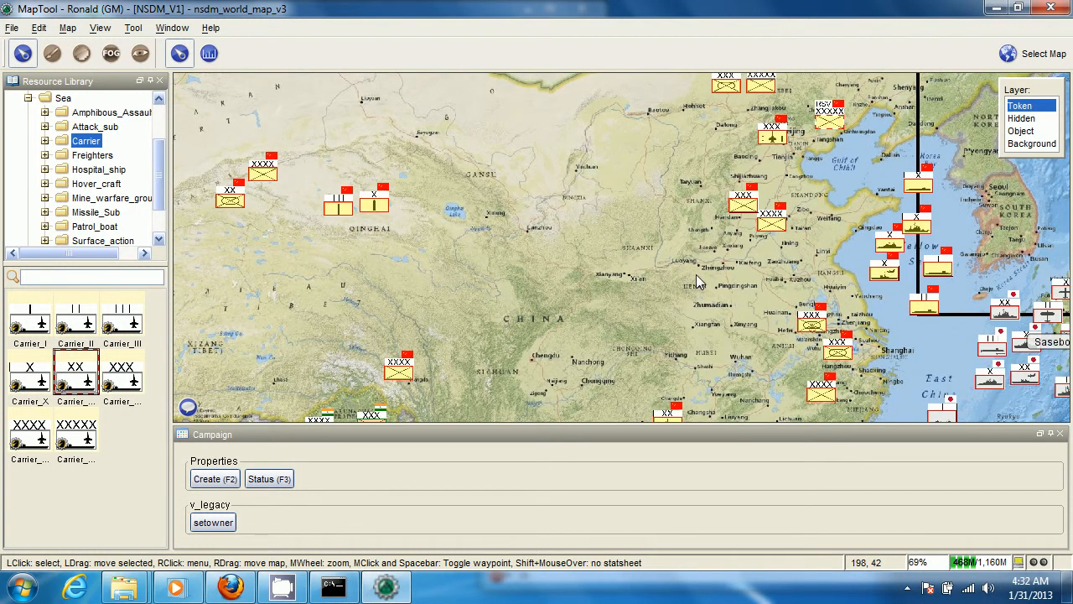
scroll(696, 274, "down", 20)
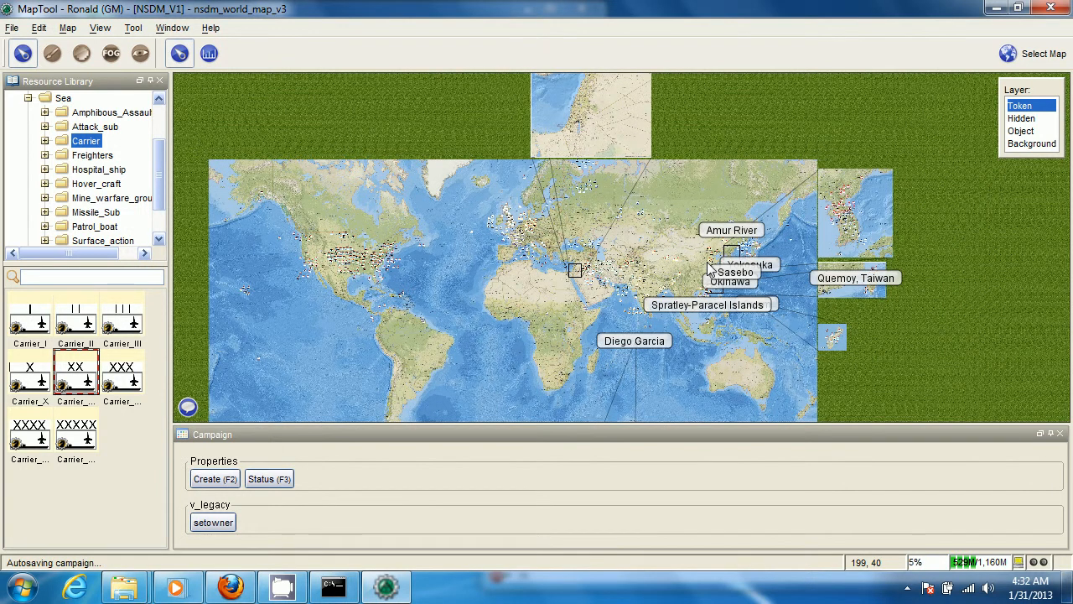
left_click_drag(641, 264, 711, 218)
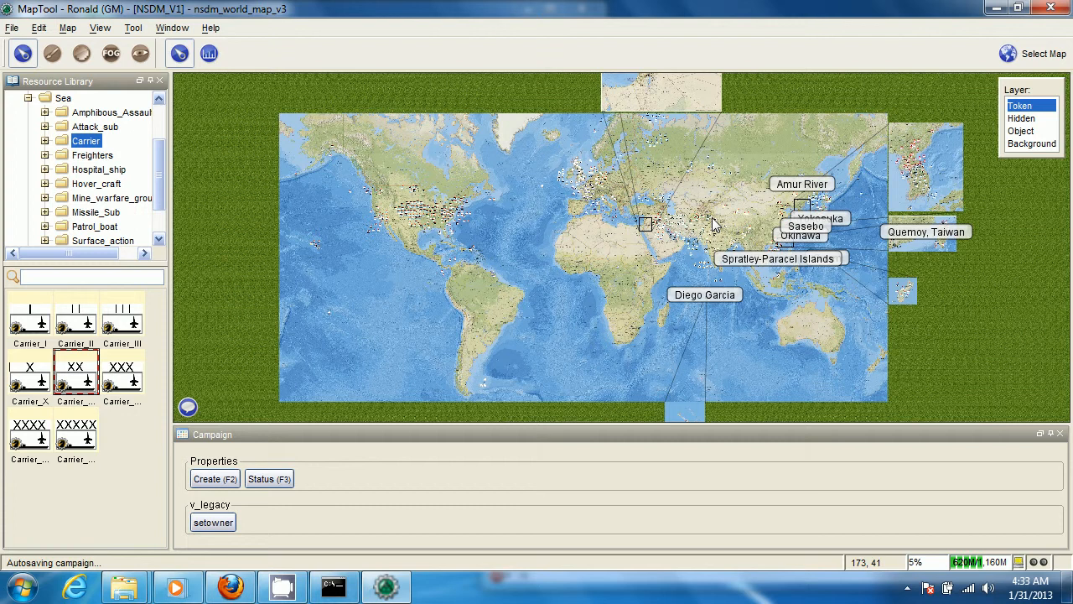
scroll(712, 218, "up", 2)
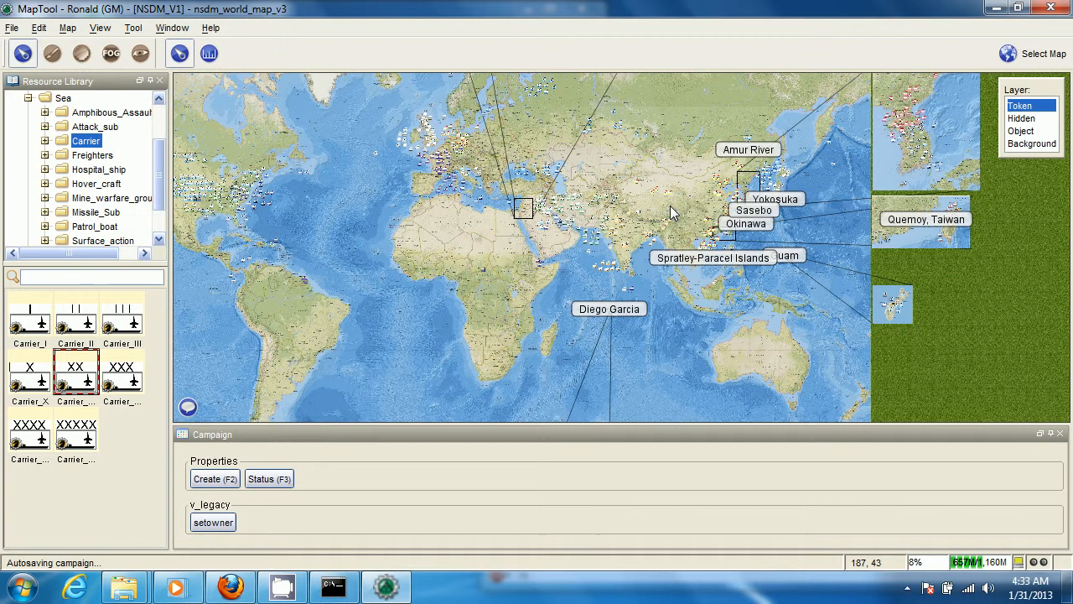
left_click_drag(670, 206, 735, 201)
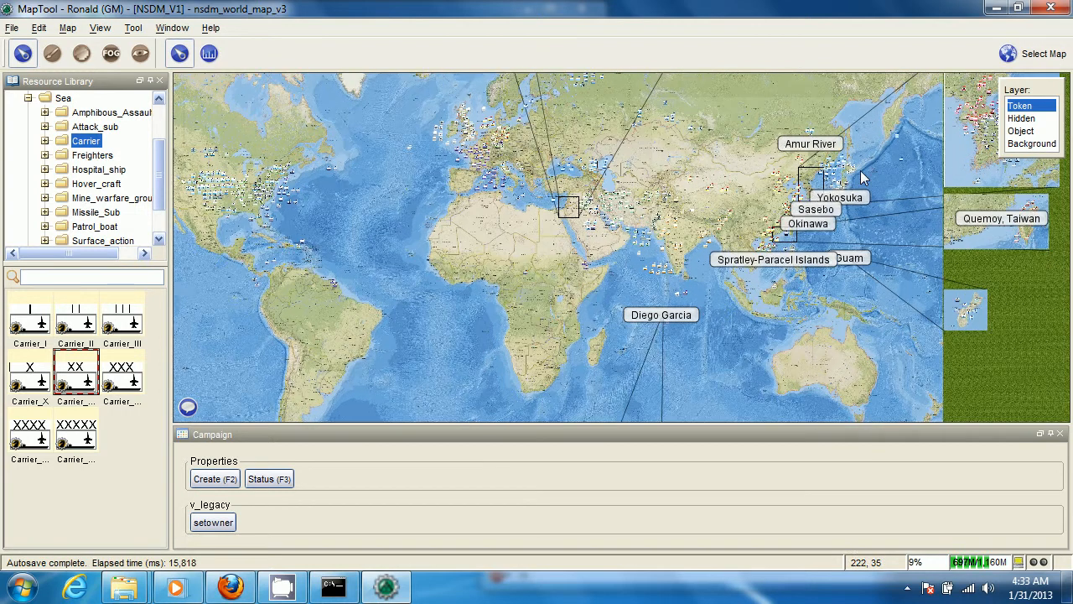
scroll(847, 280, "up", 4)
scroll(838, 199, "up", 5)
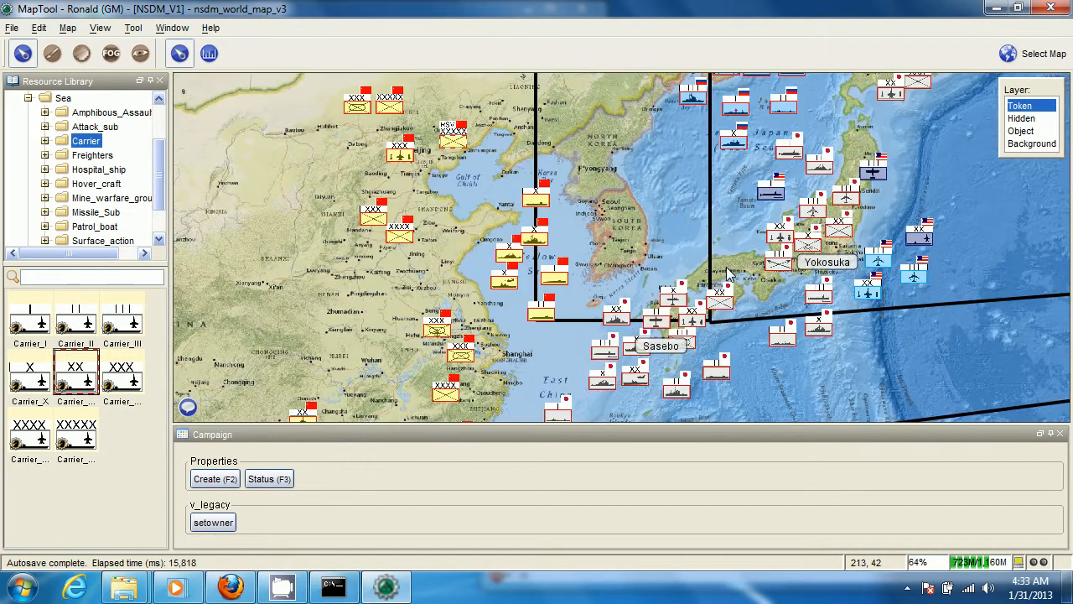
scroll(755, 293, "down", 1)
scroll(759, 295, "down", 8)
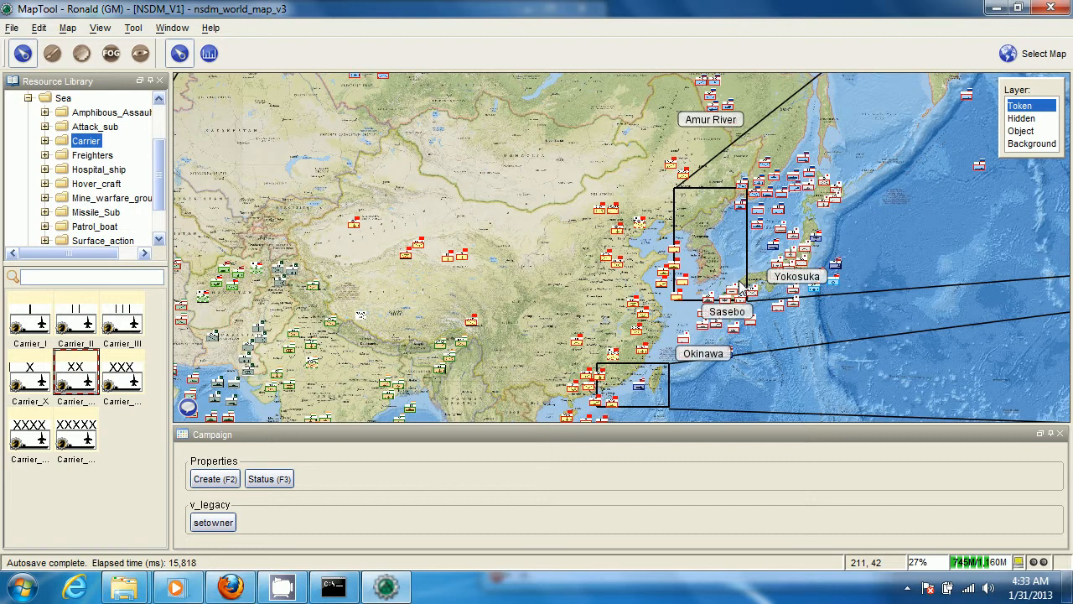
scroll(777, 310, "down", 1)
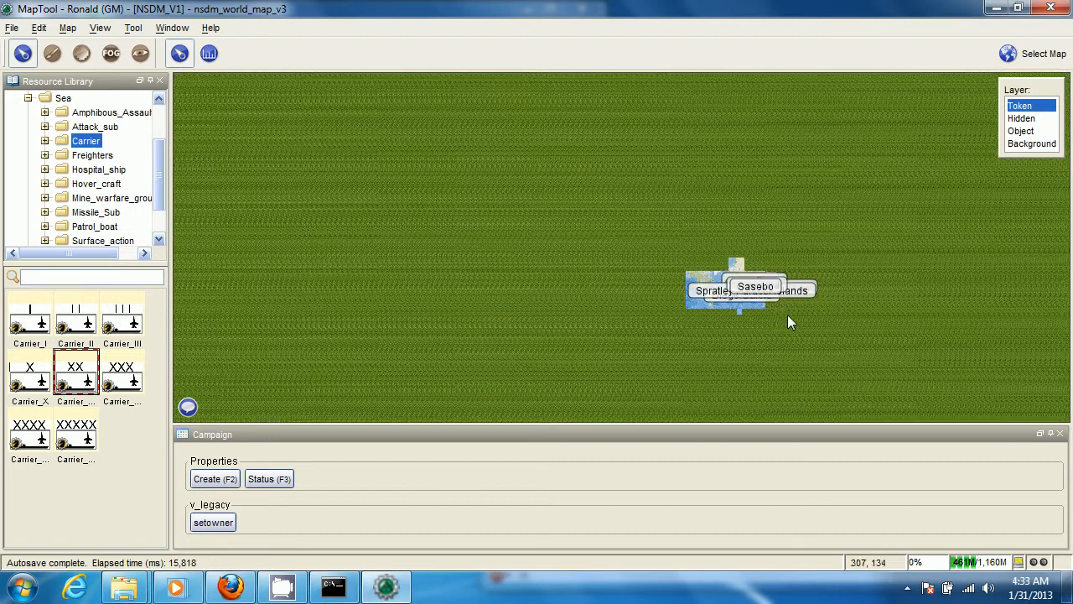
scroll(788, 315, "up", 2)
scroll(786, 312, "up", 6)
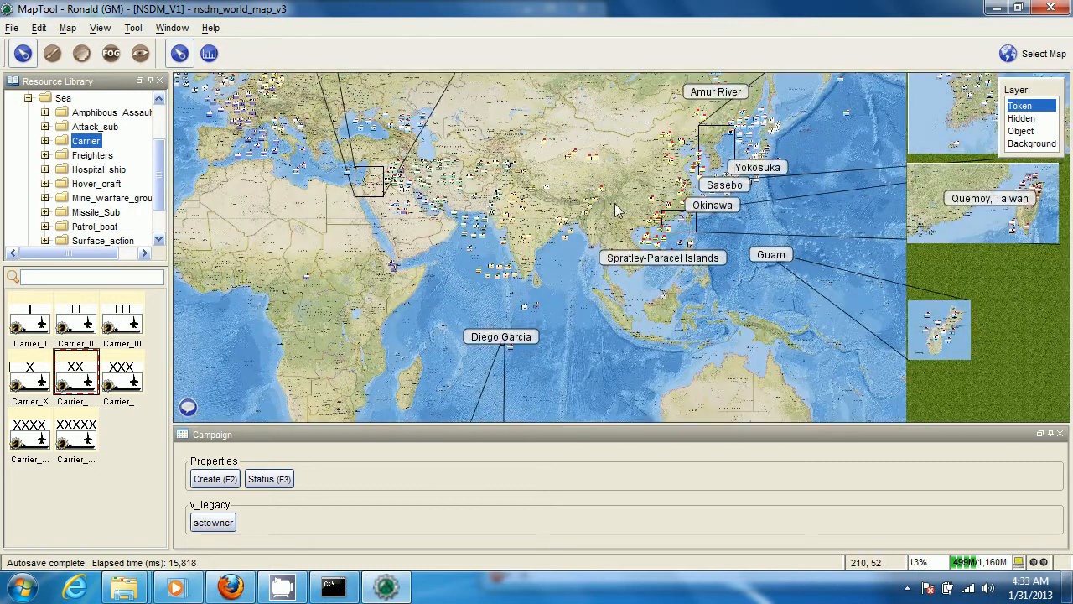
left_click_drag(614, 204, 573, 248)
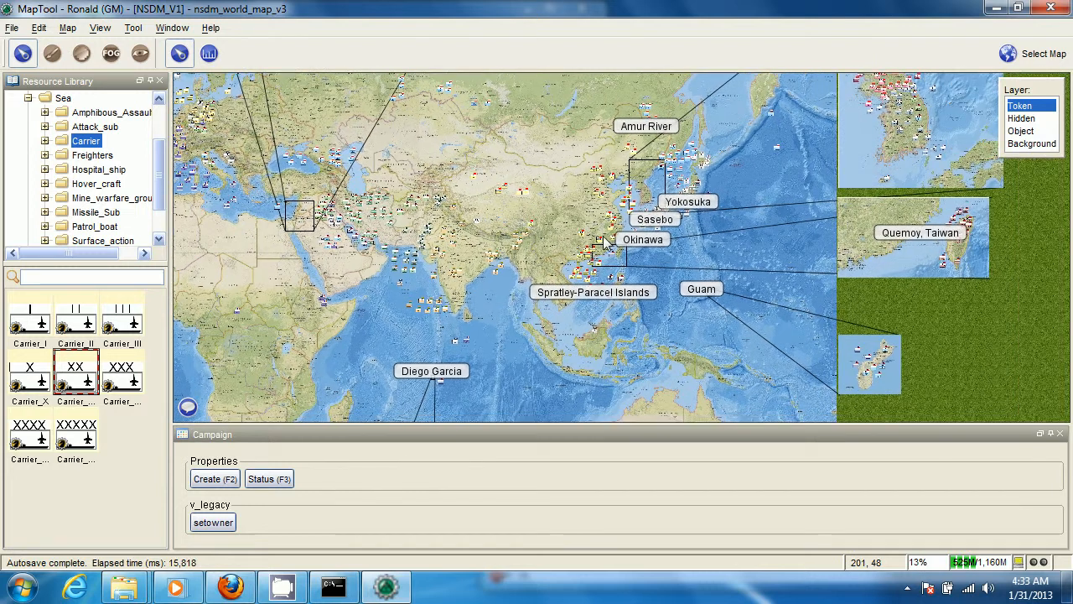
mouse_move(601, 248)
left_click_drag(415, 232, 736, 308)
scroll(722, 272, "down", 6)
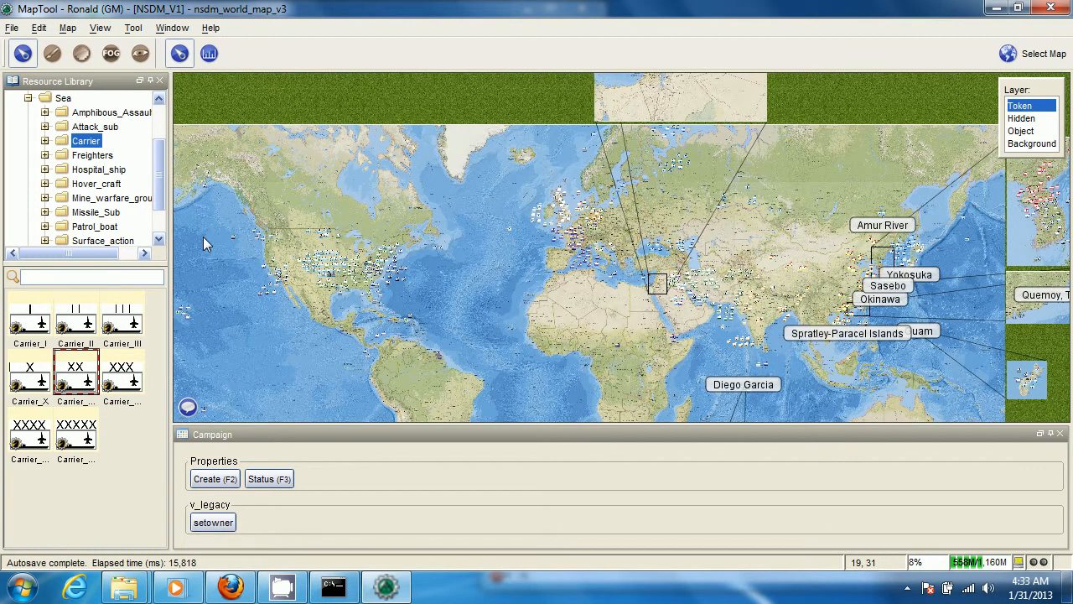
Add a text label reading "My house is here" beside the RSV XX token near Indianapolis
left_click_drag(203, 236, 431, 245)
scroll(613, 256, "up", 12)
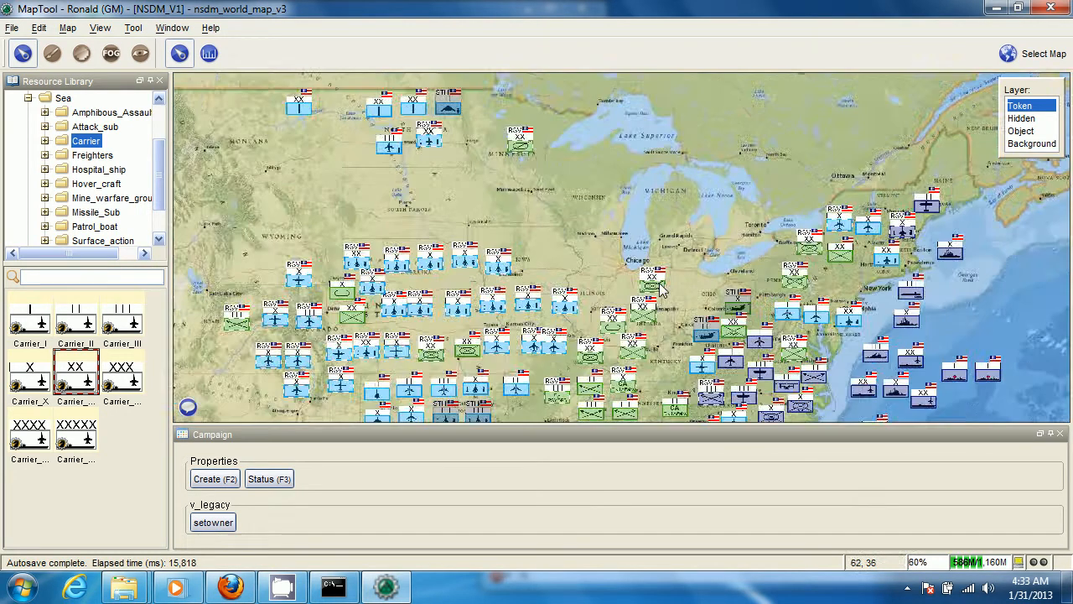
scroll(663, 264, "up", 5)
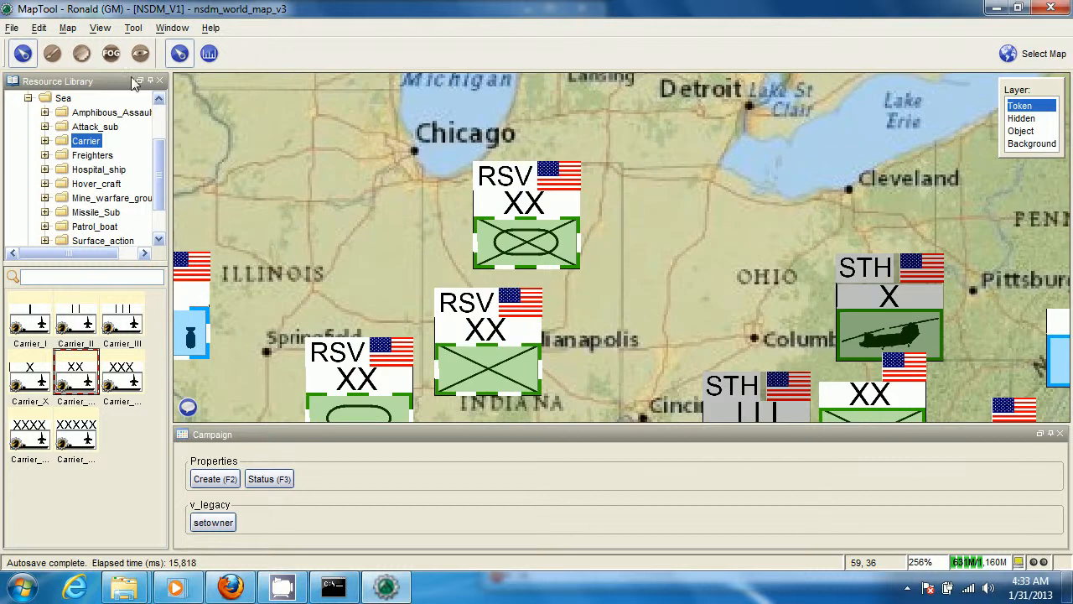
left_click(52, 53)
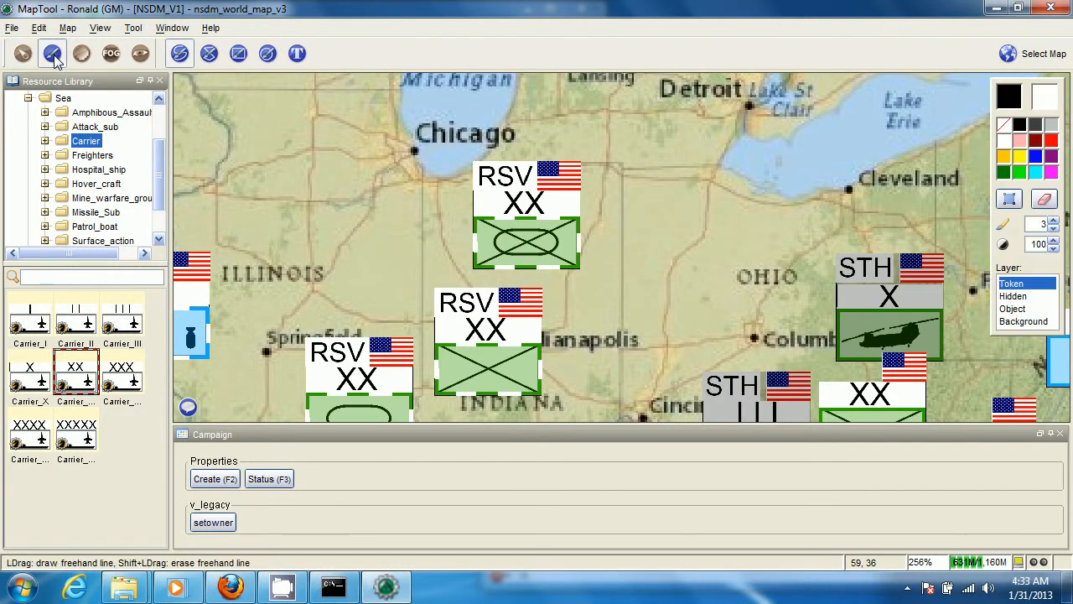
left_click(297, 58)
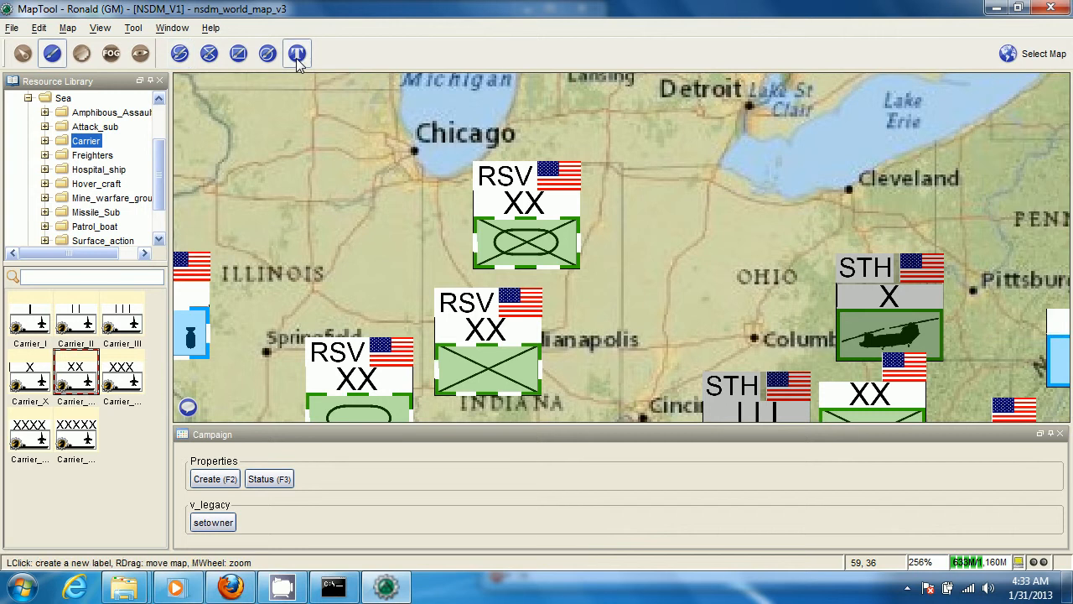
left_click(562, 303)
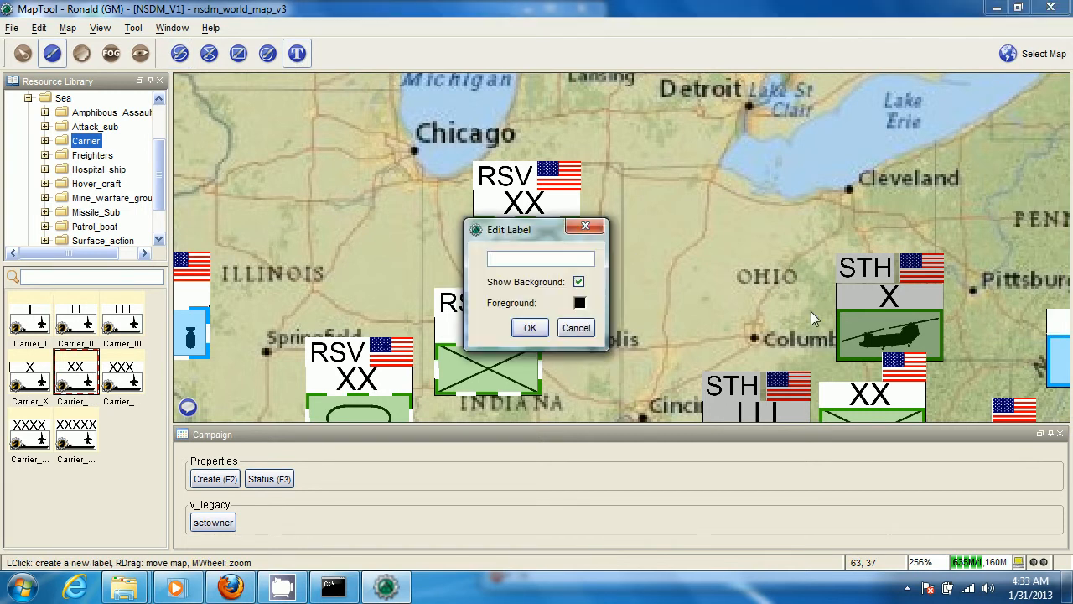
type("My house is here")
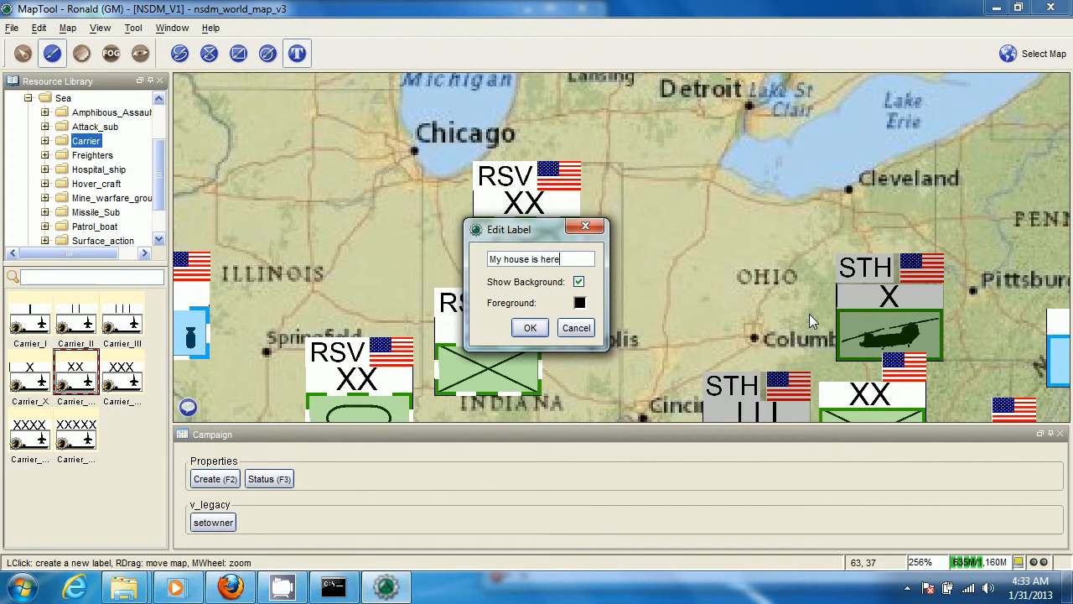
key("Return")
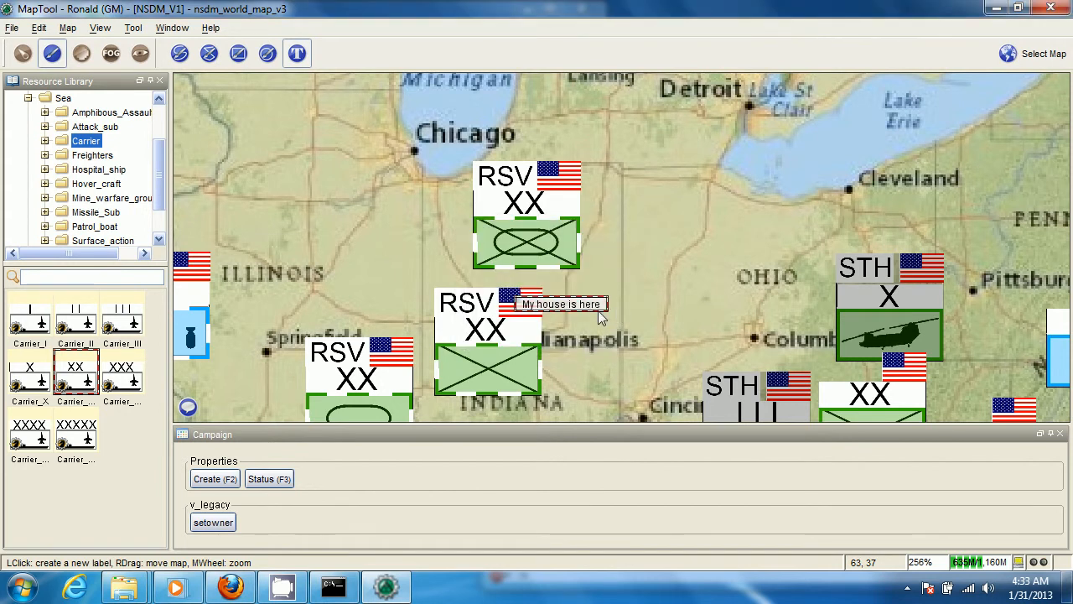
Add a second text label reading "Gencon" without a background just above Indianapolis
scroll(586, 313, "down", 4)
scroll(585, 316, "down", 20)
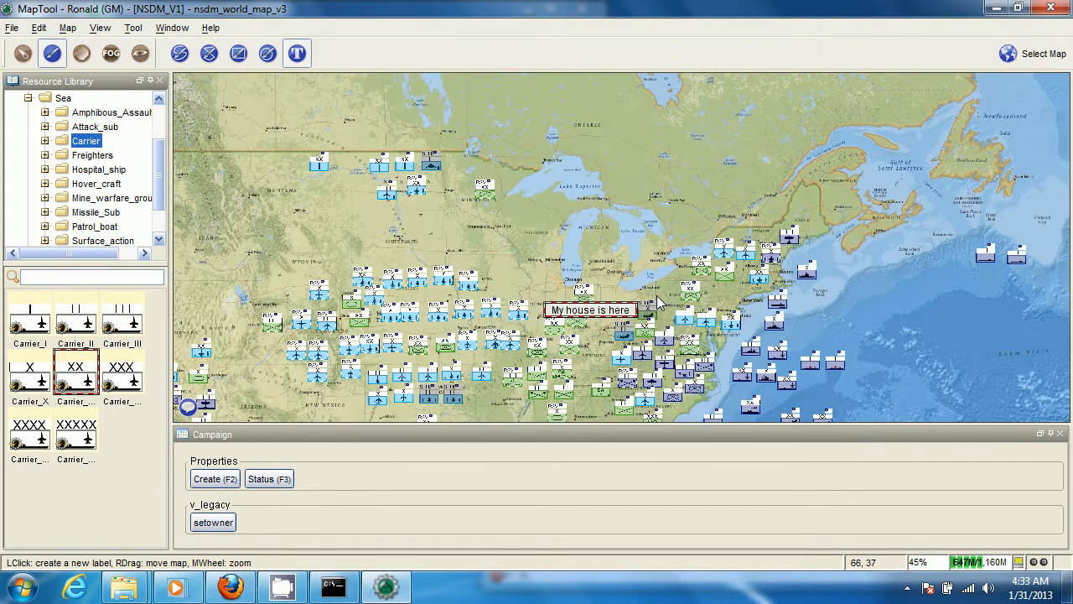
scroll(676, 300, "up", 16)
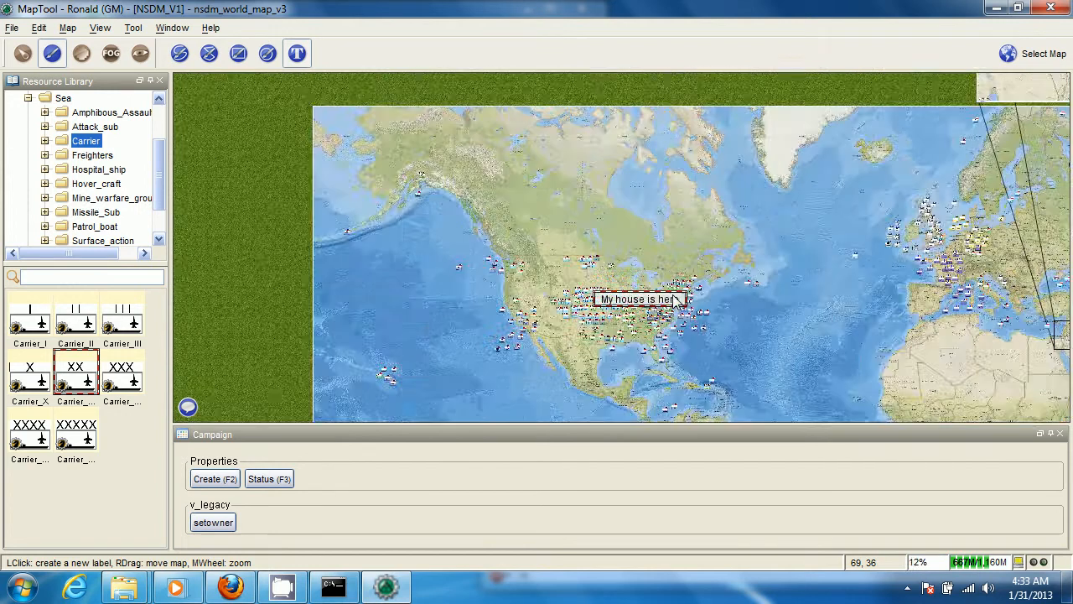
scroll(545, 356, "up", 14)
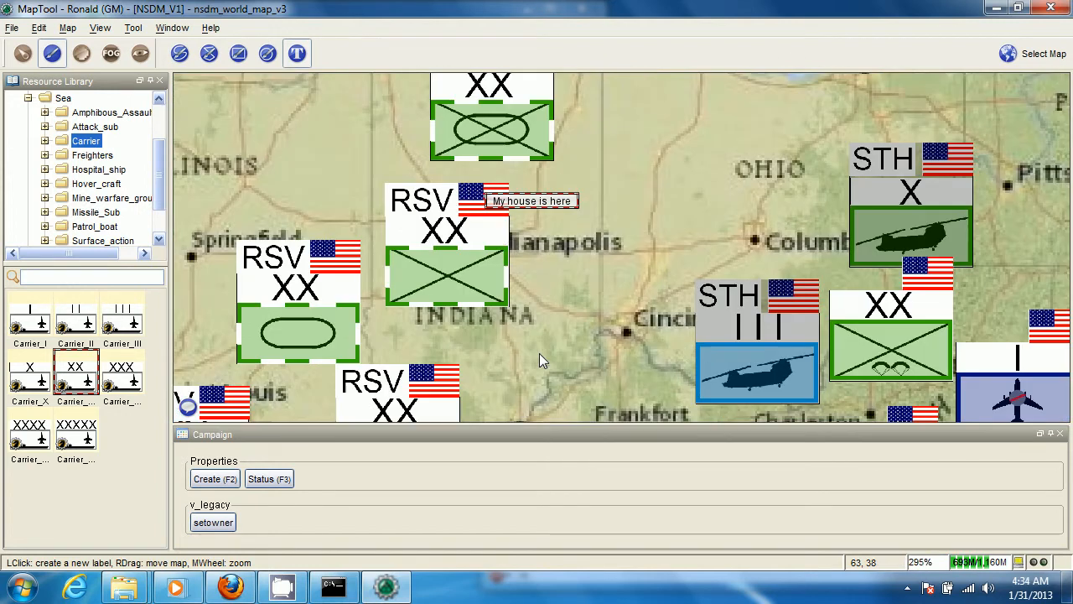
left_click(518, 231)
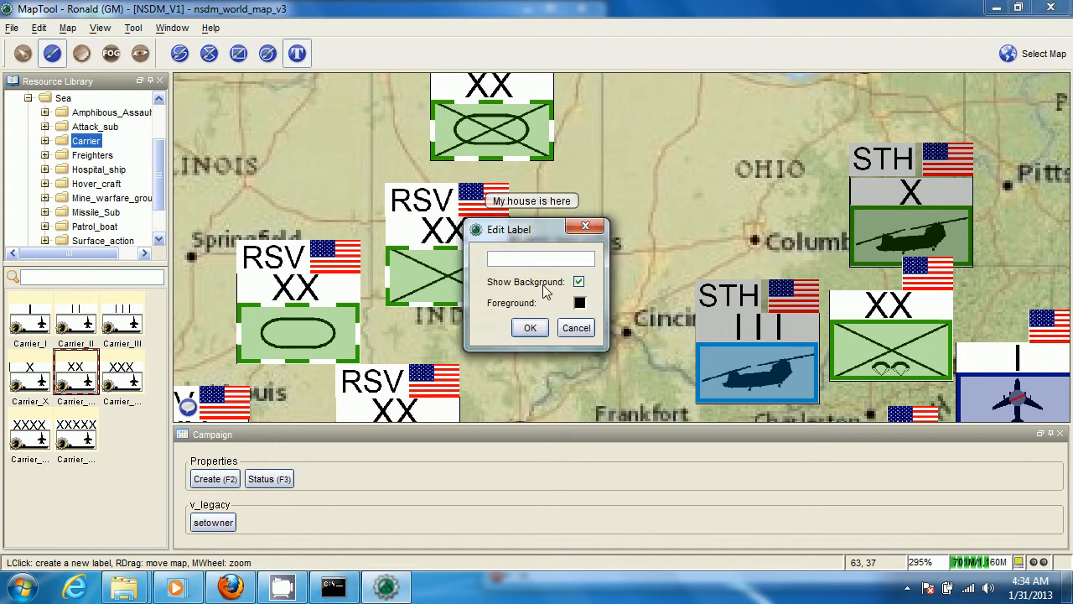
left_click(577, 282)
left_click(560, 260)
type("Gencon")
key("Return")
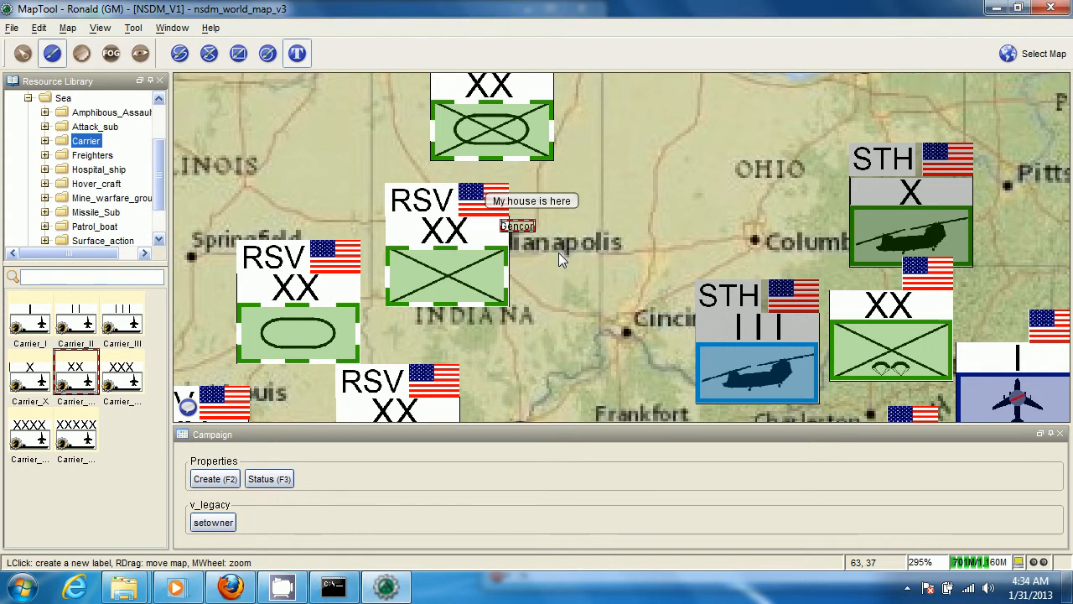
Delete the "Gencon" and "My house is here" labels near Indianapolis
scroll(521, 234, "up", 5)
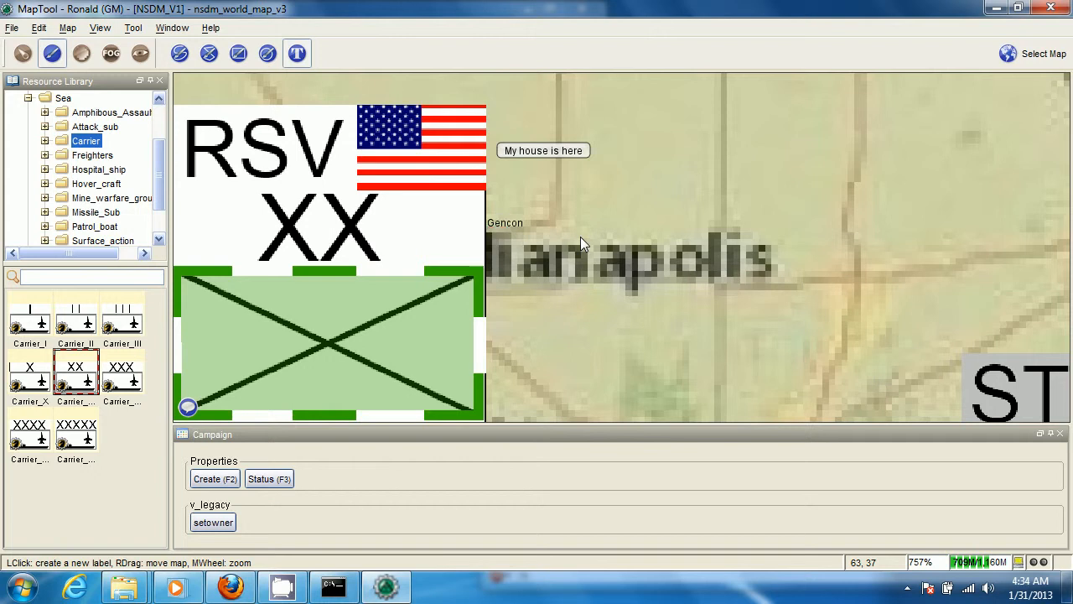
scroll(582, 241, "down", 1)
scroll(580, 236, "down", 15)
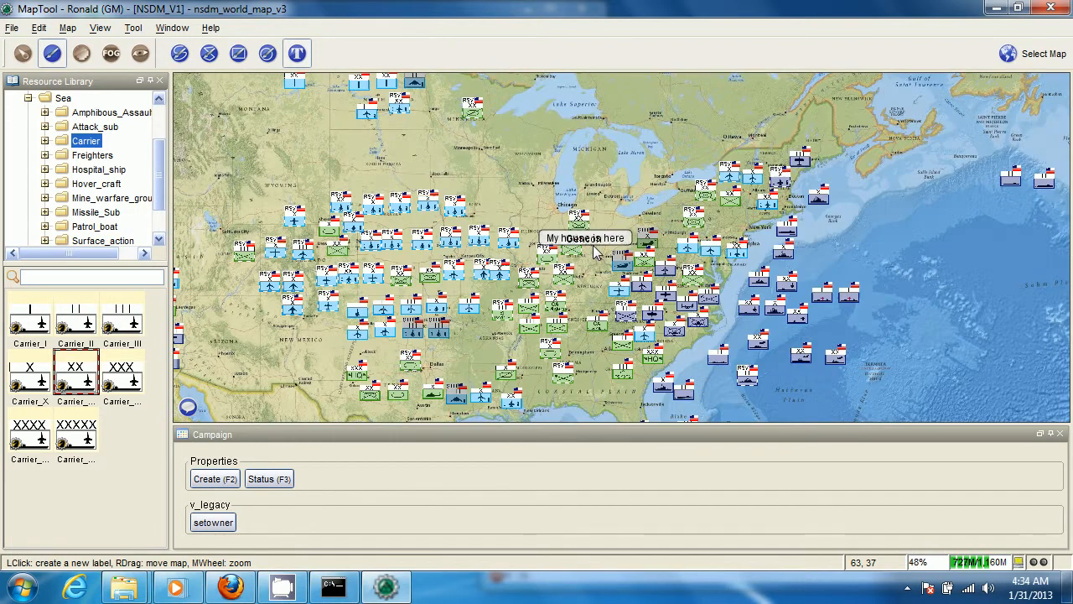
scroll(594, 250, "down", 14)
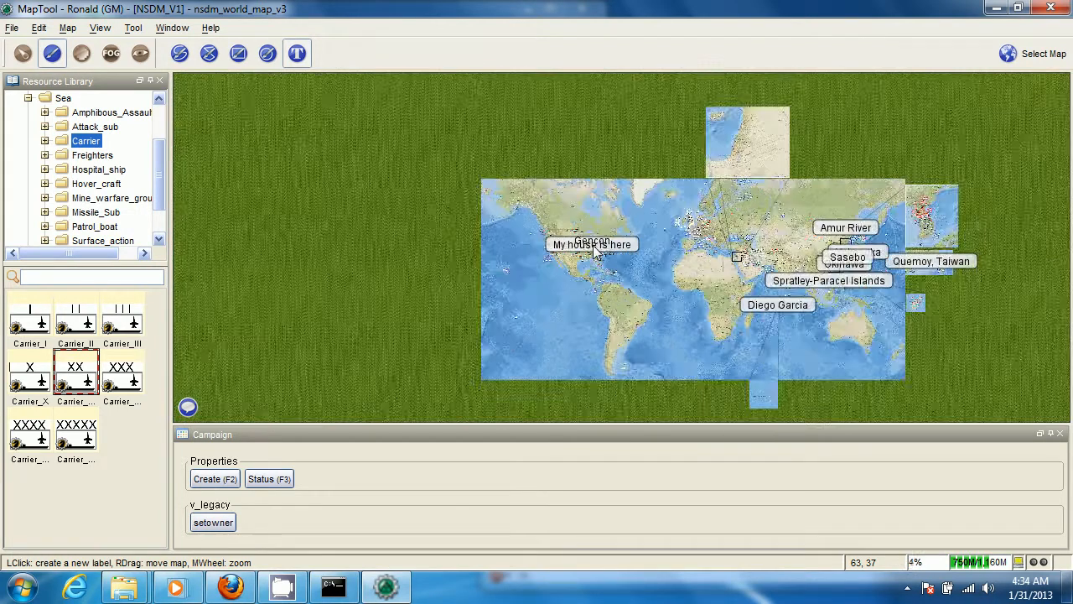
scroll(593, 249, "up", 3)
scroll(593, 250, "up", 20)
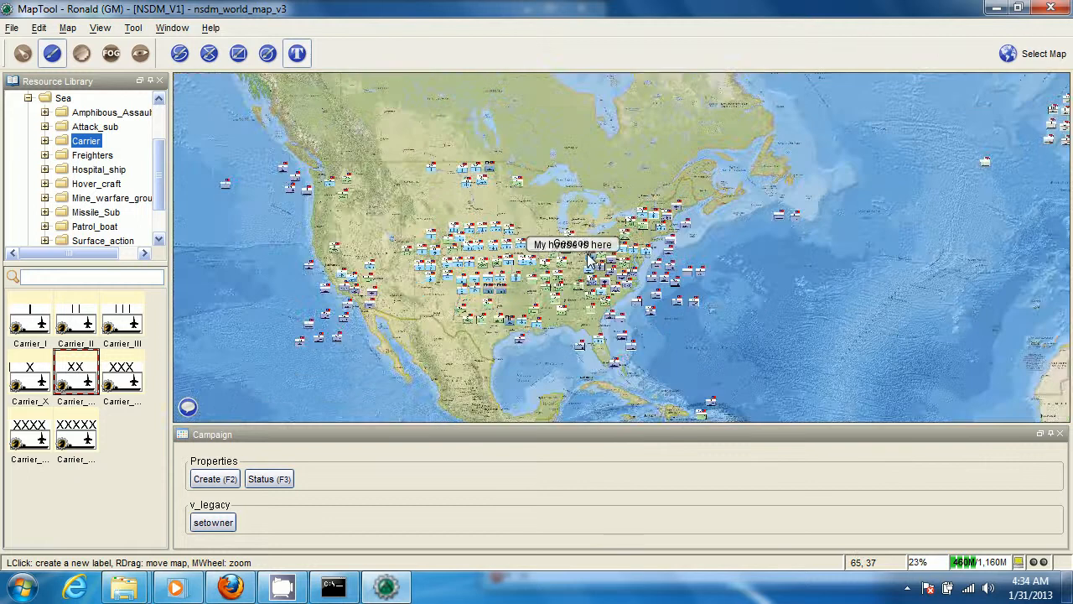
scroll(552, 191, "up", 2)
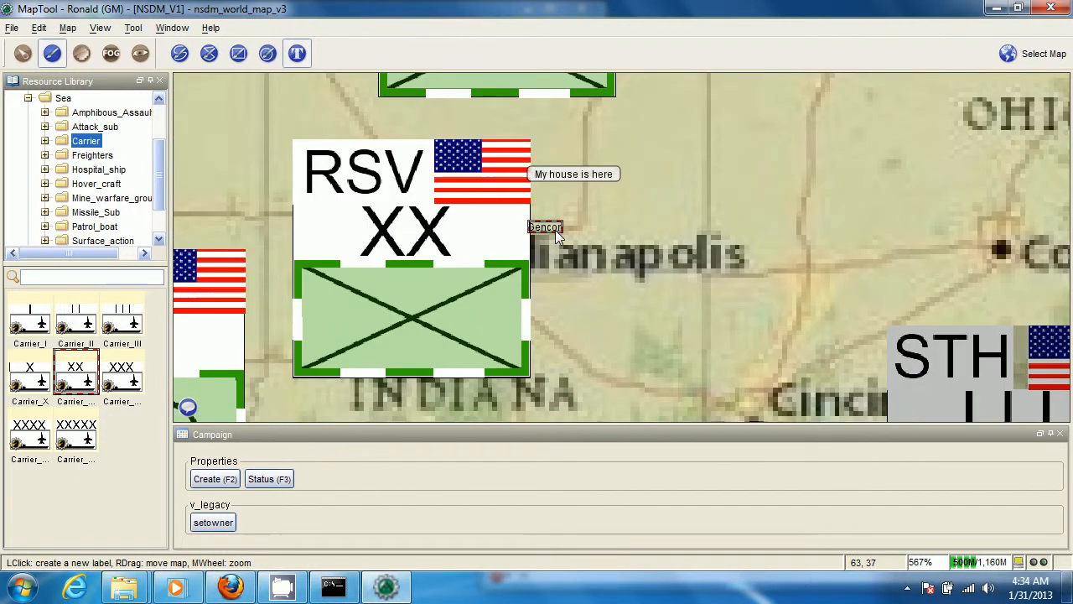
key("Delete")
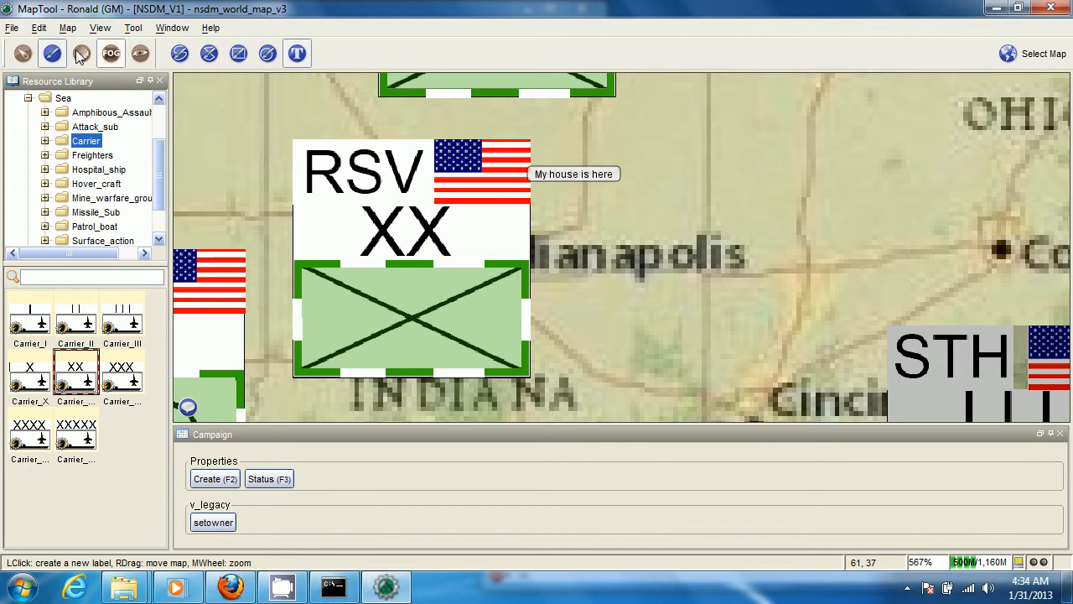
left_click(23, 55)
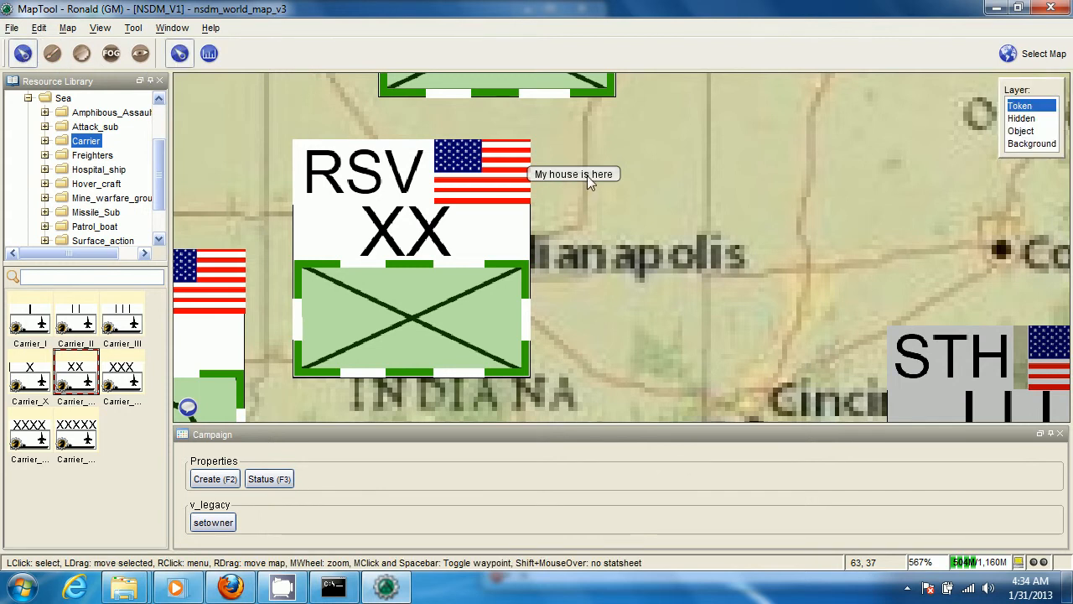
left_click(52, 54)
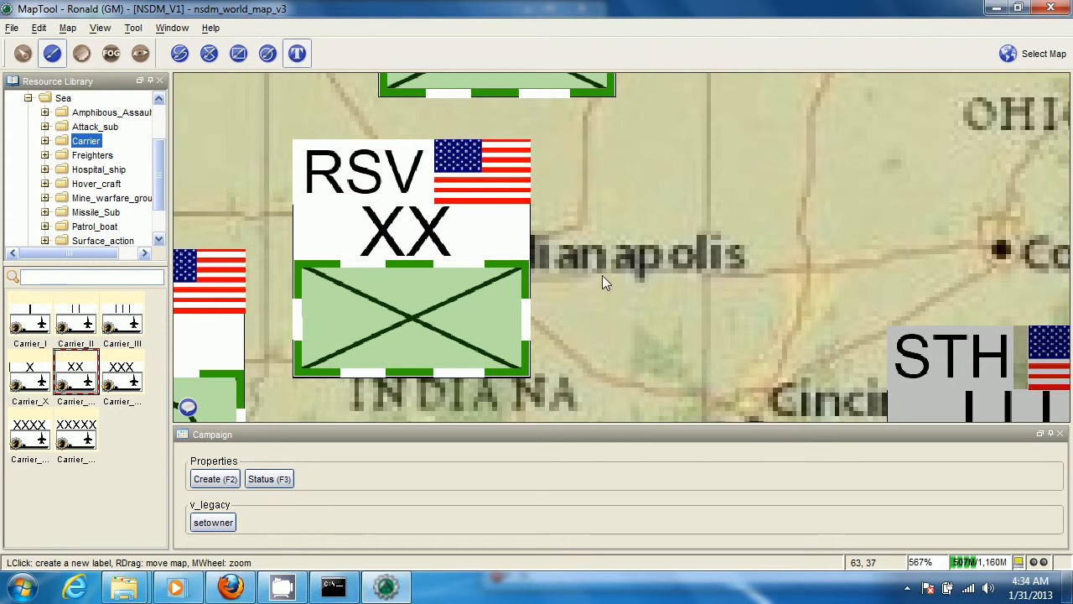
Draw a thin straight black line across Ontario, from north of Thunder Bay to Gouin Reservoir, and set the pen width to 53
scroll(602, 275, "down", 3)
scroll(470, 181, "down", 4)
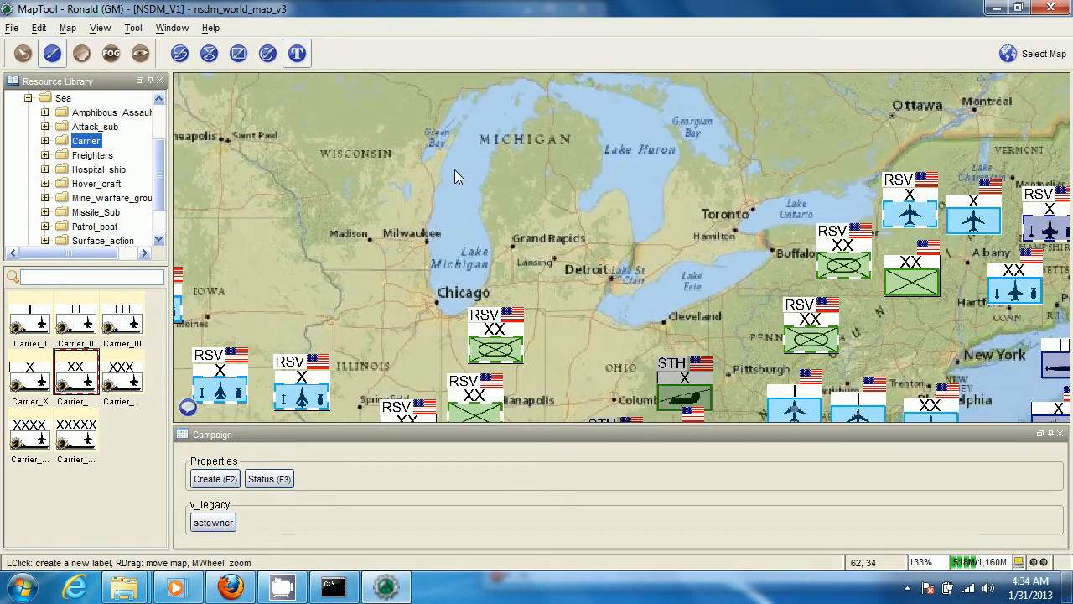
left_click_drag(454, 169, 452, 262)
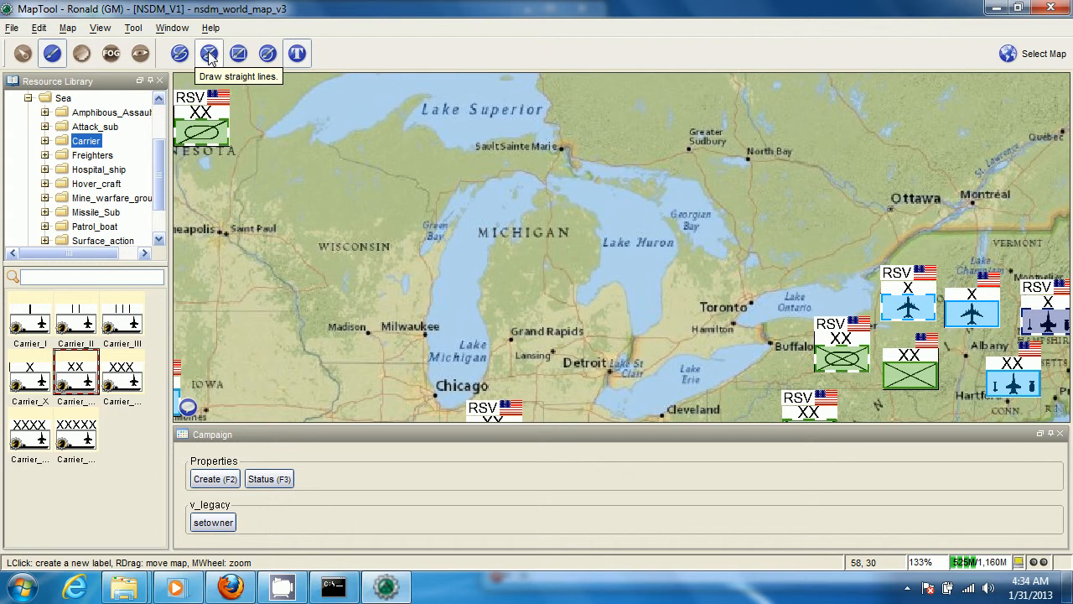
left_click(209, 54)
left_click_drag(609, 194, 613, 375)
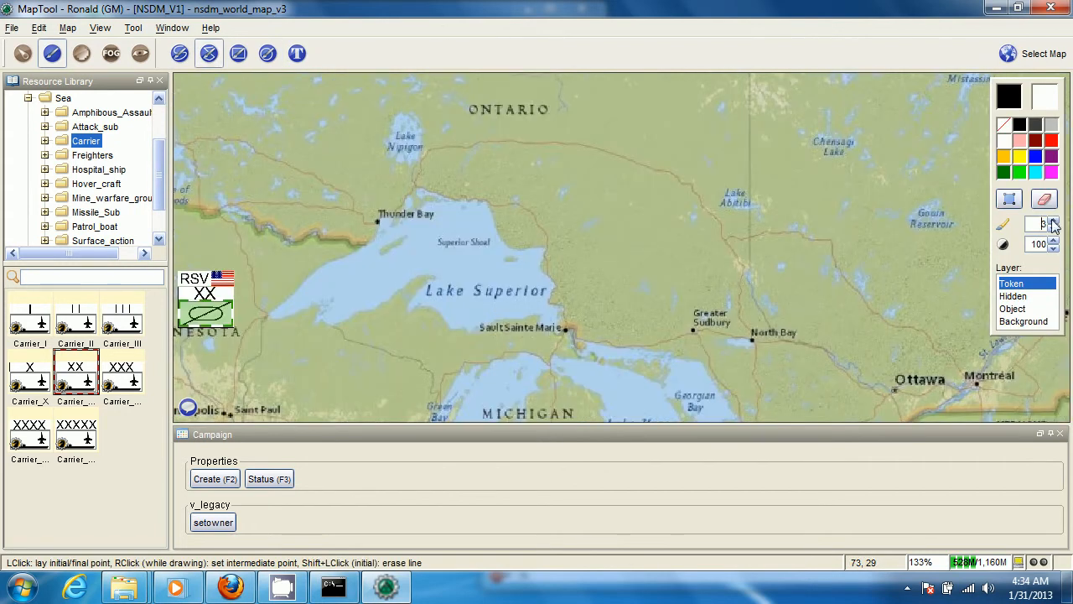
left_click_drag(1054, 224, 1054, 225)
left_click(353, 164)
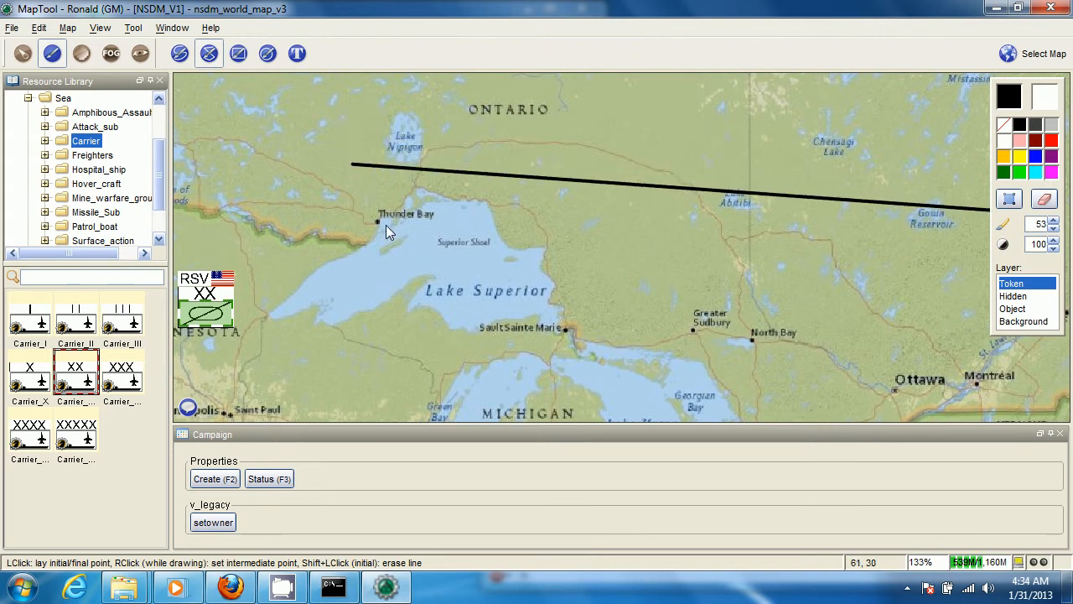
Draw two thick straight black lines that cross each other over Lake Superior
left_click(355, 113)
left_click(725, 363)
scroll(717, 343, "down", 8)
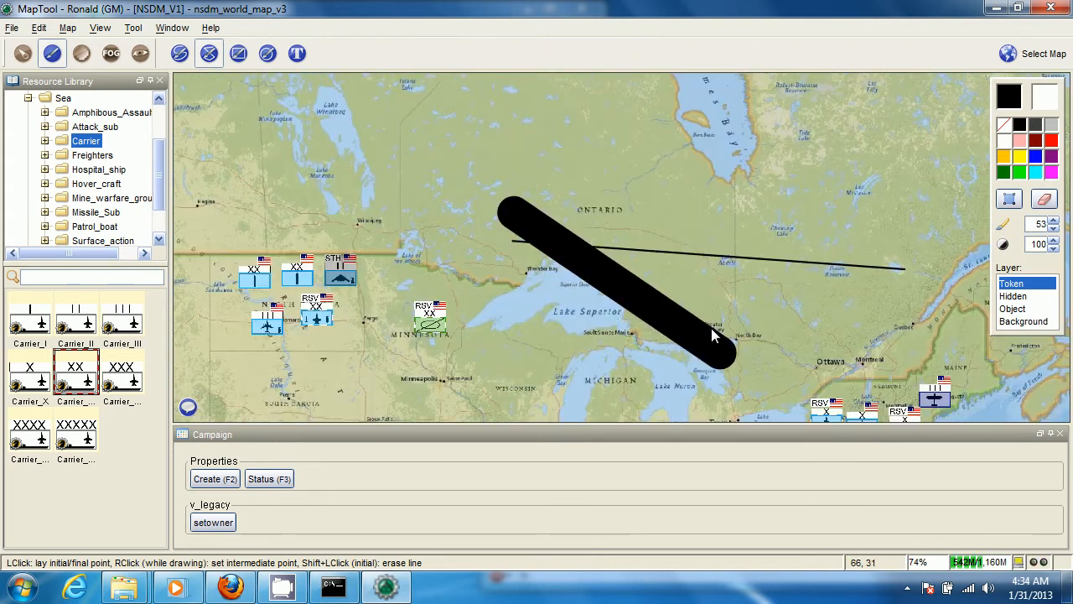
left_click_drag(711, 328, 458, 164)
left_click(479, 134)
left_click(334, 329)
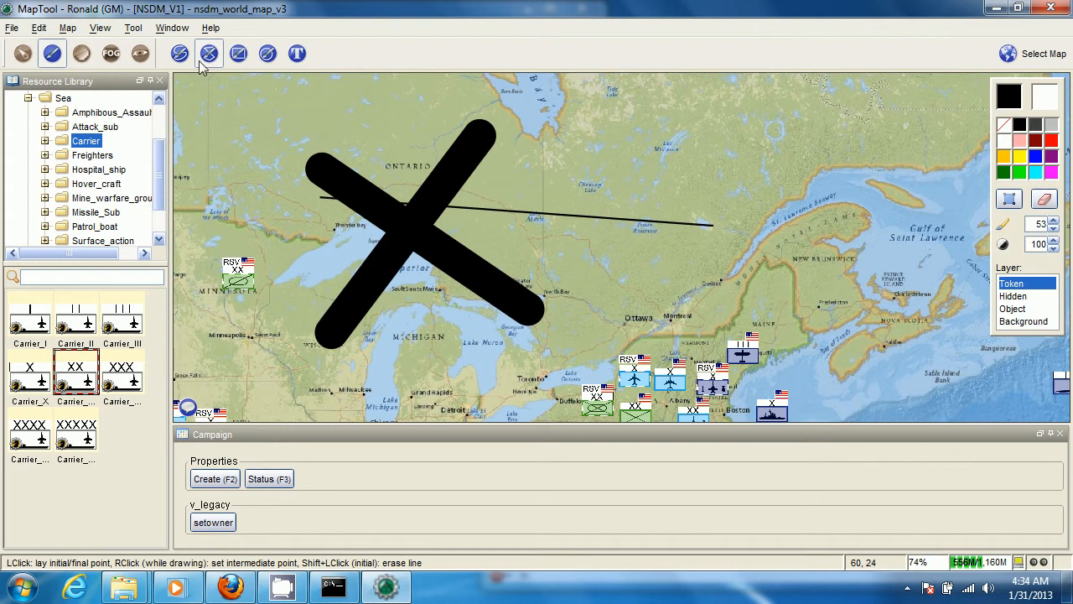
Draw a rectangle with a thick black border and white fill north of the crossing lines, between Manitoba and Quebec
left_click(230, 57)
left_click_drag(330, 241, 441, 402)
left_click(324, 105)
left_click(661, 301)
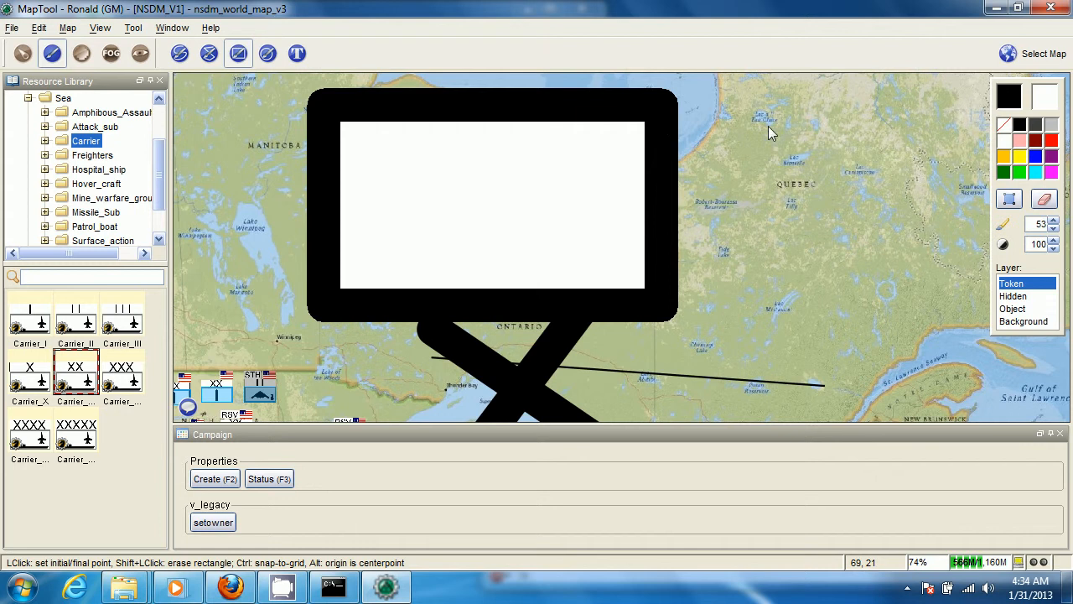
Set the fill to none and draw a larger black-bordered rectangle around the white-filled one
left_click(1005, 126)
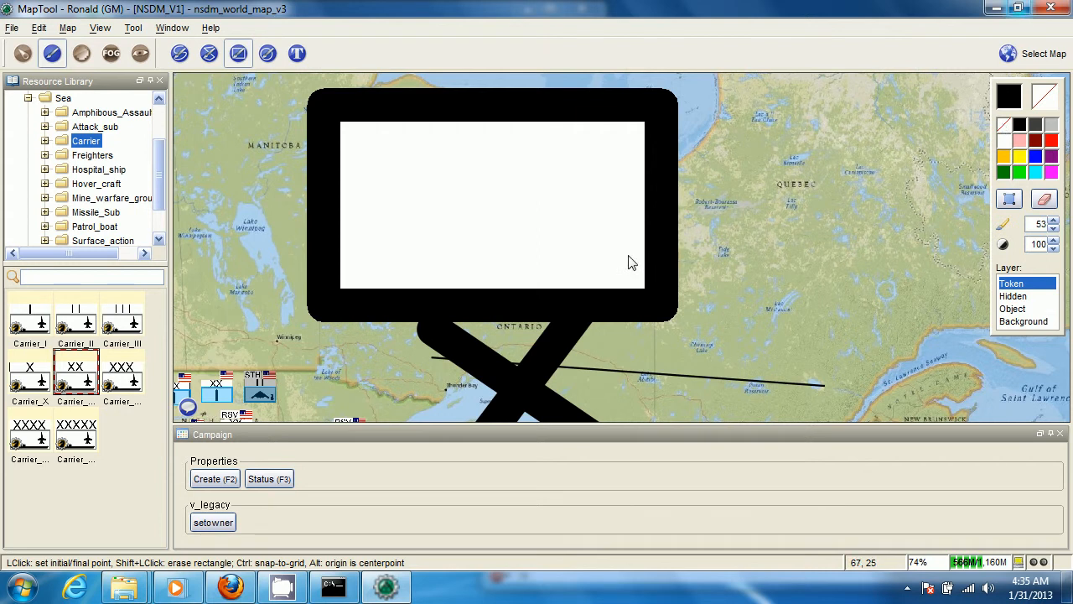
scroll(494, 179, "down", 1)
scroll(494, 179, "down", 1)
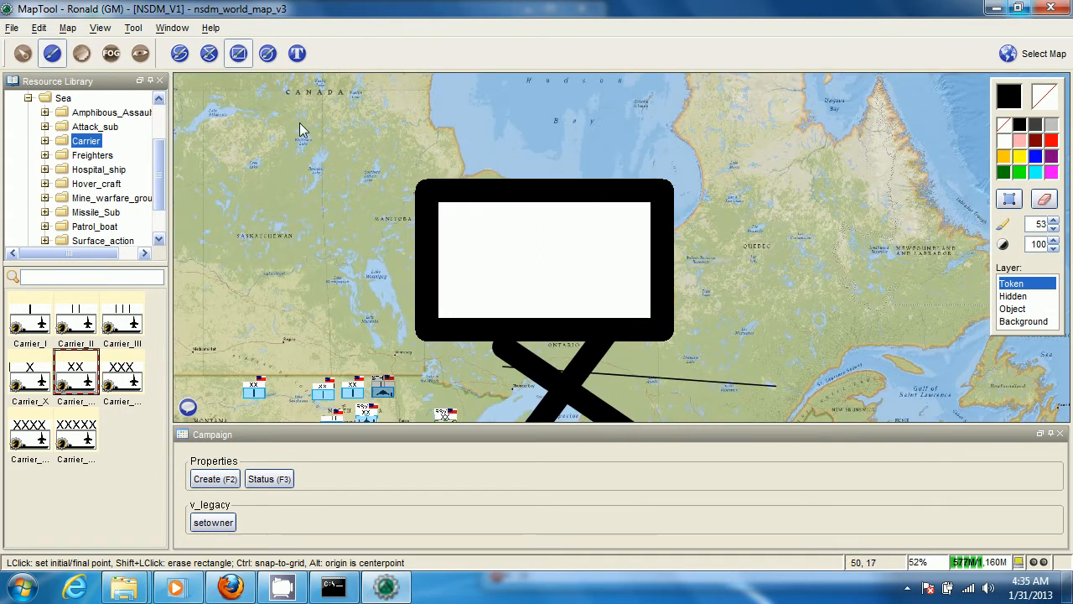
left_click(289, 121)
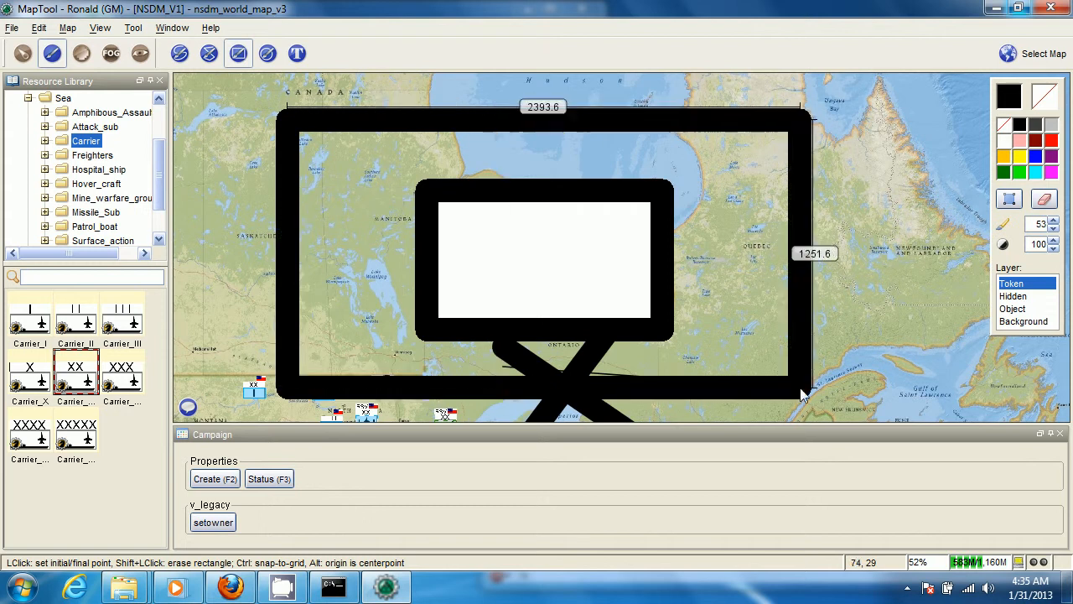
left_click(821, 424)
scroll(810, 383, "down", 1)
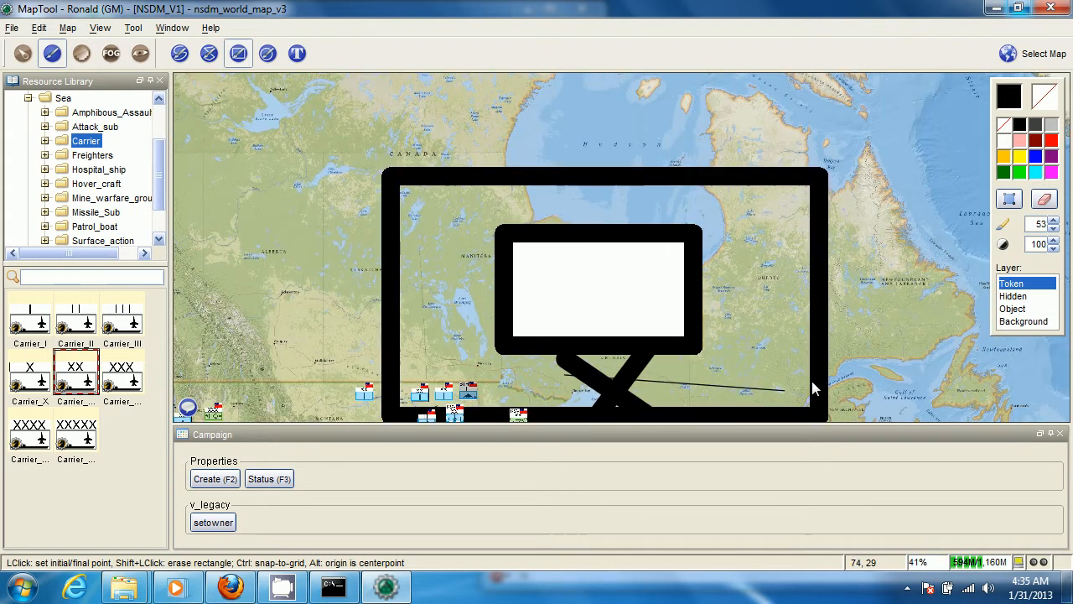
Set the fill back to white and erase all the drawn lines and rectangles over Canada with one large erasing rectangle
right_click(1006, 140)
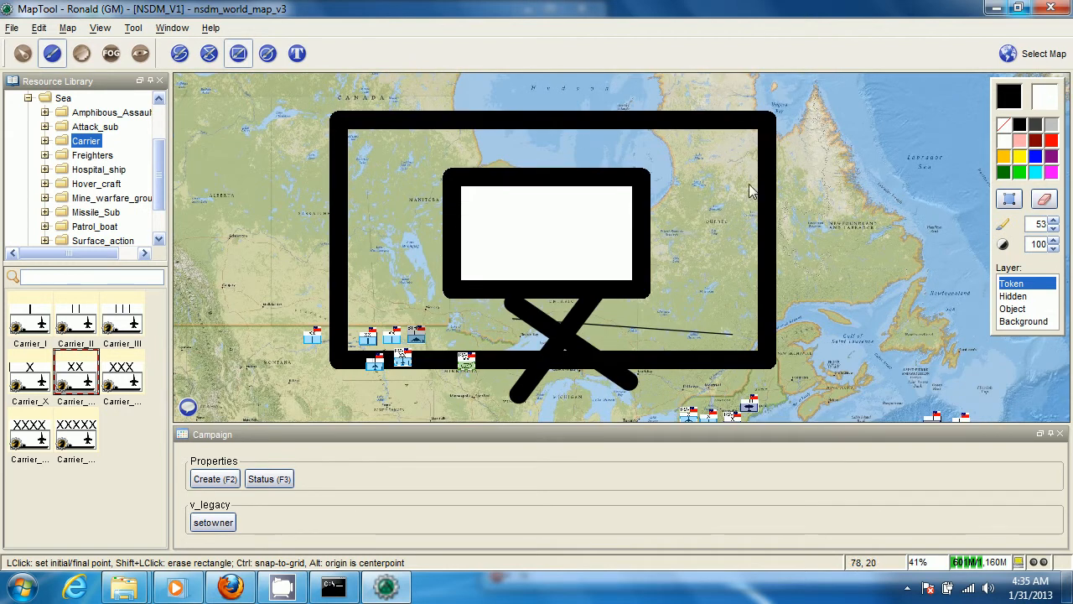
left_click(267, 74)
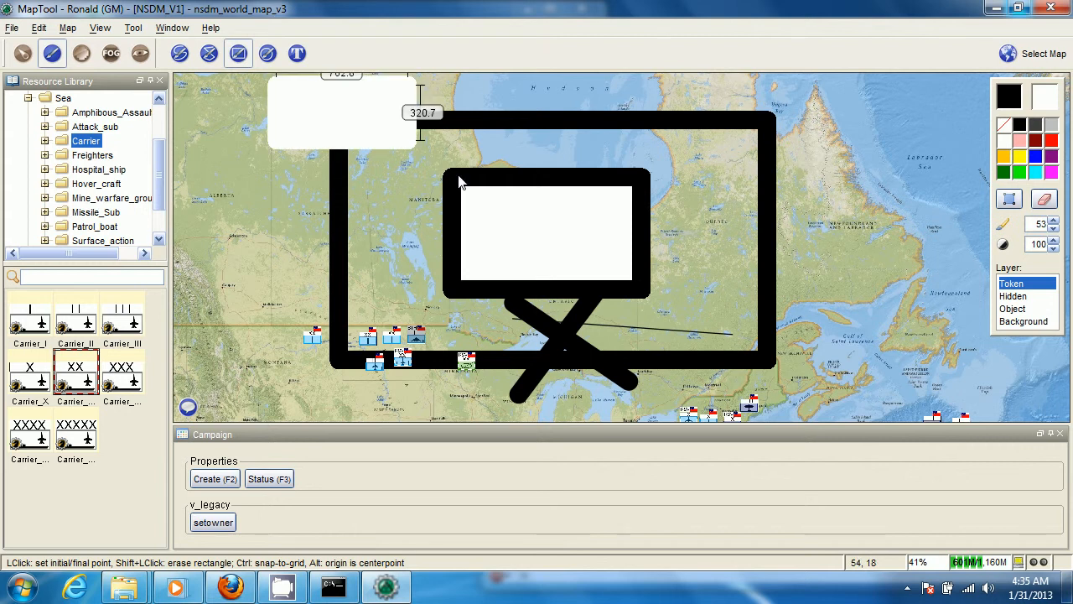
left_click(871, 409, "shift")
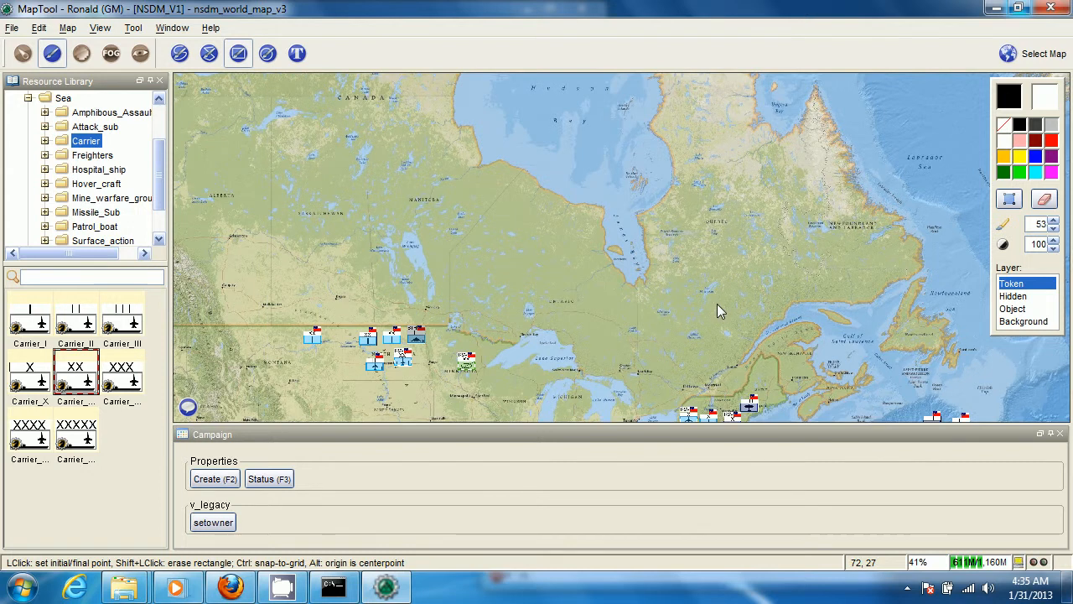
Examine the unit tokens across North America, Europe and the Middle East, the whole world map with its inset maps, and China
scroll(585, 282, "up", 4)
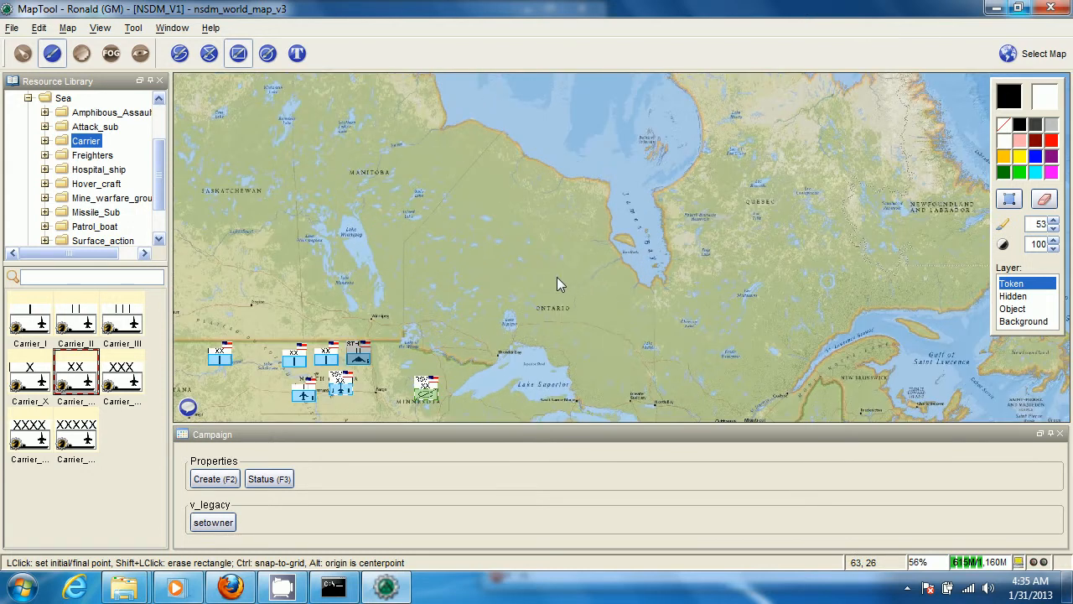
scroll(557, 277, "up", 4)
scroll(557, 277, "down", 7)
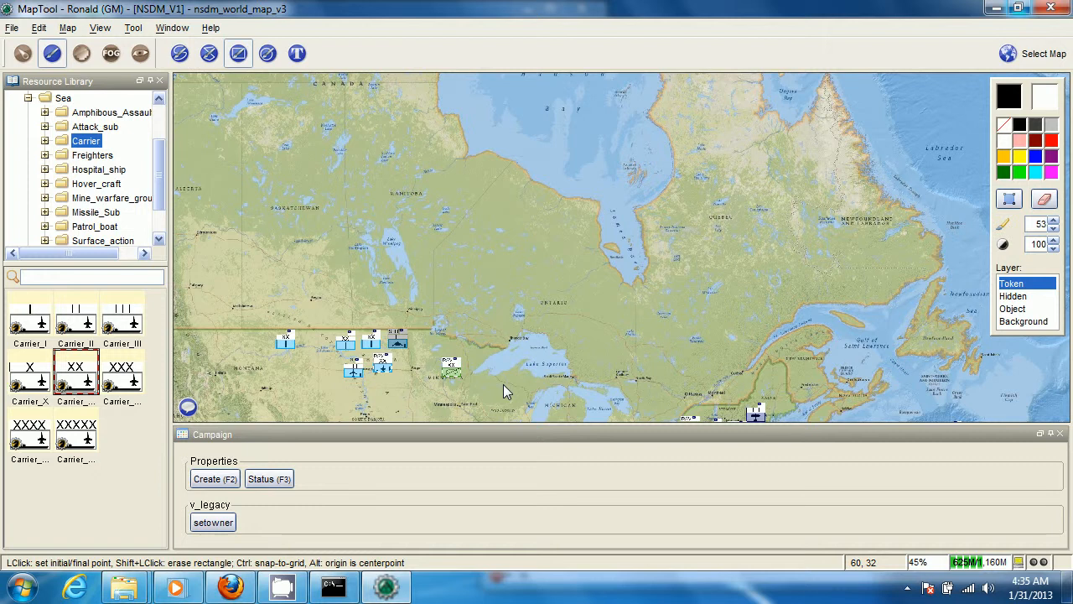
left_click_drag(503, 384, 586, 259)
scroll(554, 318, "down", 3)
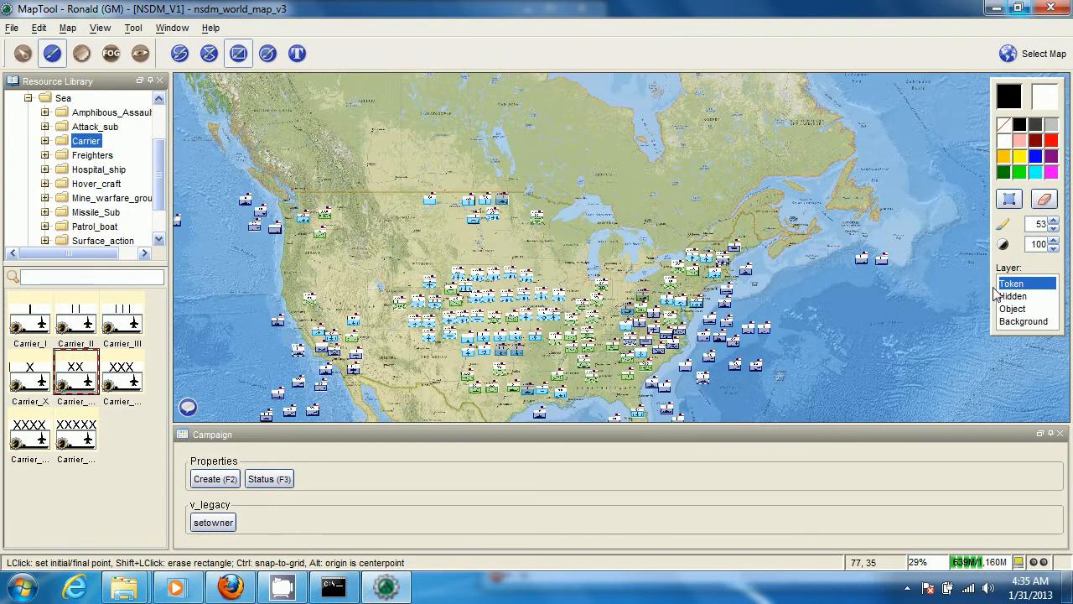
left_click_drag(994, 288, 200, 178)
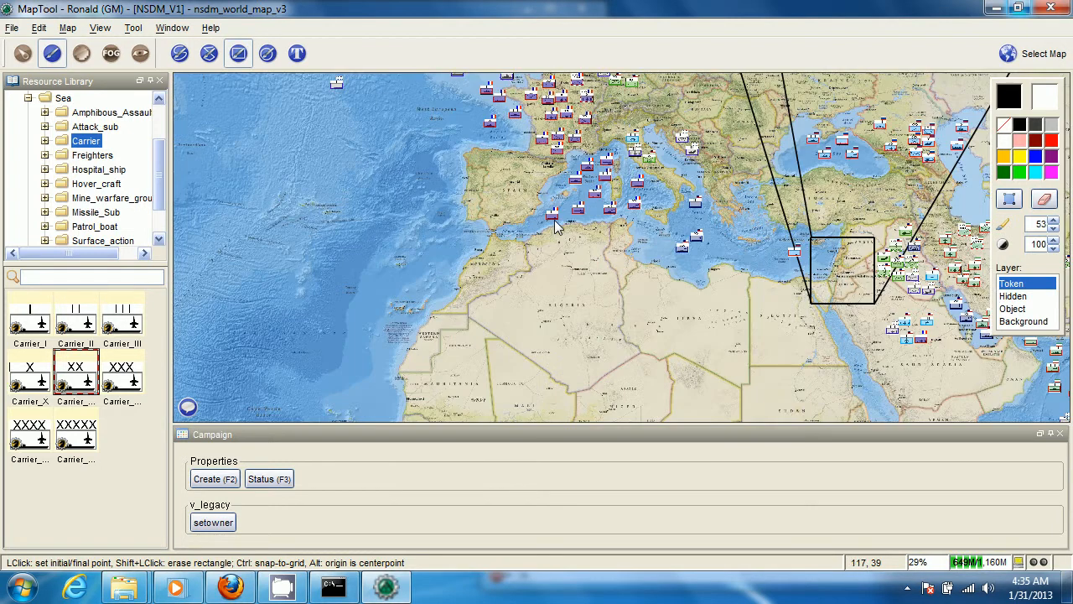
scroll(604, 240, "down", 3)
scroll(620, 241, "down", 5)
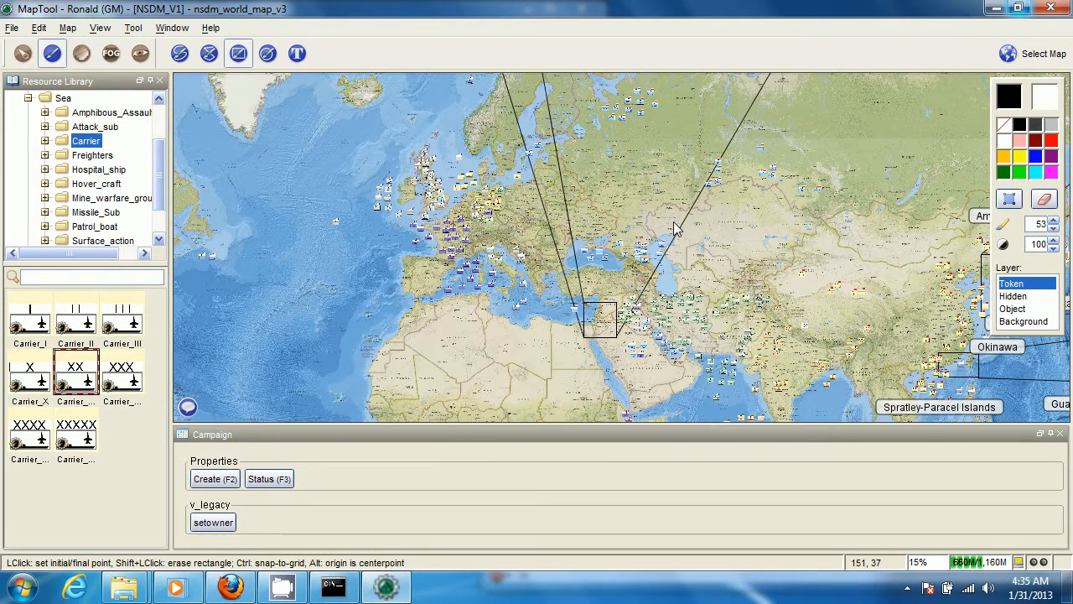
scroll(620, 241, "down", 4)
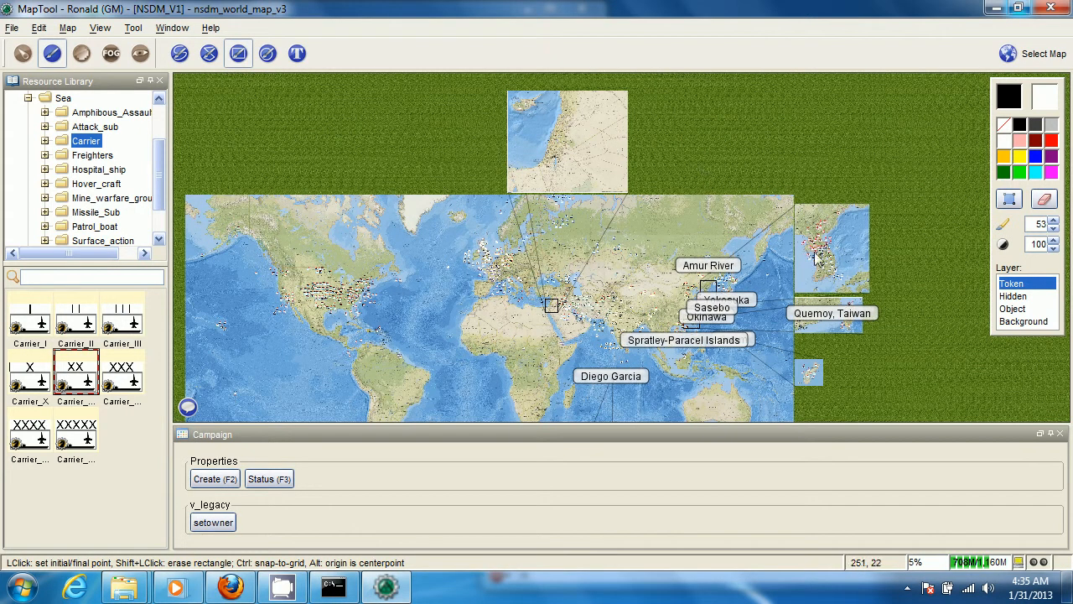
left_click_drag(834, 393, 835, 232)
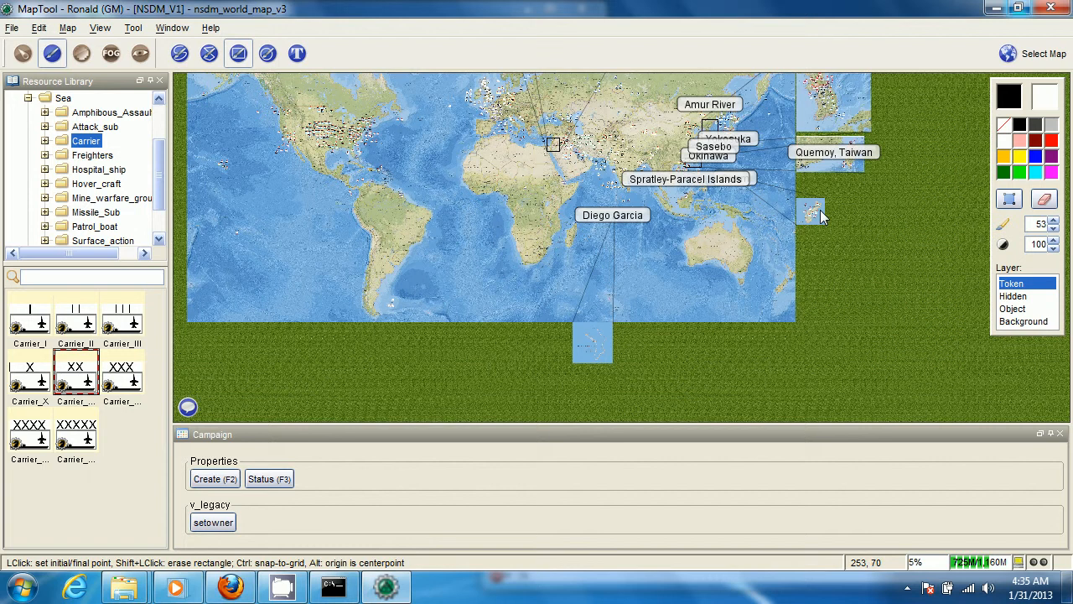
left_click_drag(545, 261, 622, 311)
scroll(670, 268, "up", 15)
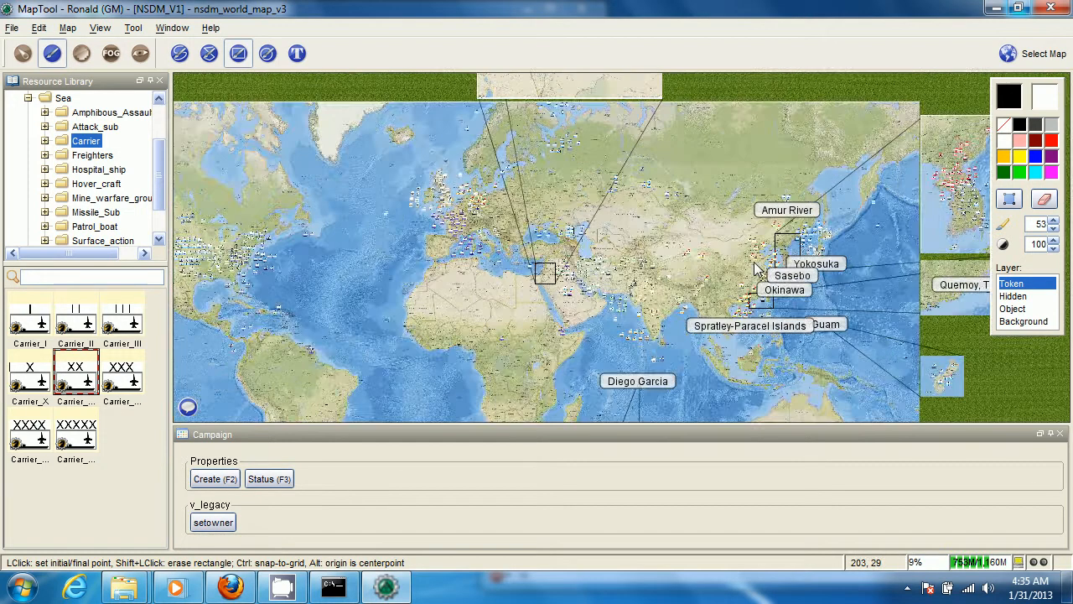
scroll(746, 285, "up", 2)
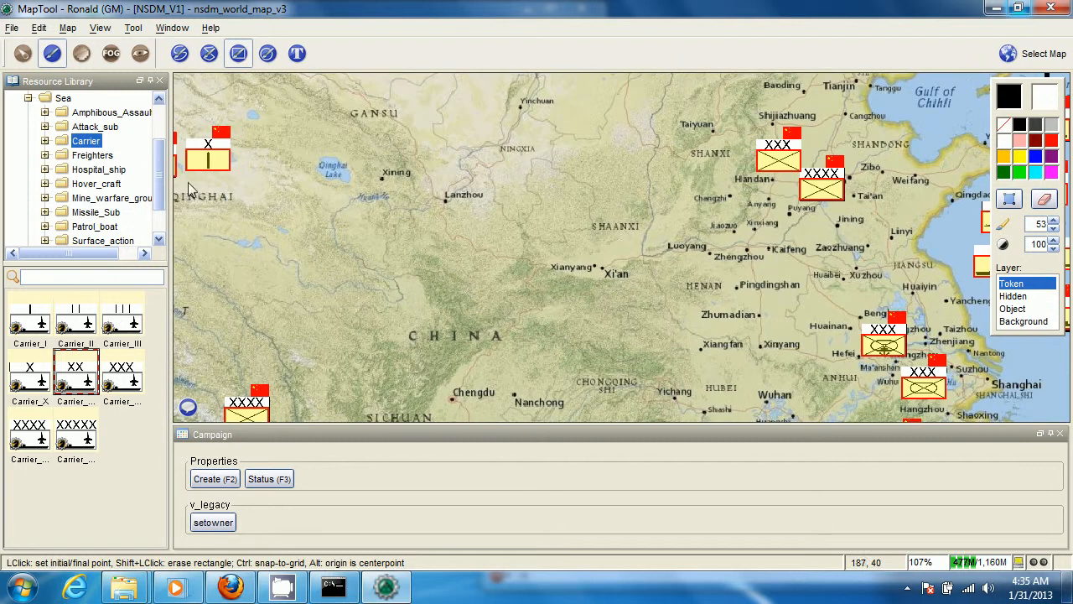
Collapse the Sea folder in the resource library, expand the Air folder and look through its aircraft types
left_click_drag(158, 157, 160, 126)
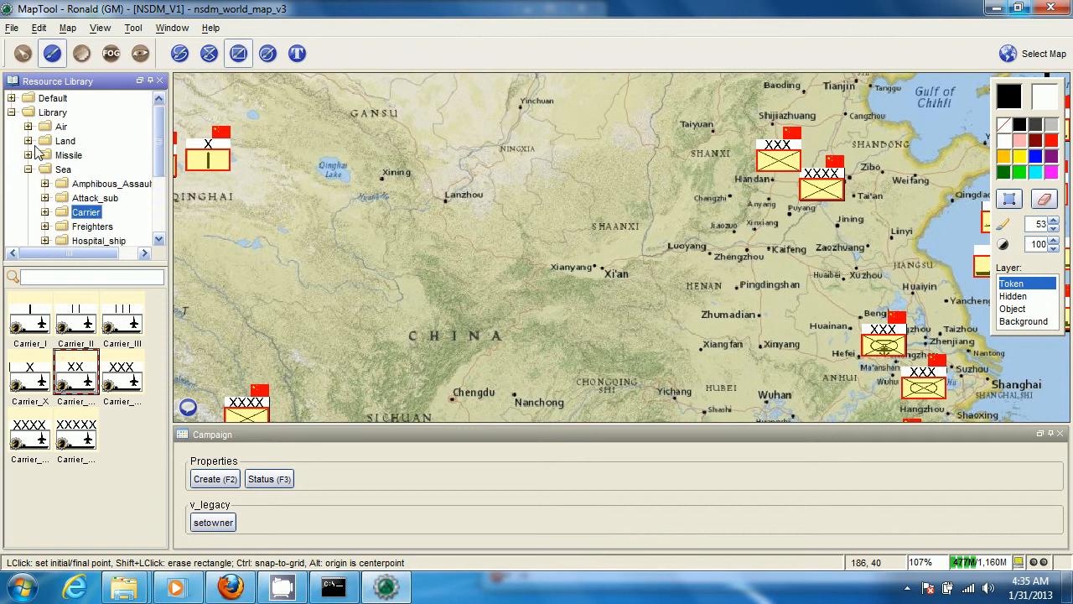
left_click(28, 169)
left_click(28, 126)
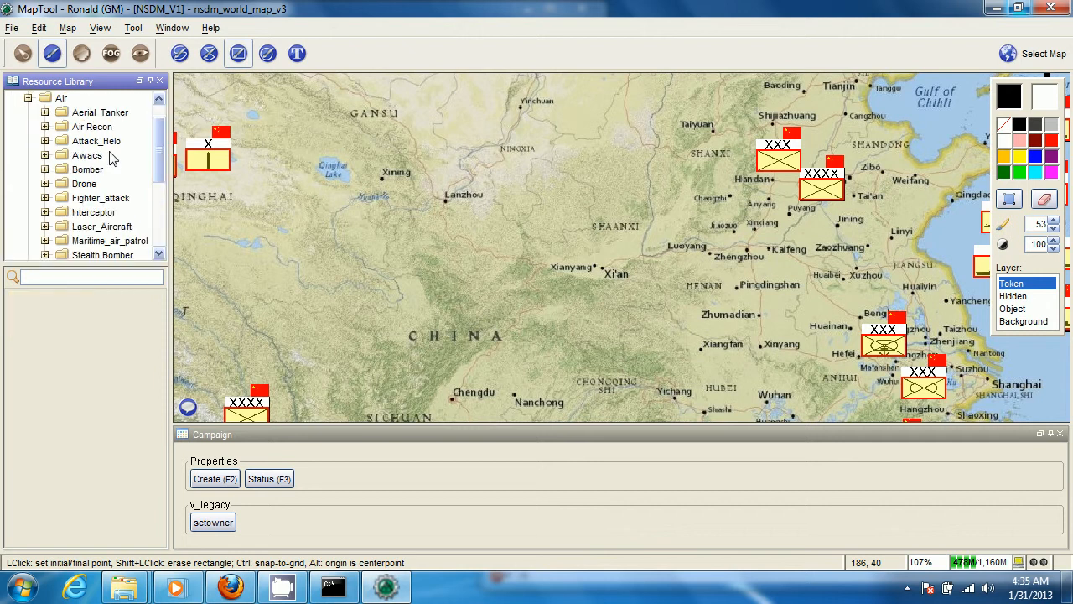
scroll(97, 180, "down", 1)
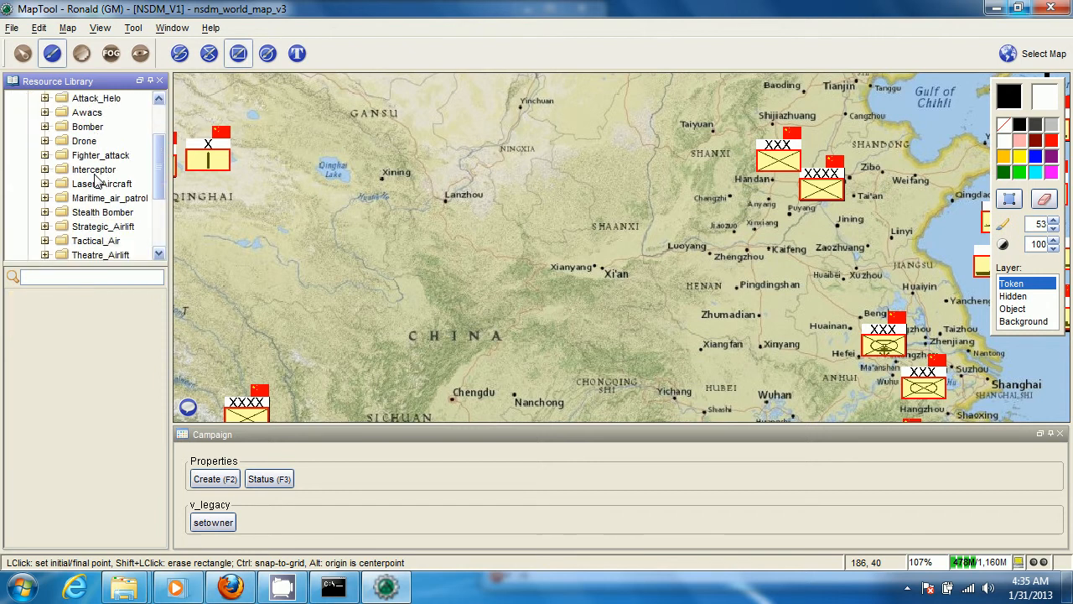
scroll(95, 175, "down", 1)
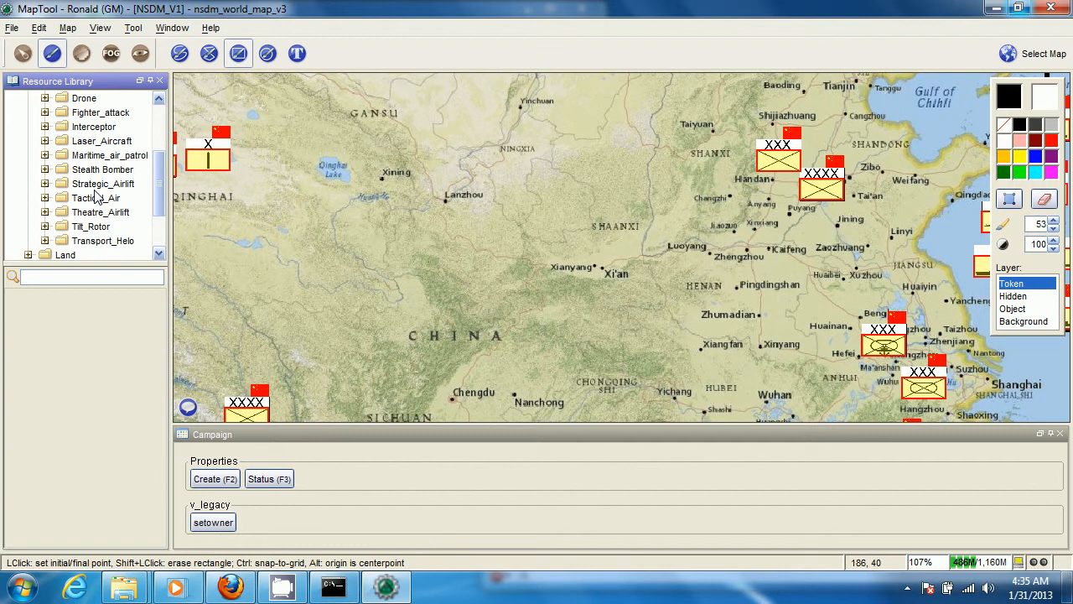
scroll(102, 172, "up", 3)
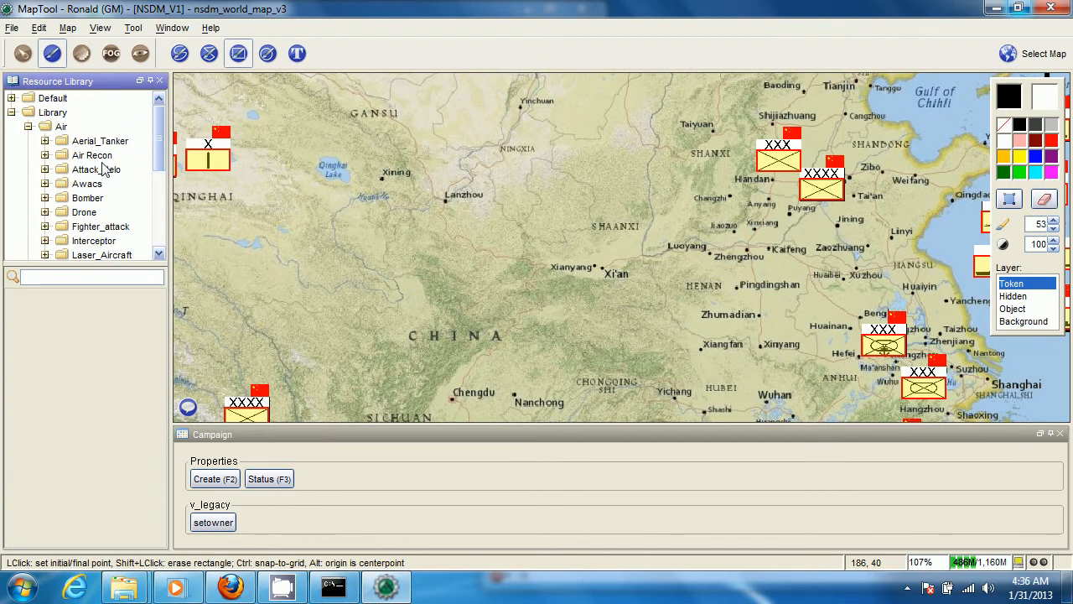
Place the single-bar Fighter_Attack_I token from the Fighter_attack folder on the map in northern Shaanxi, China
left_click(104, 233)
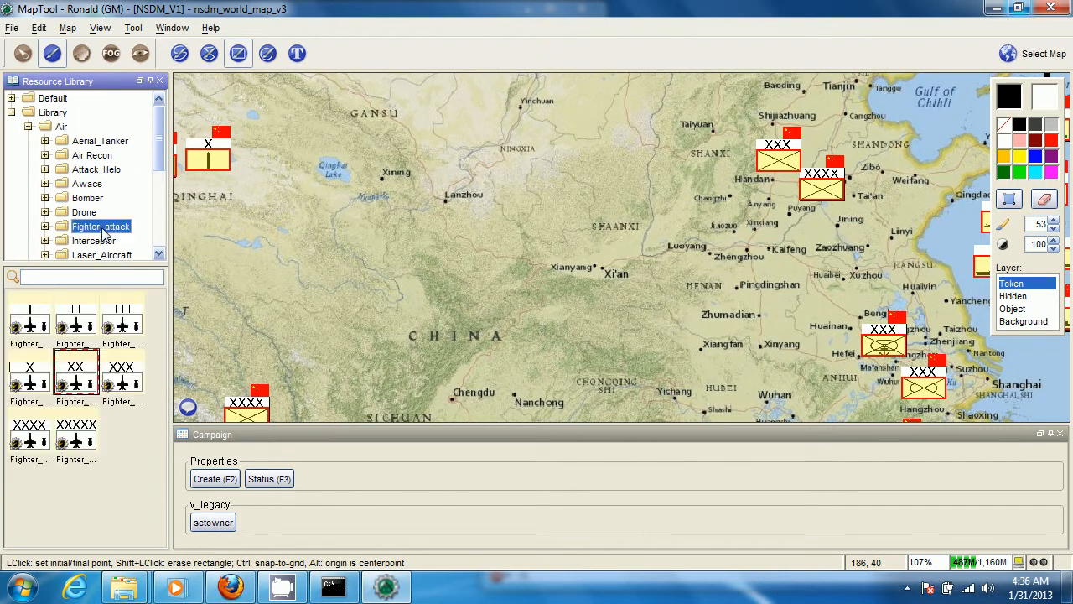
left_click(44, 319)
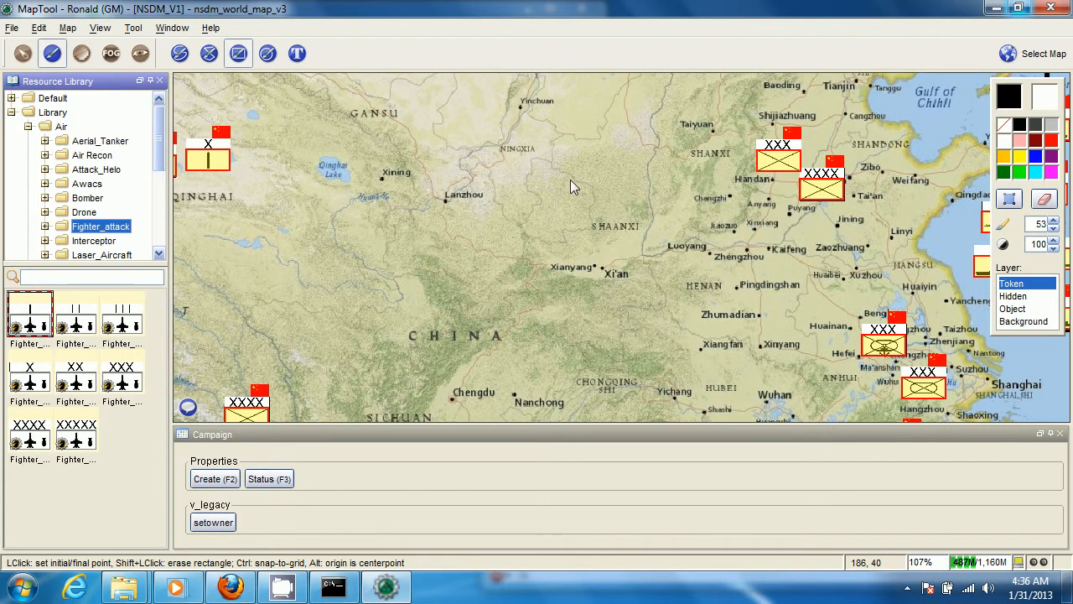
left_click_drag(569, 177, 569, 177)
scroll(499, 216, "up", 3)
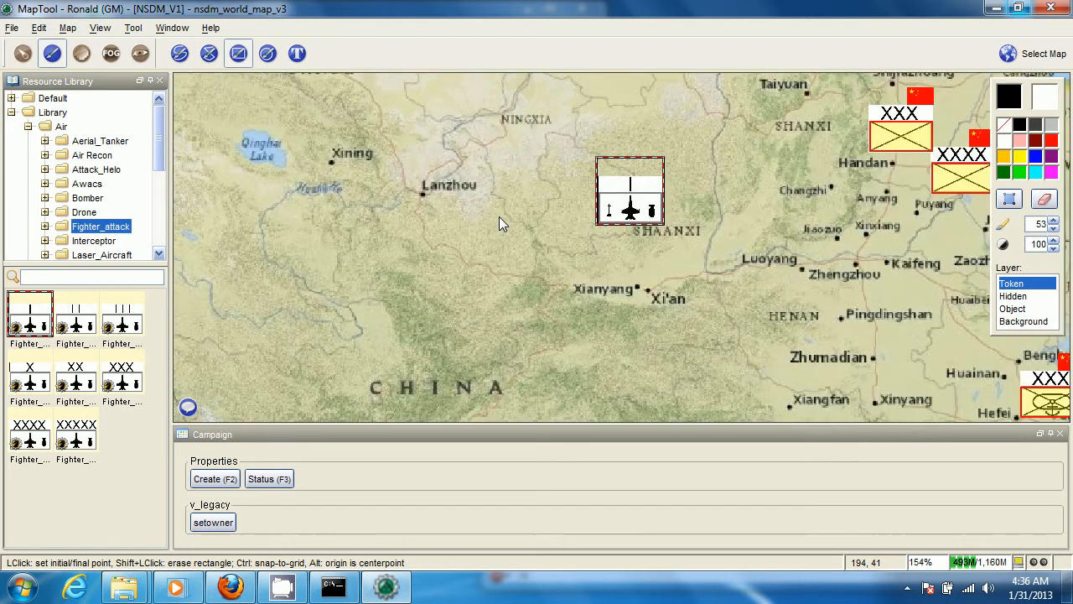
Create the selected fighter token's properties with the name Stealth Fighter, Stealth enabled and China as its national flag
left_click_drag(492, 228, 478, 247)
key("F2")
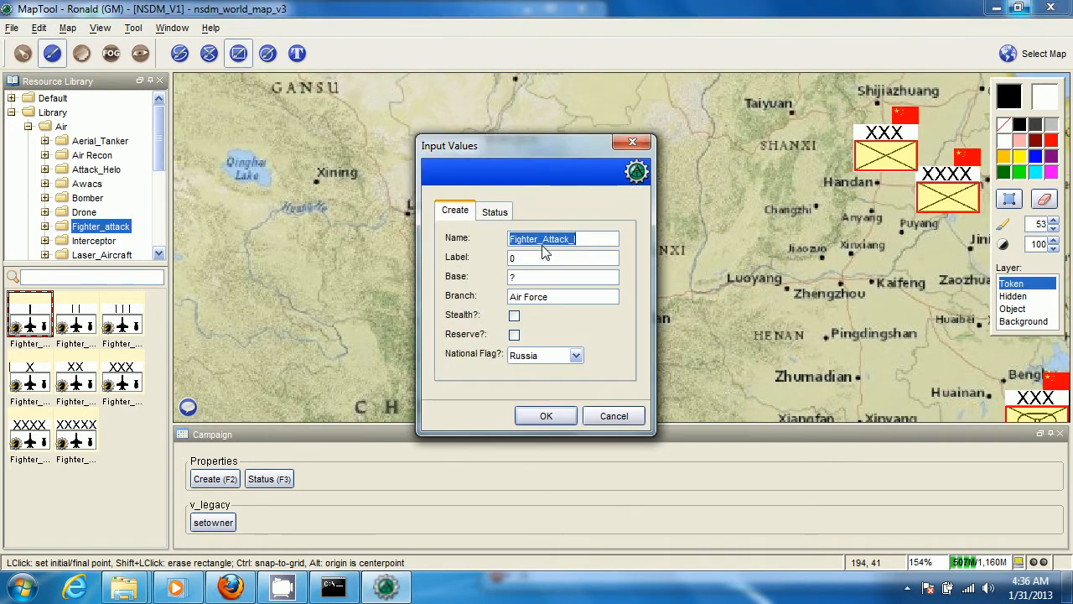
type("S")
key("Tab")
key("Tab")
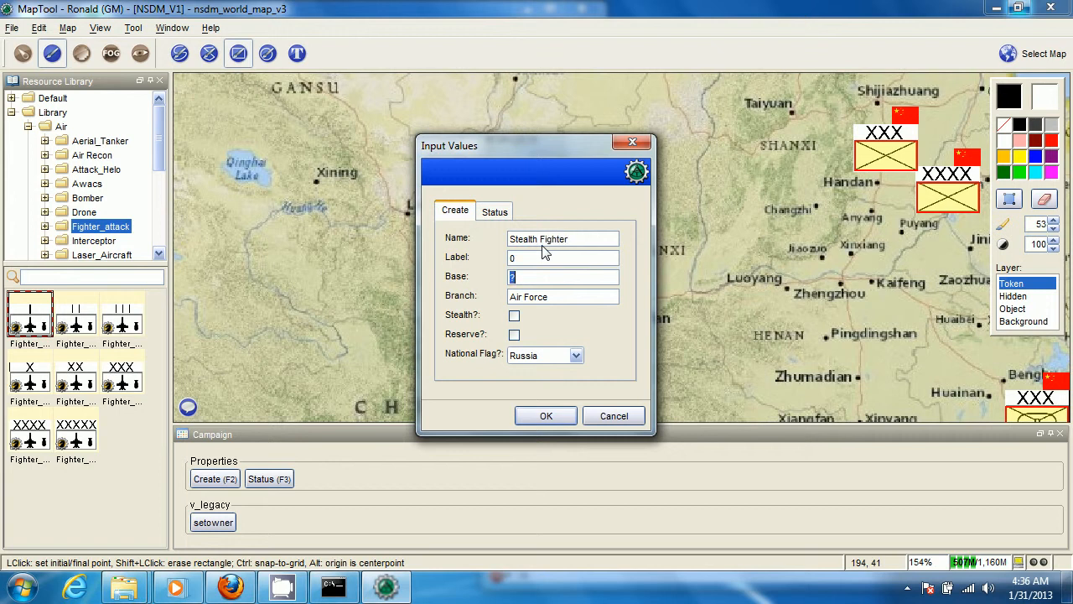
left_click(516, 318)
left_click(576, 355)
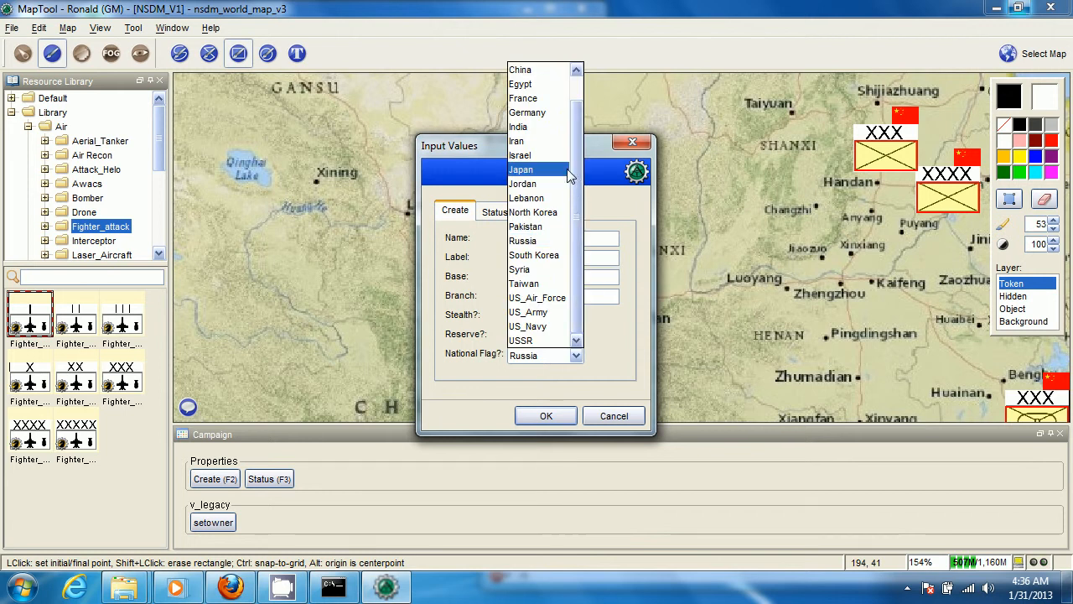
left_click(548, 67)
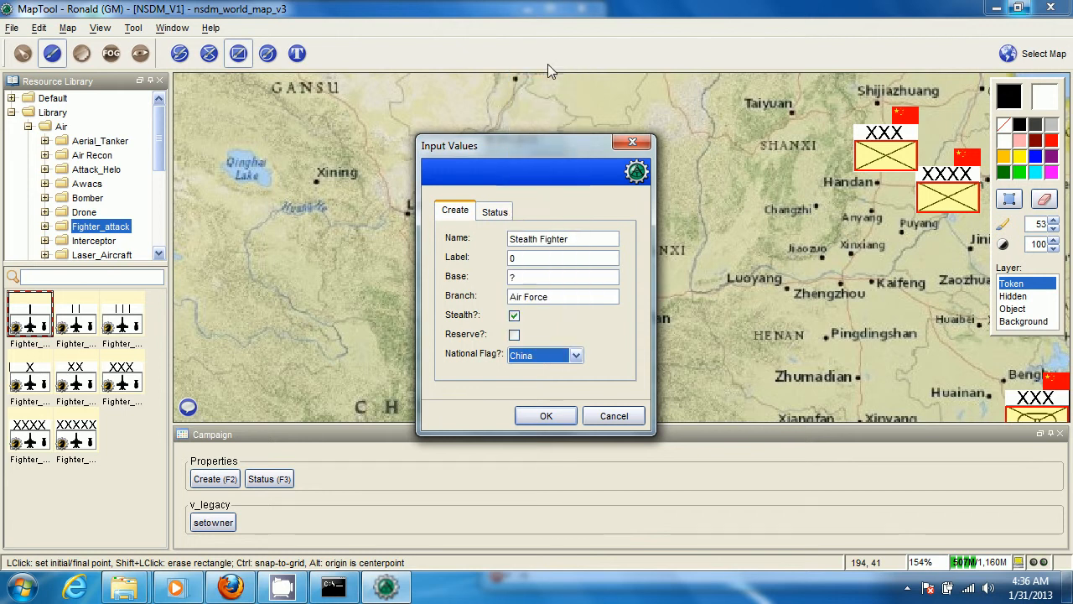
left_click(565, 423)
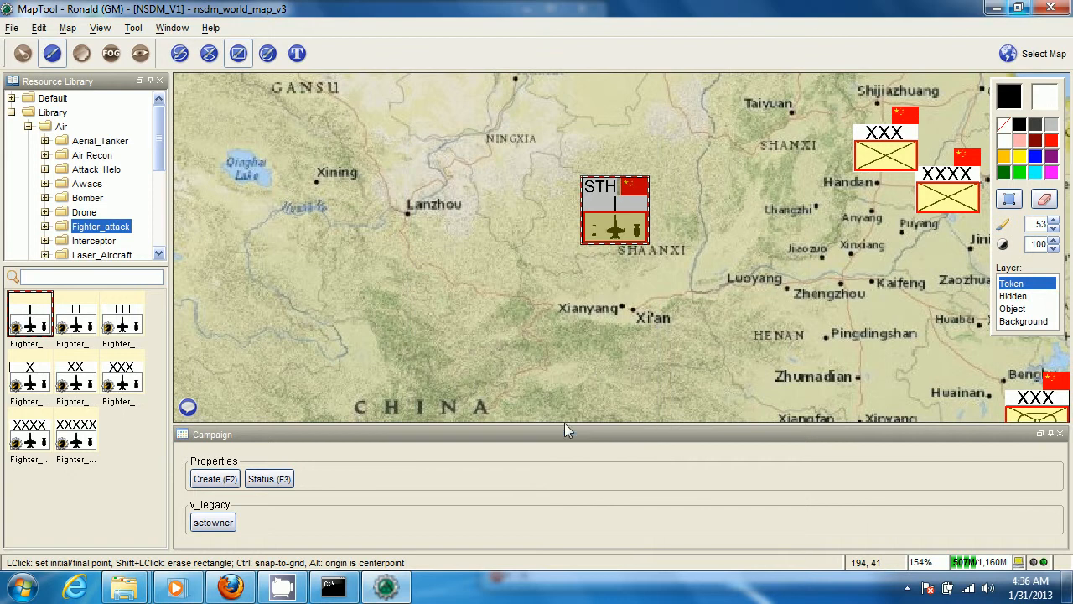
Switch from drawing to the token selection tool and bring up the Stealth Fighter's stat sheet
scroll(656, 326, "up", 1)
left_click_drag(642, 272, 626, 310)
scroll(581, 260, "up", 3)
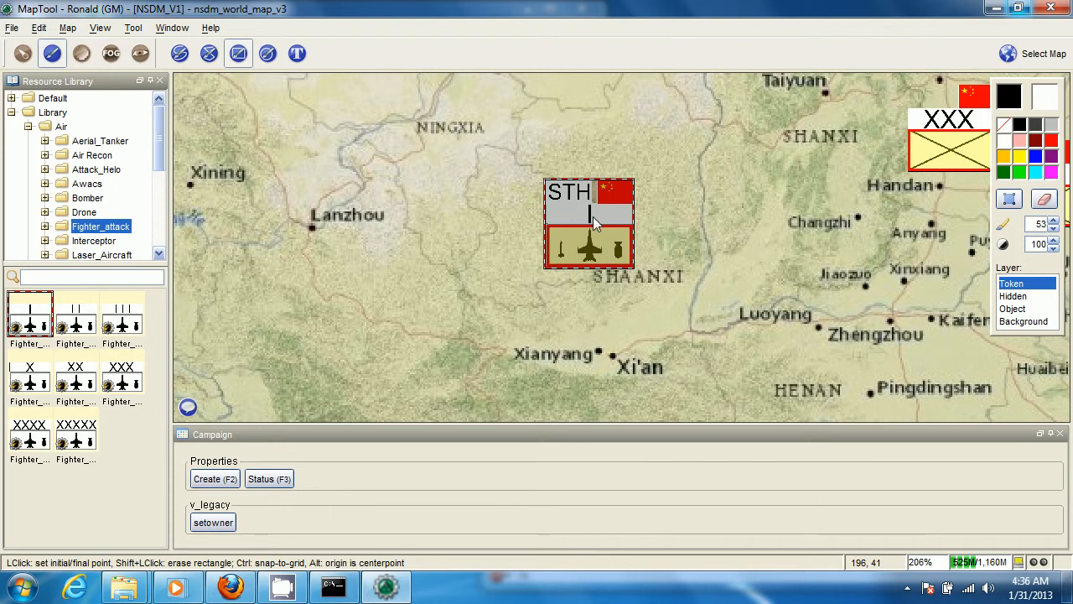
left_click(23, 54)
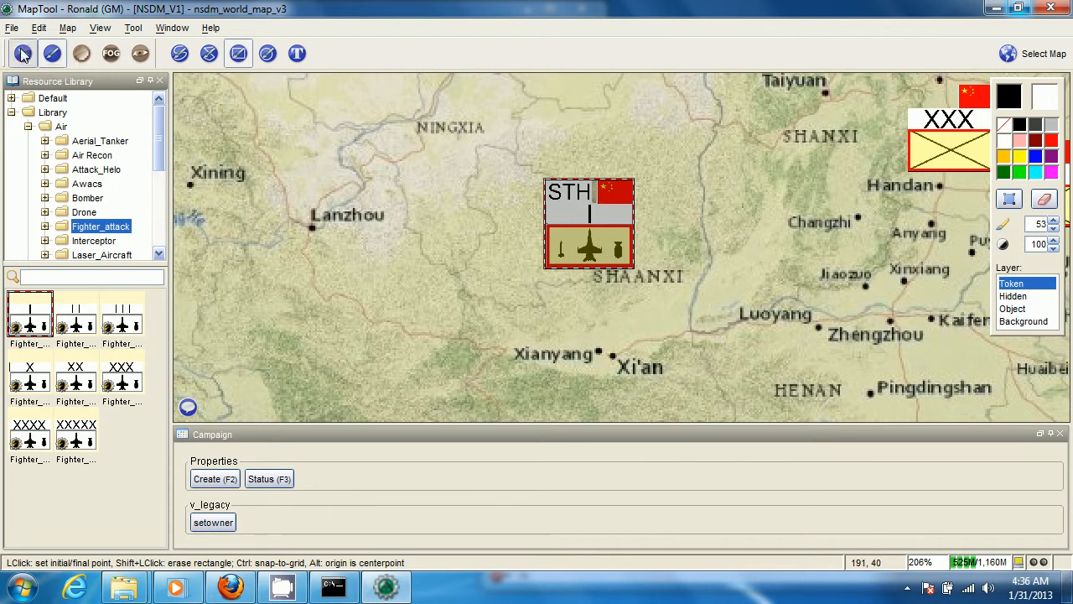
right_click(611, 219)
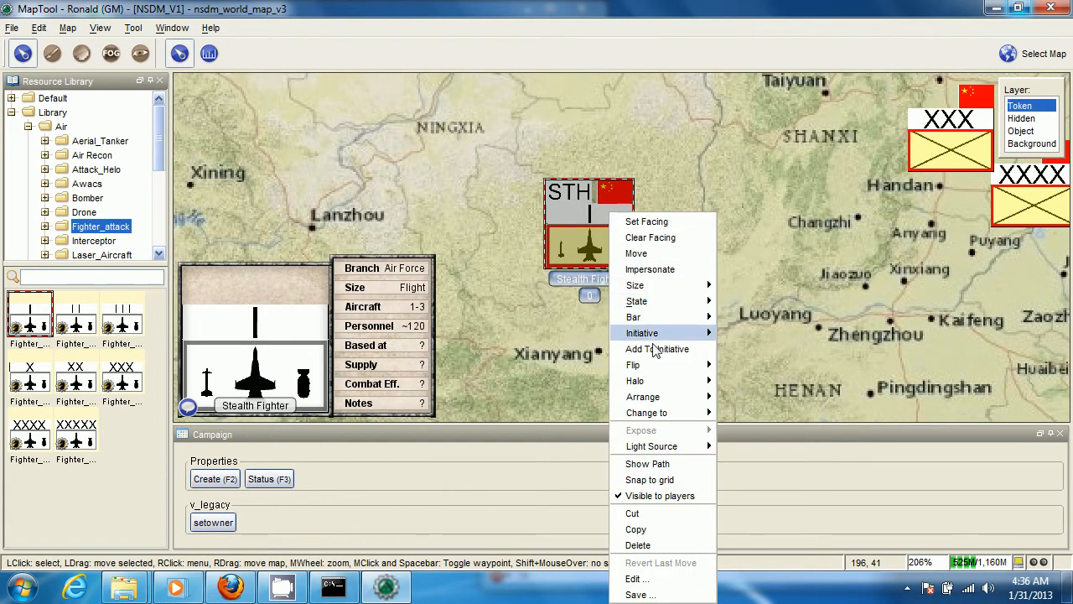
left_click(635, 595)
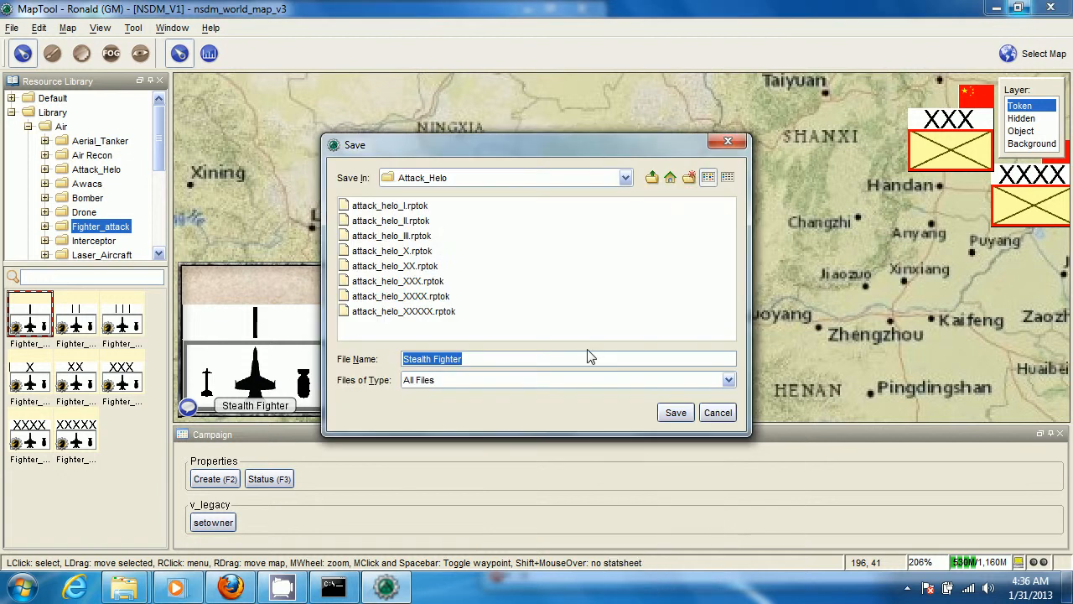
left_click(676, 412)
Review the player and owner visibility options in the Stealth Fighter token's configuration
right_click(592, 214)
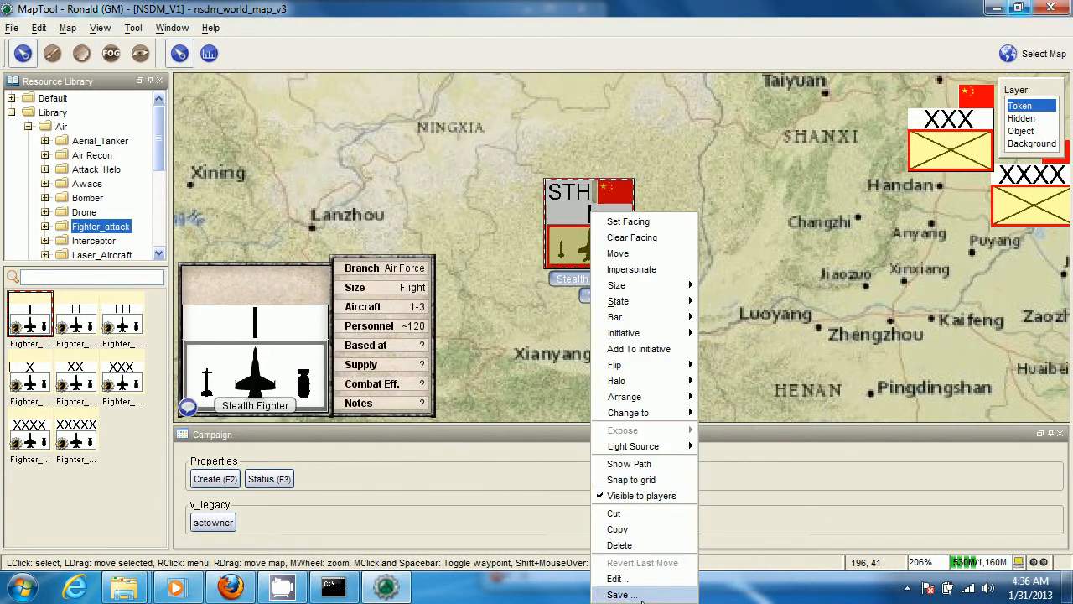
left_click(644, 578)
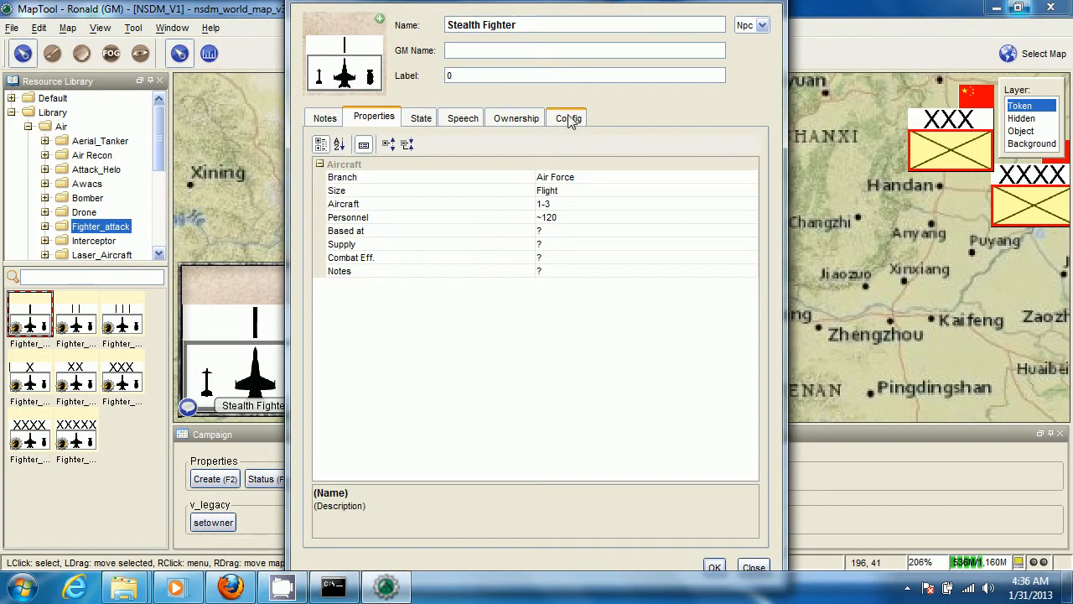
left_click(569, 119)
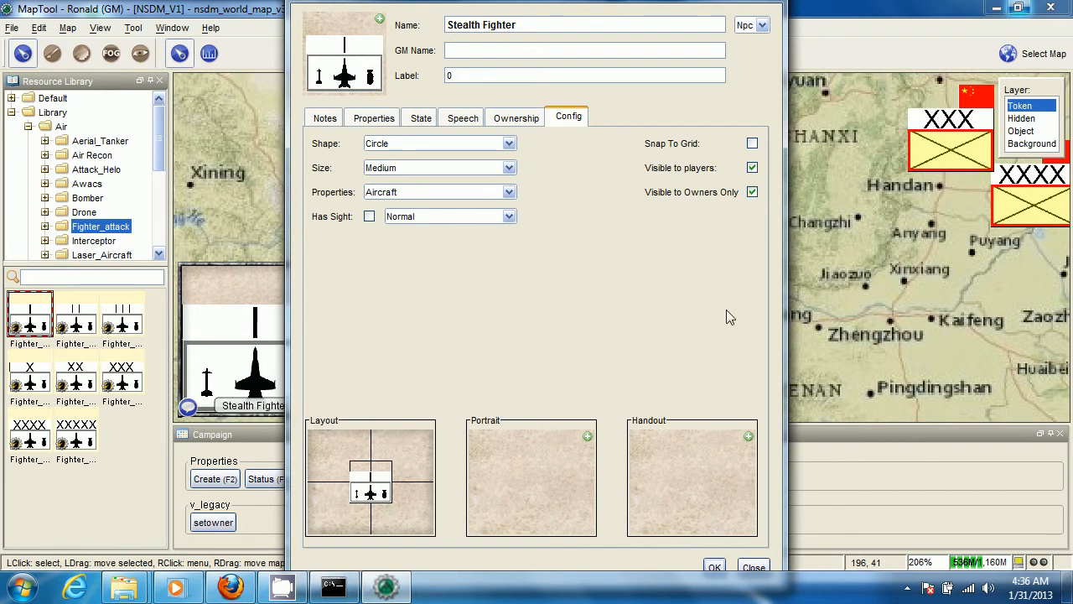
left_click(714, 567)
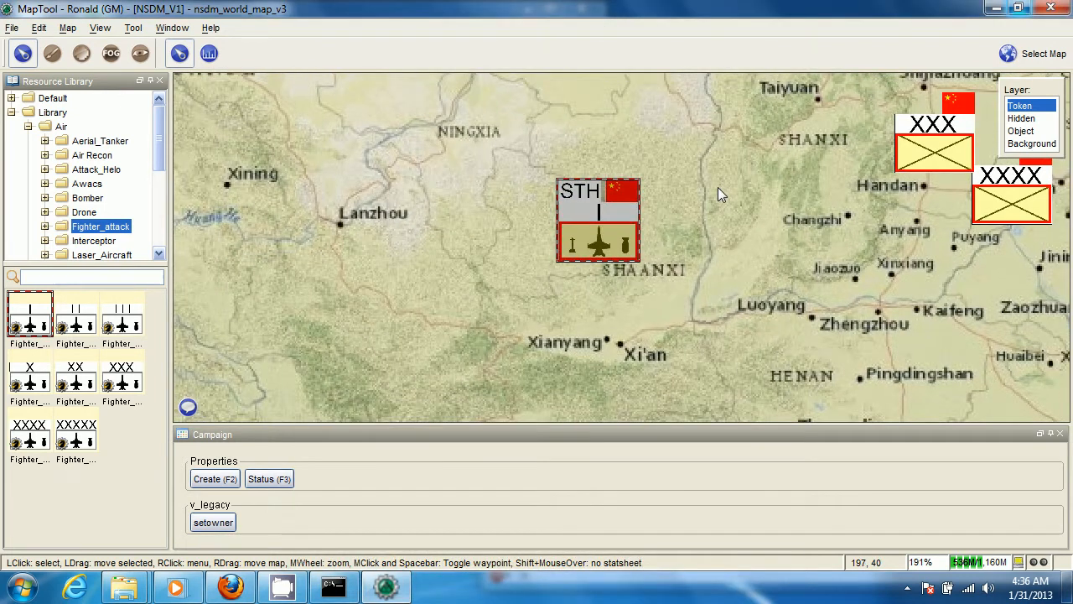
Check which players own the Stealth Fighter token in its ownership settings
scroll(718, 187, "down", 3)
right_click(605, 212)
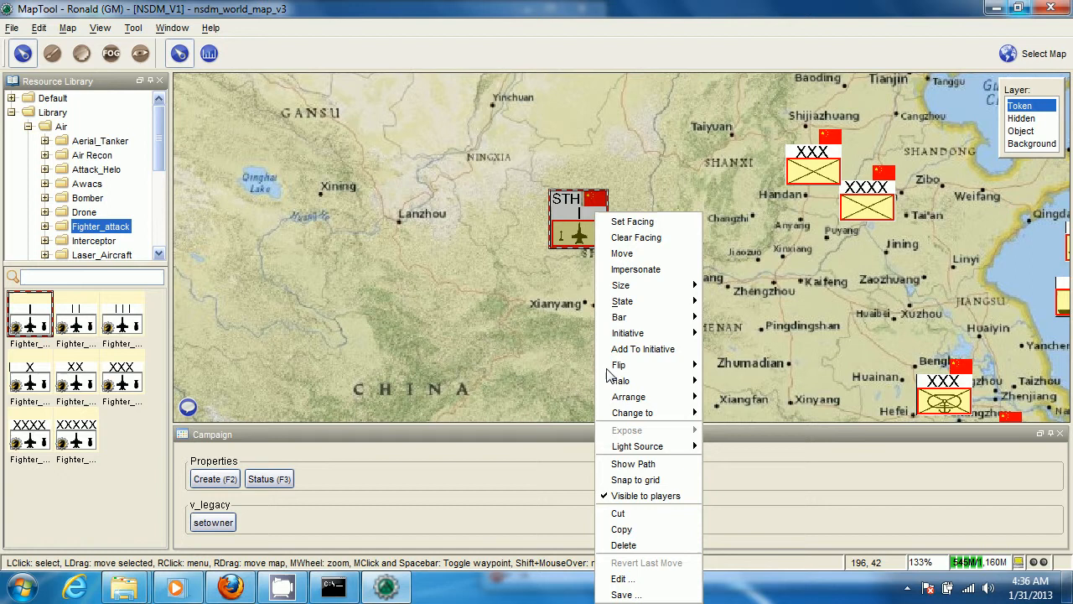
left_click(646, 575)
left_click(521, 115)
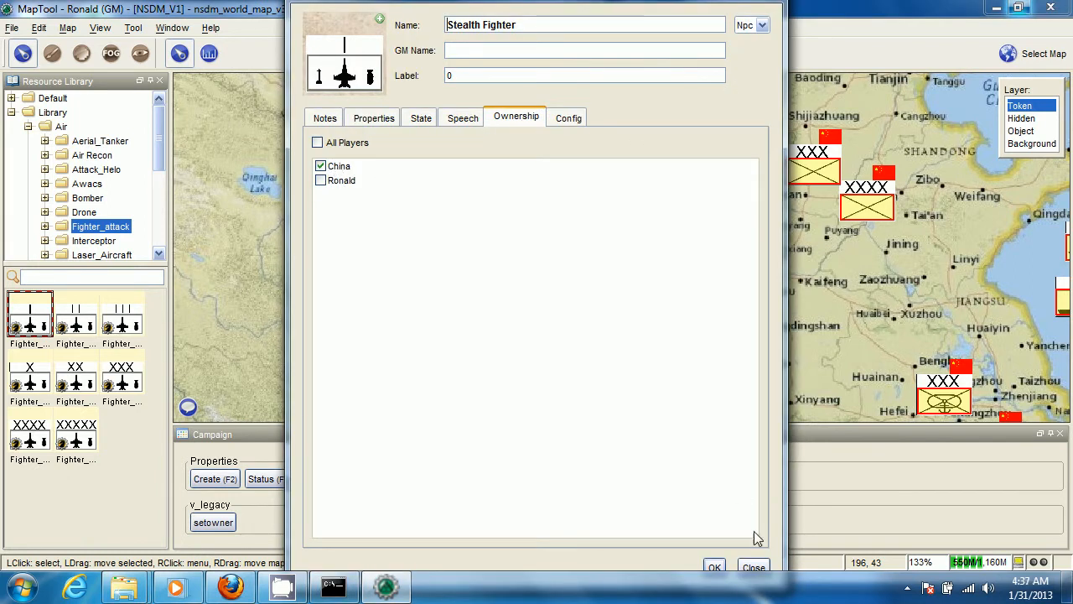
left_click(713, 567)
Turn the Stealth Fighter token's Stealth state off and back on
scroll(602, 333, "up", 2)
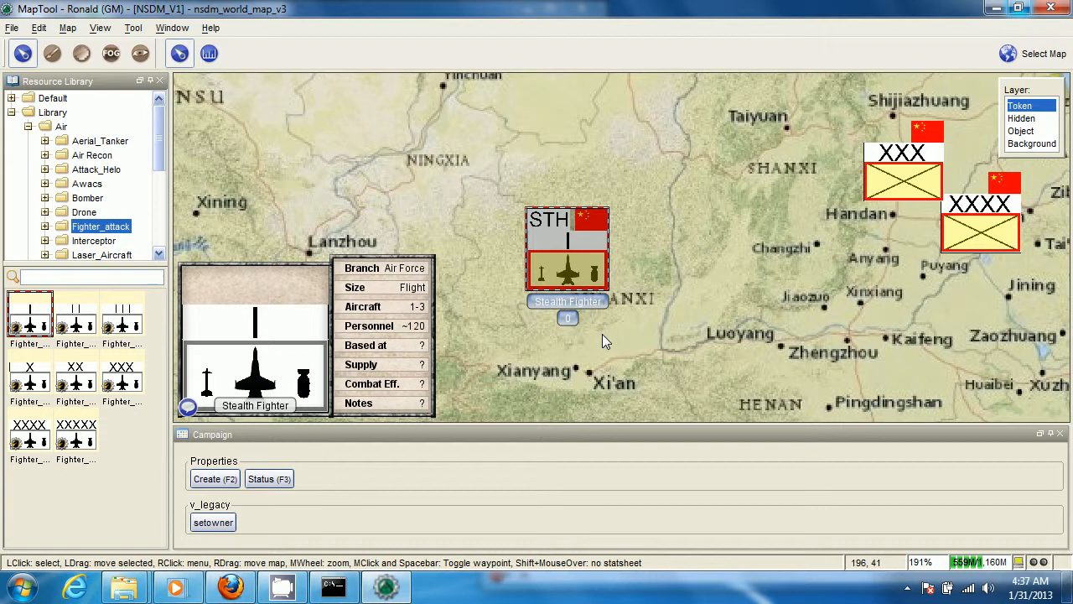
scroll(579, 252, "up", 1)
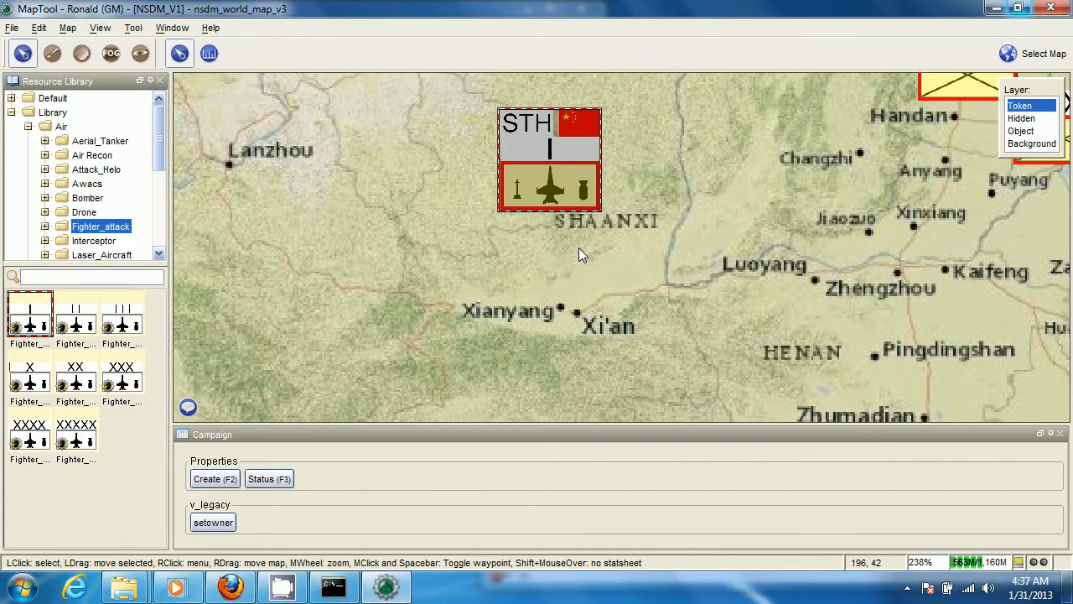
right_click(573, 159)
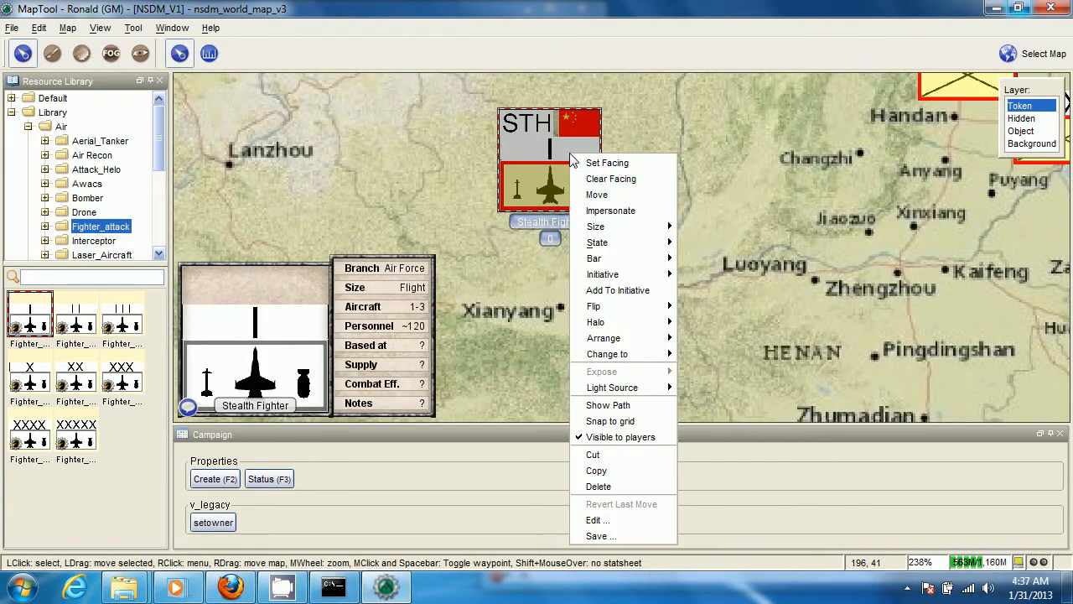
mouse_move(621, 249)
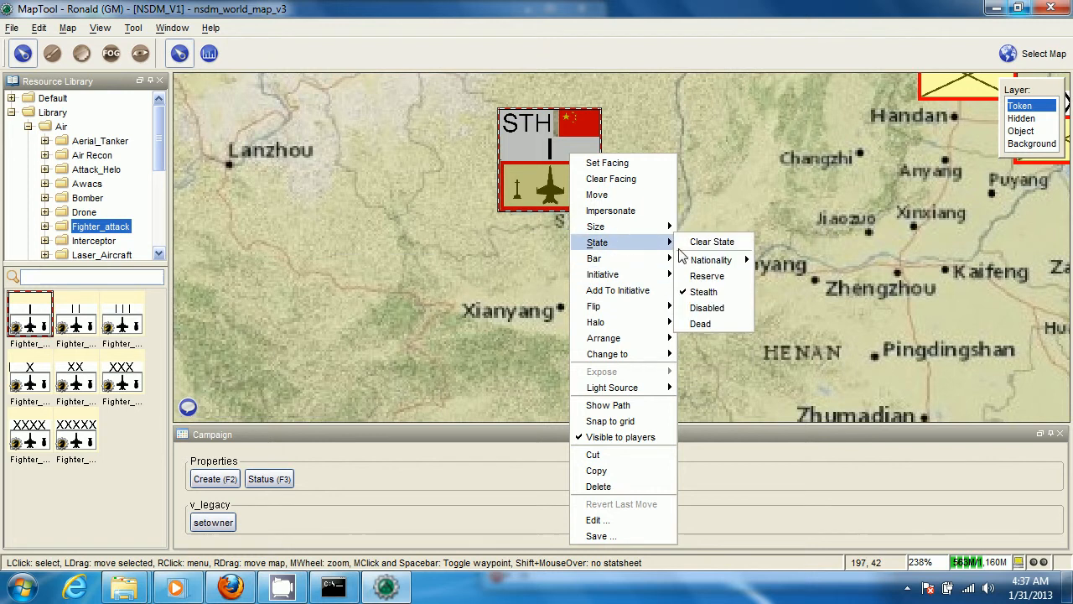
left_click(724, 291)
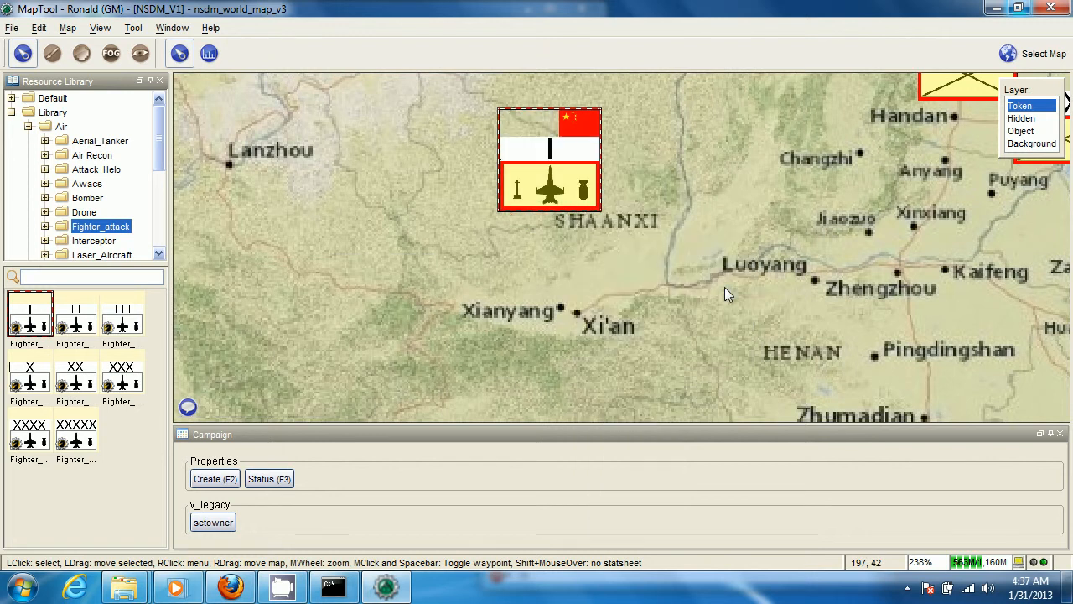
right_click(570, 197)
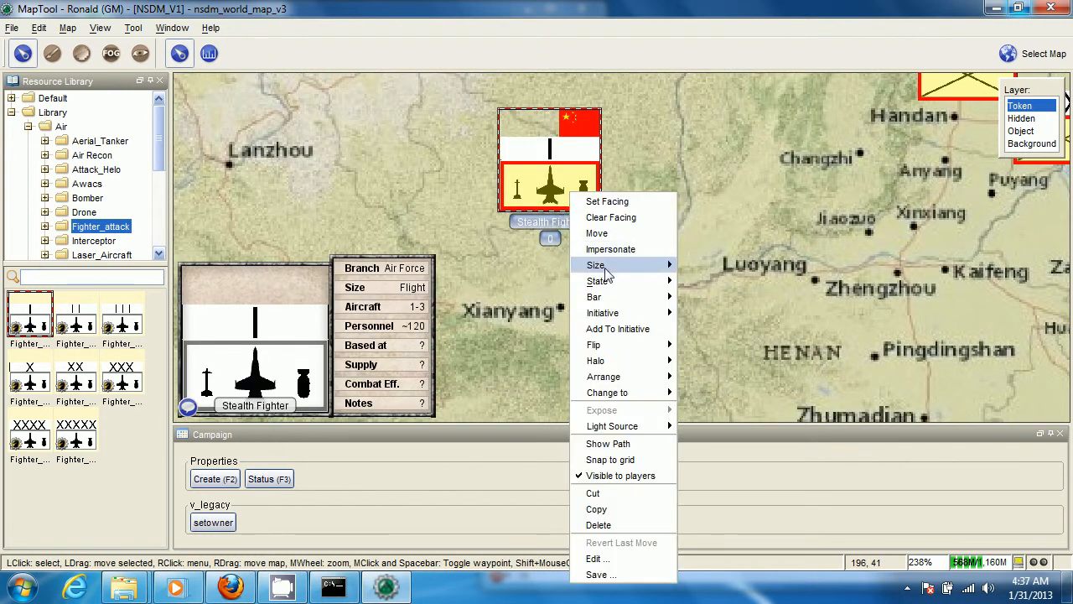
mouse_move(633, 284)
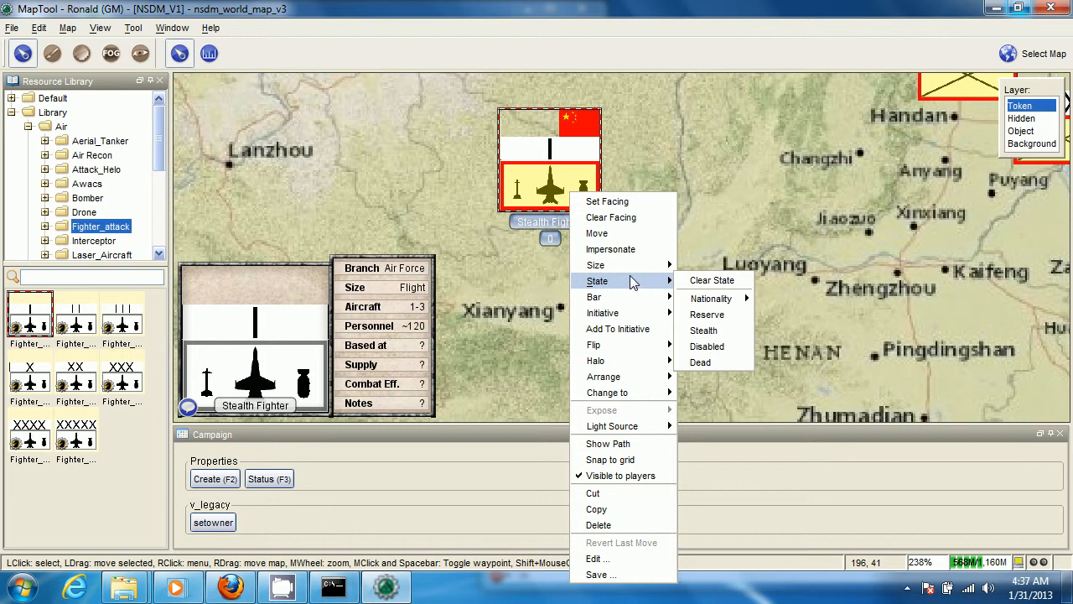
left_click(710, 333)
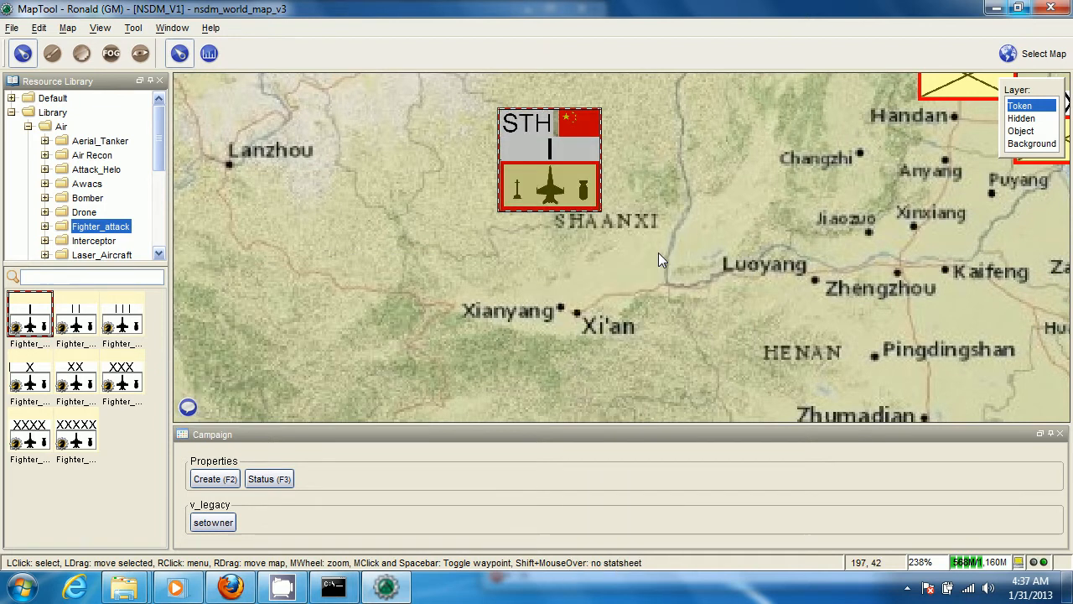
Show the world map as a player sees it, with the Stealth Fighter in Shaanxi in view
scroll(640, 246, "down", 3)
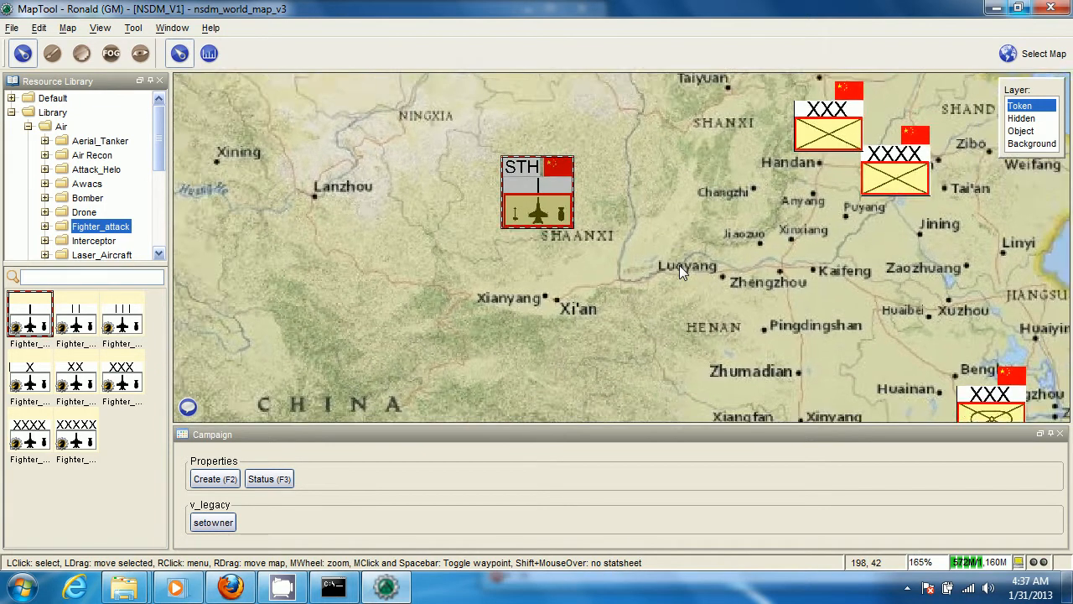
scroll(513, 298, "down", 3)
mouse_move(542, 285)
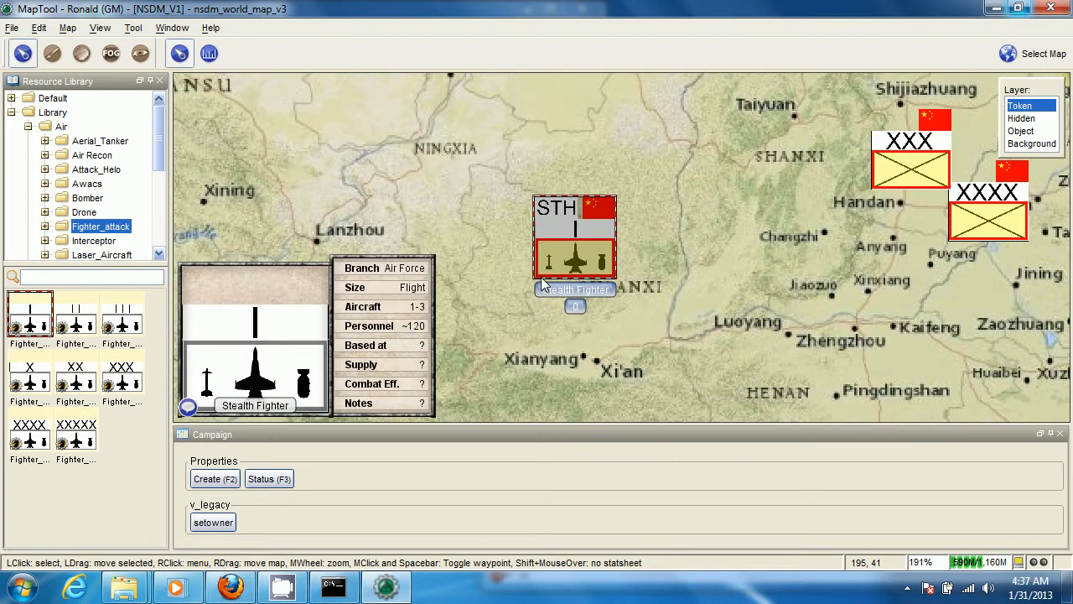
left_click_drag(506, 304, 491, 302)
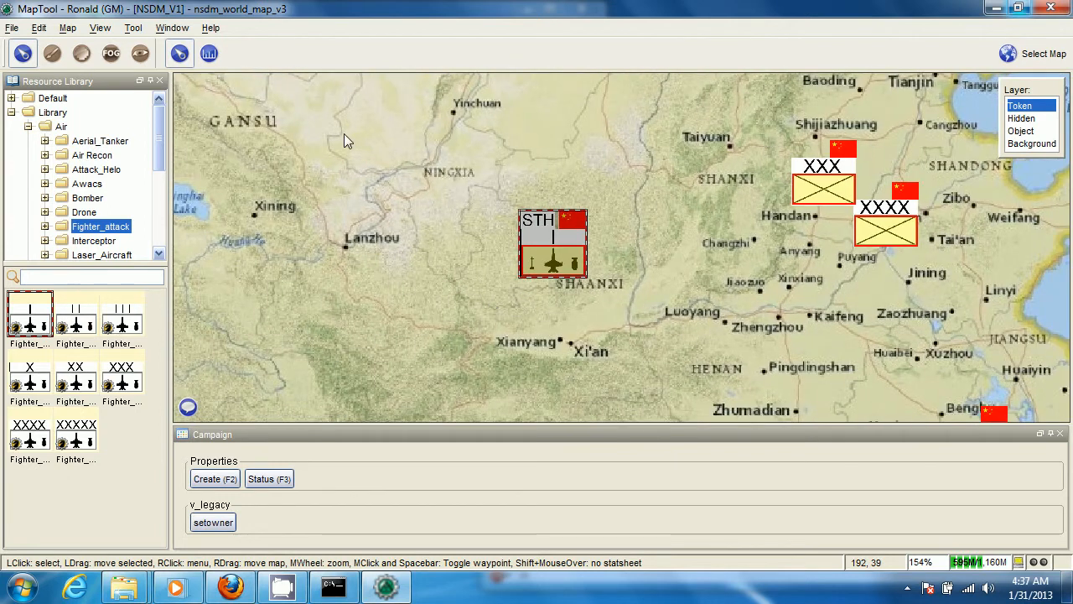
left_click(101, 28)
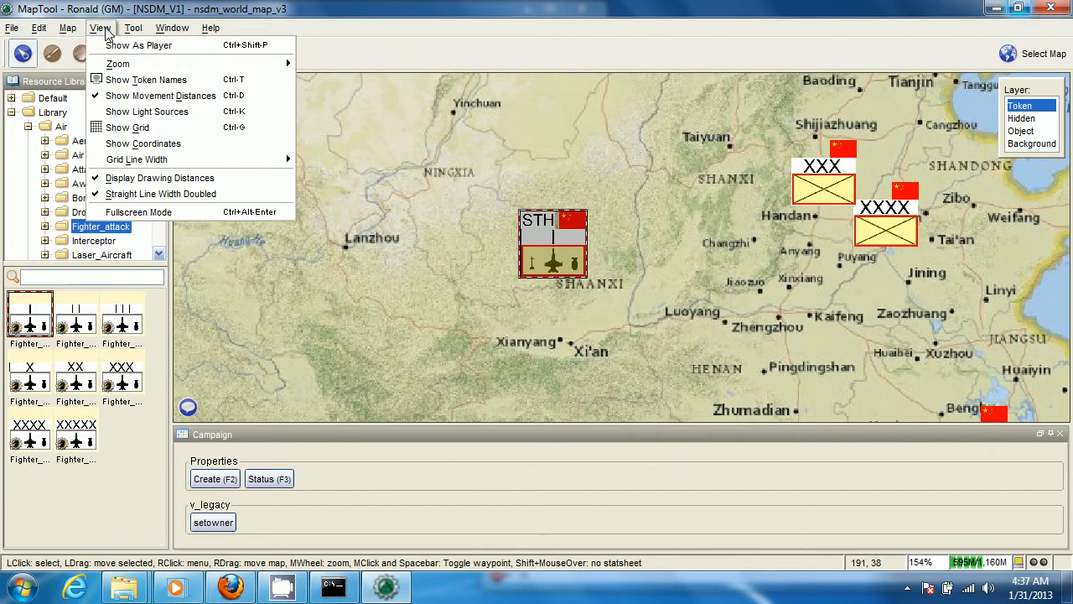
left_click(150, 48)
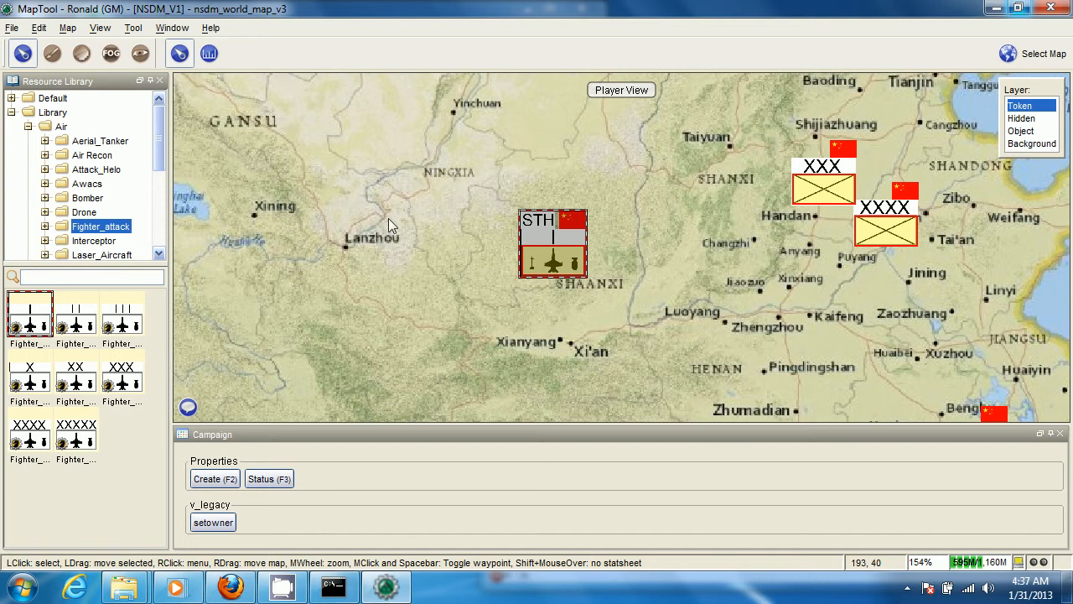
Examine how the Stealth Fighter token and its stat sheet appear in the player view
scroll(504, 244, "up", 2)
mouse_move(585, 261)
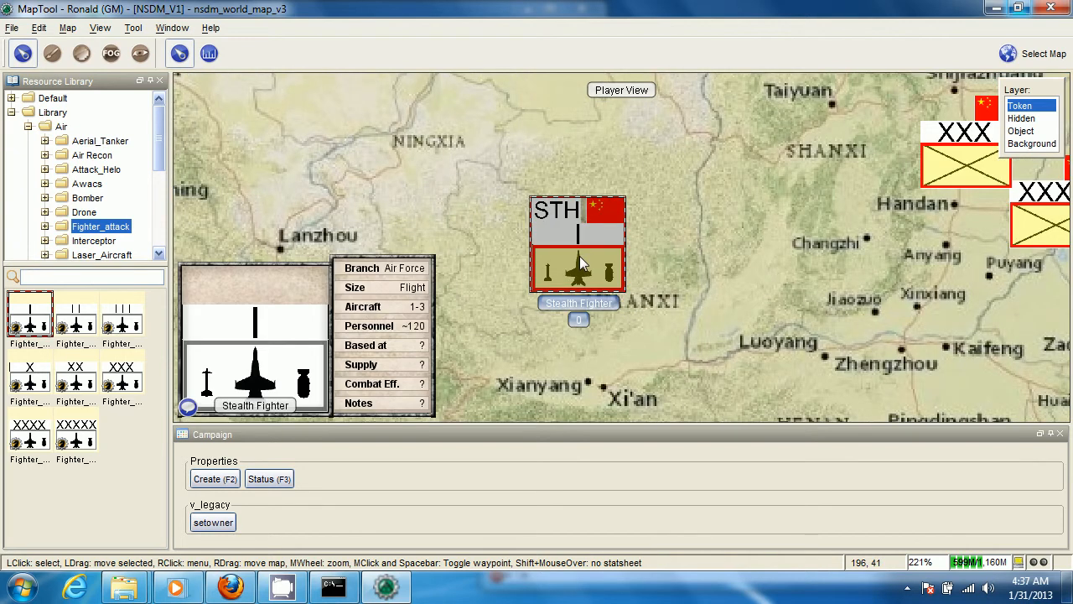
scroll(579, 263, "down", 2)
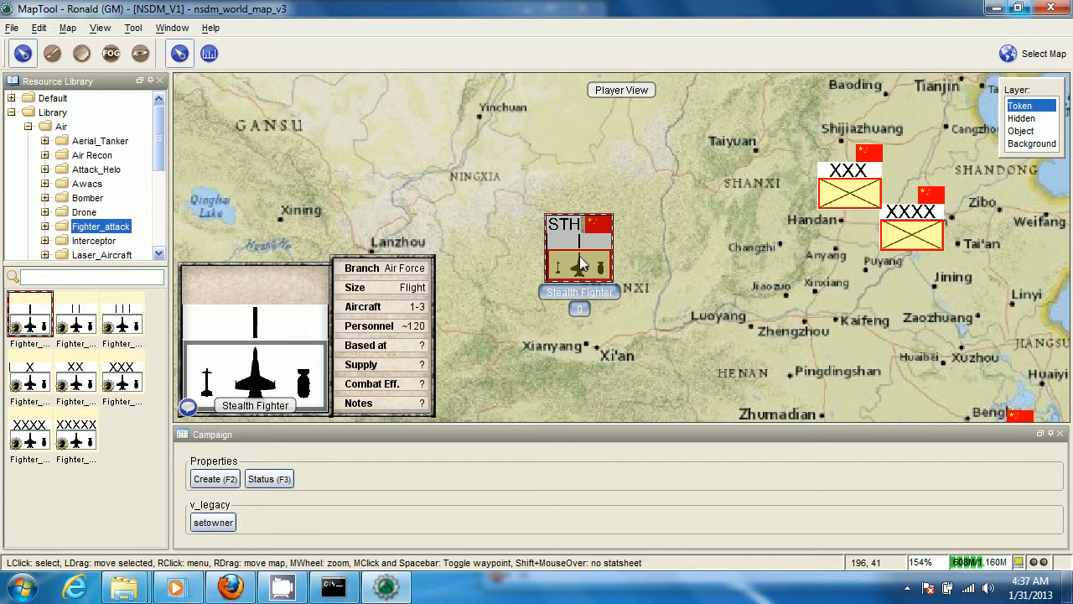
scroll(694, 302, "down", 2)
scroll(643, 311, "up", 1)
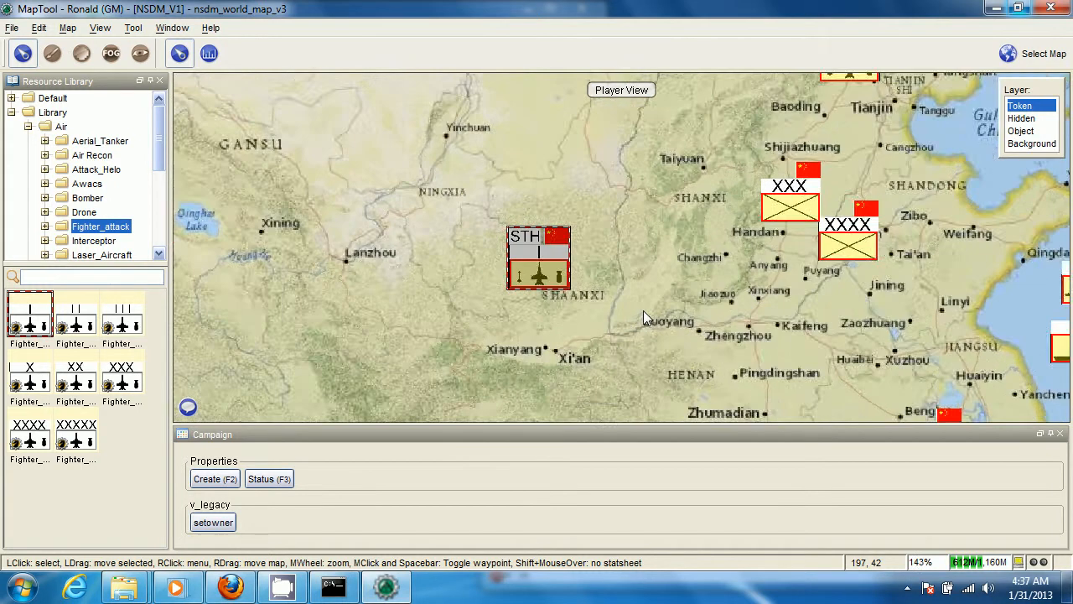
scroll(643, 310, "up", 2)
mouse_move(551, 277)
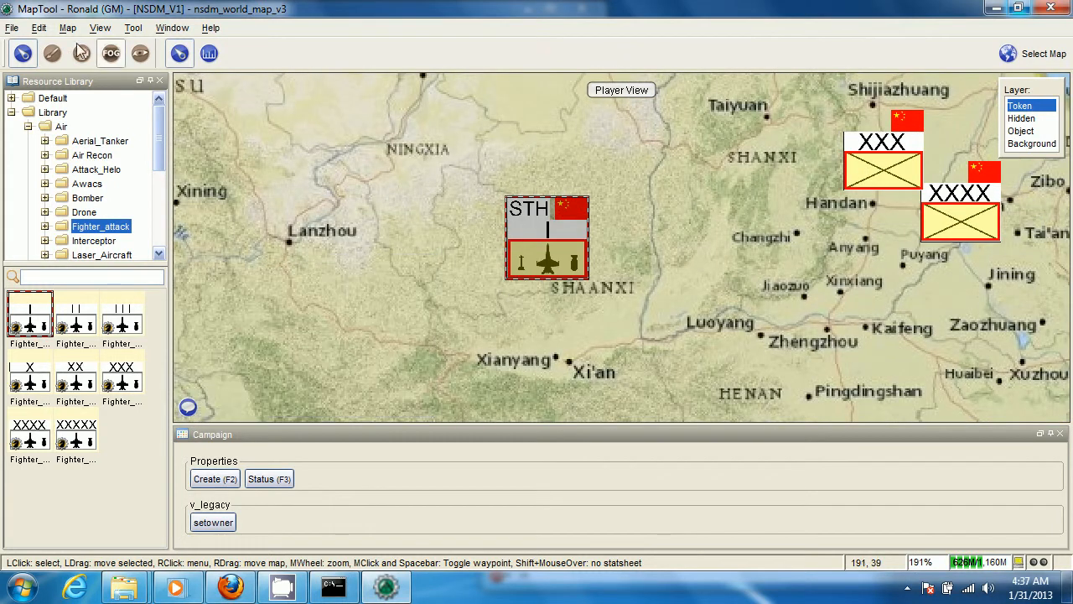
Turn off the player view and look over the Chinese units from Qinghai to the Yellow Sea
left_click(100, 27)
left_click(126, 46)
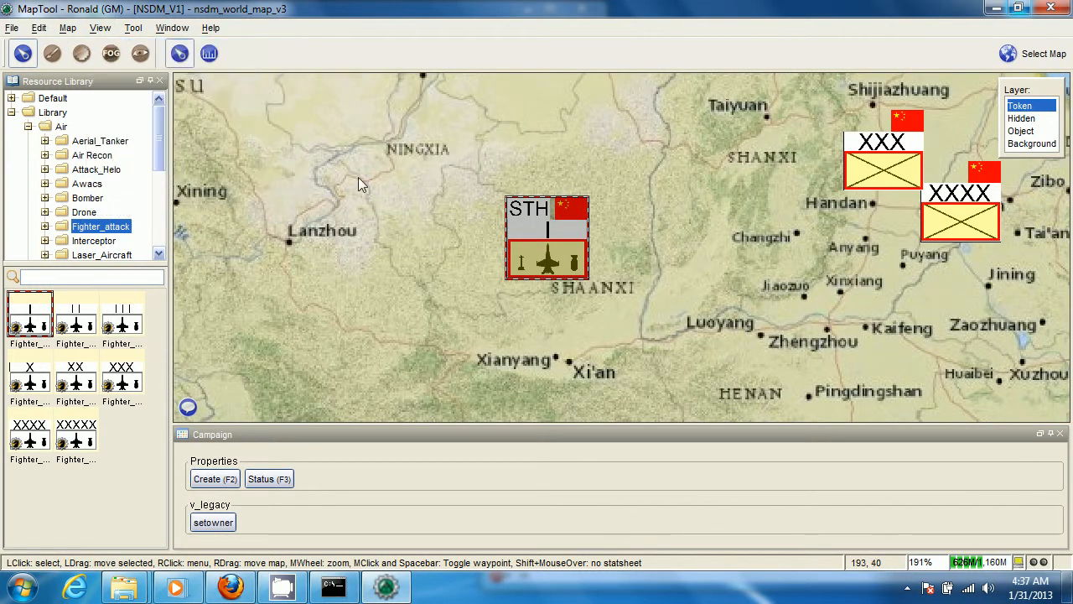
scroll(363, 180, "down", 4)
scroll(538, 280, "down", 2)
left_click_drag(539, 280, 596, 285)
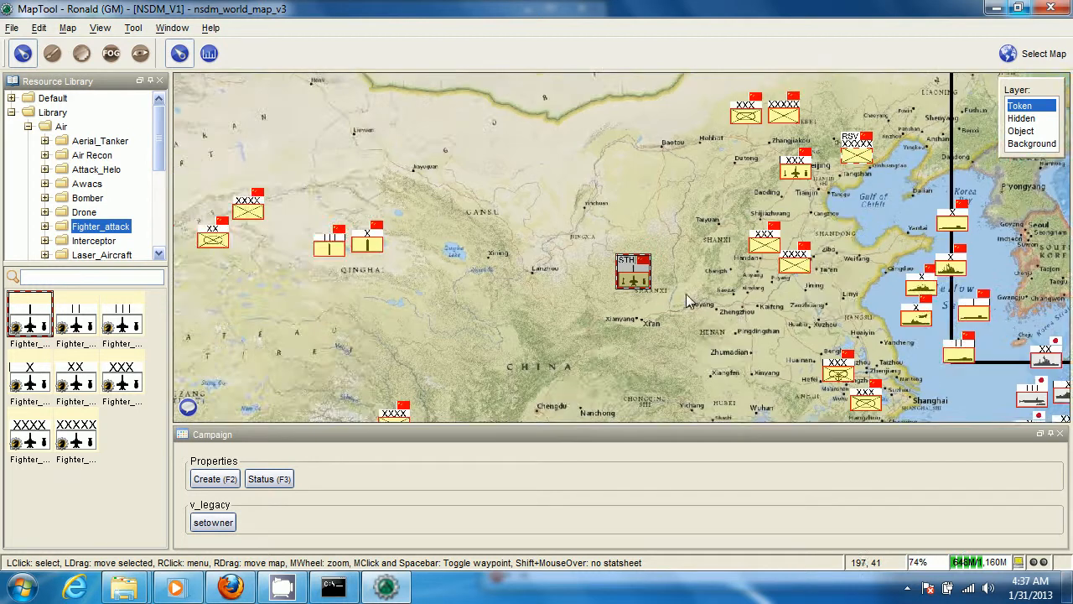
left_click_drag(741, 315, 584, 320)
scroll(584, 320, "up", 6)
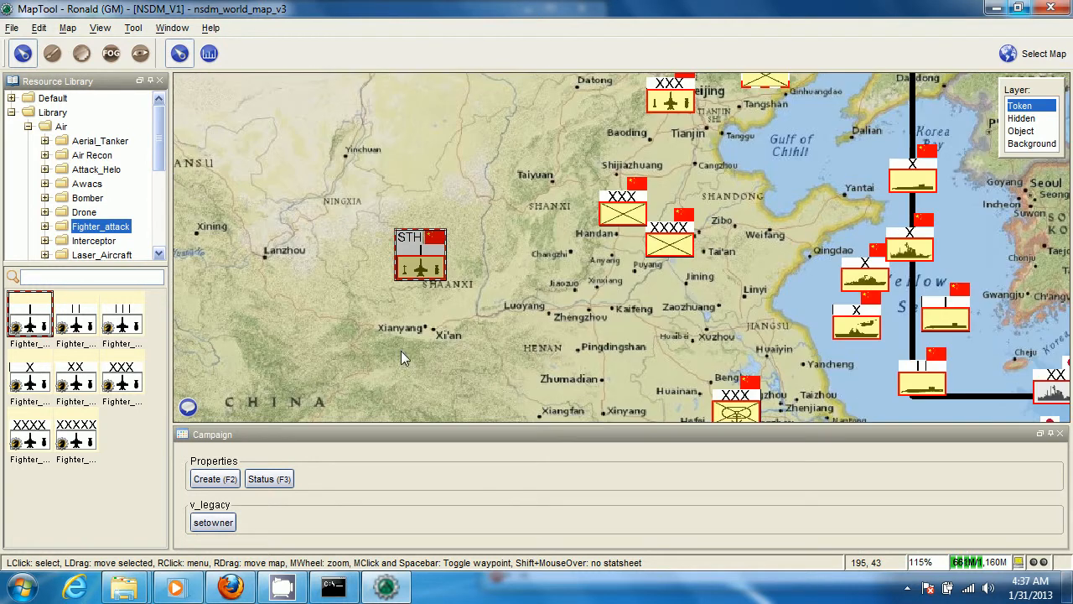
Examine the Stealth Fighter token in Shaanxi and its stat sheet at several zoom levels
left_click_drag(401, 350, 517, 348)
scroll(517, 349, "up", 4)
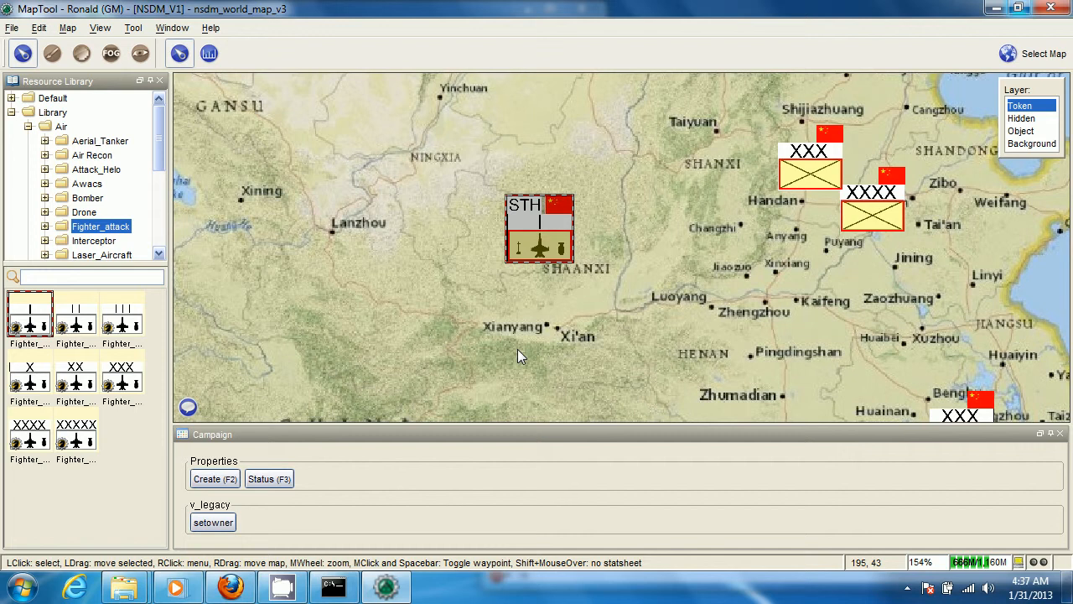
left_click(517, 349)
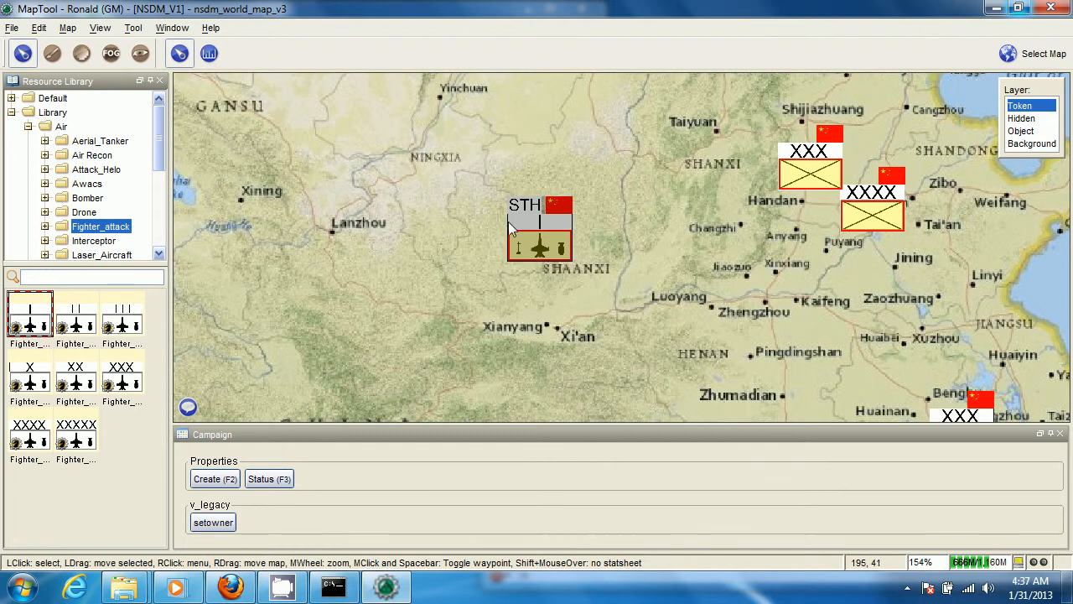
scroll(488, 241, "down", 8)
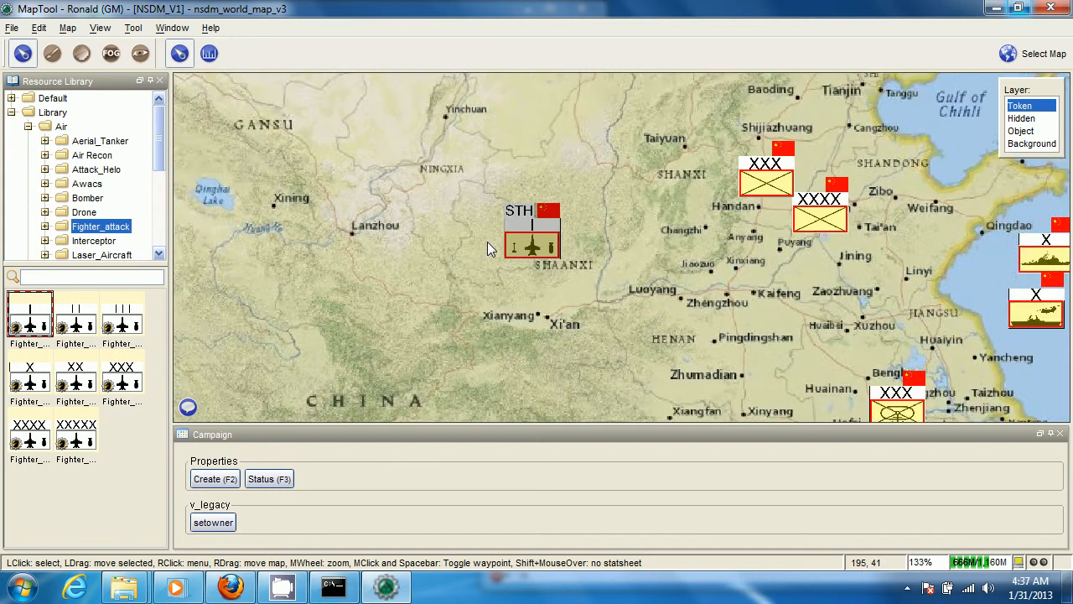
left_click_drag(629, 300, 568, 285)
scroll(442, 273, "up", 5)
left_click_drag(442, 272, 497, 277)
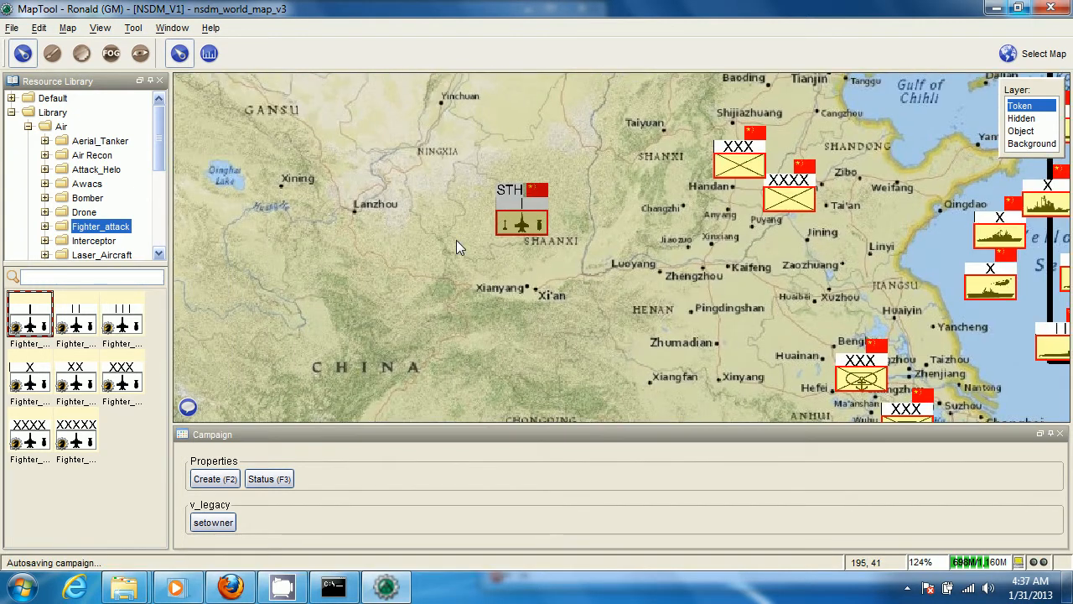
mouse_move(517, 220)
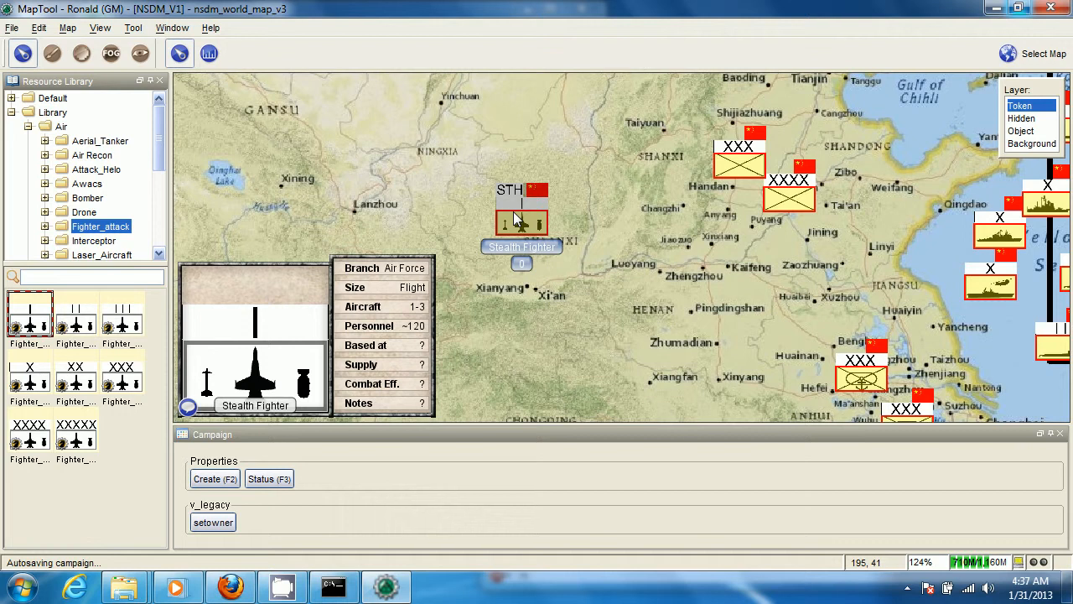
scroll(517, 219, "up", 1)
scroll(96, 224, "down", 3)
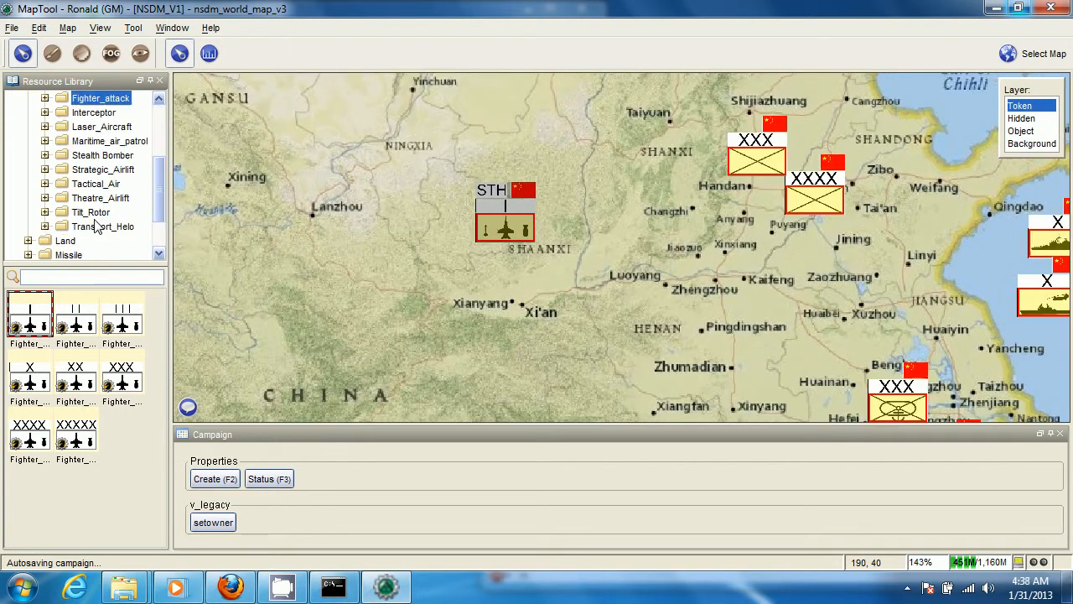
Place an Infantry_XXXXX token from the library's Land infantry units on the map between Lanzhou and the Stealth Fighter
left_click(27, 241)
left_click(88, 198)
left_click_drag(76, 429, 386, 210)
scroll(386, 210, "up", 3)
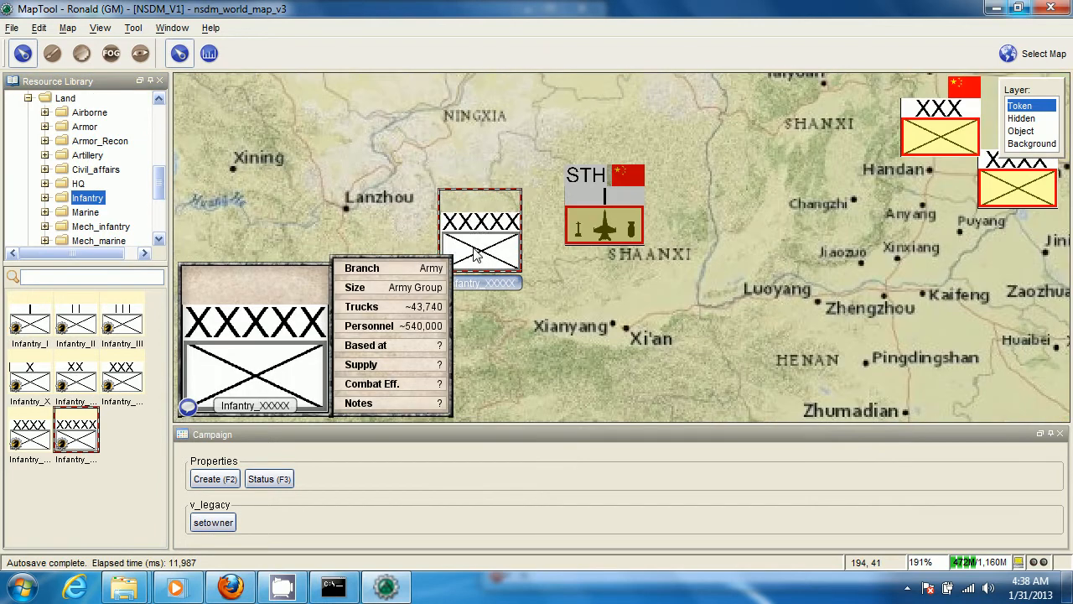
Name the new infantry token "Infantry Reserve" and mark it as Reserve, with China as its national flag
key("F2")
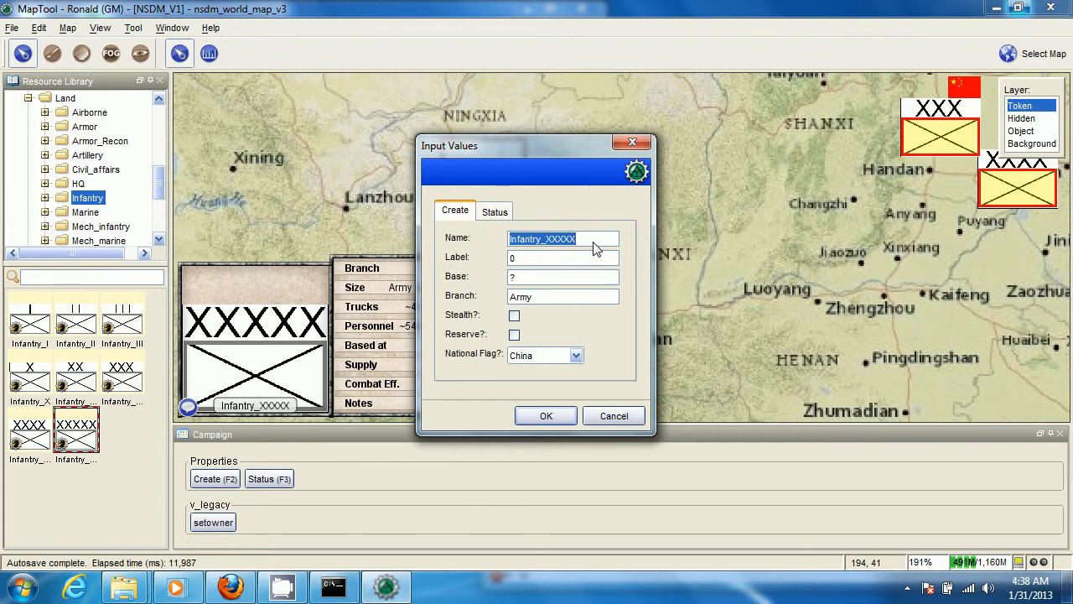
type("Infantr")
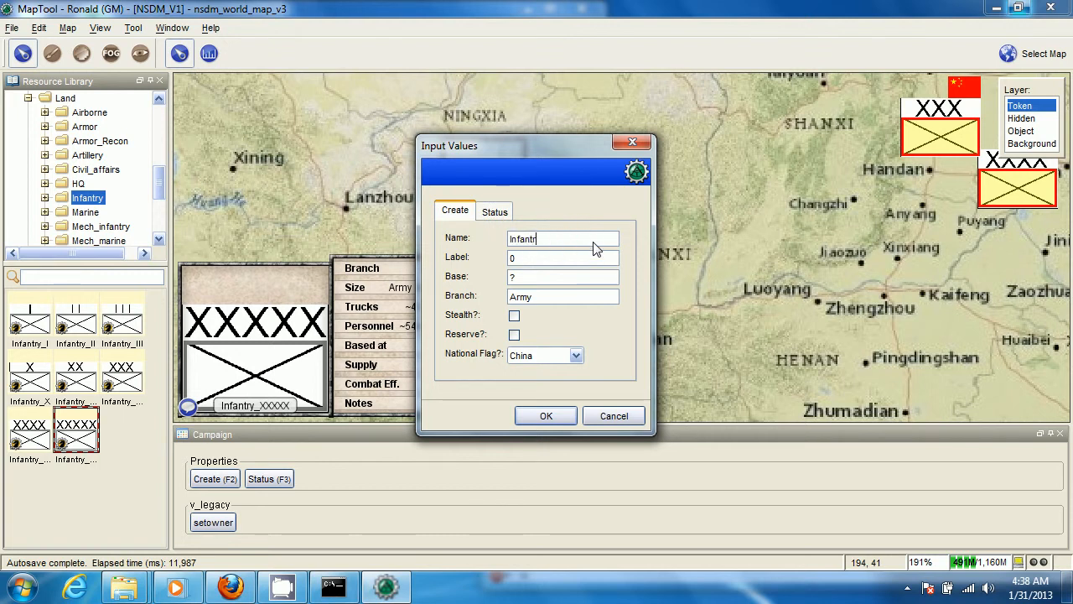
type("y Reserve")
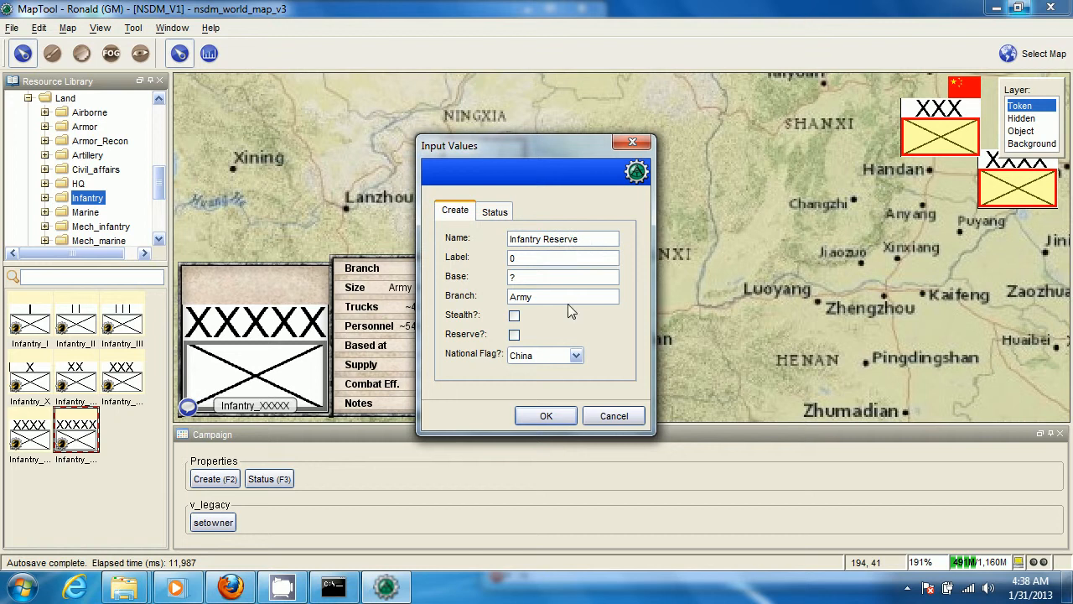
left_click(515, 335)
left_click(541, 414)
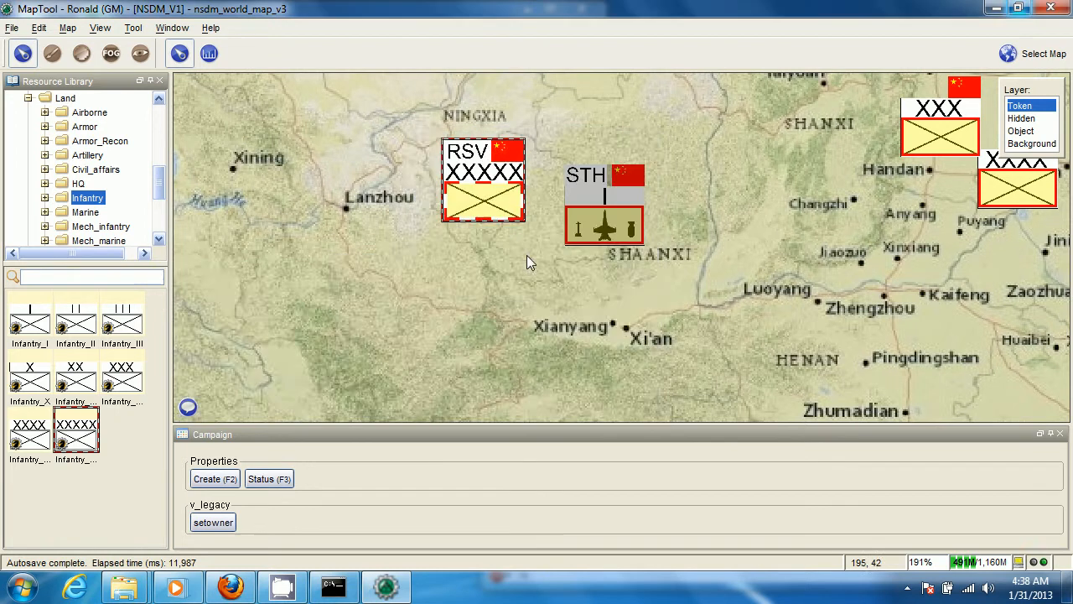
Turn on Stealth for the Infantry Reserve token in addition to Reserve
scroll(526, 263, "up", 2)
mouse_move(438, 120)
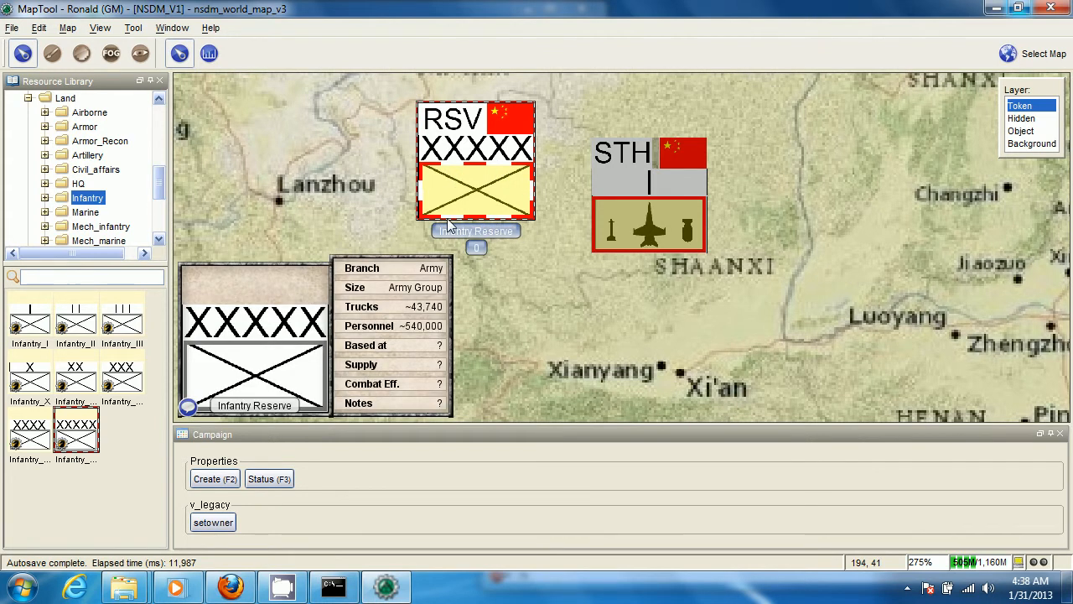
right_click(491, 145)
key("Escape")
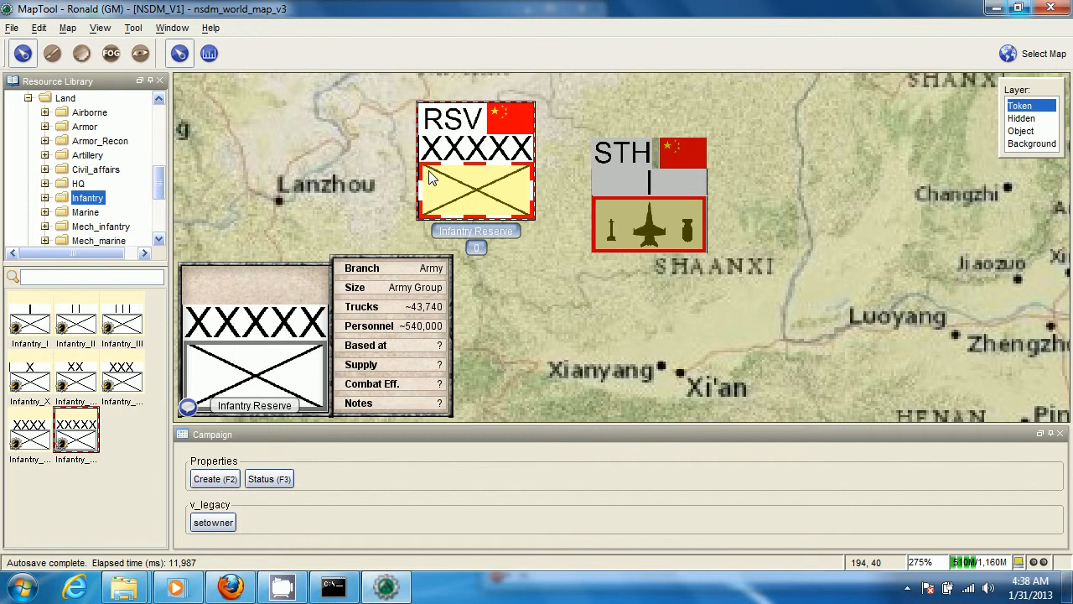
key("F2")
left_click(514, 315)
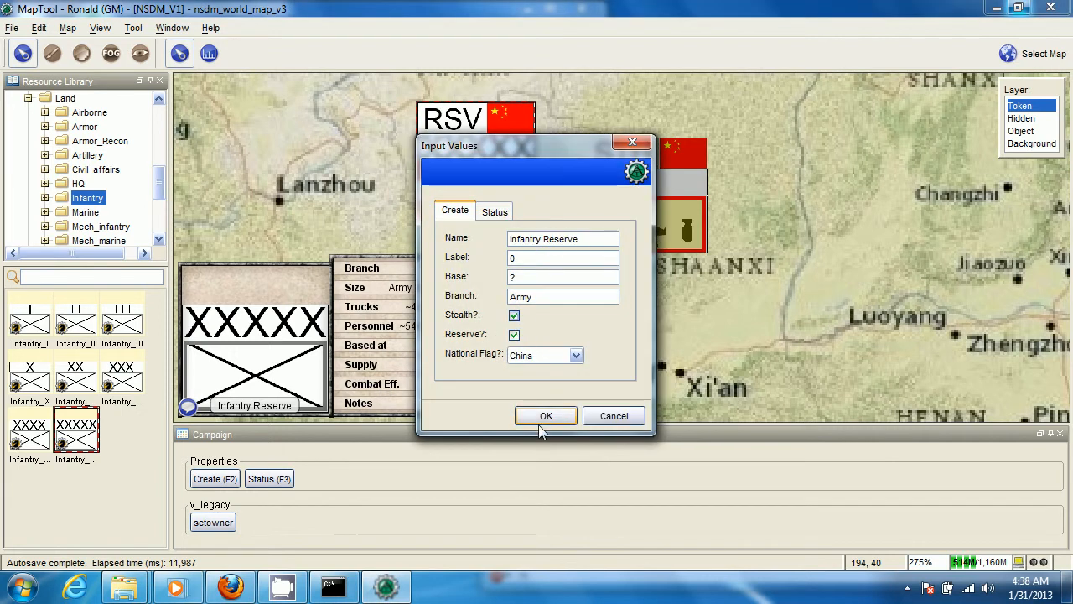
left_click(543, 419)
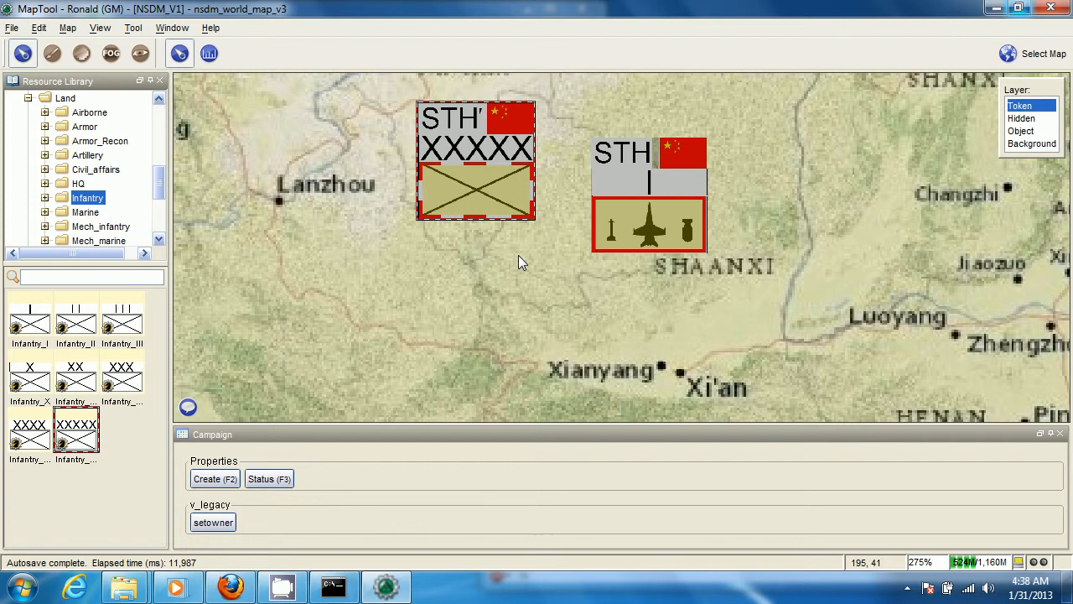
Turn Stealth off for the Infantry Reserve token and leave only Reserve applied
scroll(567, 356, "down", 6)
left_click_drag(562, 340, 502, 352)
scroll(442, 316, "up", 3)
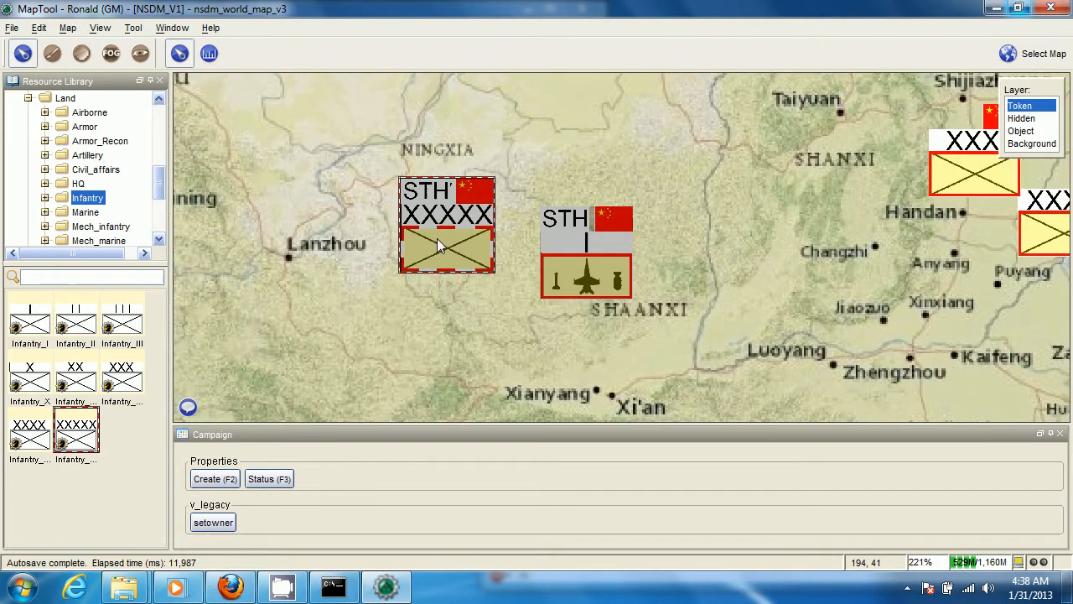
mouse_move(434, 224)
key("F2")
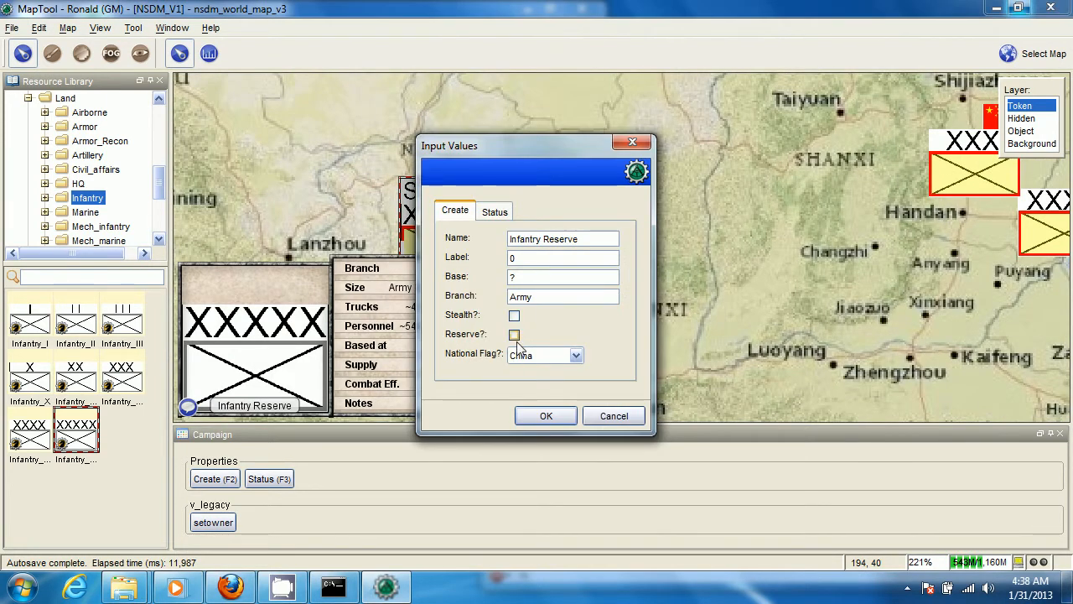
left_click(513, 334)
left_click(537, 420)
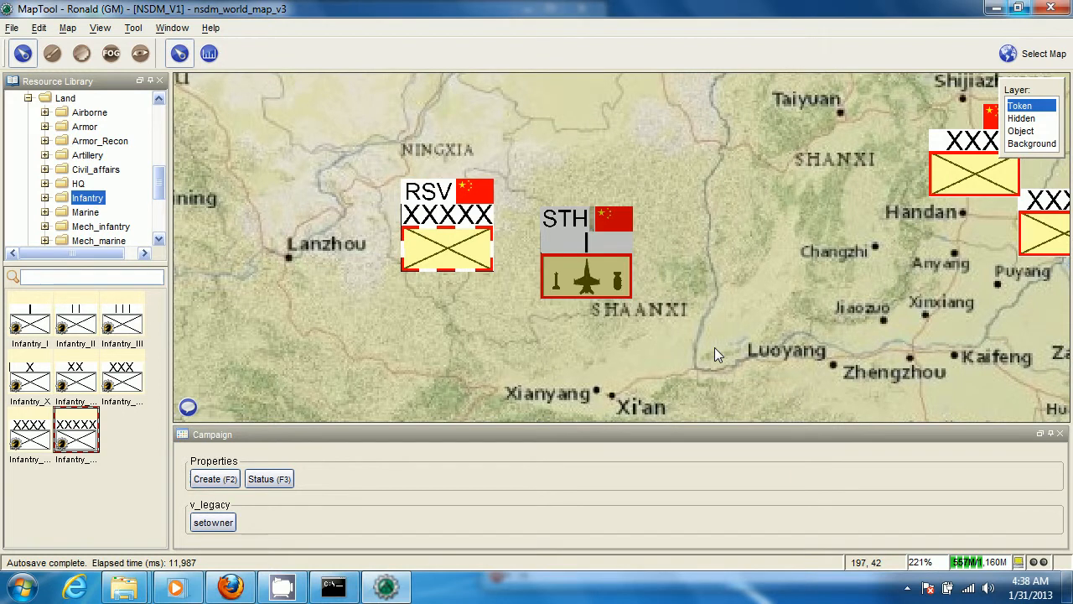
Show the V_Events images in the resource library
scroll(497, 211, "down", 5)
scroll(615, 246, "up", 2)
scroll(643, 218, "down", 4)
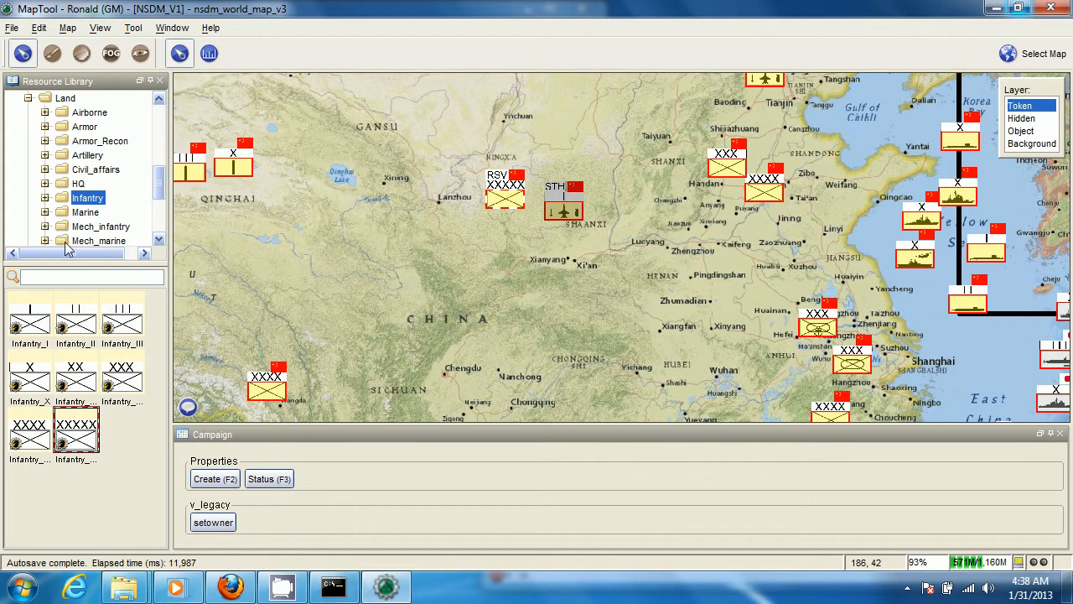
scroll(84, 196, "down", 3)
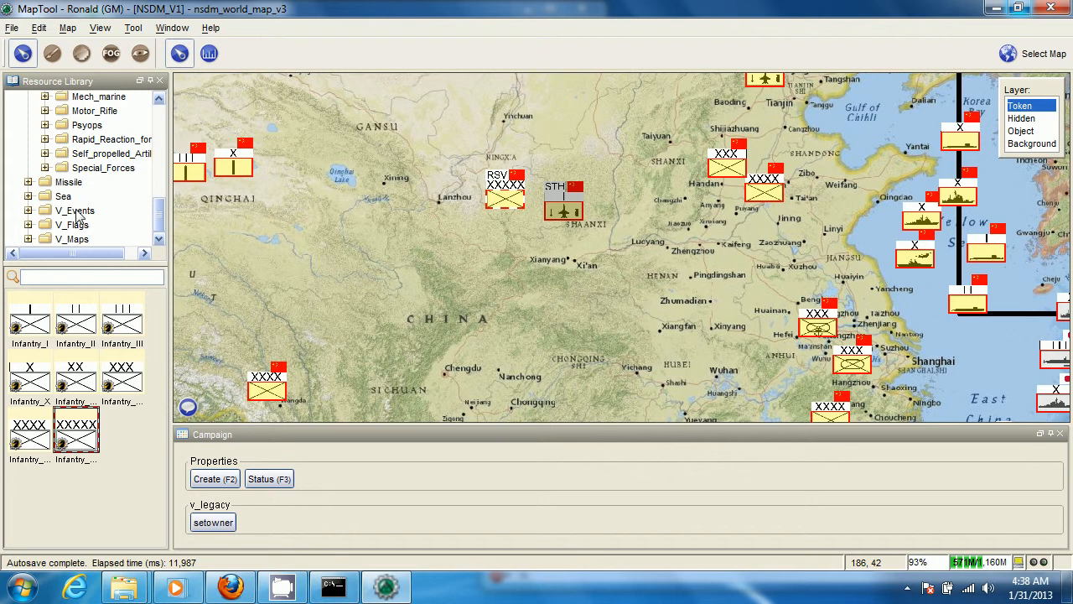
left_click(75, 210)
Switch to the Object layer and place the Mushroom_Cloud image on the map near Beijing
scroll(432, 294, "up", 4)
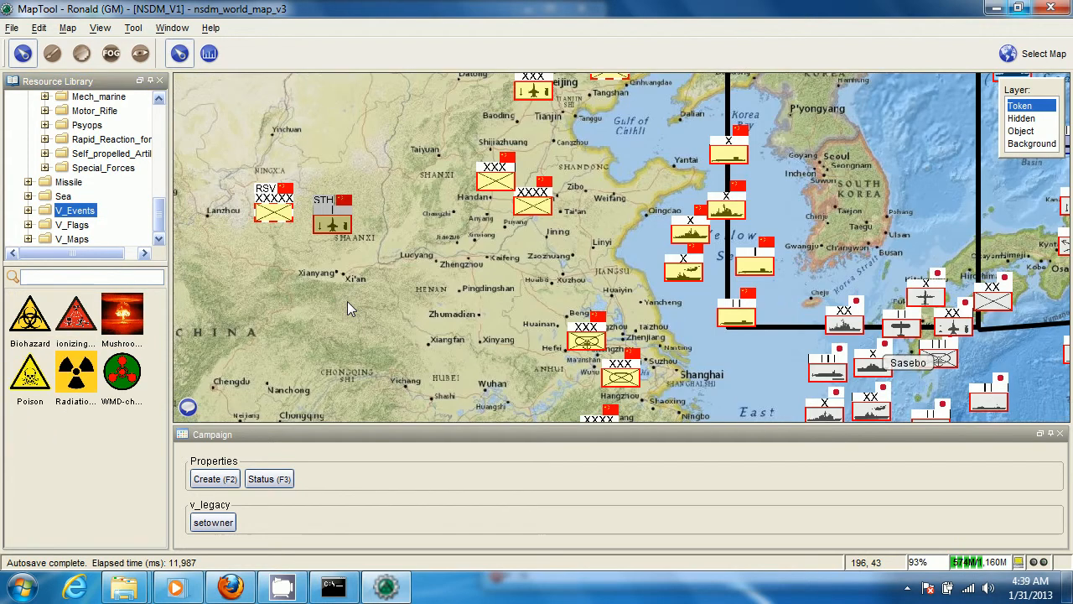
left_click_drag(593, 294, 490, 383)
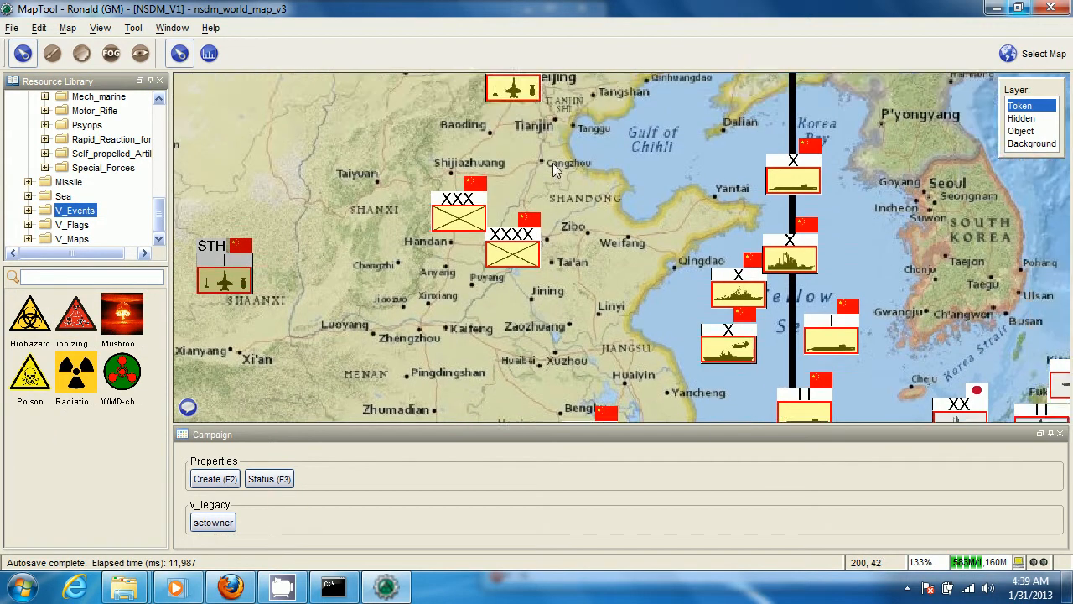
left_click_drag(562, 162, 568, 292)
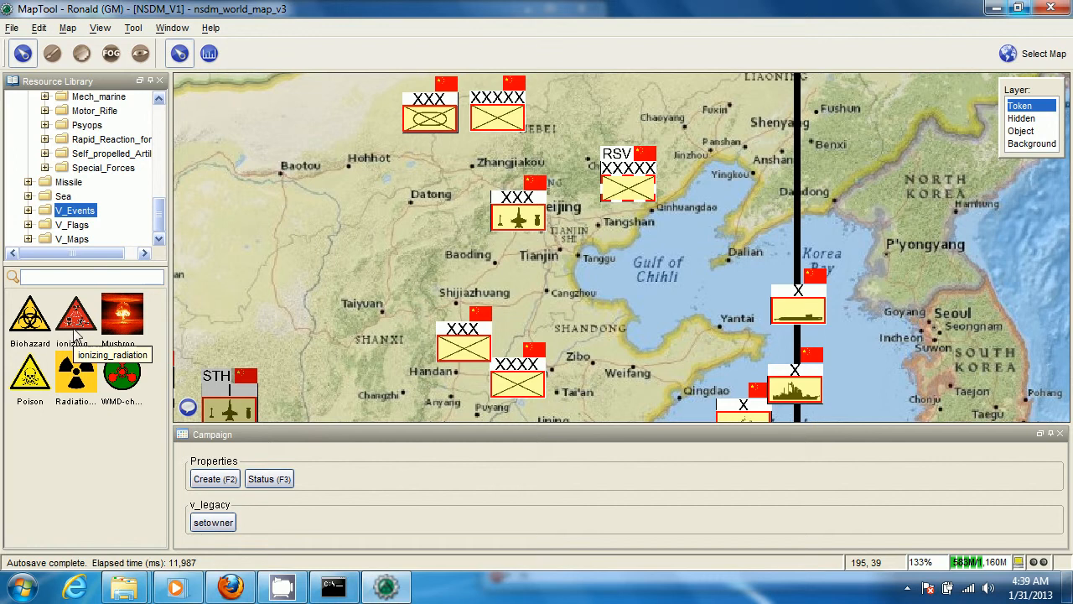
left_click(1022, 131)
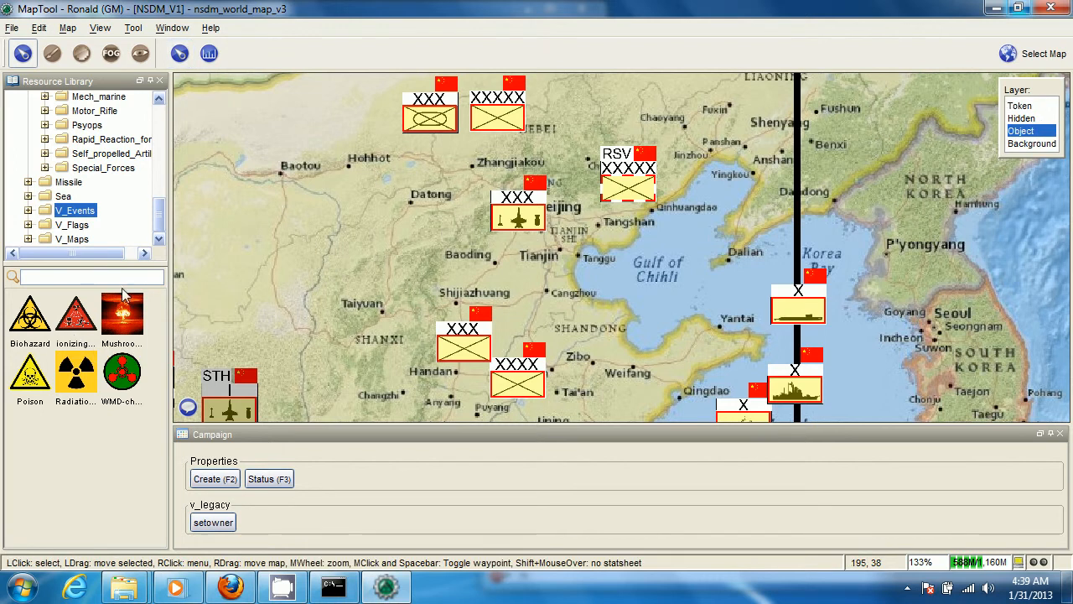
left_click(126, 330)
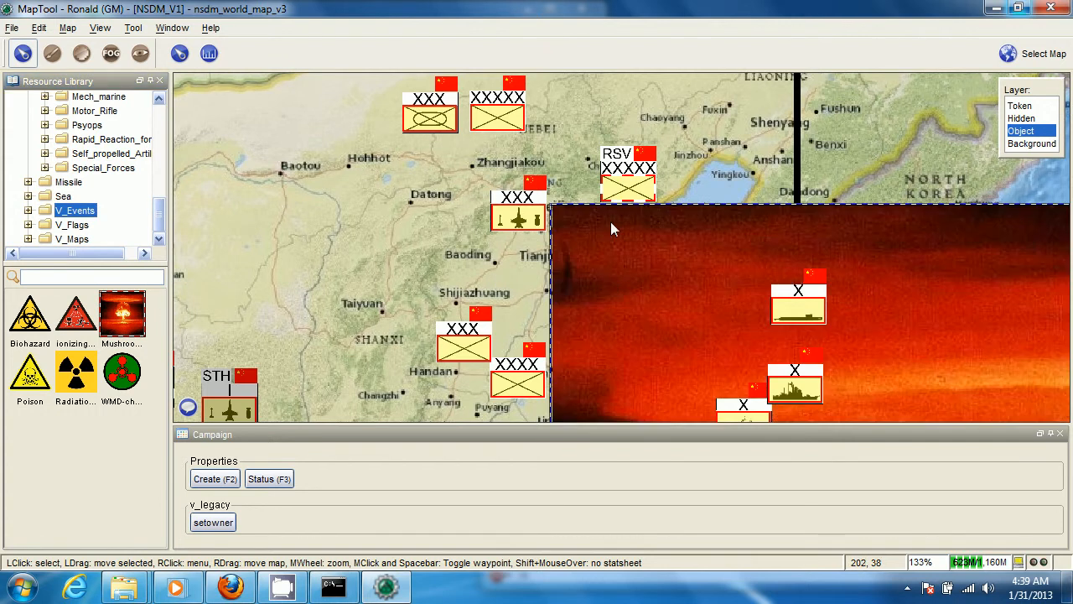
Shrink the Mushroom_Cloud image to roughly the size of the Beijing area and move it over Beijing
scroll(612, 223, "down", 10)
scroll(746, 259, "down", 2)
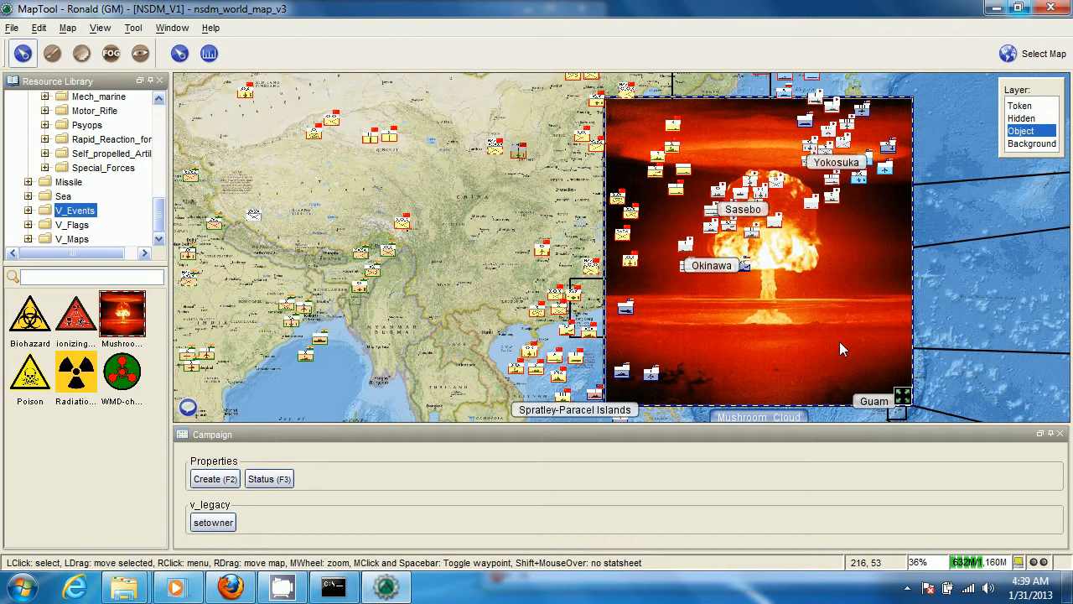
left_click_drag(903, 394, 841, 321)
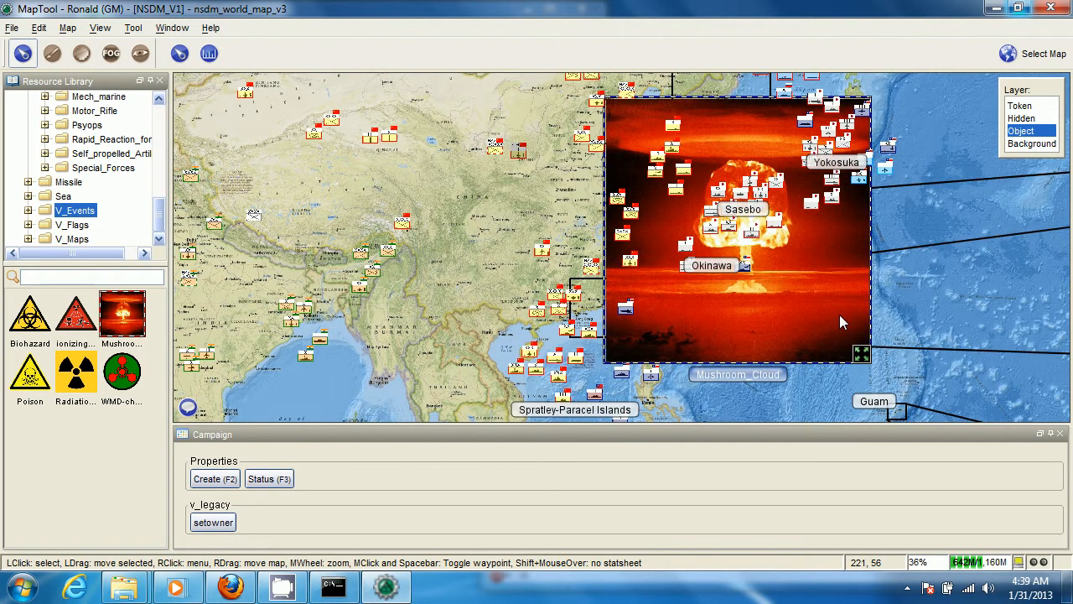
scroll(672, 283, "up", 12)
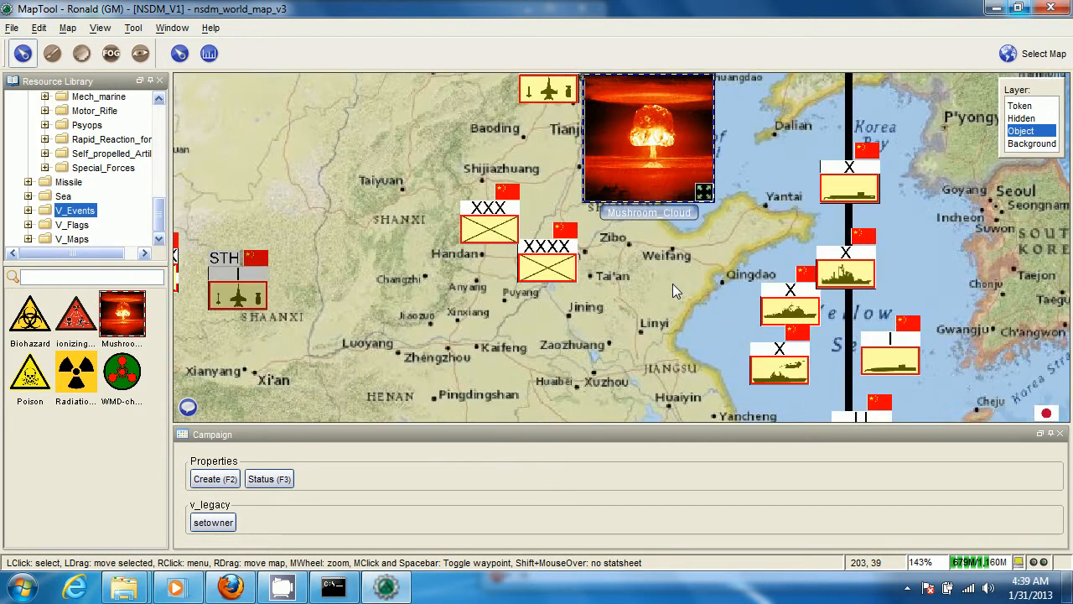
left_click_drag(673, 284, 687, 457)
left_click_drag(675, 342, 618, 283)
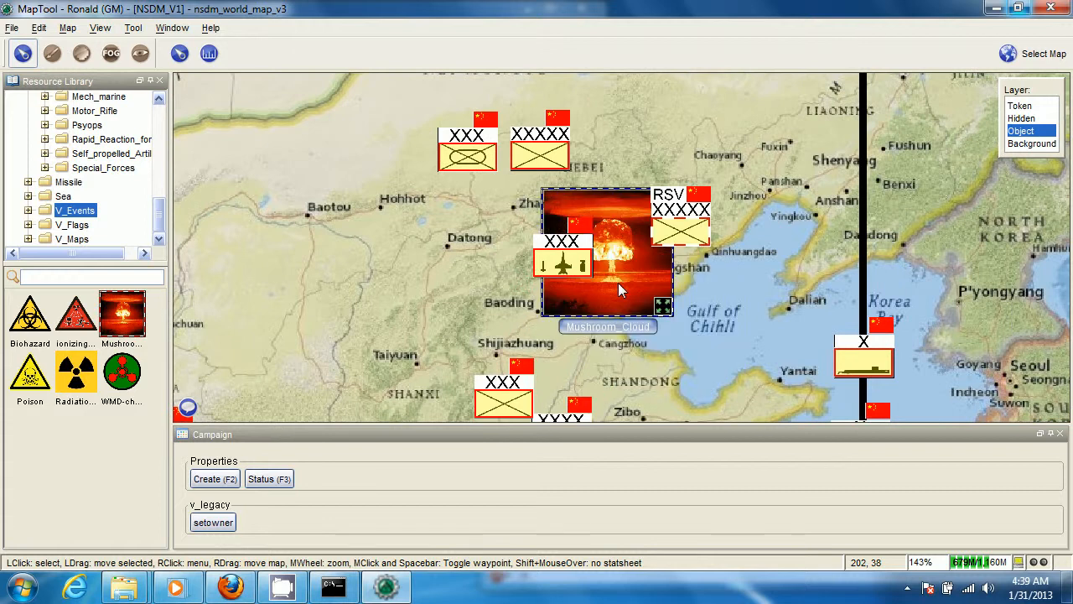
Open the Mushroom_Cloud object's notes and write "Beijing nuked in suprise attack by zombie mongol seperatists."
double_click(617, 282)
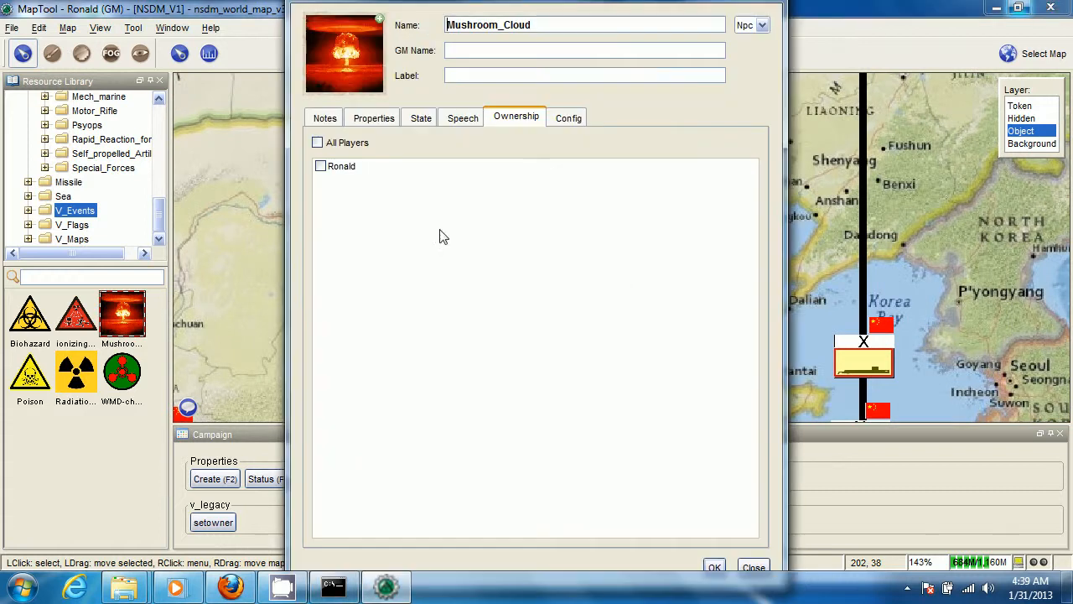
left_click(323, 118)
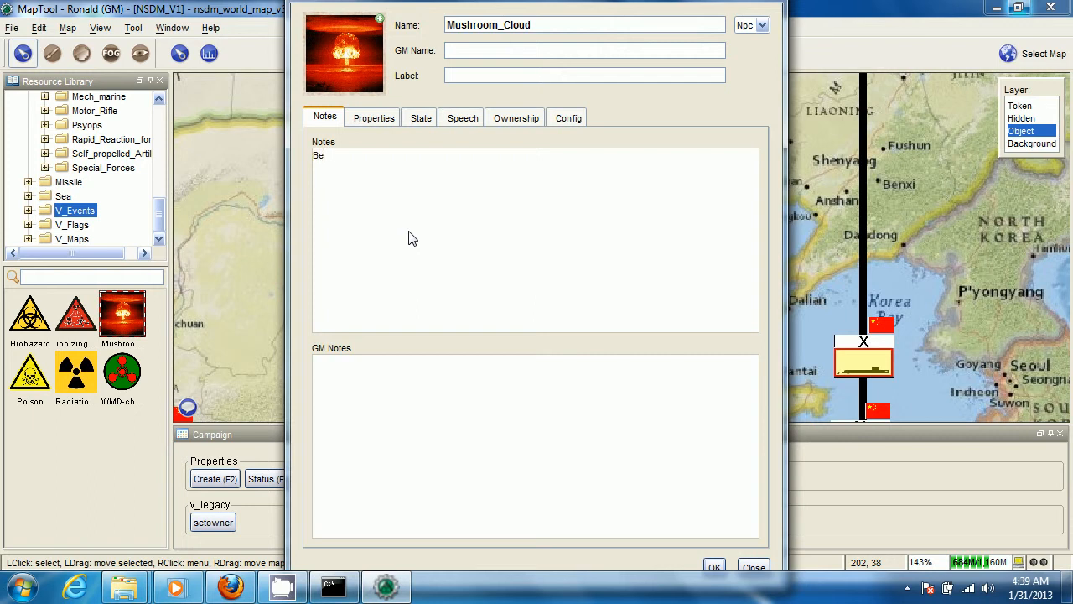
type("Beijing nuked in suprise attack by ")
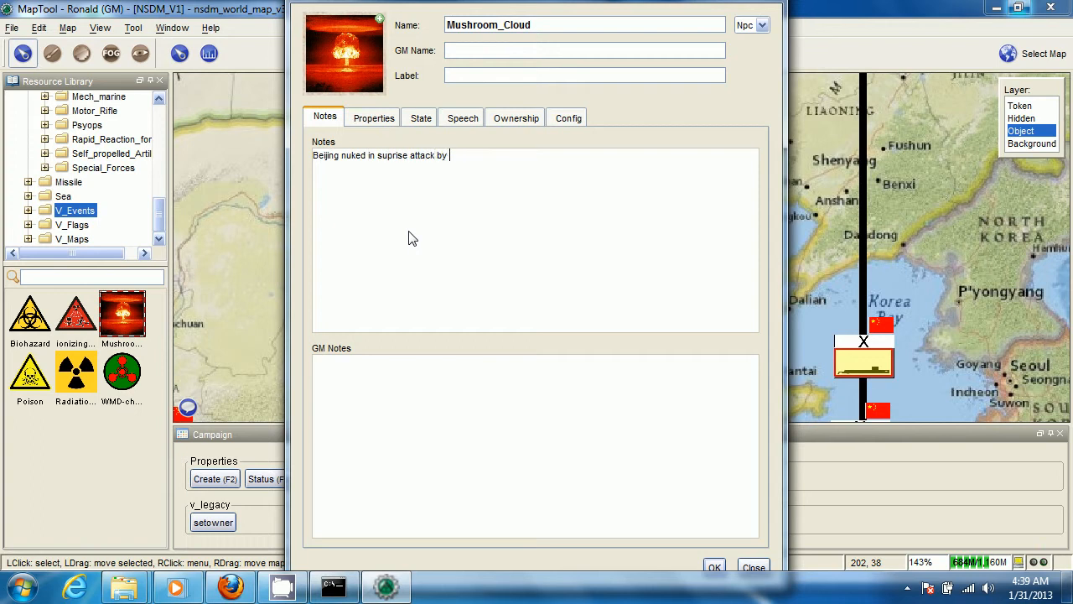
type("zombie mongol seperatists. N")
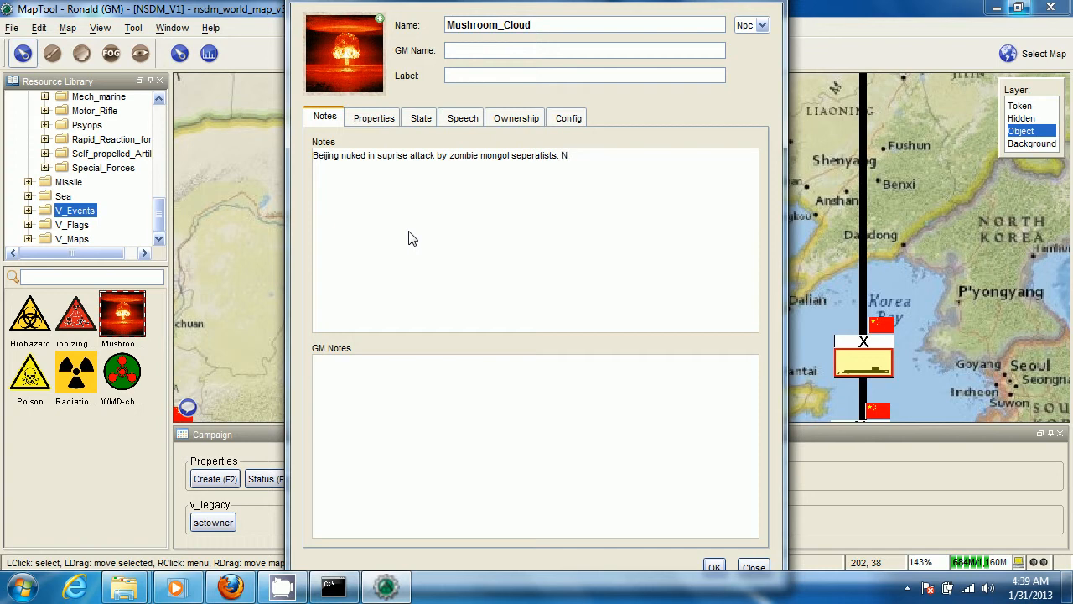
type("o chinese leadership has ")
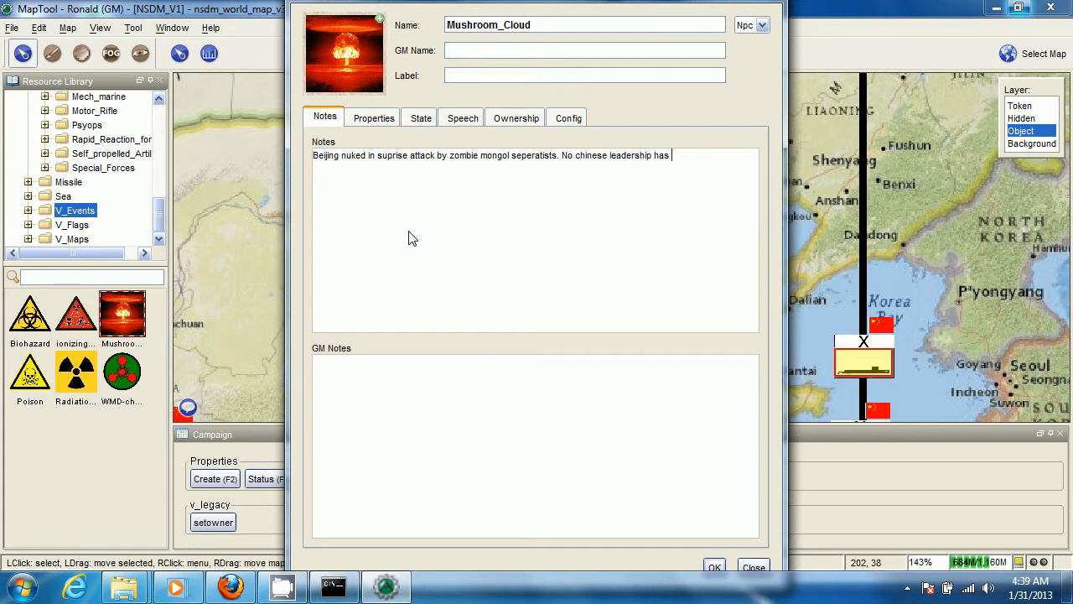
type("yet addresses the people")
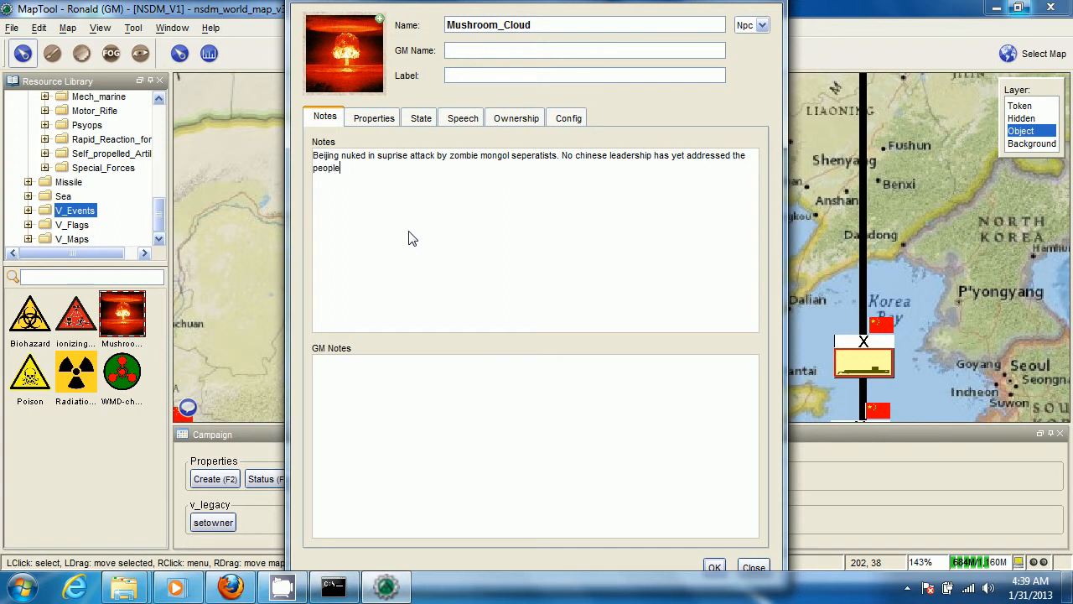
type(", and the senior commitee is ge")
Continue the note with "No chinese leadership has yet addressed the people, and the senior commitee is feared dead" and save it
key("BackSpace")
key("BackSpace")
type("feare")
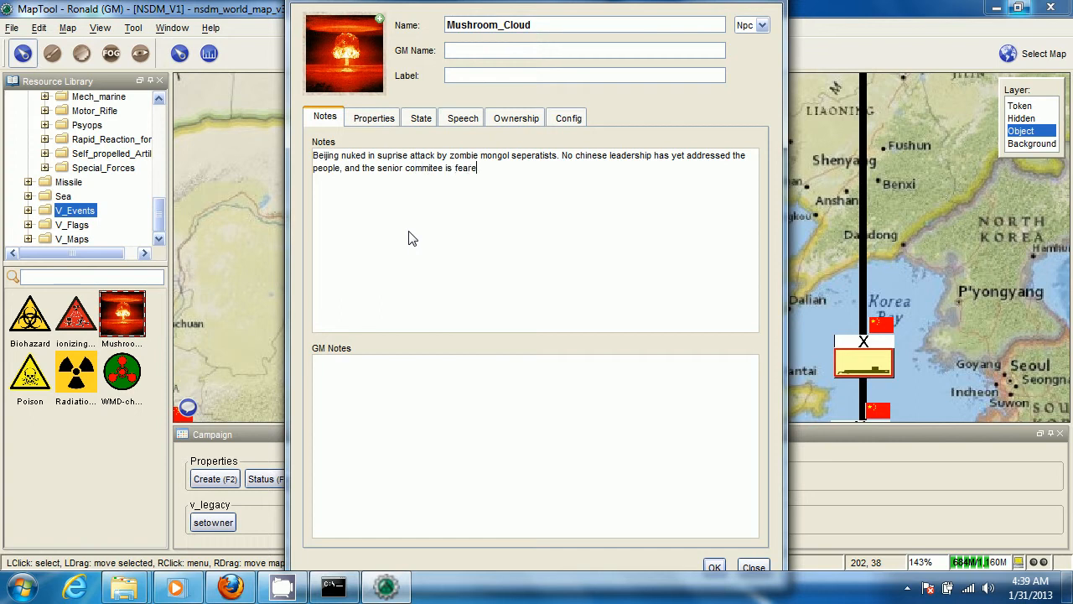
type("d dead,")
left_click(714, 567)
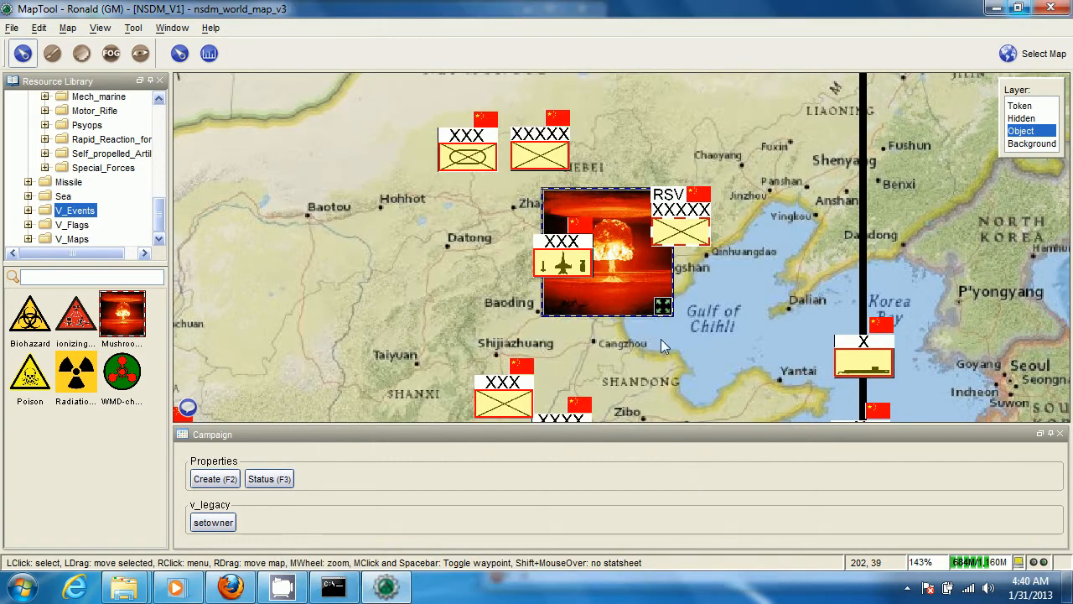
Switch back to the Token layer and display the Mushroom_Cloud note on the map
left_click(1019, 107)
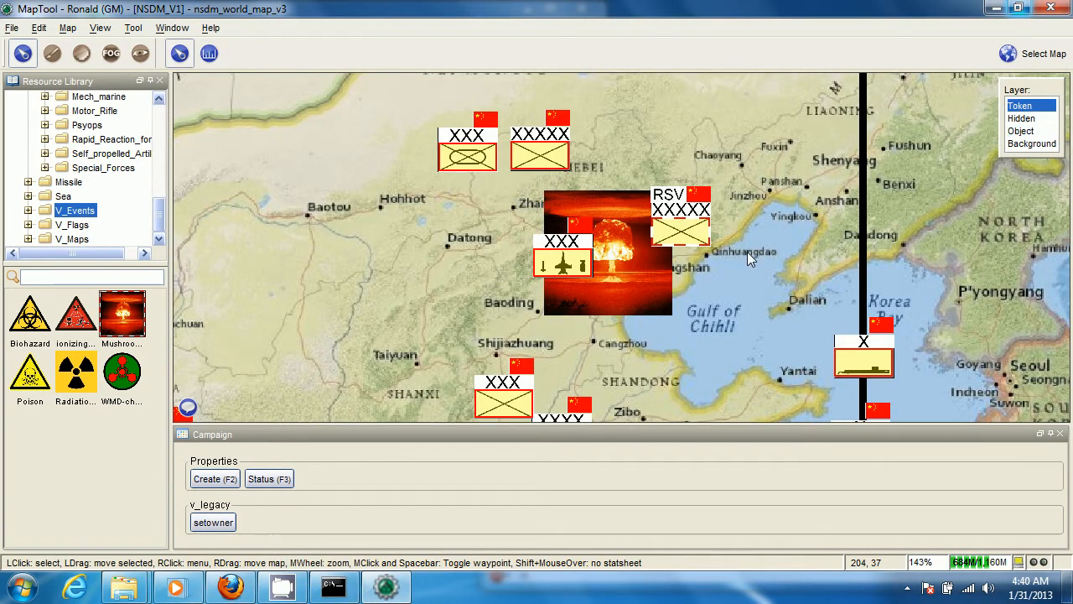
scroll(747, 252, "down", 2)
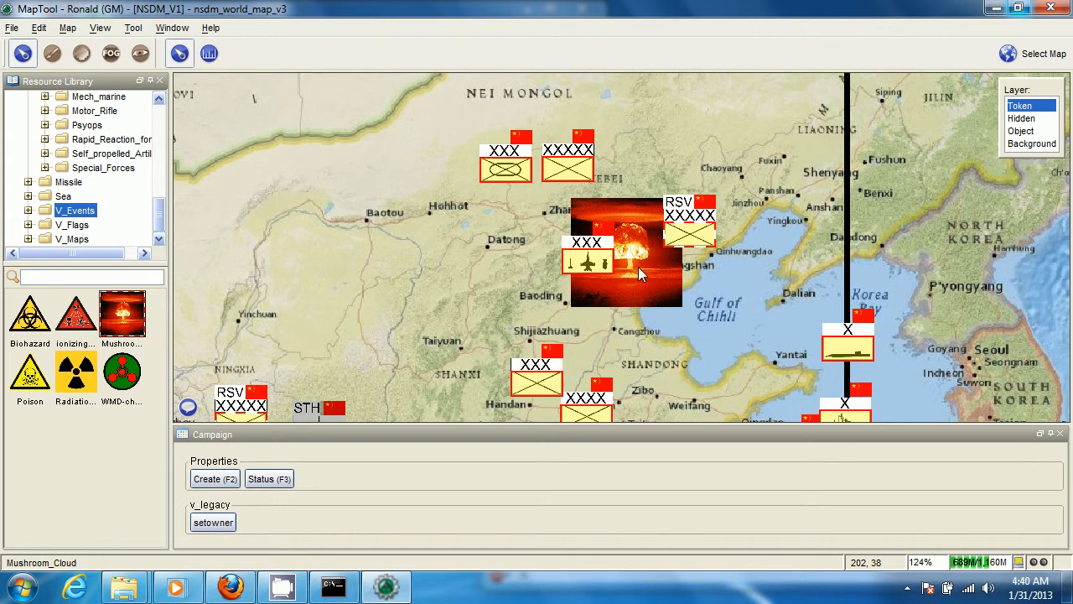
mouse_move(638, 268)
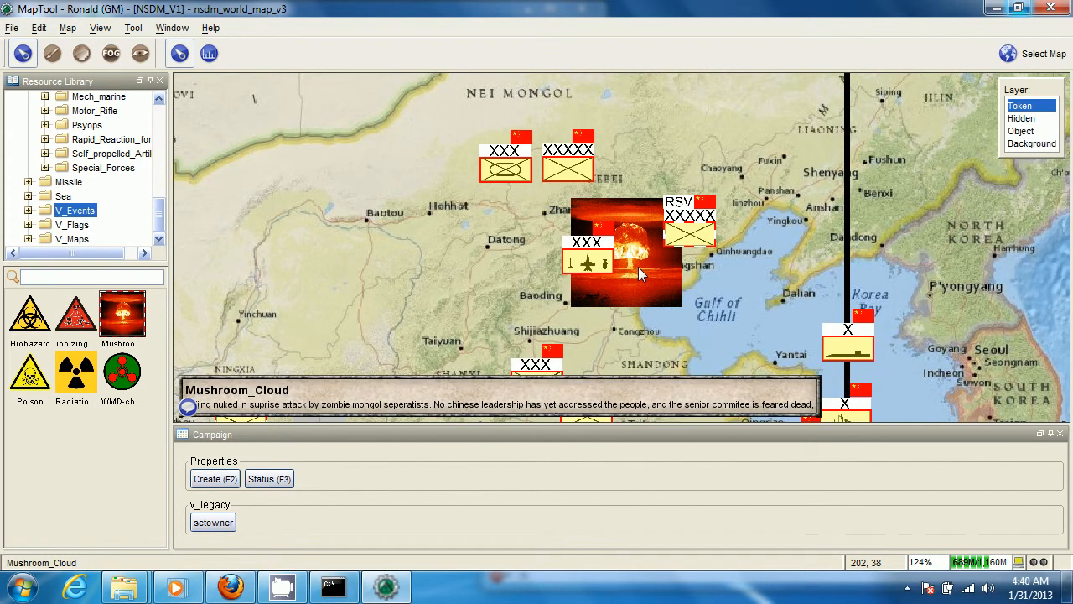
Close the Campaign panel to give the map more room and view the wider China and Japan region
left_click_drag(441, 320, 457, 240)
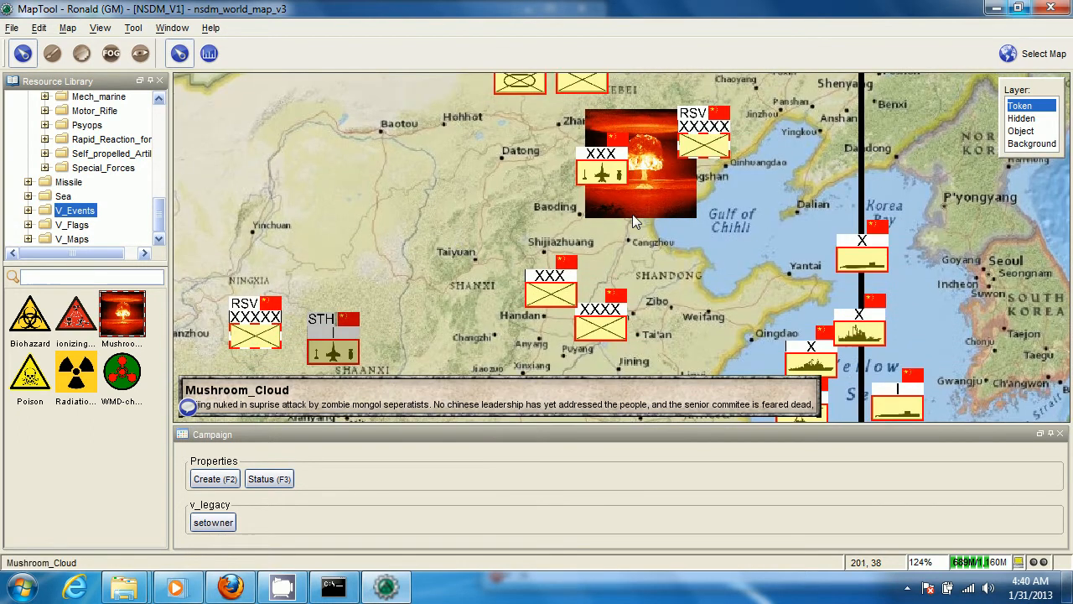
left_click(1060, 434)
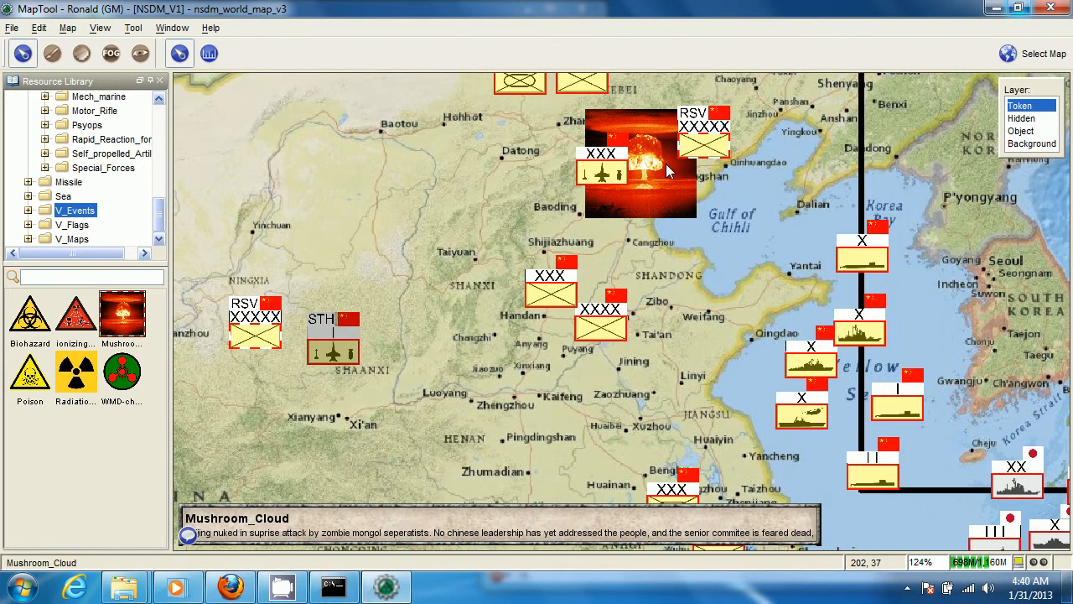
scroll(719, 272, "down", 5)
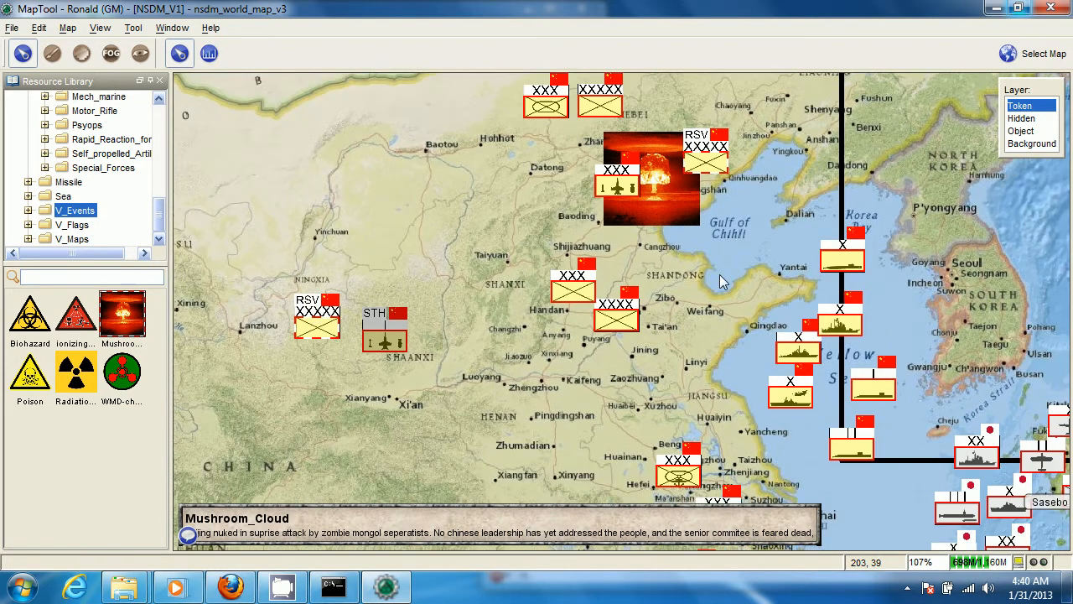
left_click_drag(719, 274, 572, 219)
scroll(763, 272, "down", 2)
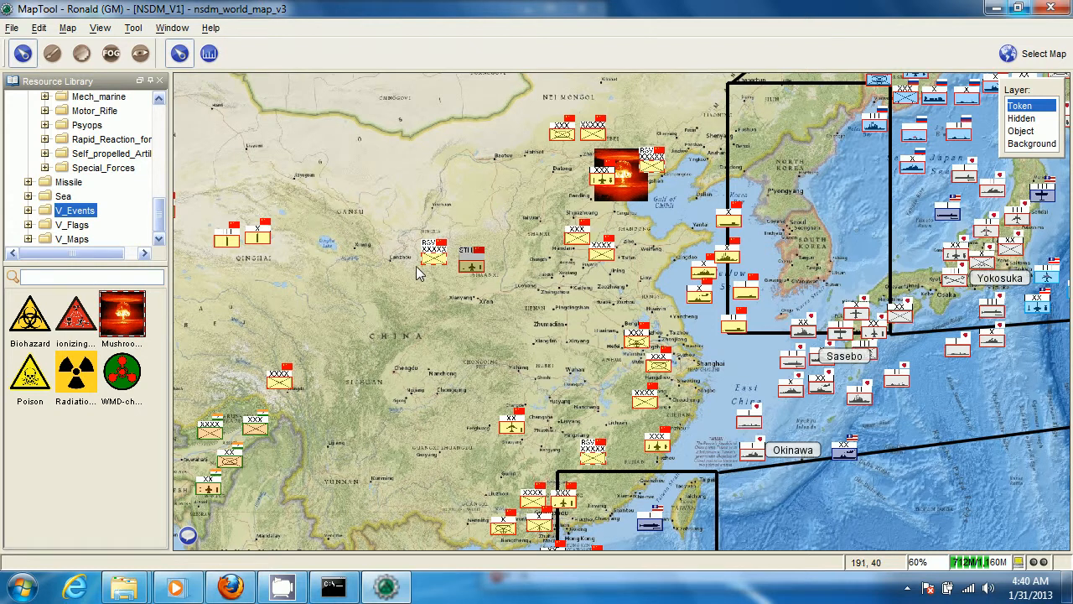
Turn on the display of token names for the units in China
scroll(474, 265, "up", 3)
mouse_move(690, 253)
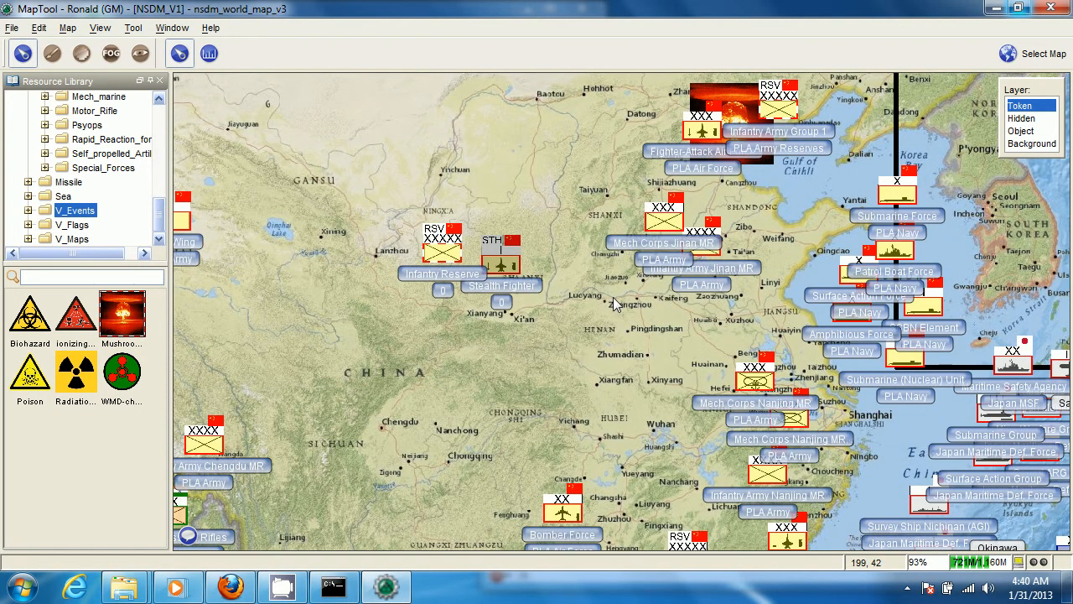
scroll(613, 297, "up", 2)
scroll(637, 314, "up", 2)
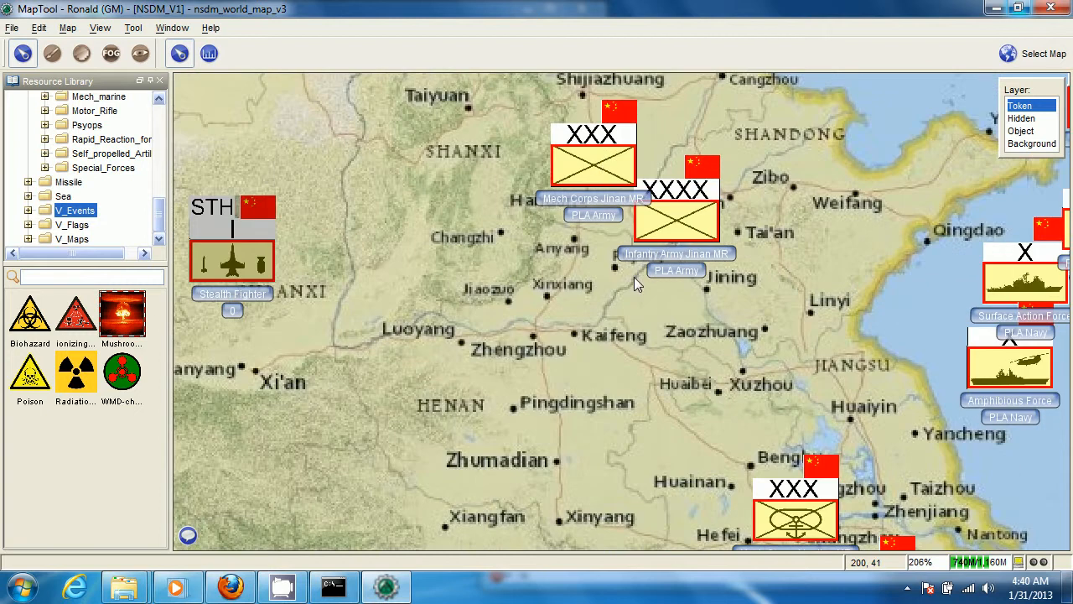
Hide the token names and show them again
left_click(100, 28)
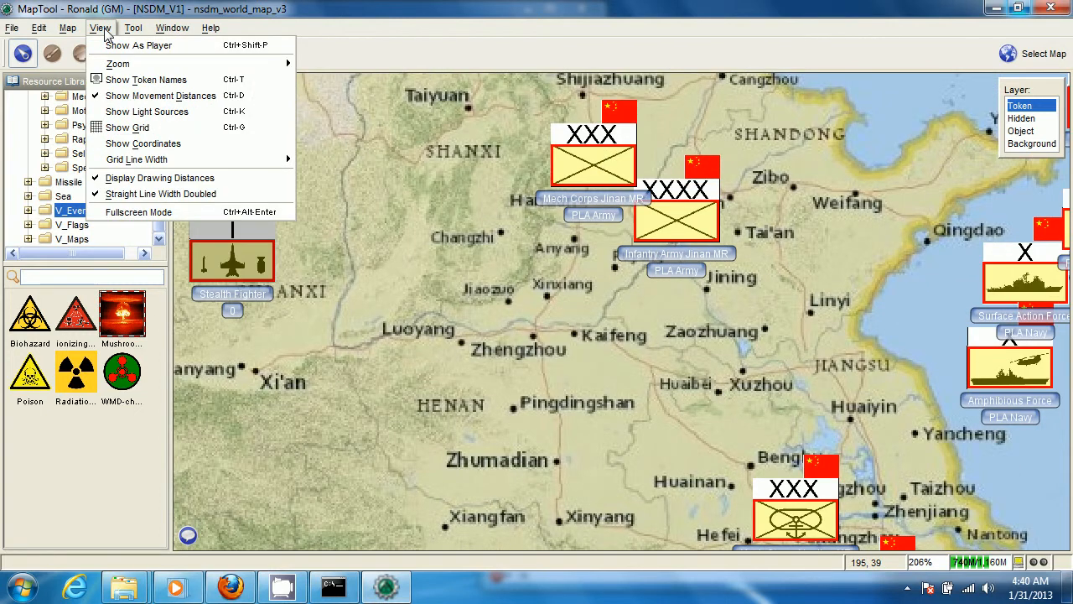
left_click(120, 80)
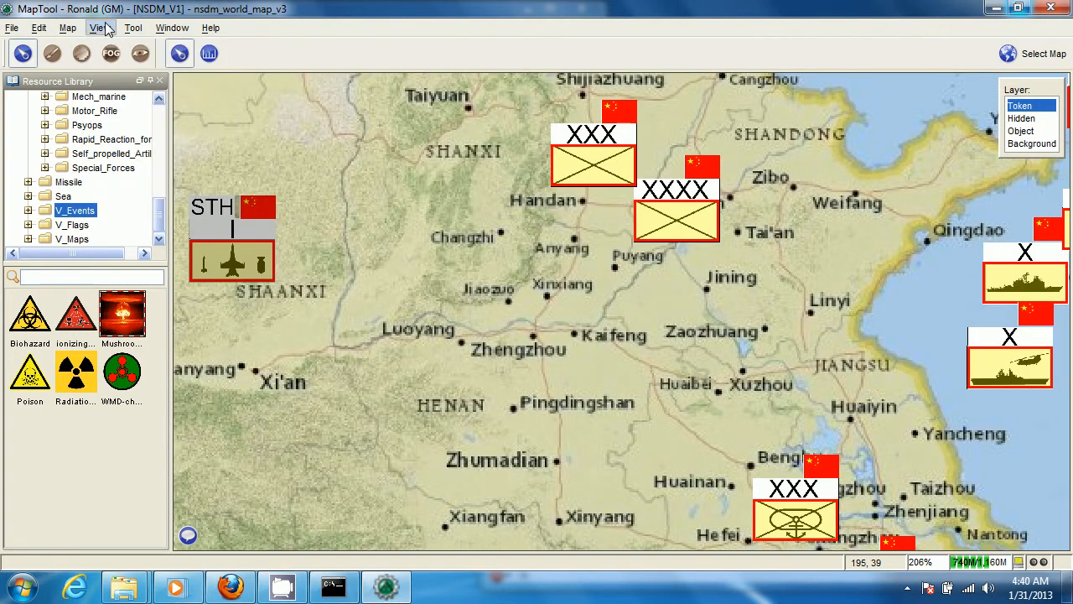
left_click(107, 28)
left_click(134, 79)
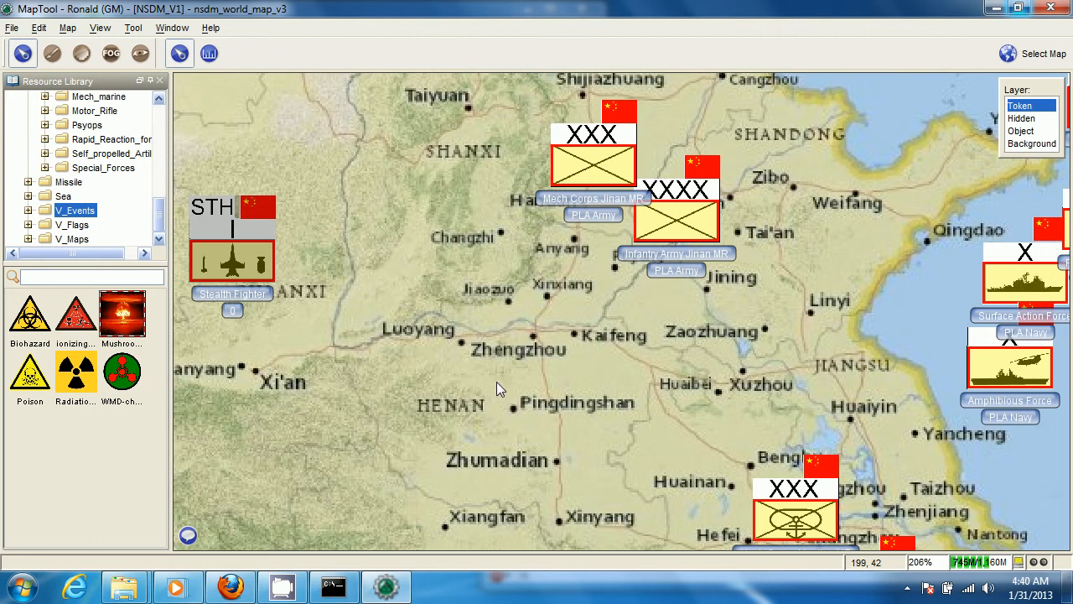
Look over the token names across the world map, return to central China and turn the names off
scroll(496, 382, "down", 6)
scroll(551, 396, "down", 6)
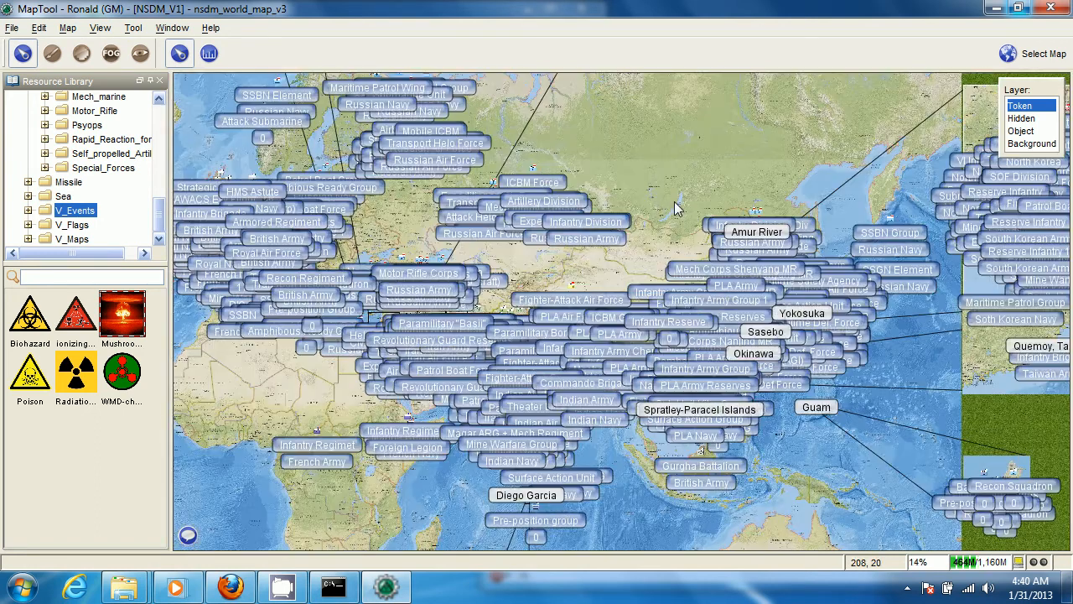
scroll(678, 209, "down", 3)
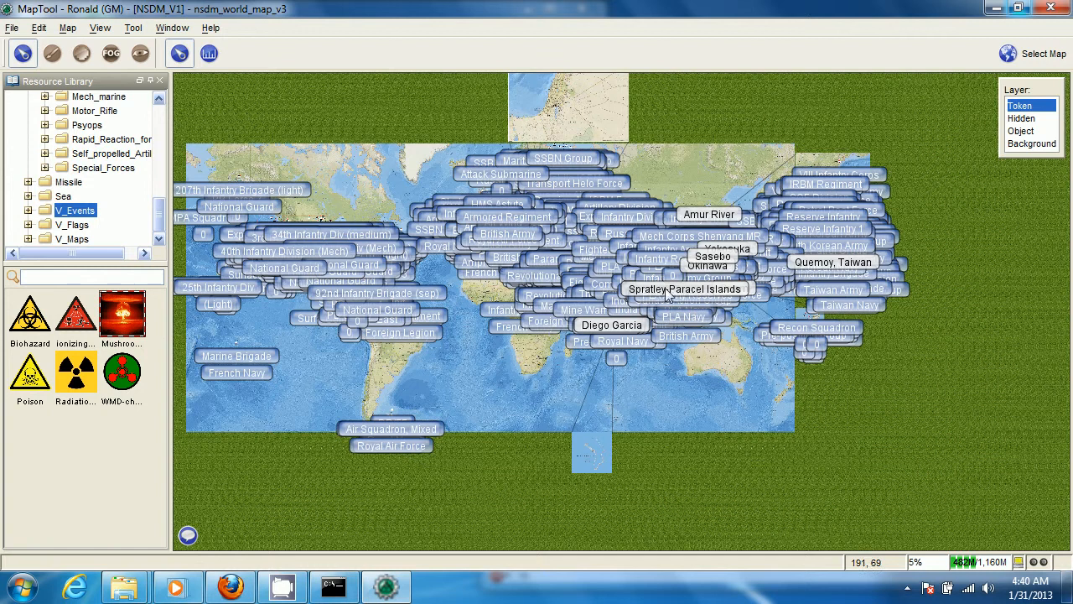
mouse_move(629, 253)
scroll(629, 253, "up", 3)
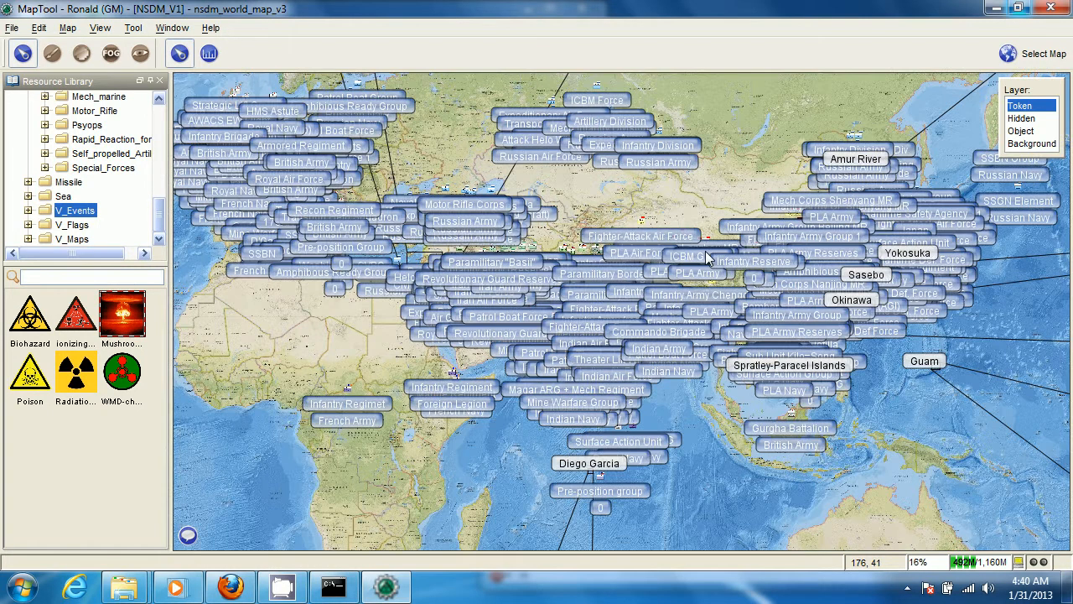
scroll(819, 266, "up", 5)
left_click_drag(827, 282, 589, 306)
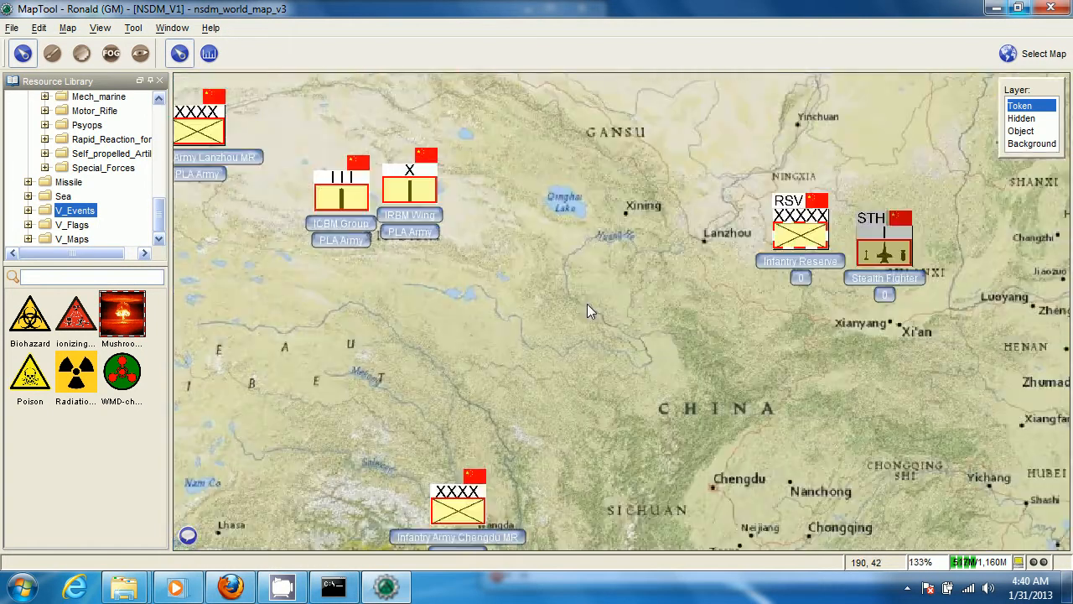
key("ctrl+t")
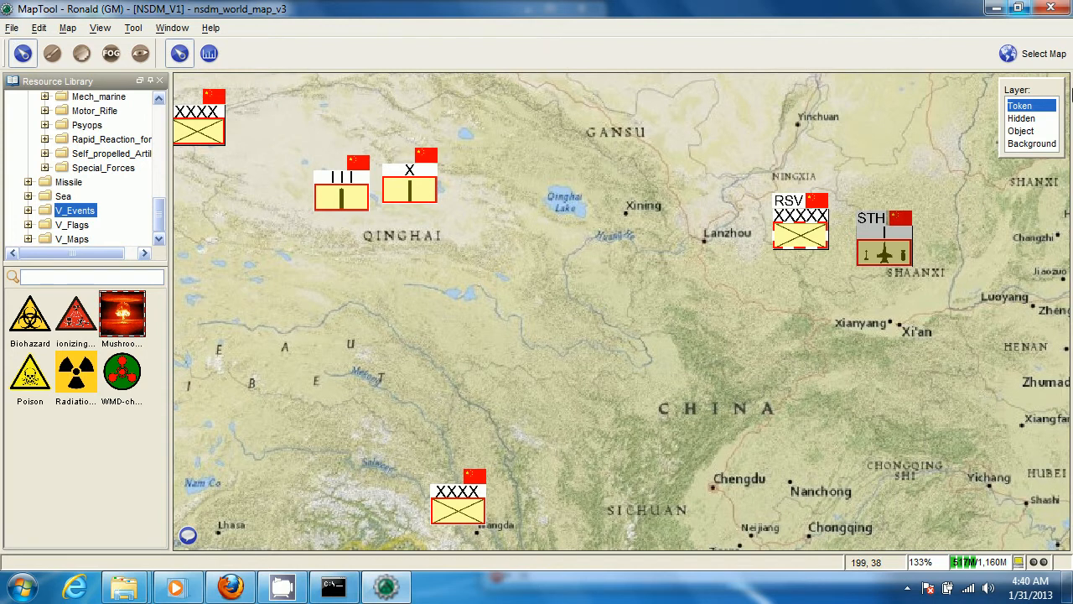
Reduce the MapTool window to about half the screen width and minimize the nsdm_maptools folder window behind it
left_click(1018, 8)
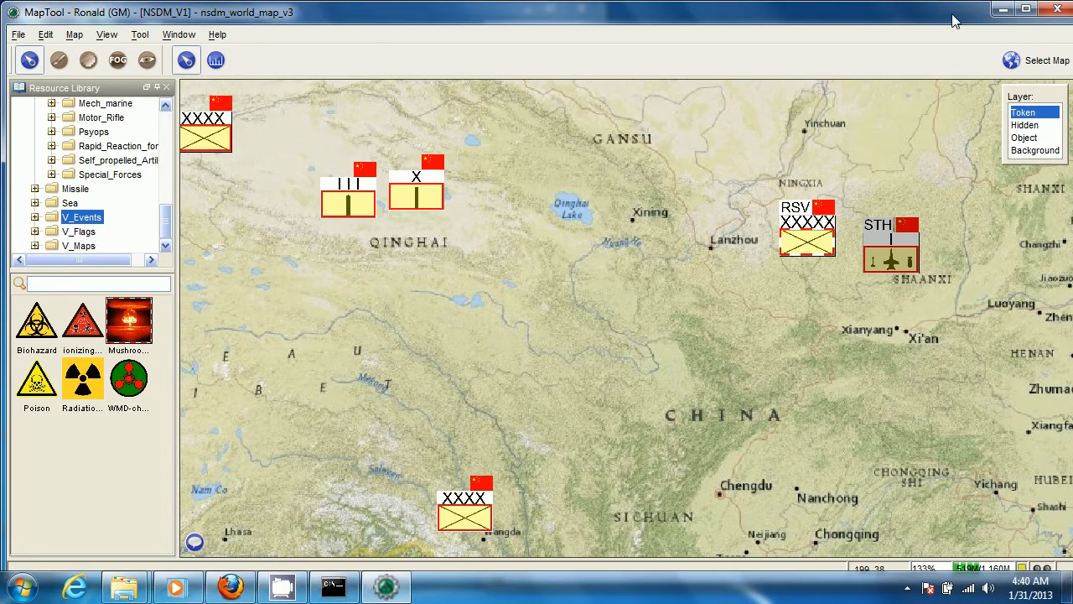
left_click_drag(945, 18, 857, 29)
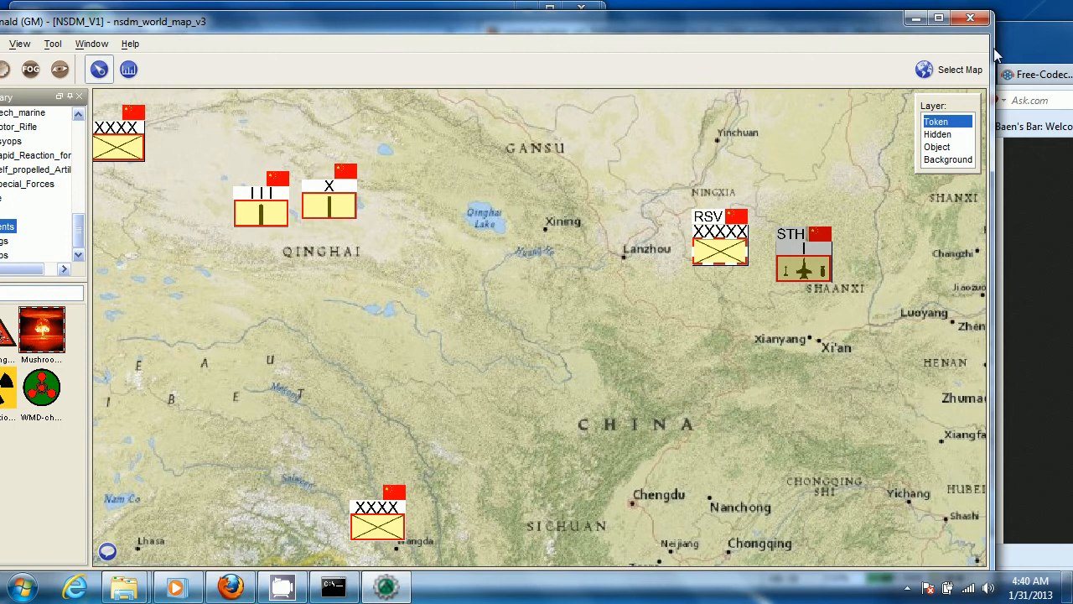
left_click_drag(993, 48, 432, 50)
left_click(520, 15)
left_click(524, 11)
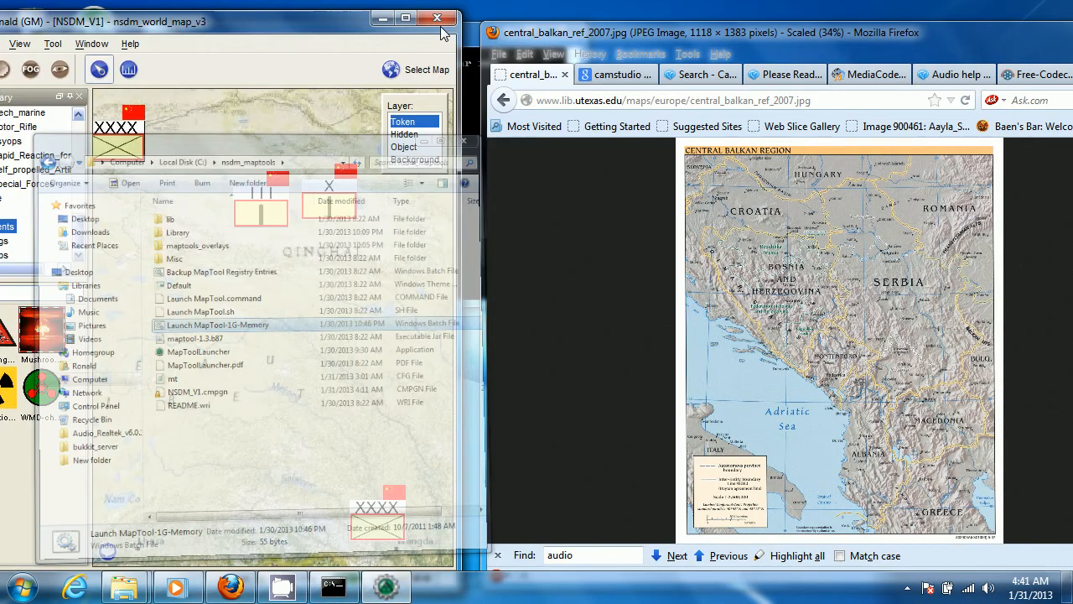
left_click_drag(310, 17, 366, 18)
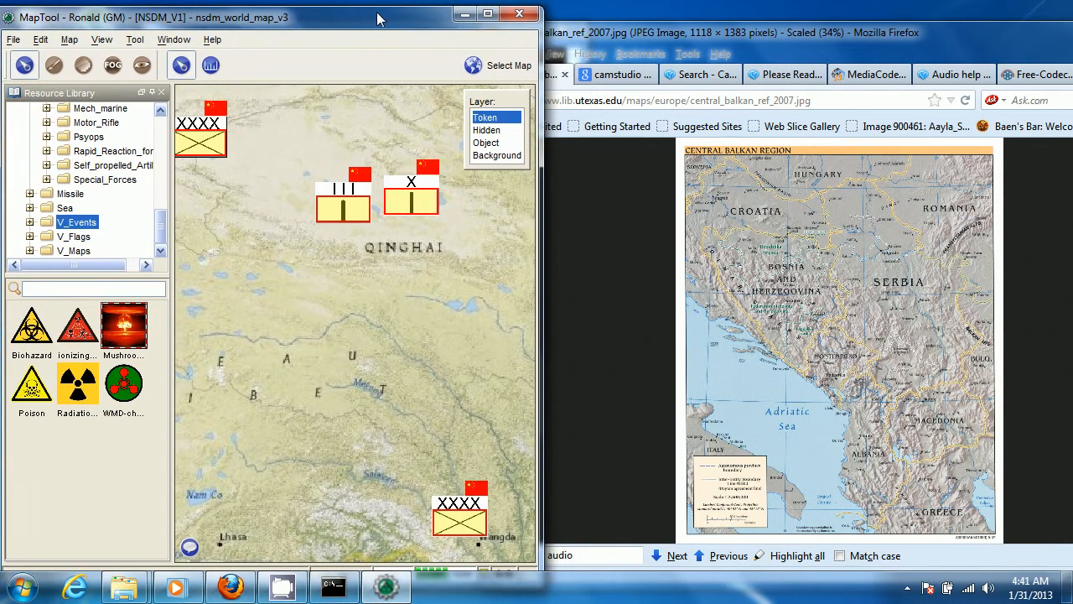
Bring the Firefox window with the Central Balkan map forward and close it with all its tabs
left_click(817, 36)
left_click_drag(816, 35, 663, 39)
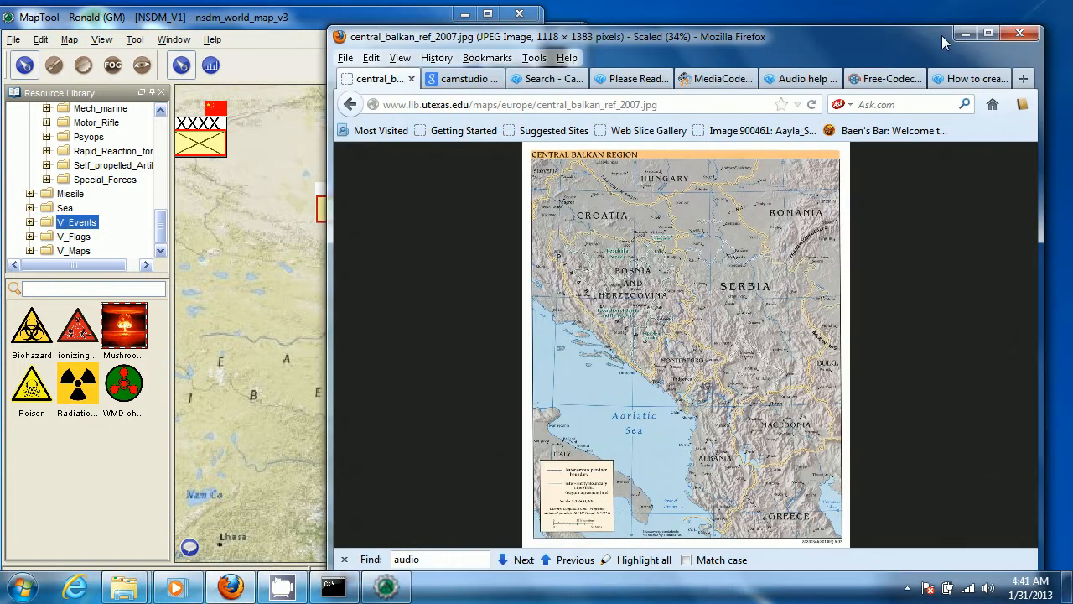
left_click(1020, 34)
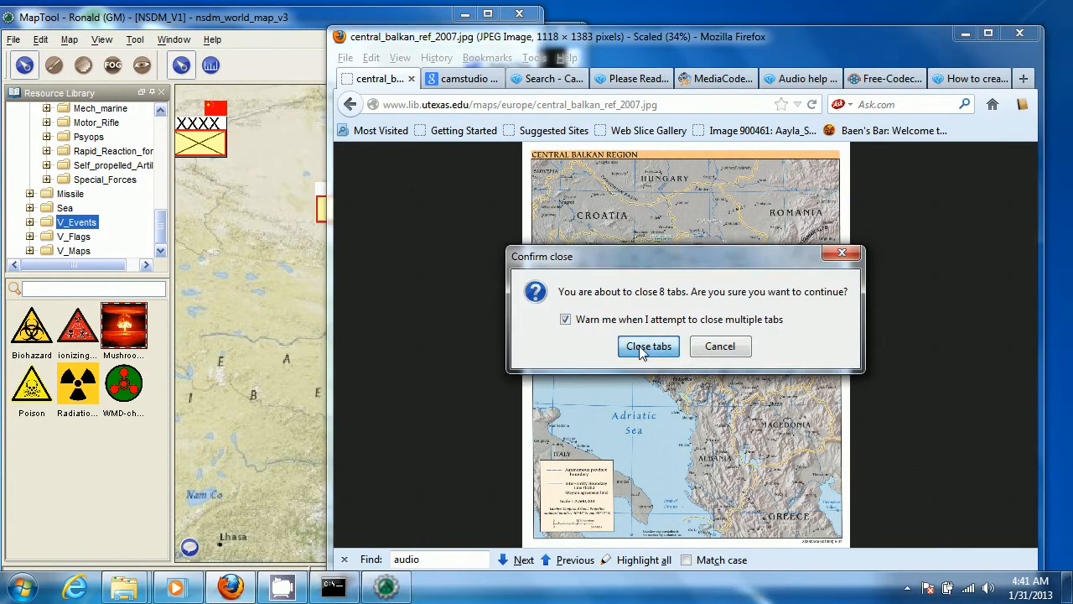
left_click(643, 347)
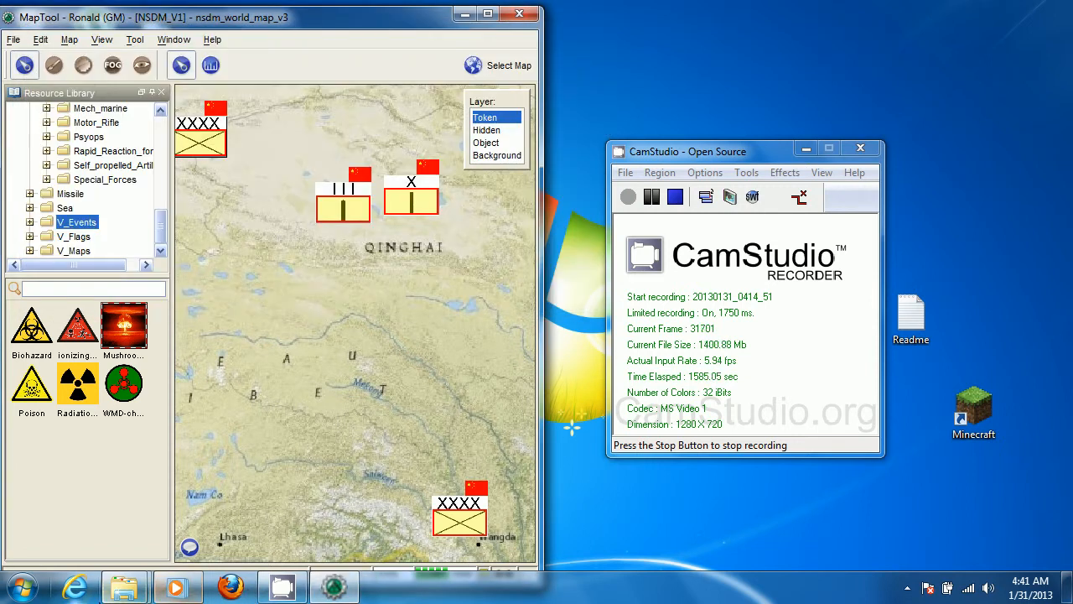
Minimize the media player and bring the nsdm_maptools folder window to the front
left_click(178, 587)
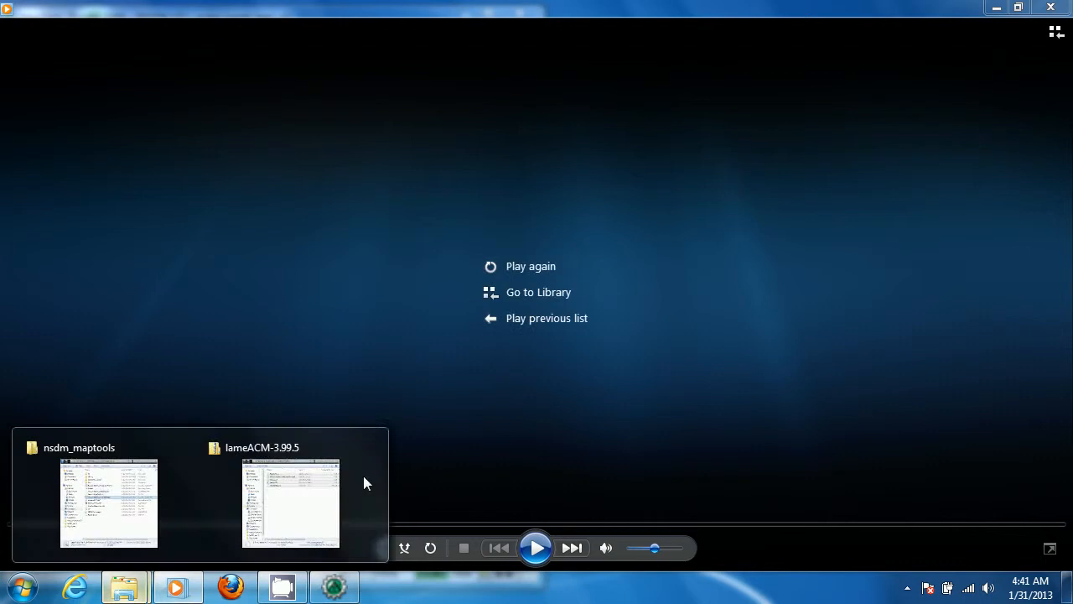
left_click(998, 8)
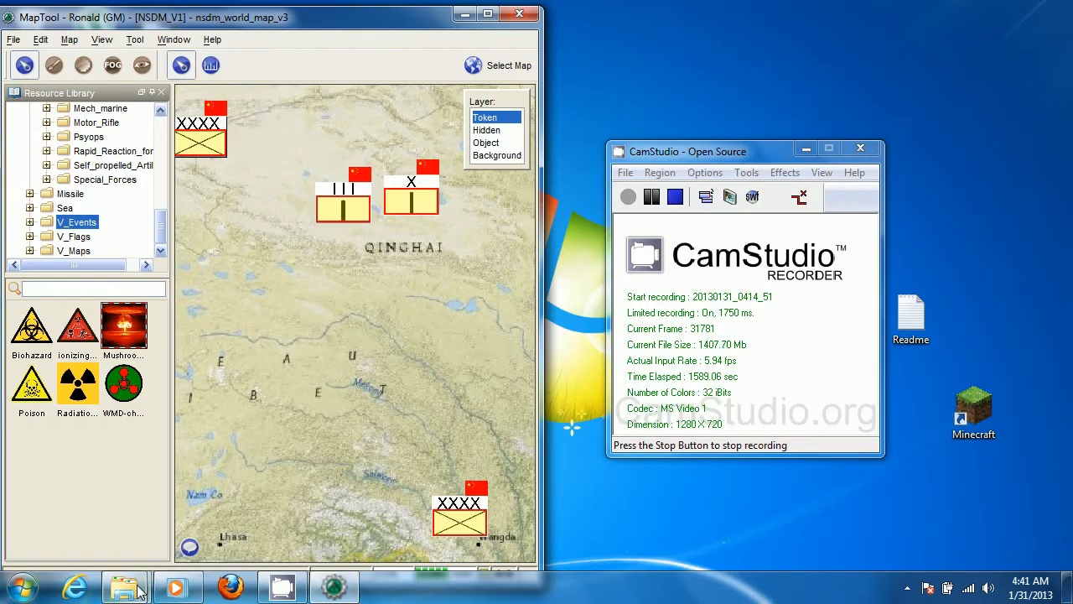
mouse_move(137, 590)
left_click(87, 495)
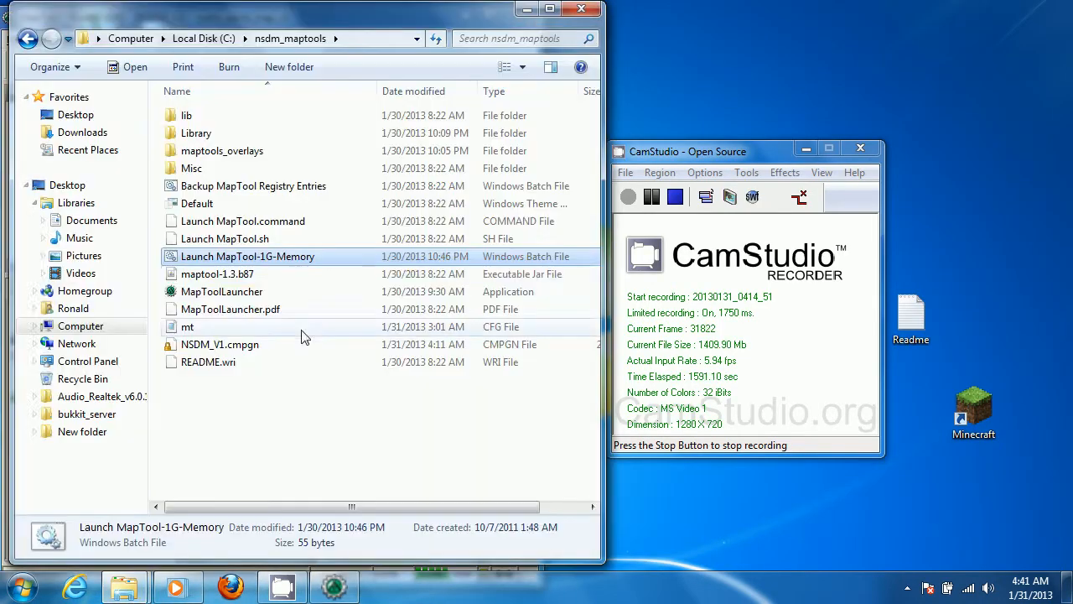
Launch a second MapTool instance with the Launch MapTool-1G-Memory batch file and move its console window clear of the campaign window
double_click(283, 257)
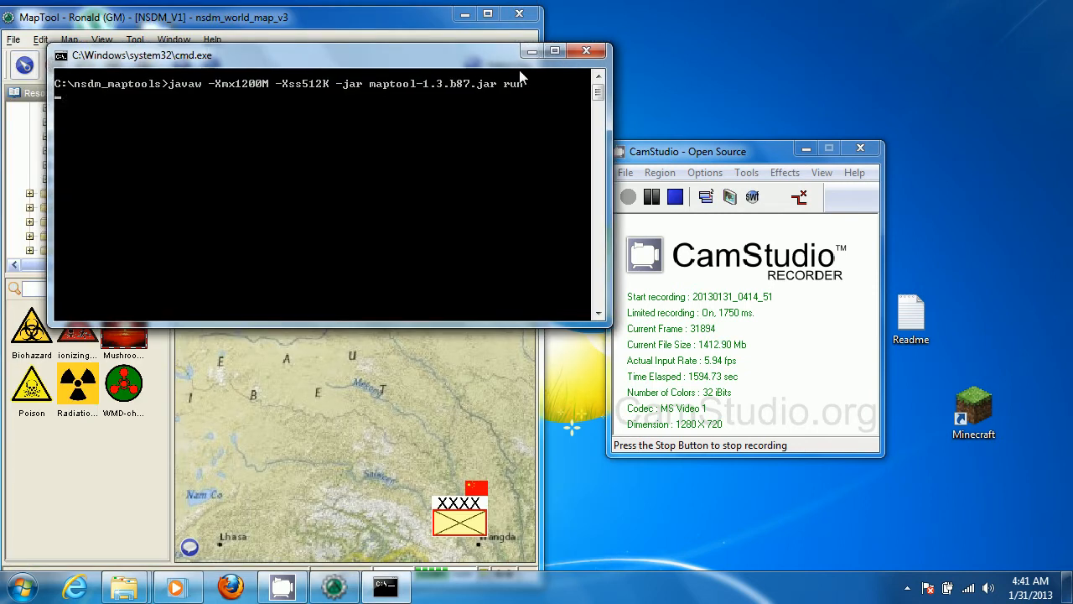
left_click_drag(458, 56, 935, 11)
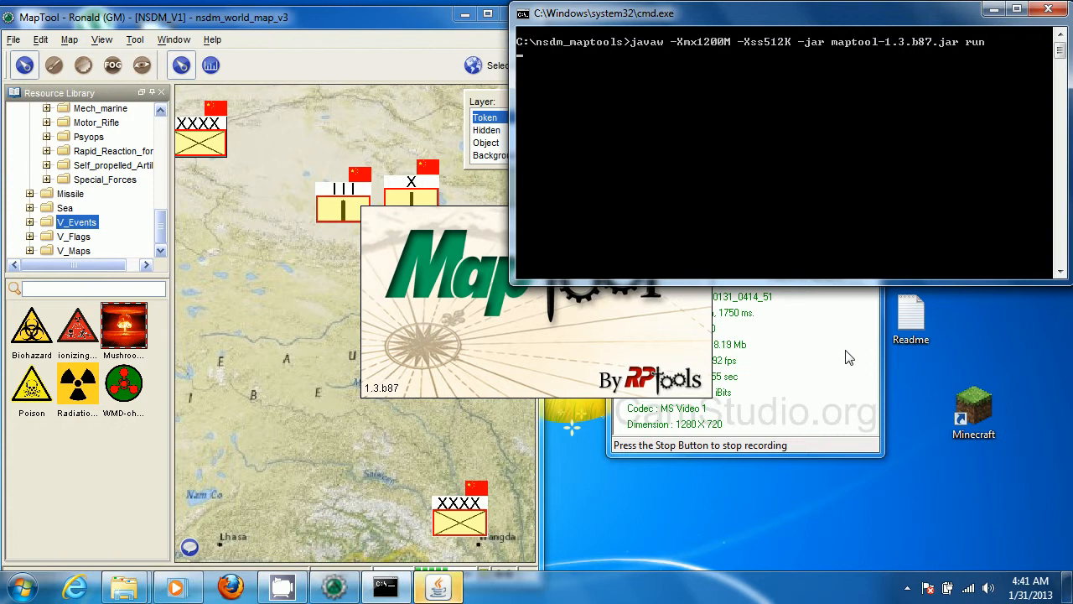
Toggle Lock Player Movement in the NSDM_V1 campaign window
left_click(138, 46)
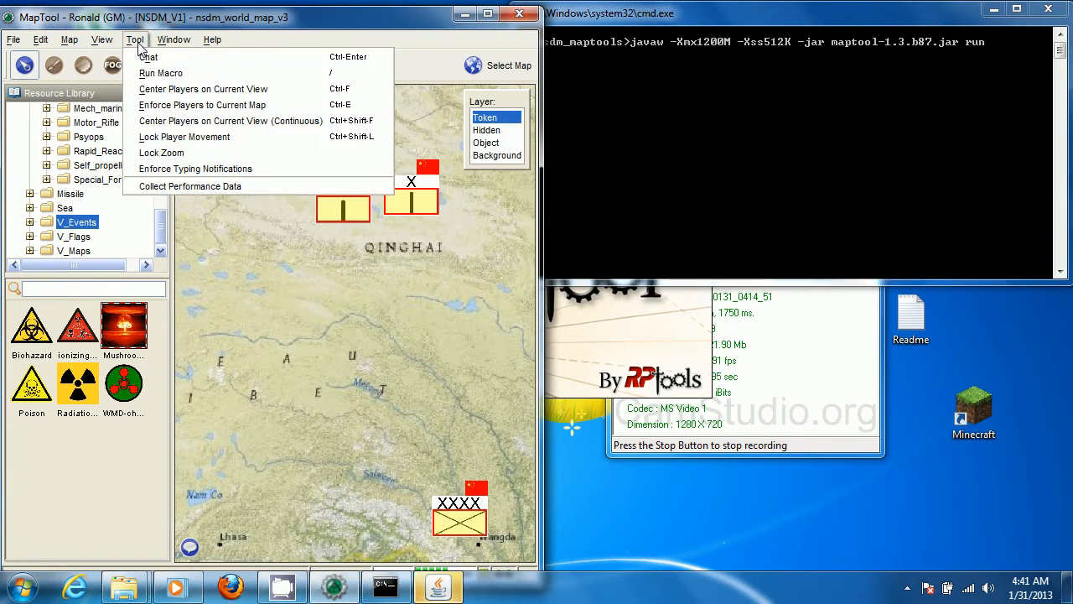
left_click(165, 138)
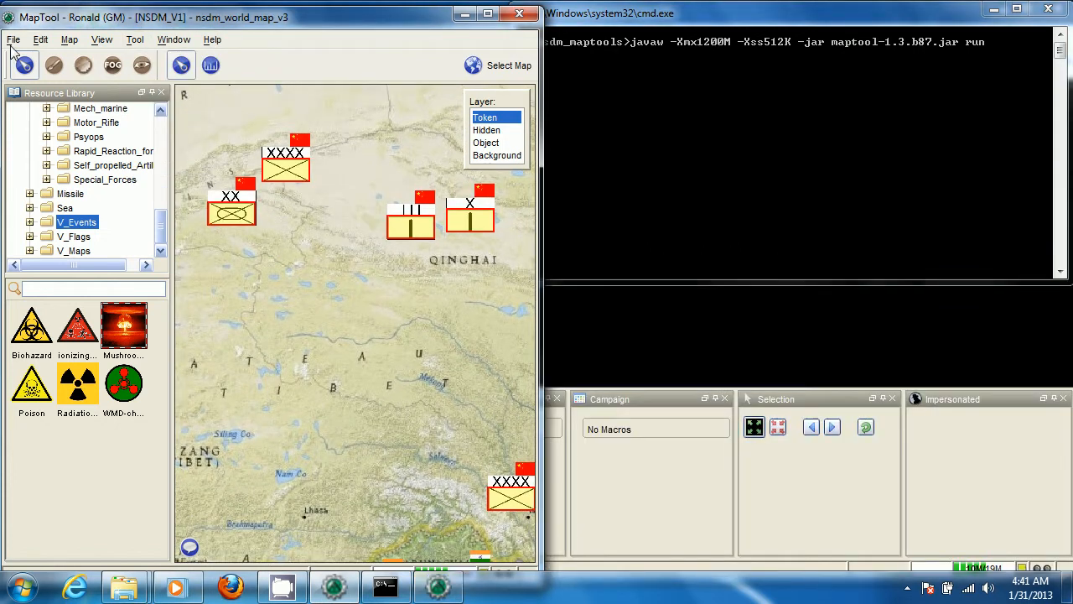
Decline the autosave retrieval in the new MapTool instance and narrow its window so it sits beside the NSDM_V1 window
left_click(760, 314)
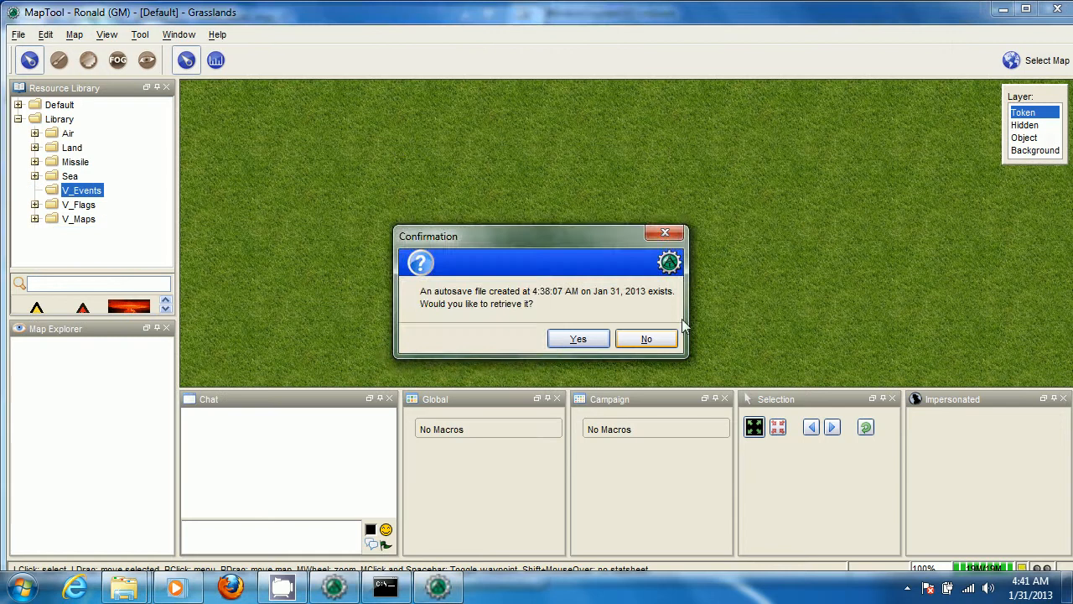
left_click(646, 339)
left_click_drag(909, 10, 958, 11)
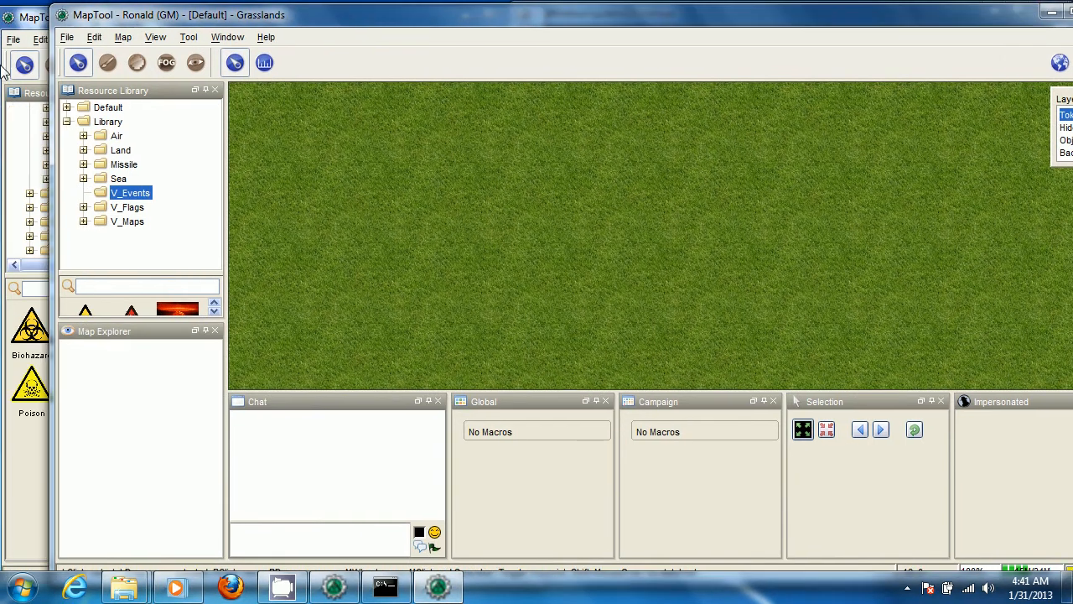
left_click_drag(51, 74, 635, 101)
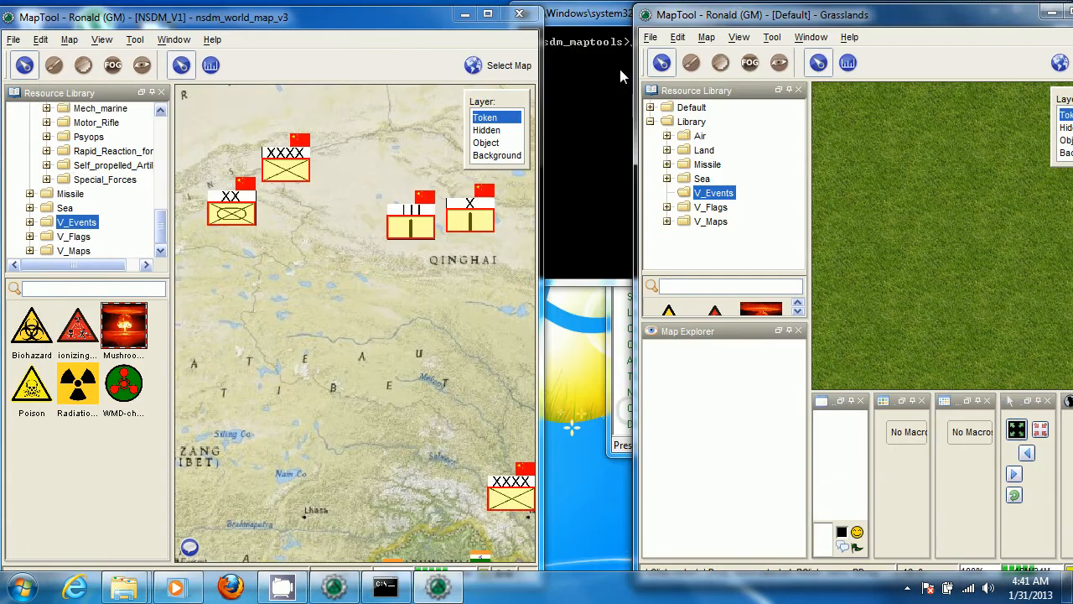
left_click_drag(741, 20, 687, 27)
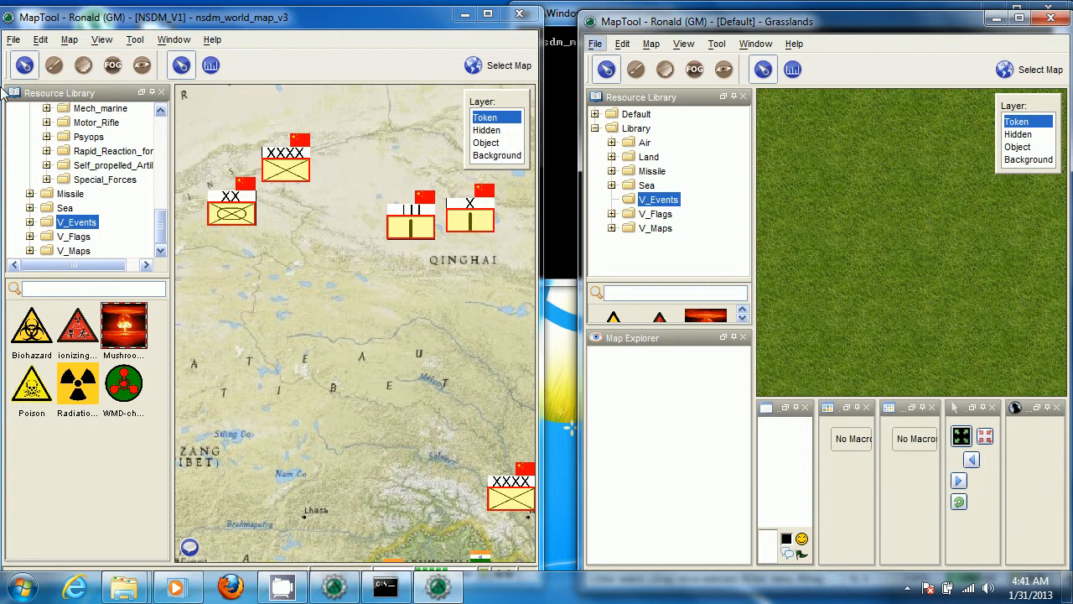
Start a server for the NSDM_V1 campaign with the RPTools.net alias NSDM
left_click(13, 40)
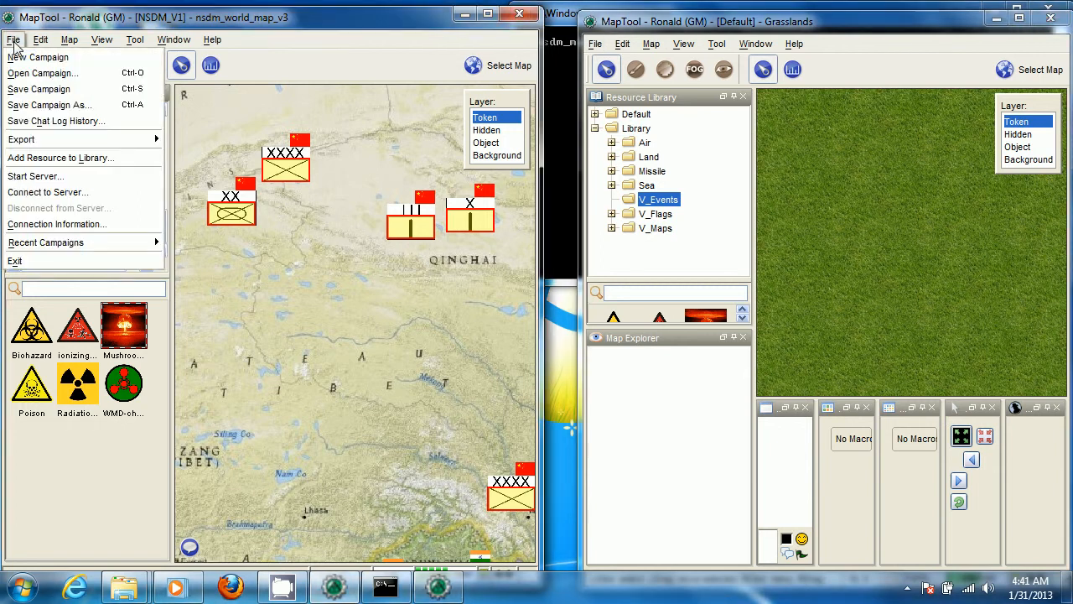
left_click(50, 176)
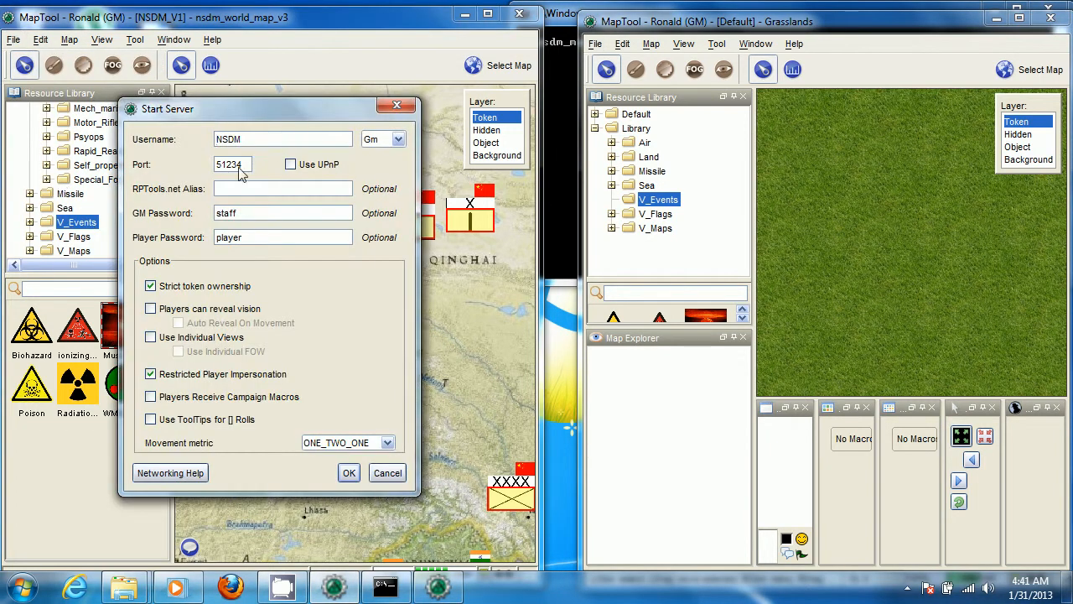
left_click_drag(263, 141, 200, 135)
left_click(288, 140)
left_click(231, 192)
type("NSDM")
double_click(240, 165)
left_click(240, 165)
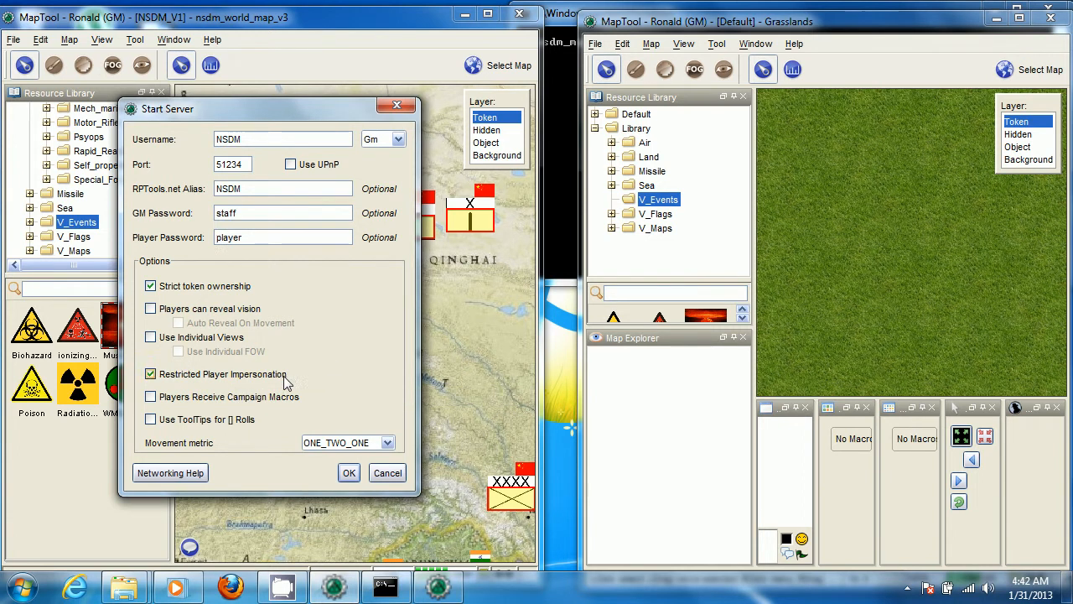
left_click(351, 475)
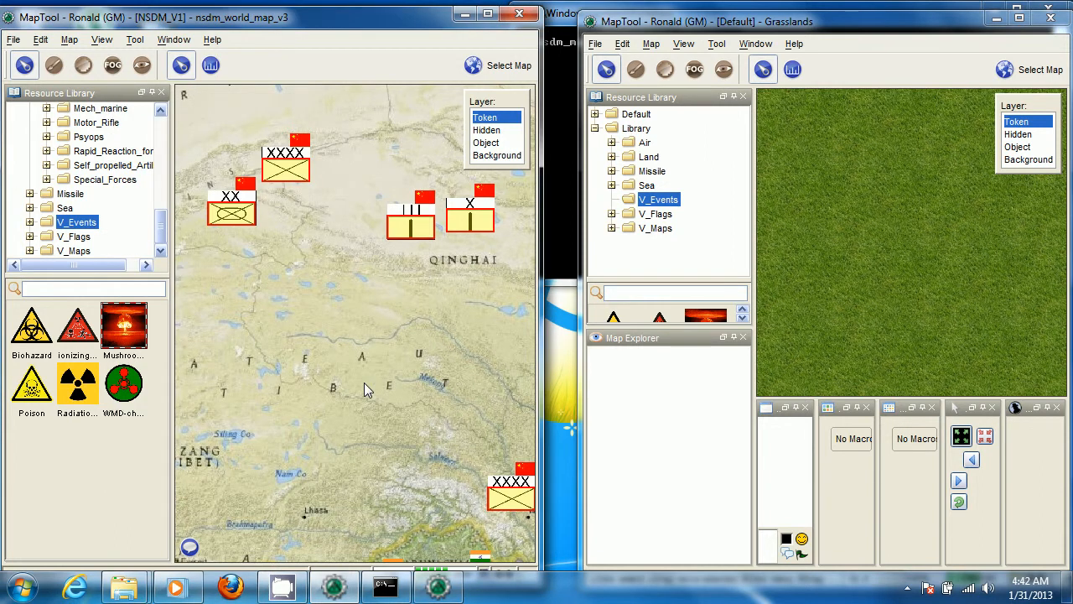
View the central_balkan_ref_2007 map in the server window and switch back to nsdm_world_map_v3
left_click(498, 66)
left_click(429, 104)
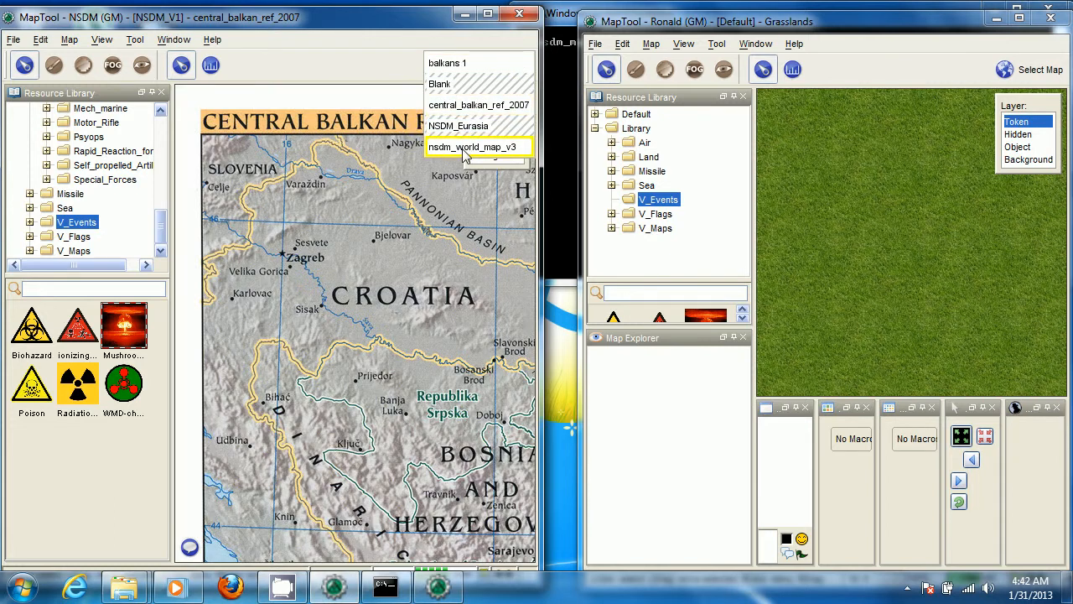
left_click(465, 149)
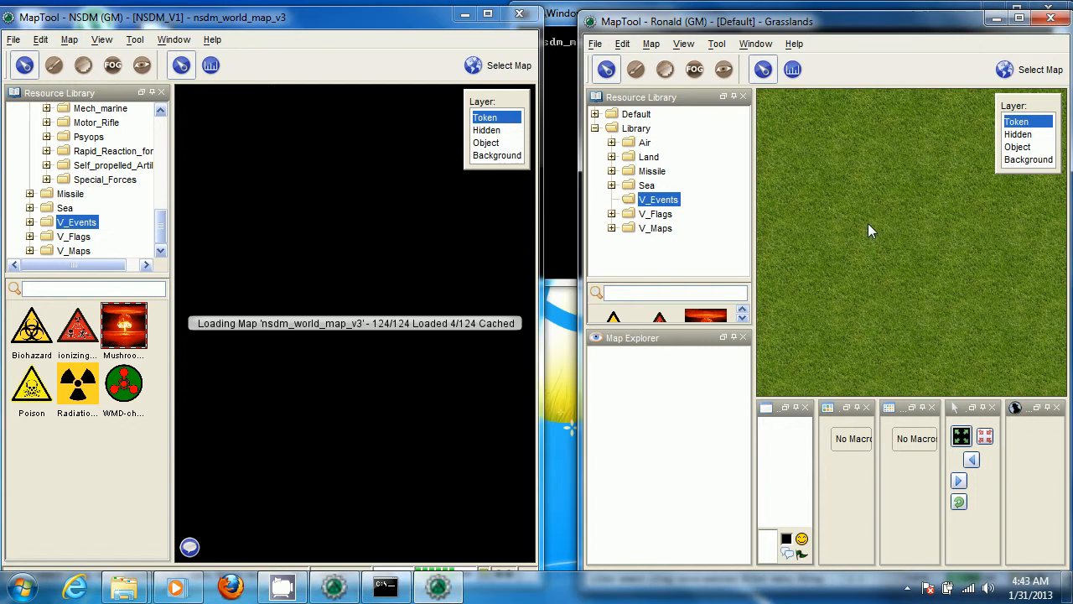
Hide the nsdm_world_map_v3 map from players
left_click(66, 45)
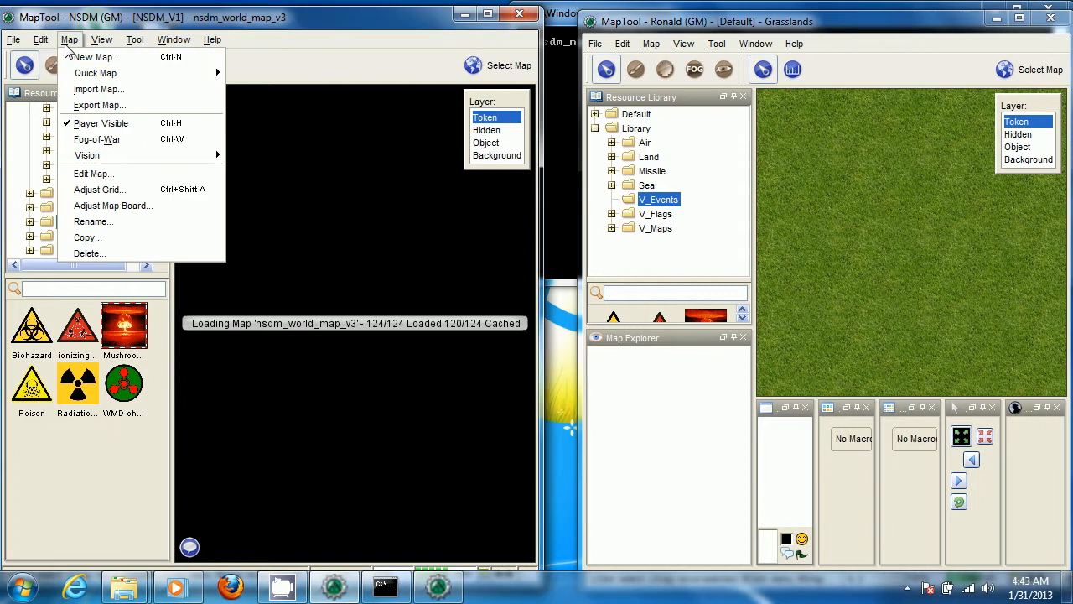
mouse_move(104, 159)
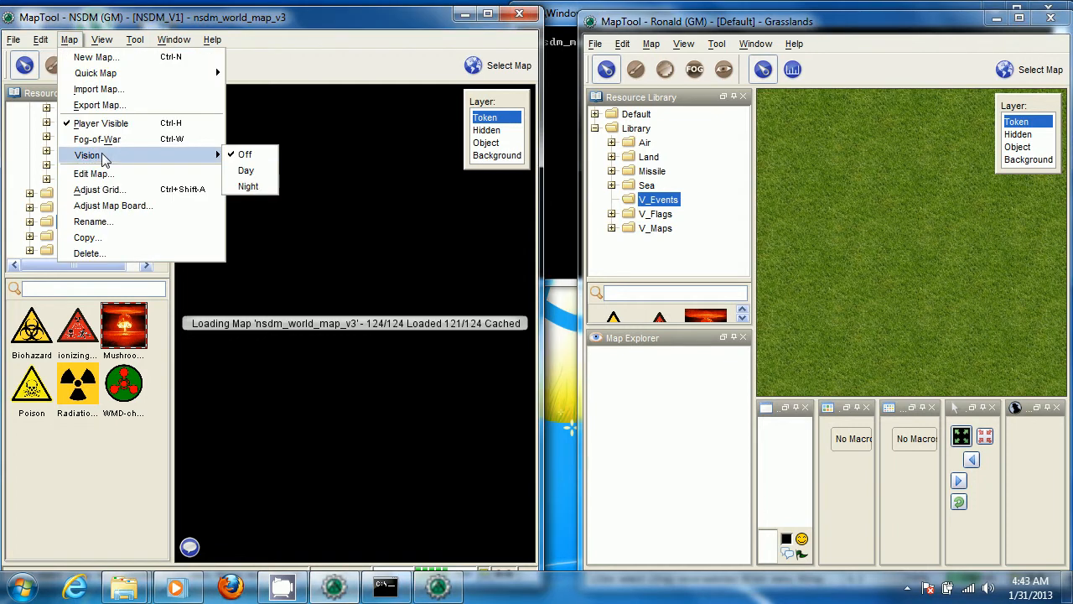
left_click(100, 124)
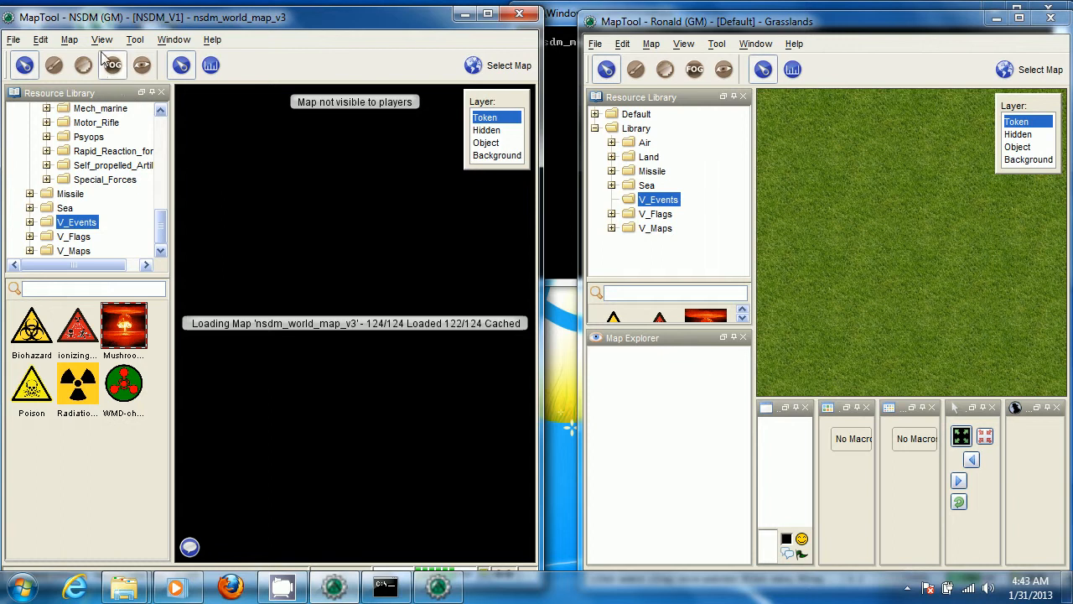
Duplicate the world map under the name Copy of nsdm_world_map_v3
left_click(72, 44)
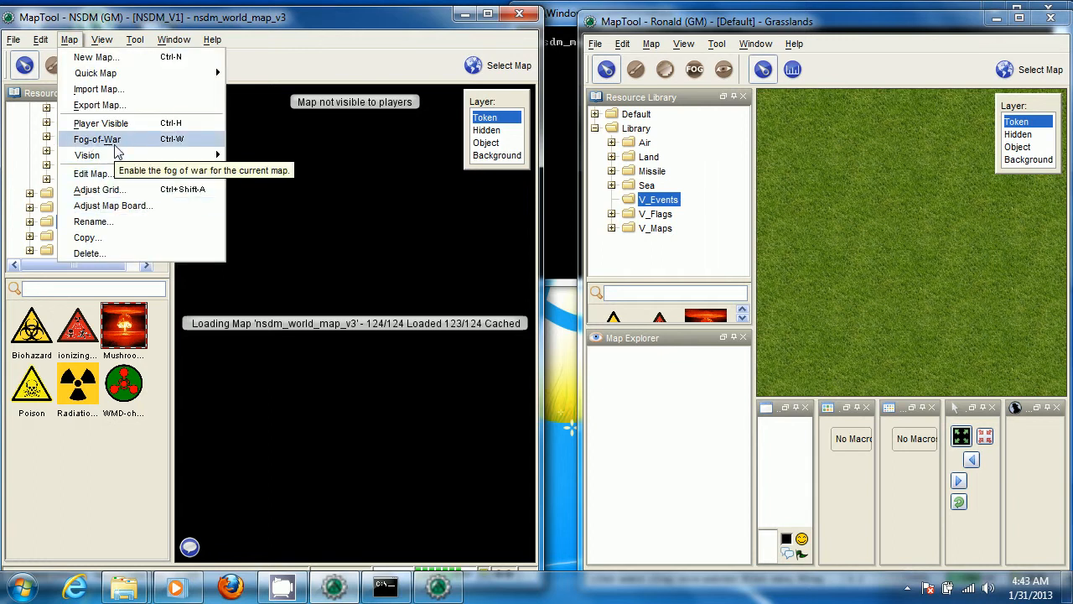
left_click(117, 238)
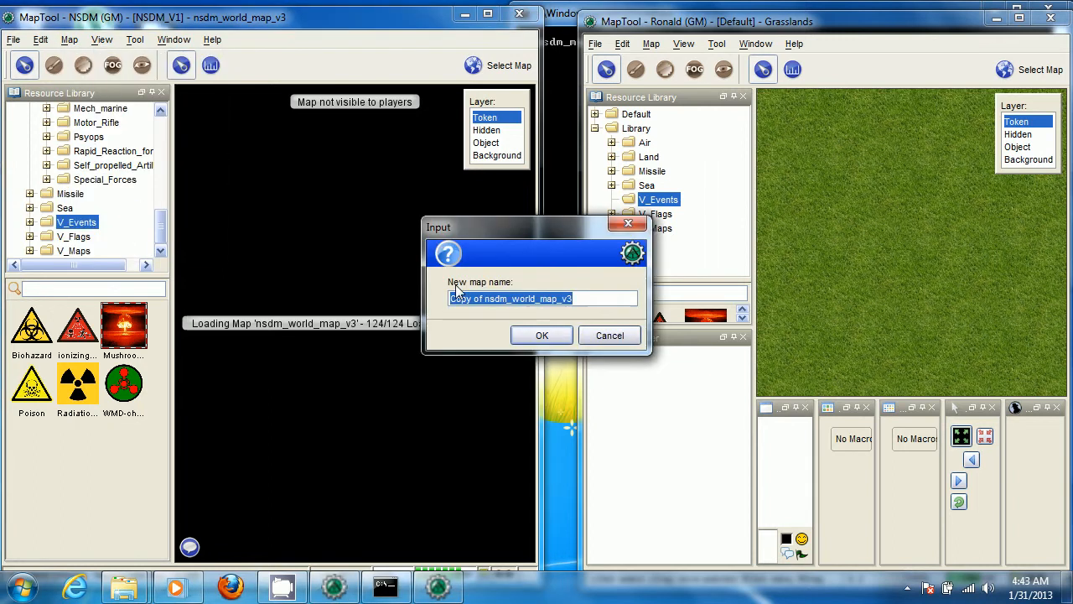
left_click(542, 335)
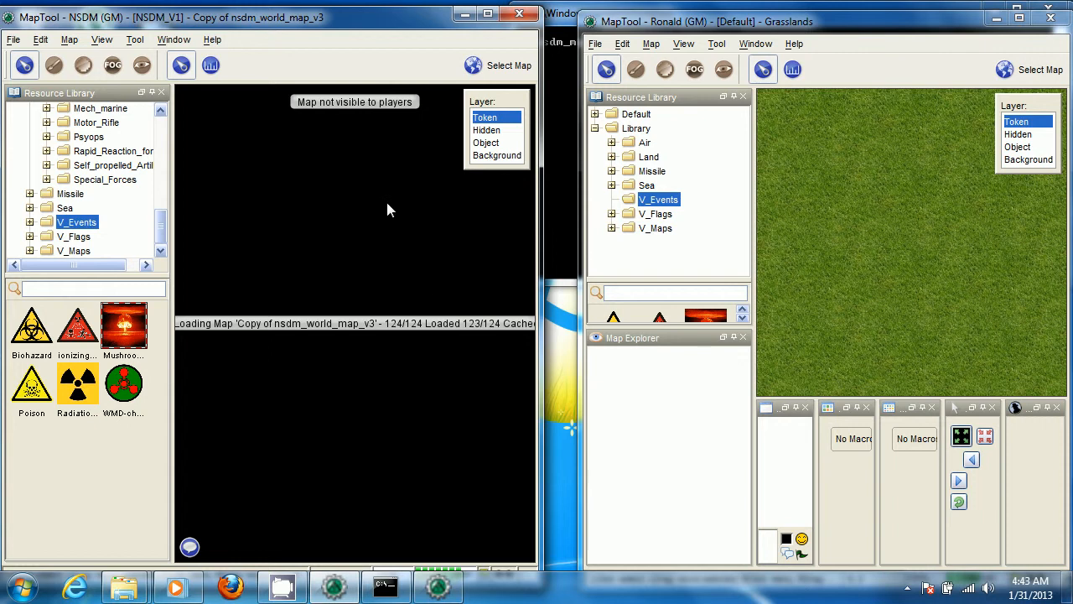
Make the copied world map visible to players and choose it from the campaign's map list
left_click(69, 39)
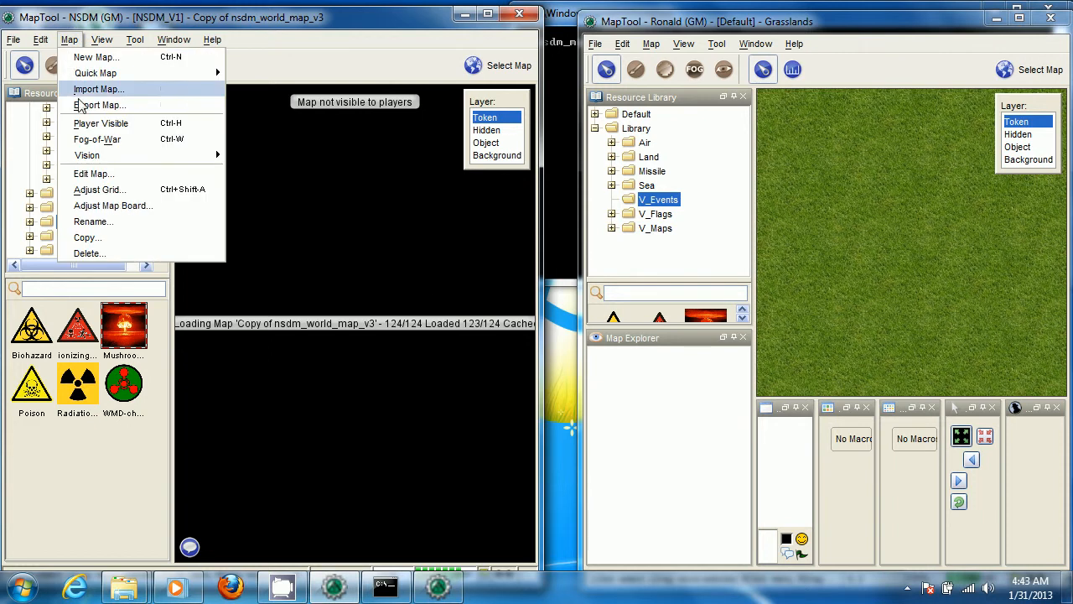
left_click(87, 123)
left_click(503, 66)
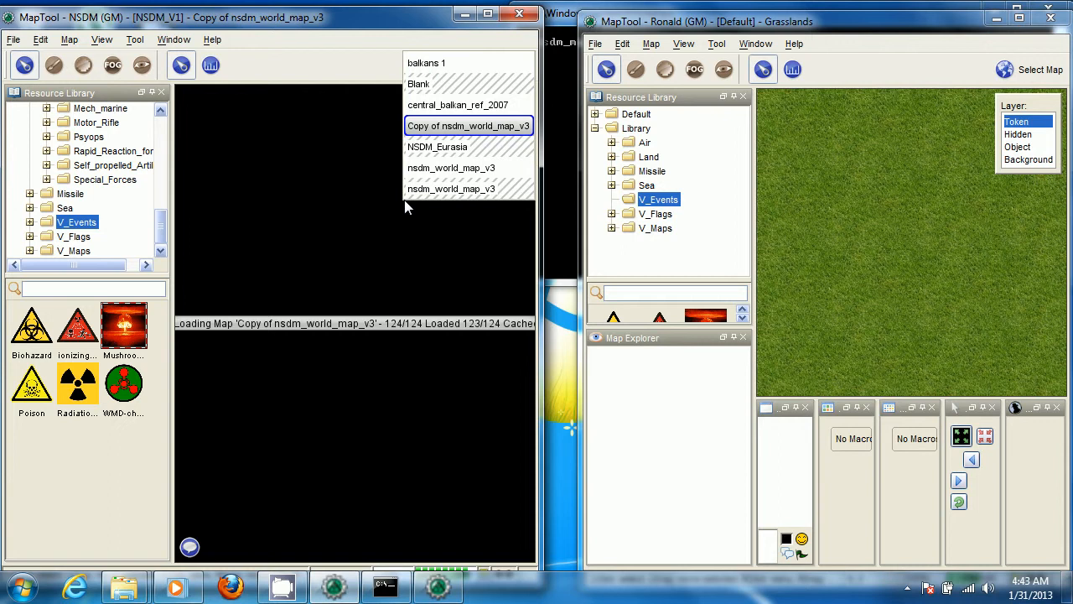
left_click(480, 128)
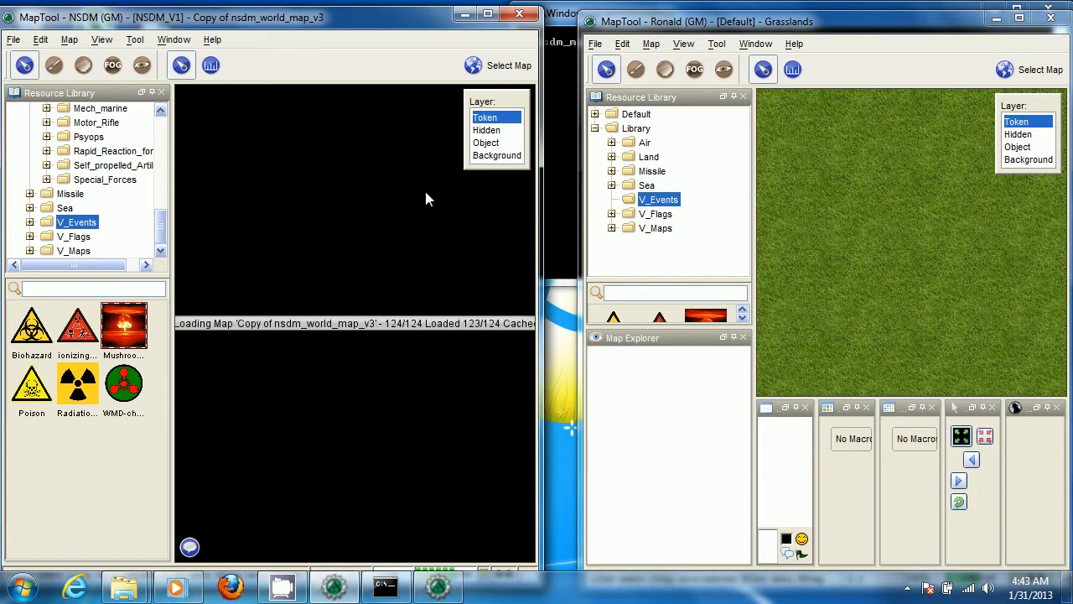
Widen the second MapTool window to meet the first and open its server connection settings for LAN servers
left_click_drag(581, 143, 547, 145)
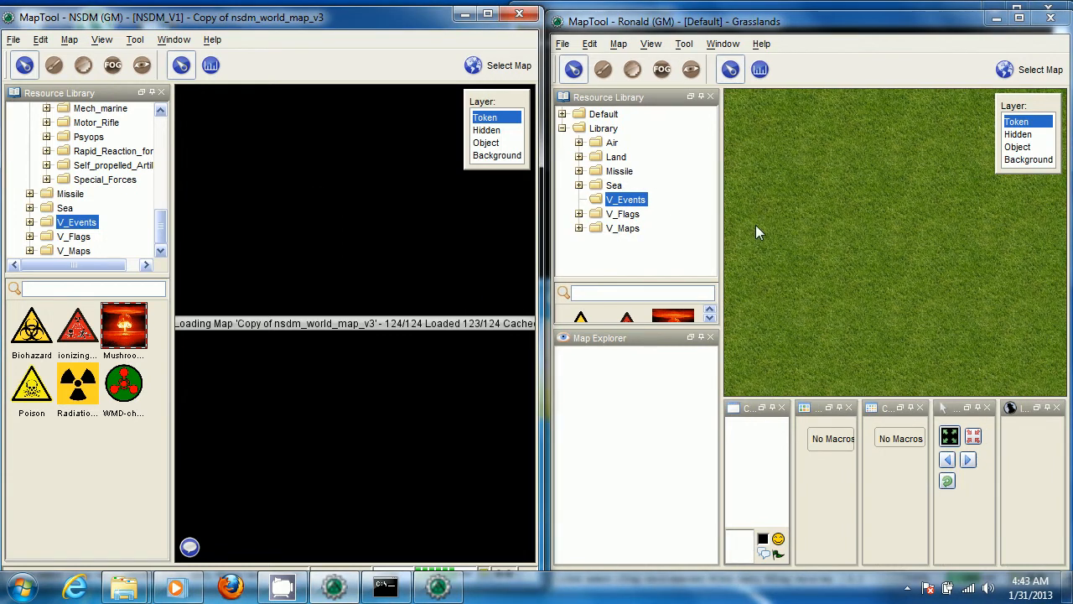
left_click(564, 44)
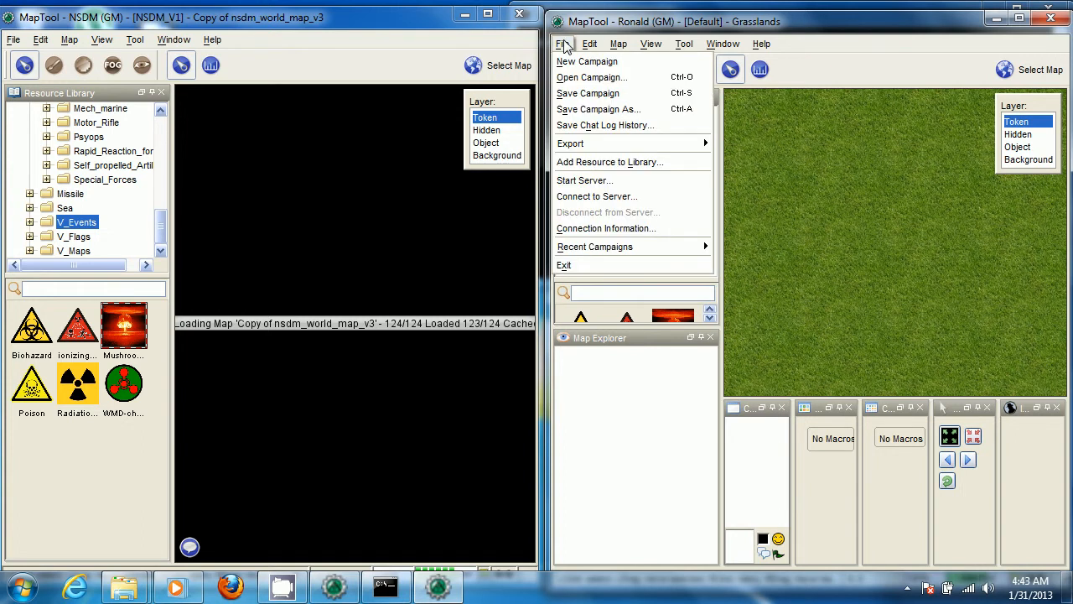
left_click(611, 198)
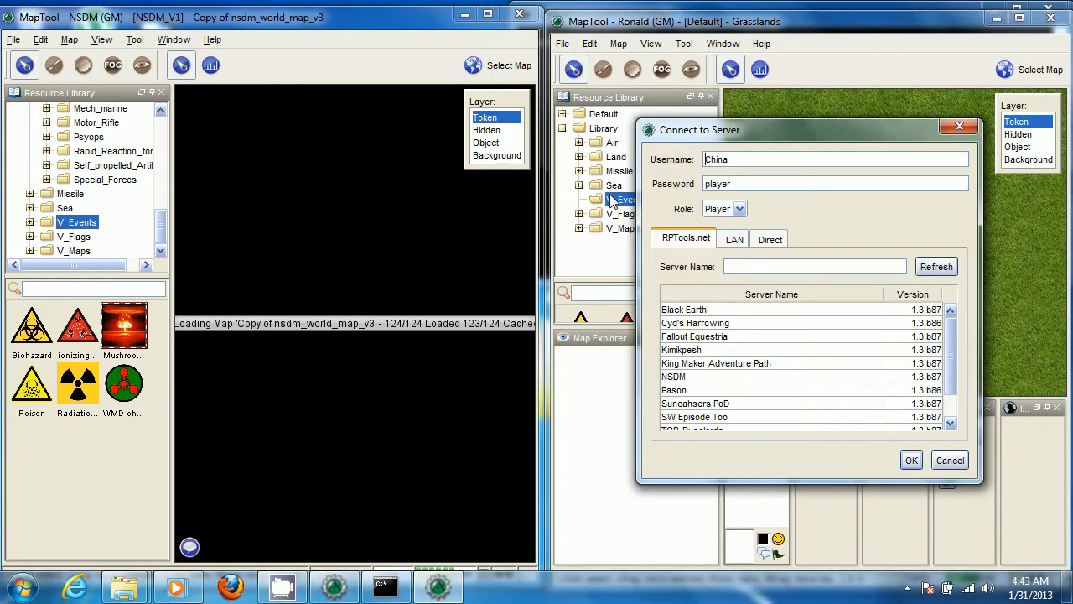
left_click(736, 239)
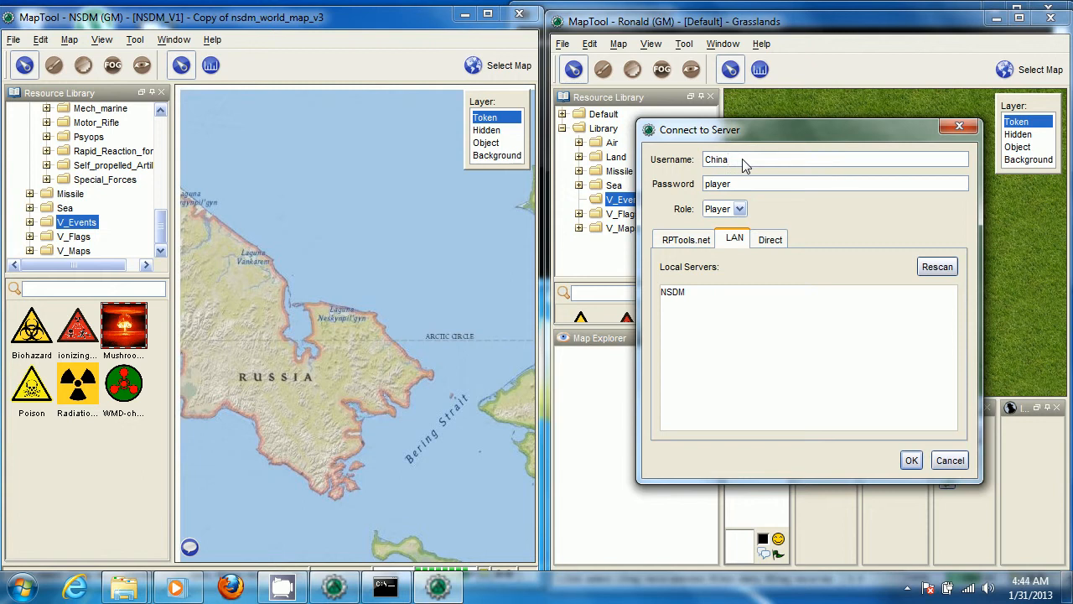
Set the connection's role to Gm and its username to staff1
left_click(736, 208)
left_click(733, 241)
left_click_drag(742, 159, 685, 163)
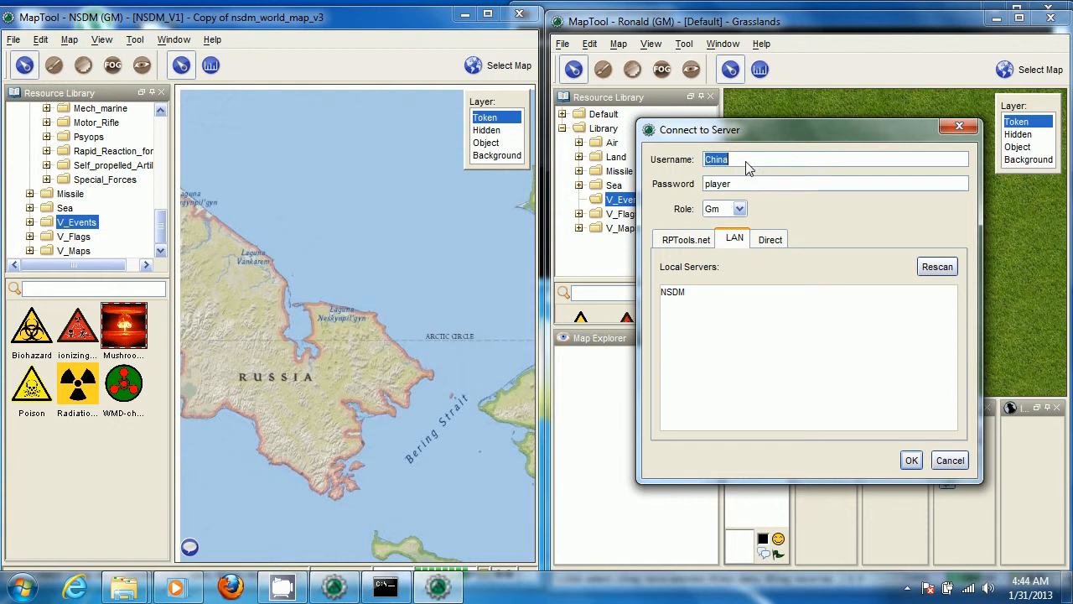
type("staff1")
key("Tab")
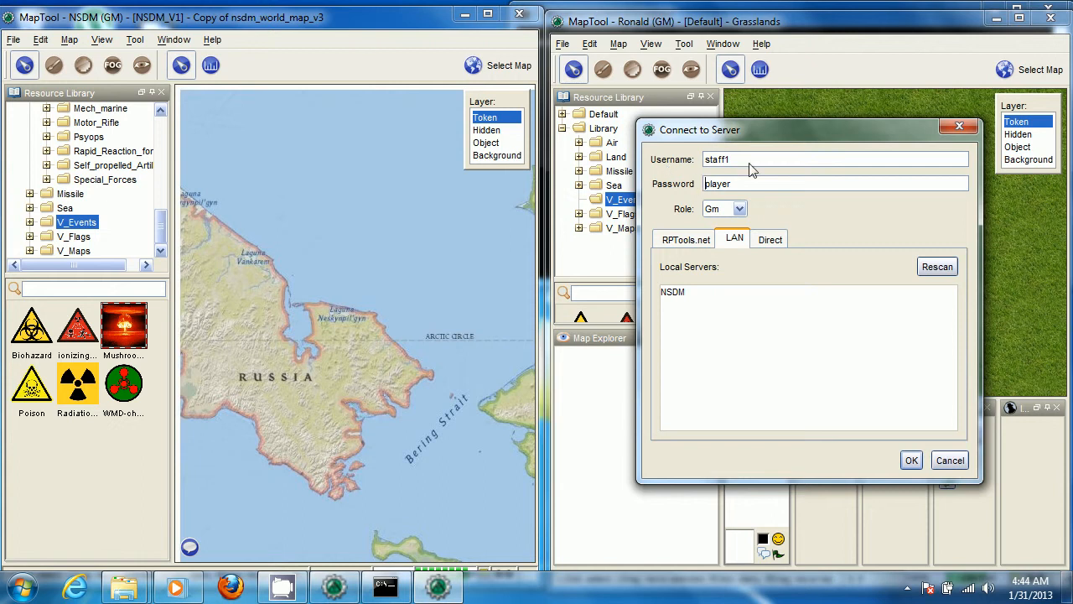
left_click_drag(757, 164, 660, 157)
left_click_drag(755, 165, 677, 159)
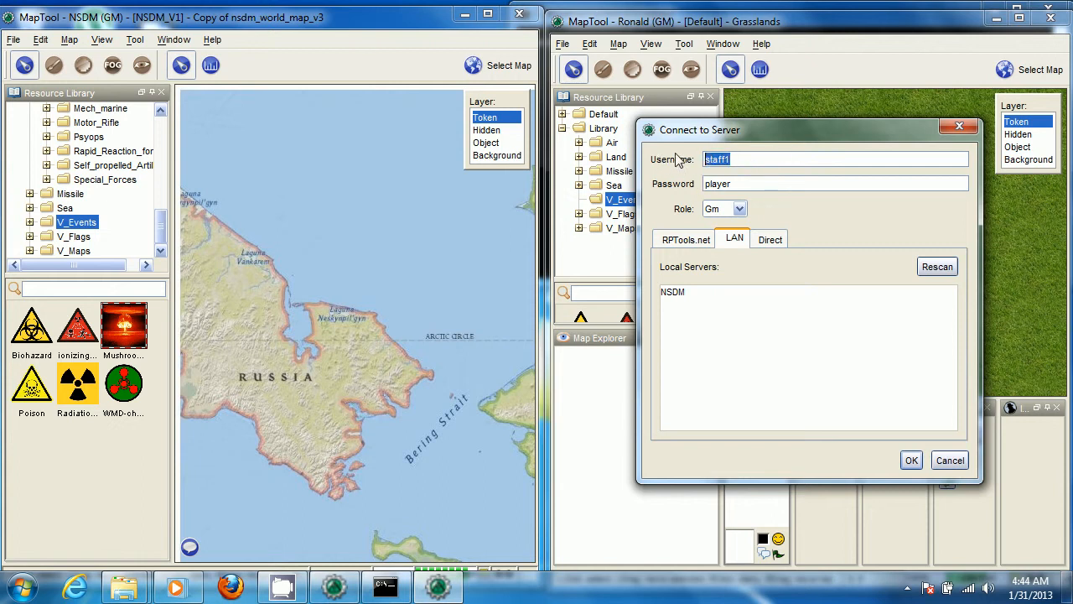
Set the connection's role to Player and its username to China
left_click(737, 209)
left_click(713, 223)
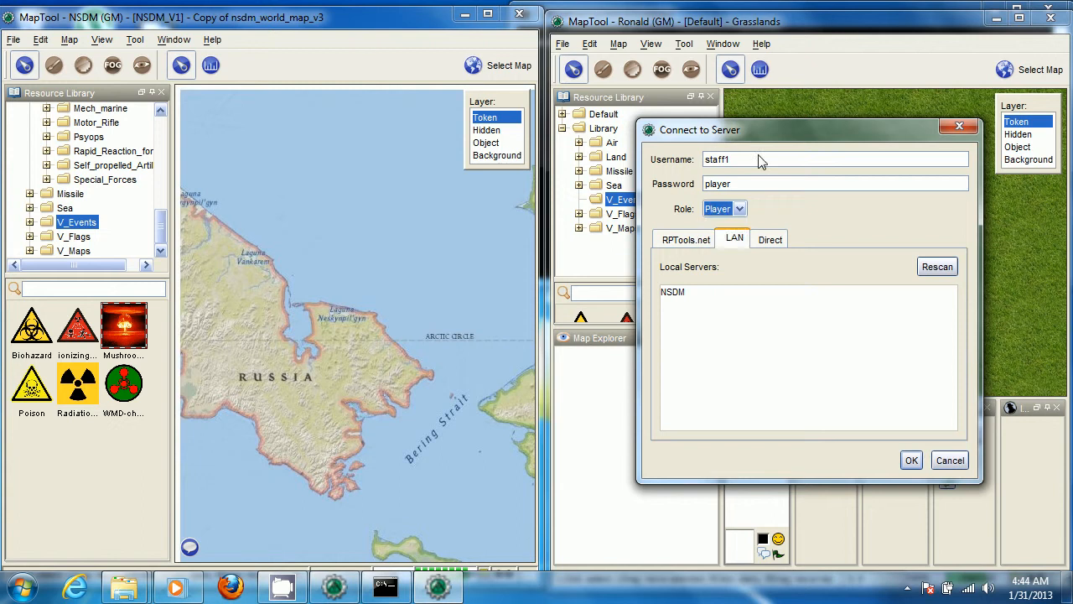
double_click(743, 161)
left_click_drag(711, 159, 798, 166)
left_click(791, 164)
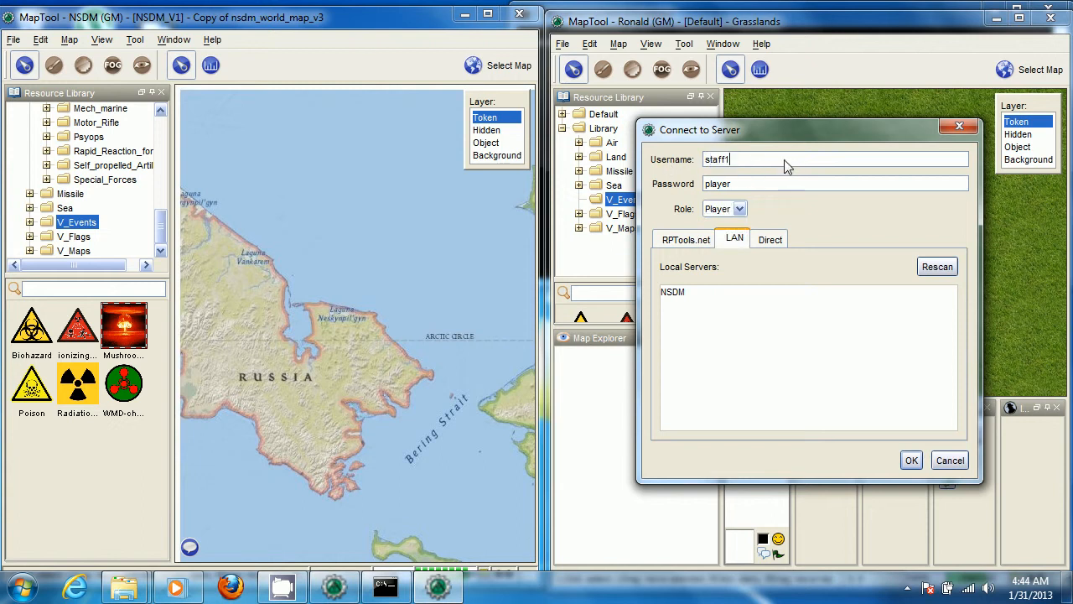
left_click_drag(701, 159, 792, 161)
type("China")
Connect the second MapTool instance to the local NSDM server
key("Return")
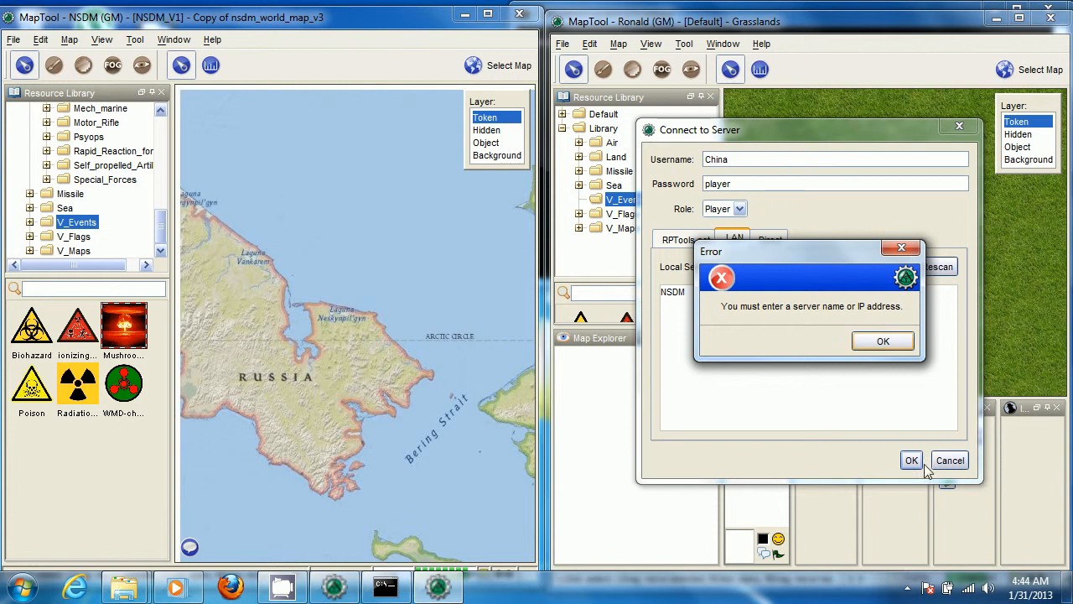
left_click(902, 339)
left_click(682, 295)
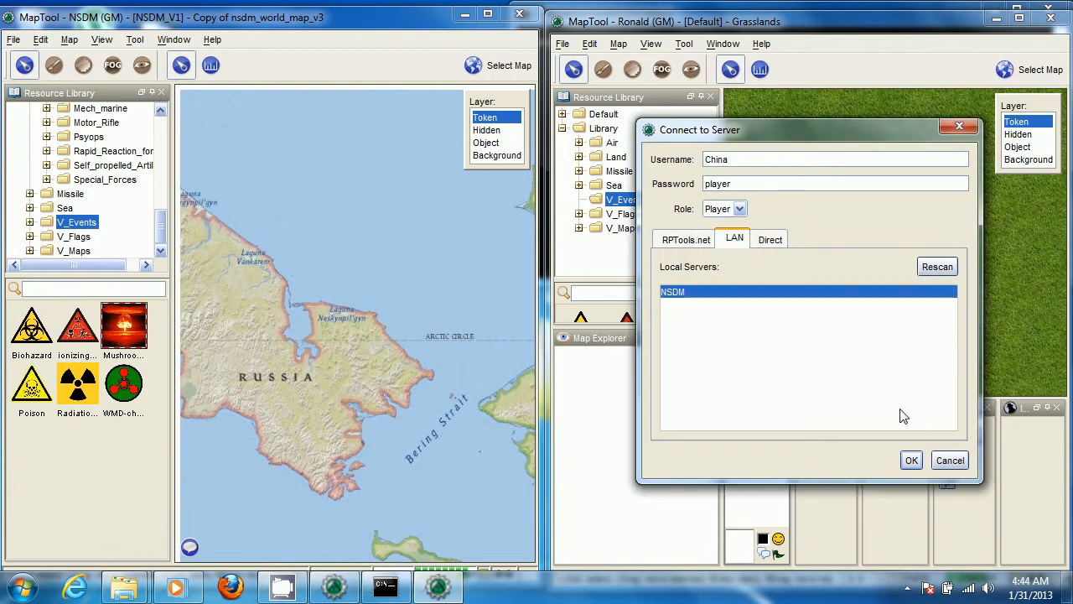
left_click(911, 460)
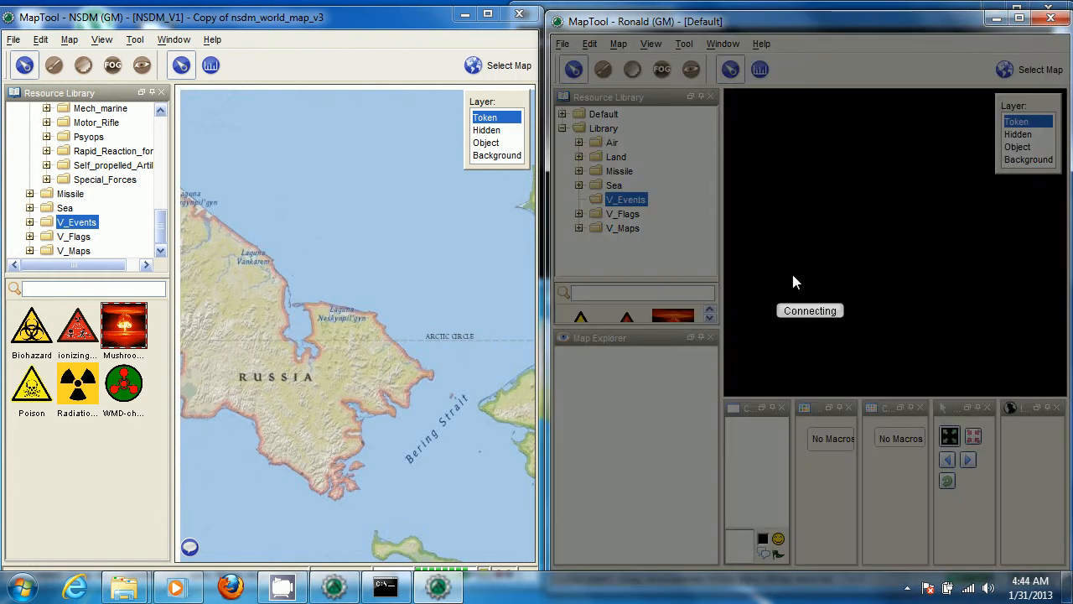
Close the Map Explorer, chat, Global, Campaign, Selection and Impersonated panels in the China player's window to leave only the map
left_click(710, 97)
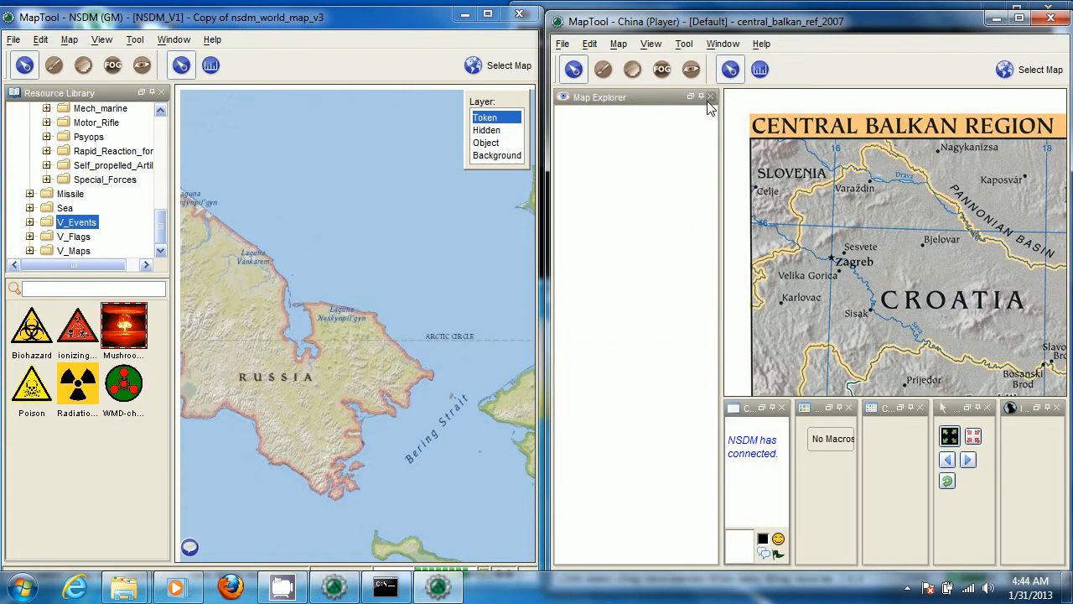
left_click(710, 97)
left_click(661, 409)
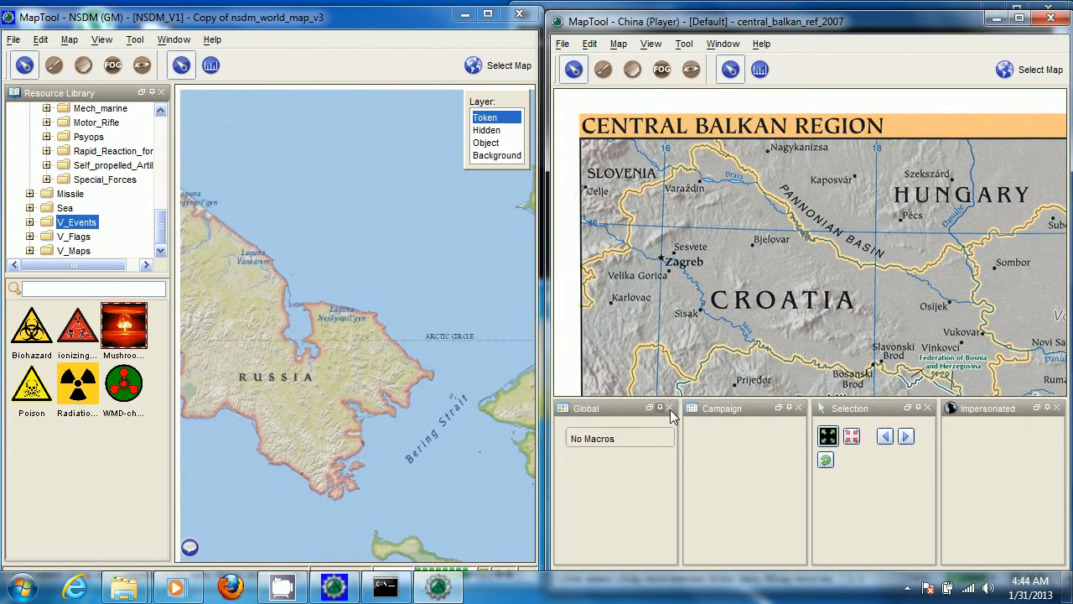
left_click(798, 407)
left_click(712, 408)
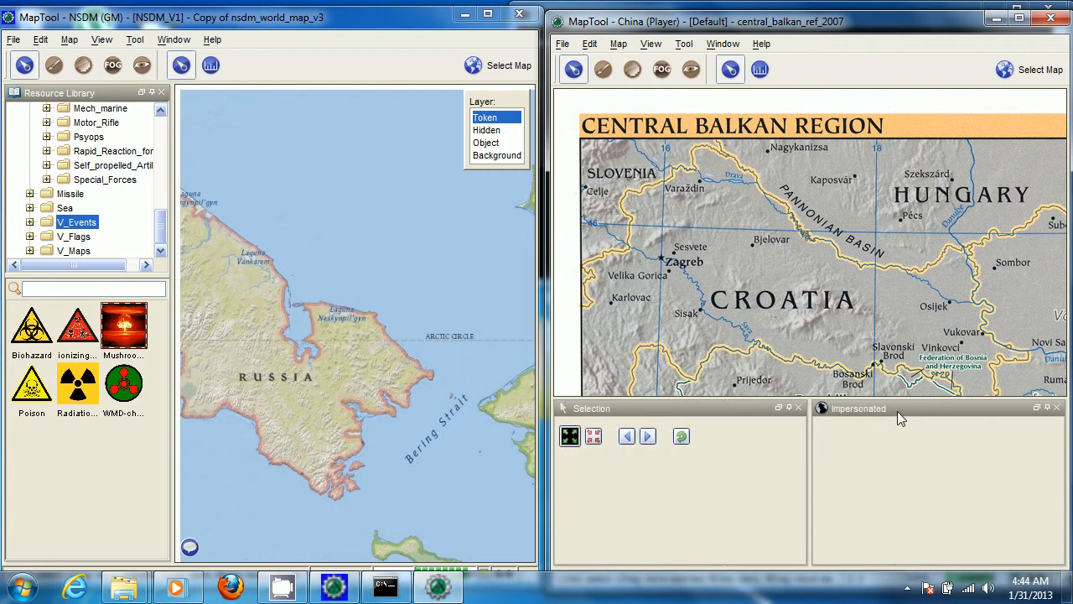
left_click(803, 407)
left_click(1057, 408)
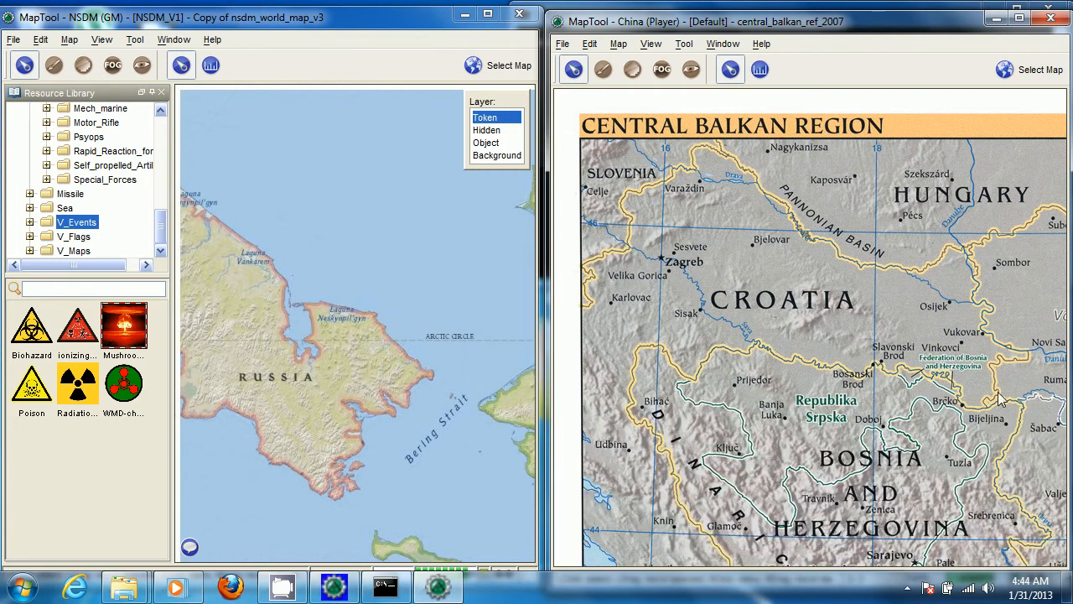
scroll(855, 343, "down", 3)
left_click_drag(880, 446, 802, 320)
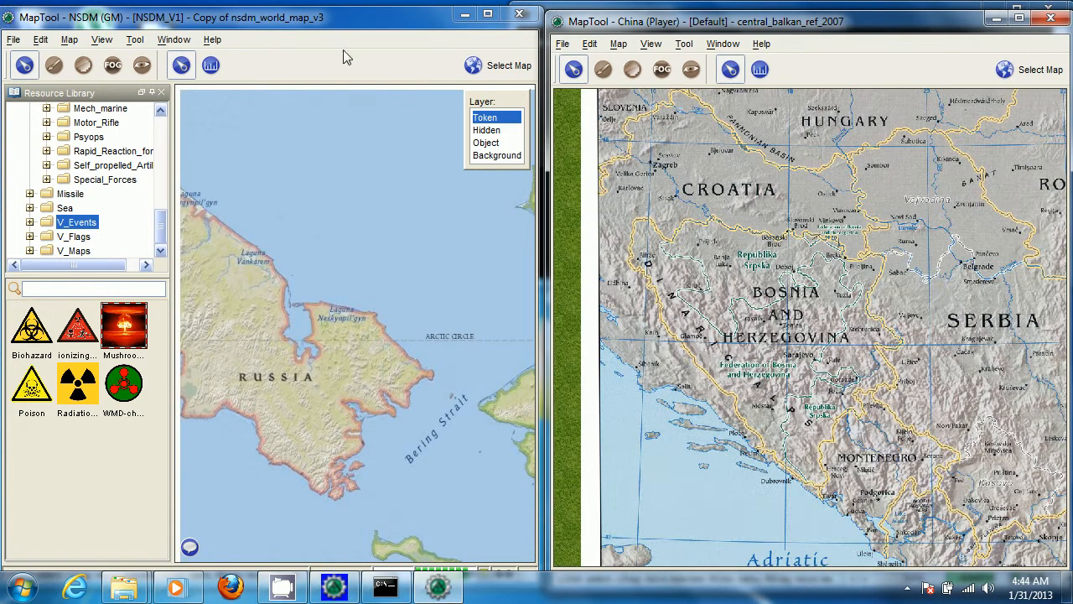
Enforce the GM's current map, Copy of nsdm_world_map_v3, on all connected players
left_click(239, 18)
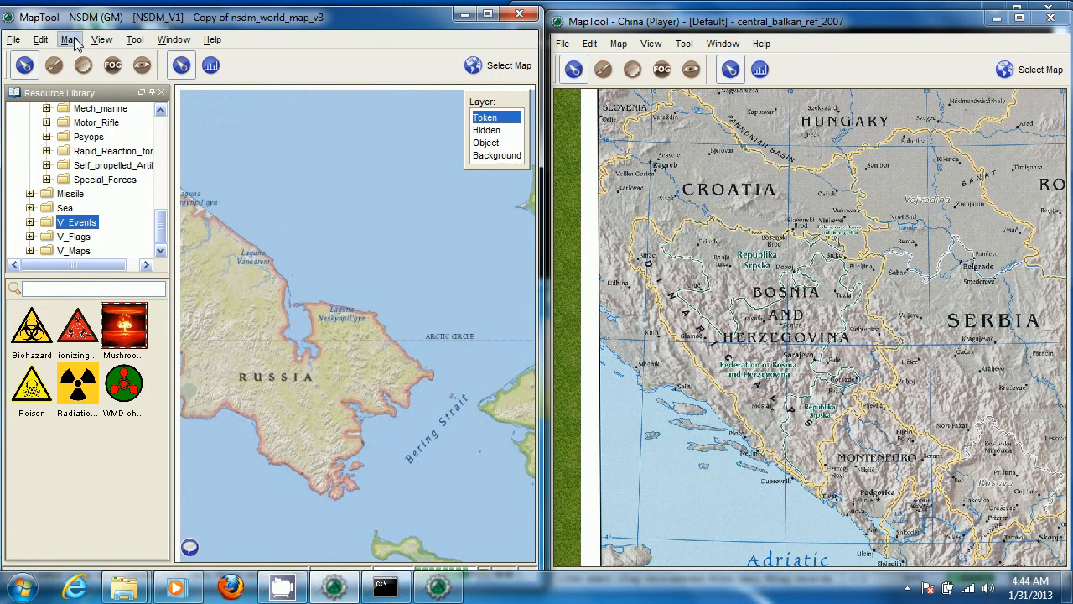
left_click(133, 42)
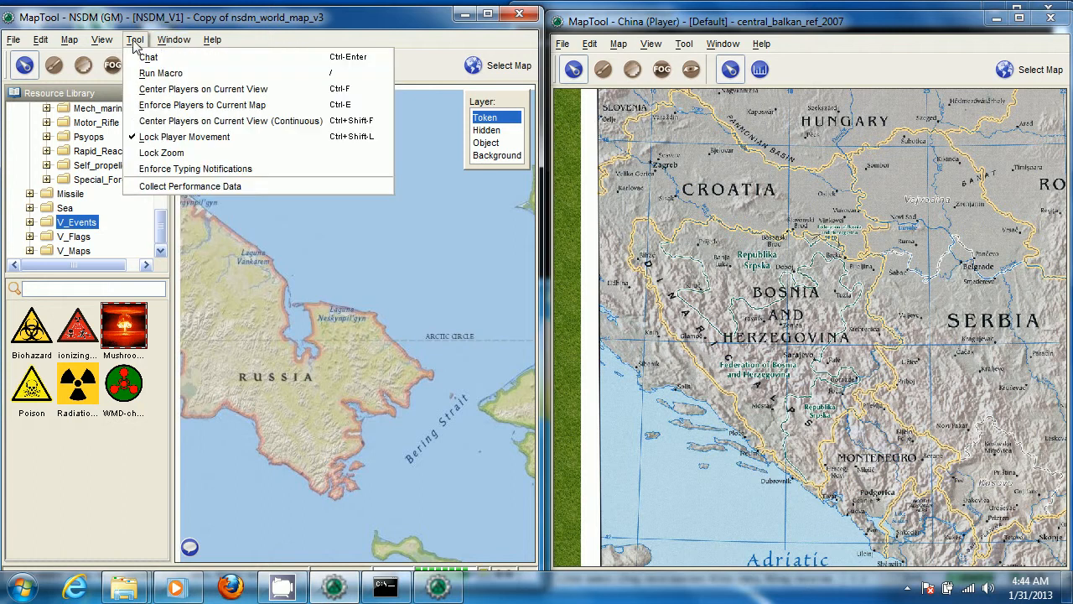
left_click(203, 106)
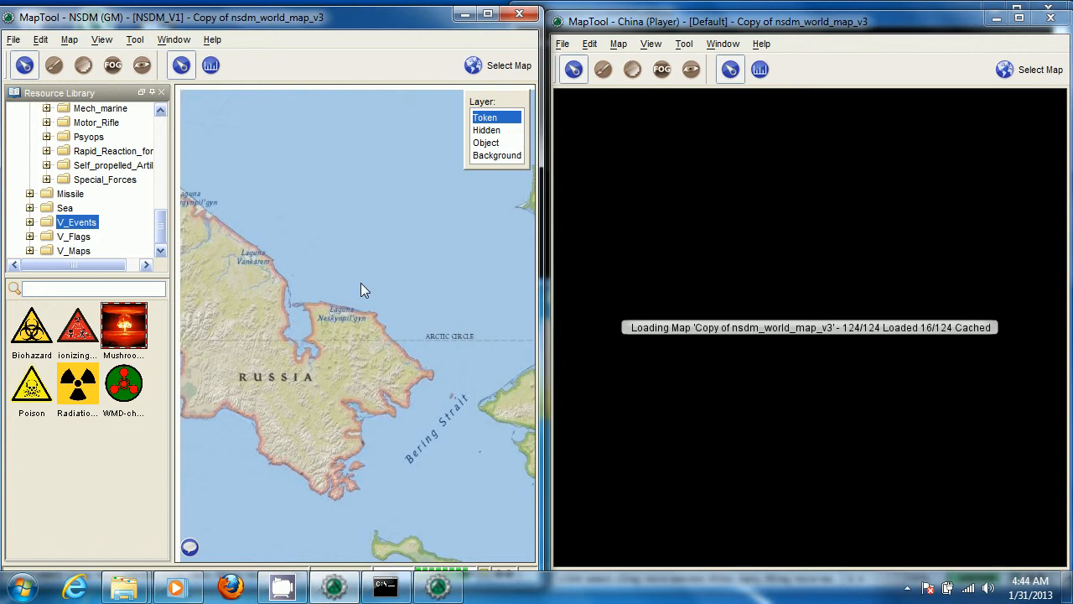
Browse the GM's world map from the Bering Strait eastward to the Chinese RSV and STH units near Xi'an
left_click_drag(361, 282, 359, 115)
left_click_drag(501, 401, 223, 298)
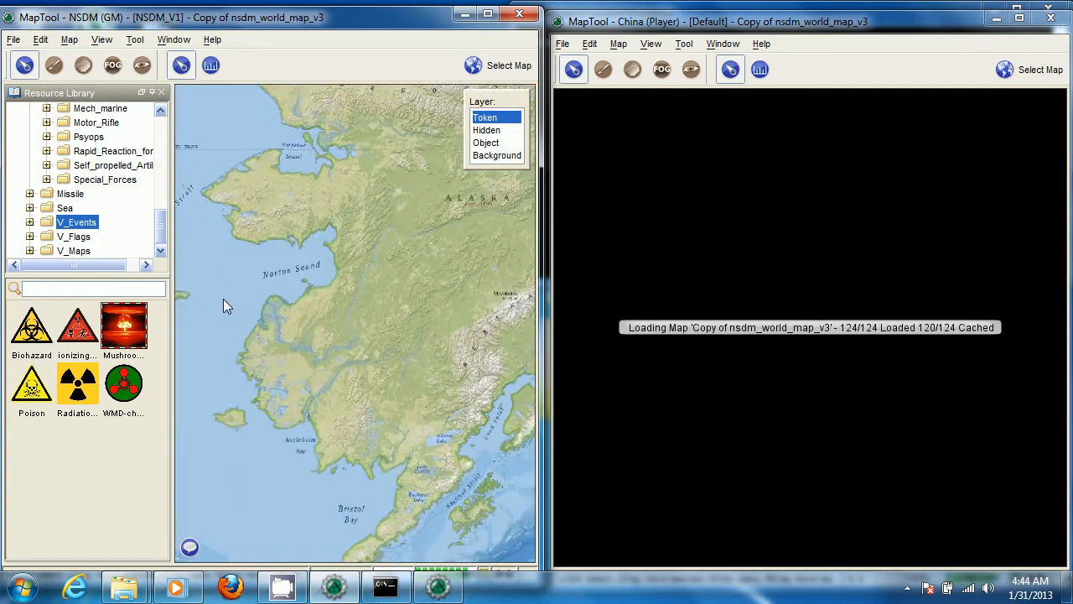
scroll(302, 201, "down", 8)
left_click_drag(486, 344, 236, 206)
left_click_drag(470, 283, 93, 243)
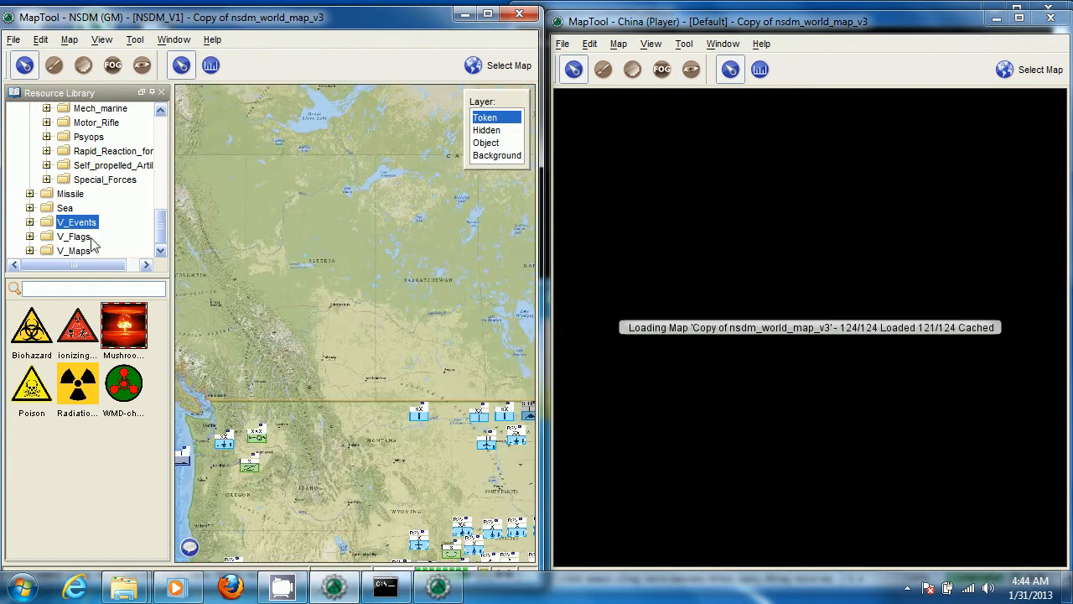
scroll(436, 289, "down", 5)
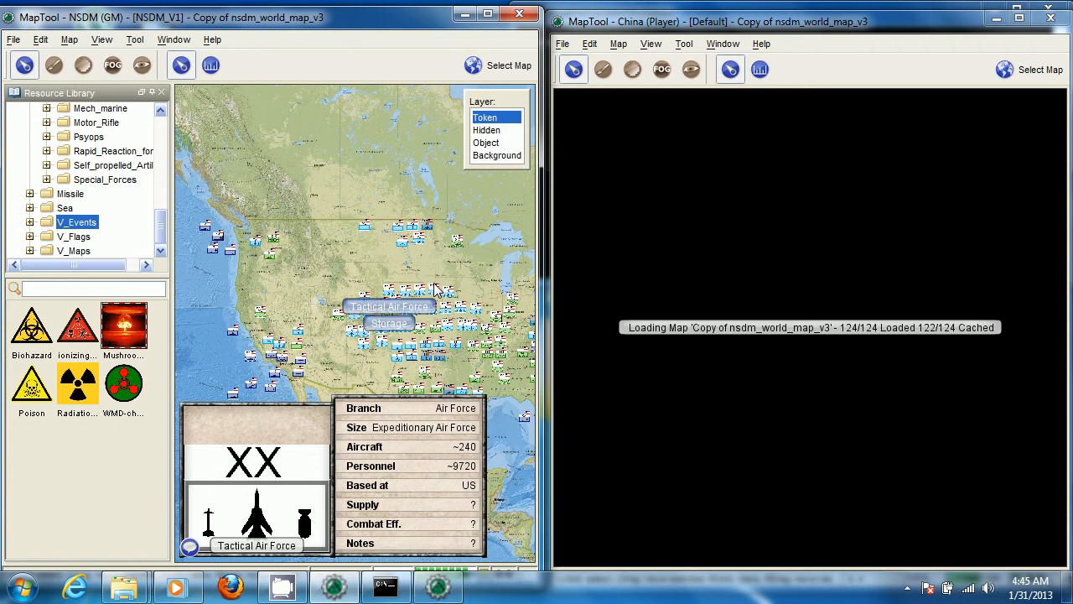
left_click_drag(500, 360, 173, 307)
left_click_drag(468, 363, 273, 257)
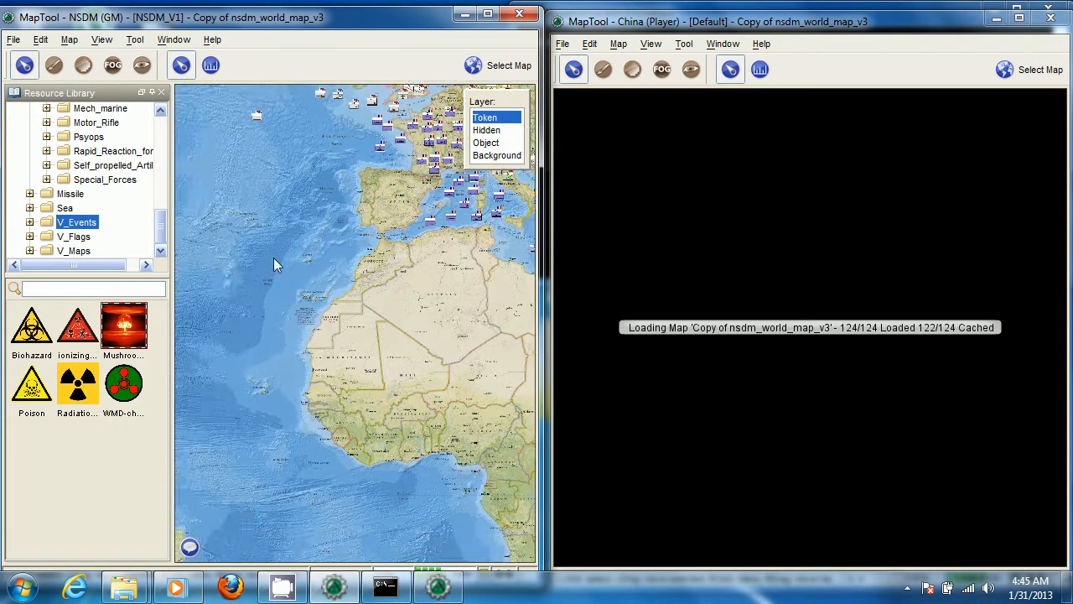
left_click_drag(493, 267, 277, 376)
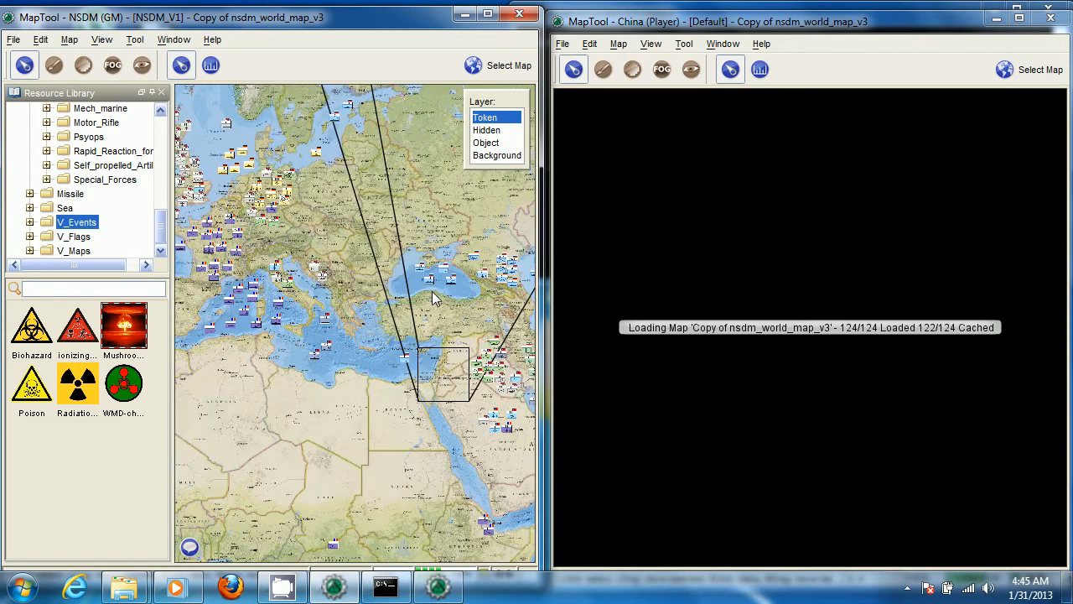
left_click_drag(511, 274, 271, 375)
left_click_drag(405, 375, 264, 261)
scroll(471, 319, "up", 5)
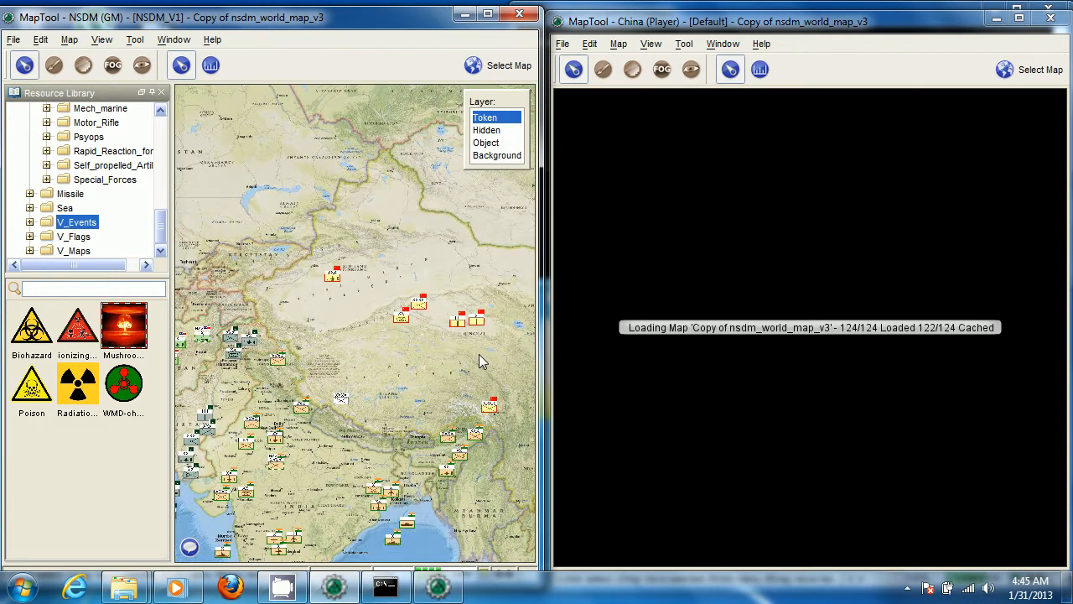
scroll(479, 354, "up", 5)
left_click_drag(478, 354, 242, 332)
scroll(396, 322, "up", 12)
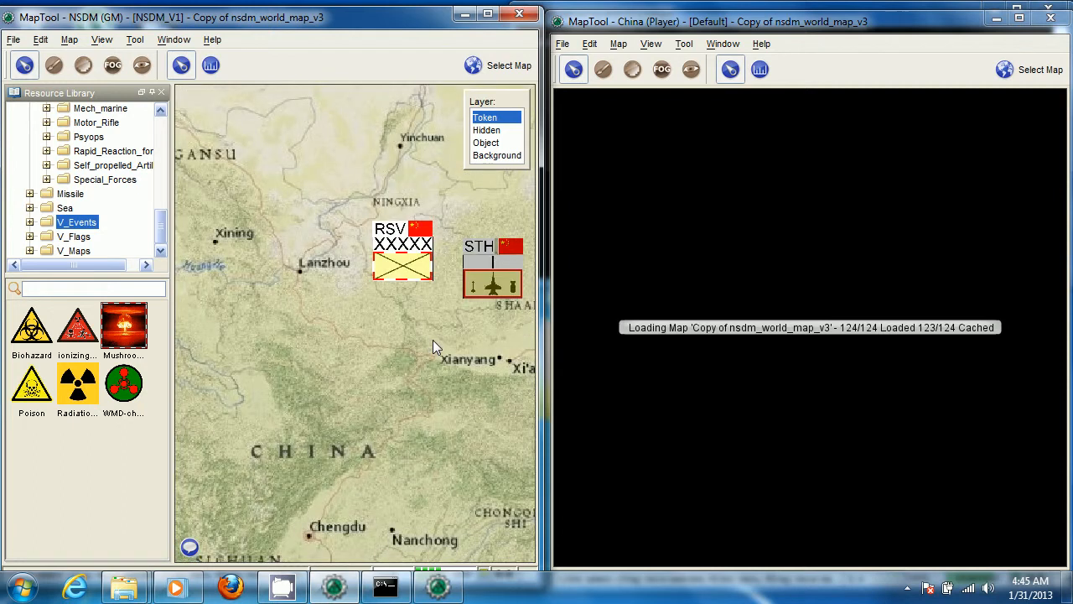
left_click_drag(459, 335, 343, 370)
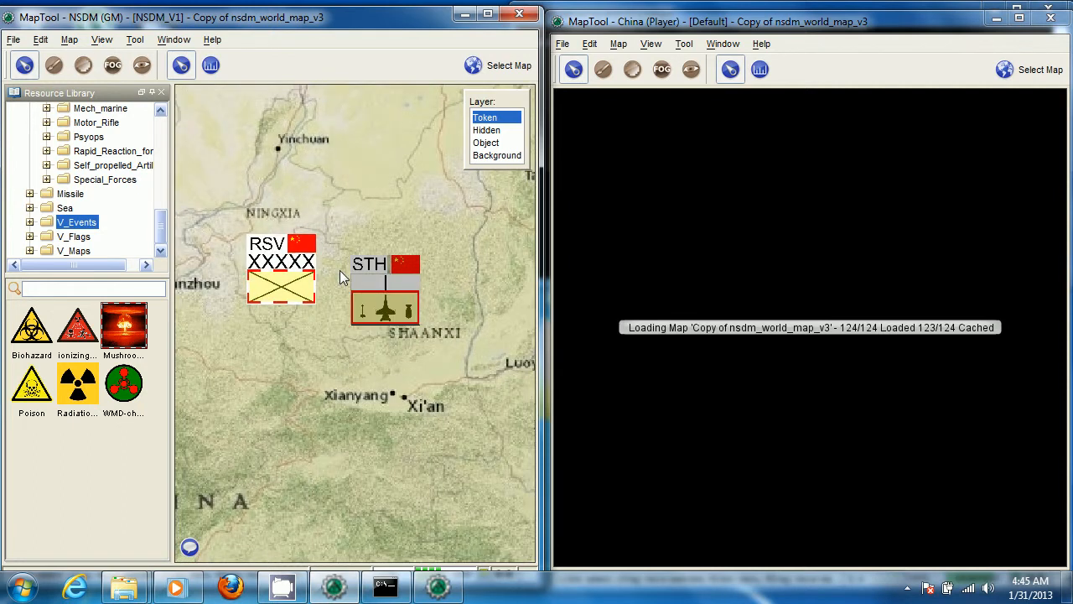
mouse_move(378, 325)
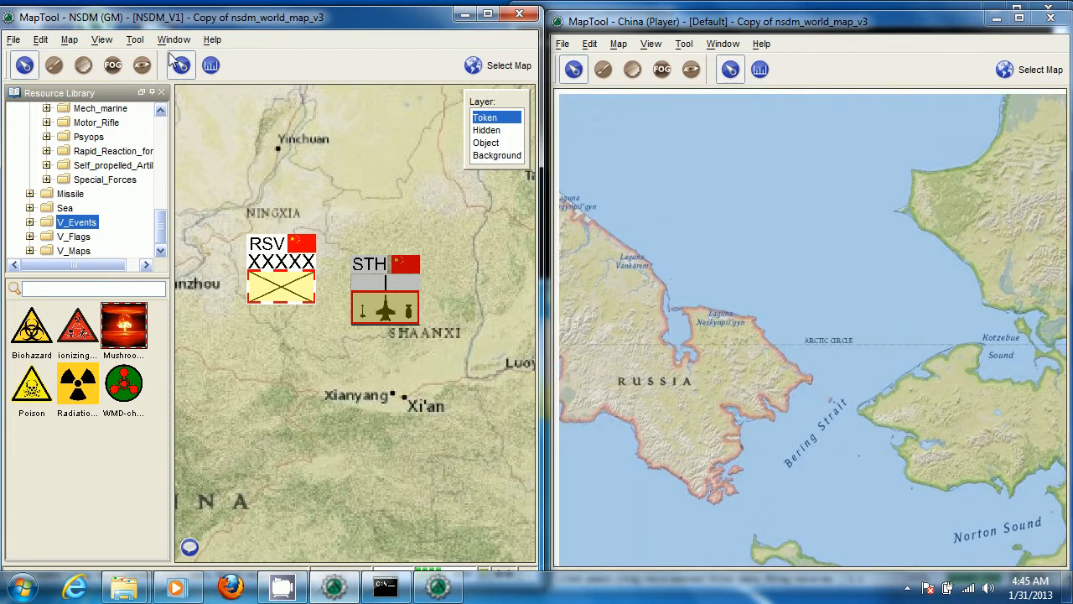
Center the players on the GM's current view of the Chinese units near Xi'an
left_click(183, 39)
mouse_move(135, 40)
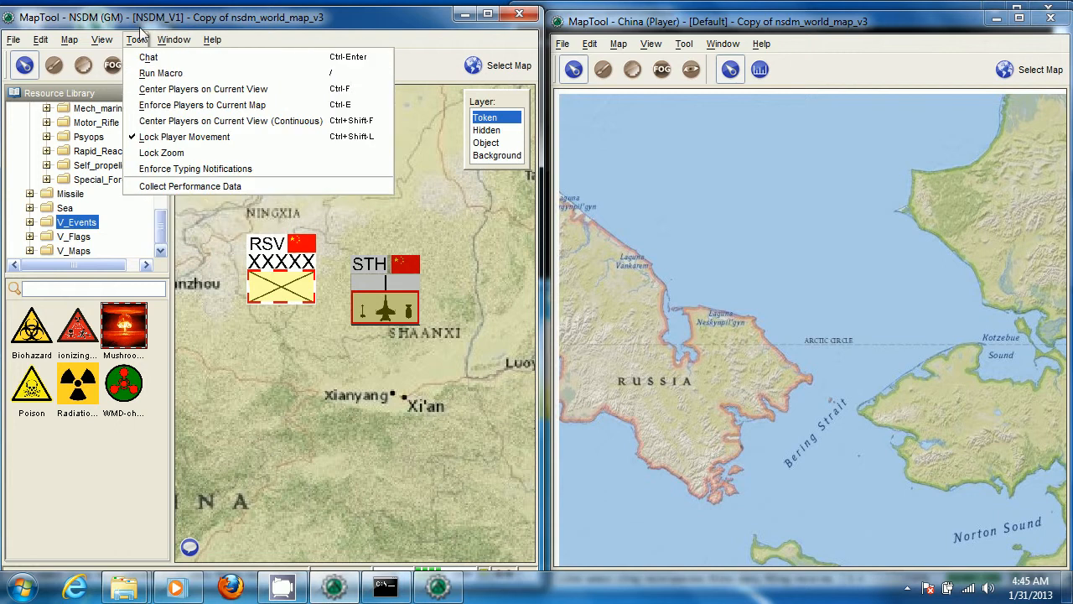
left_click(178, 91)
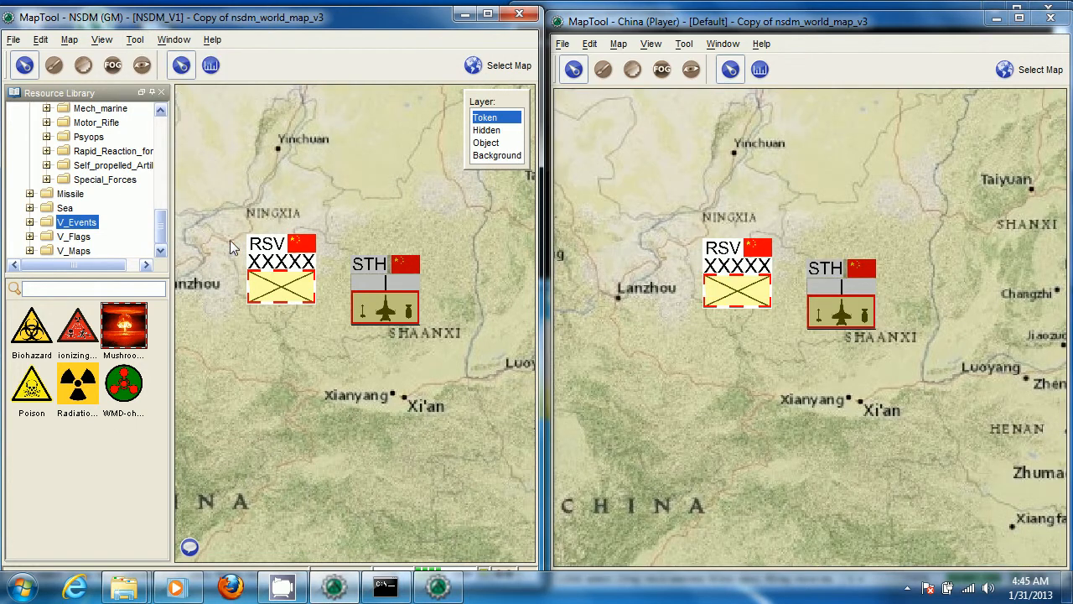
Turn on continuous centering of players on the GM's view and test it by moving the China player's map, followed by the GM's
left_click(135, 39)
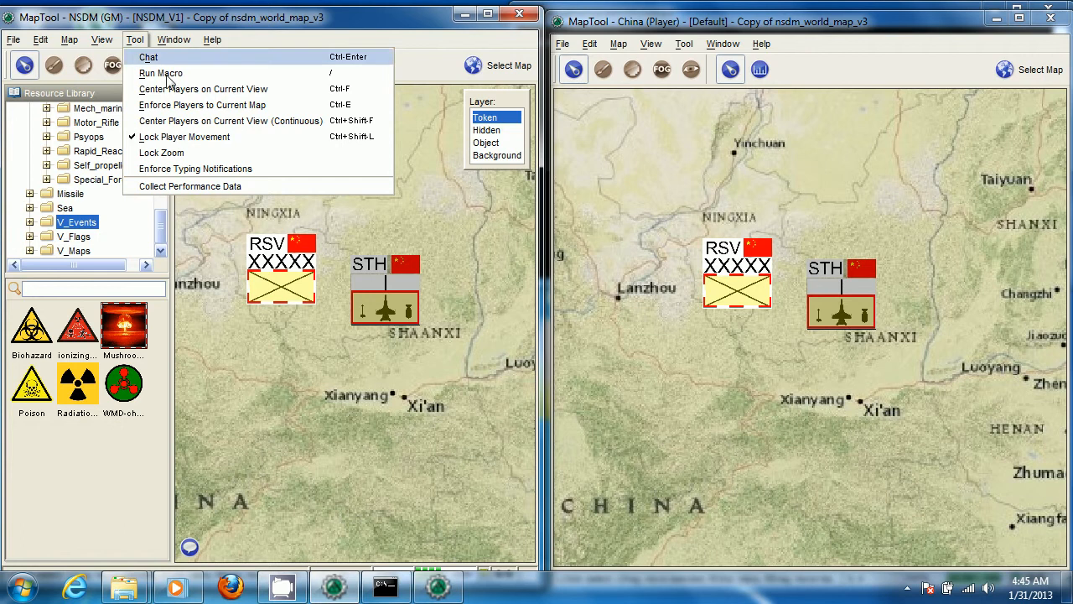
left_click(173, 124)
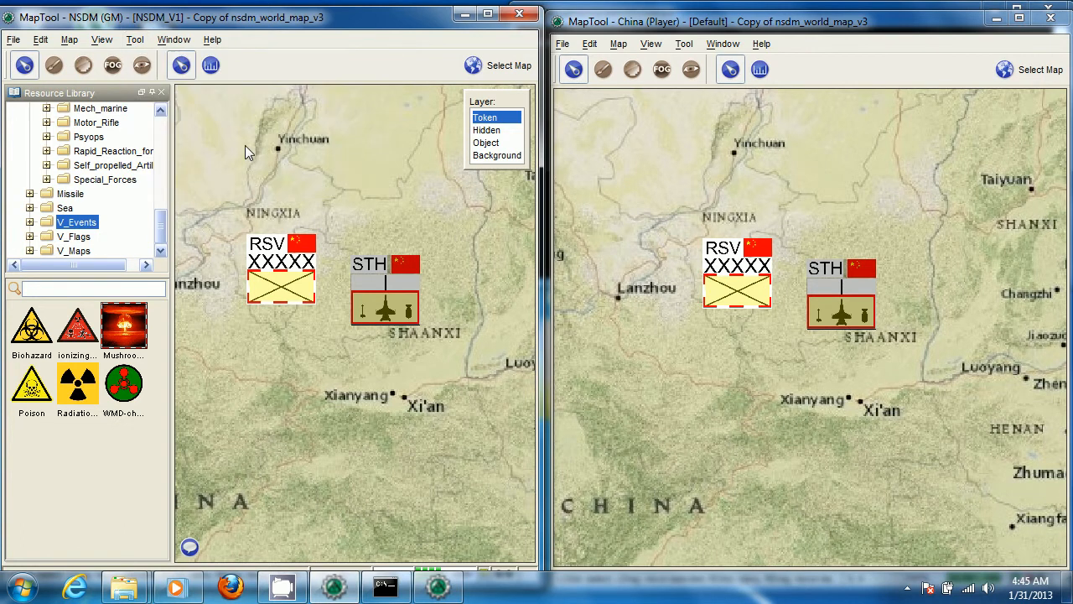
left_click(734, 386)
left_click_drag(880, 343, 458, 601)
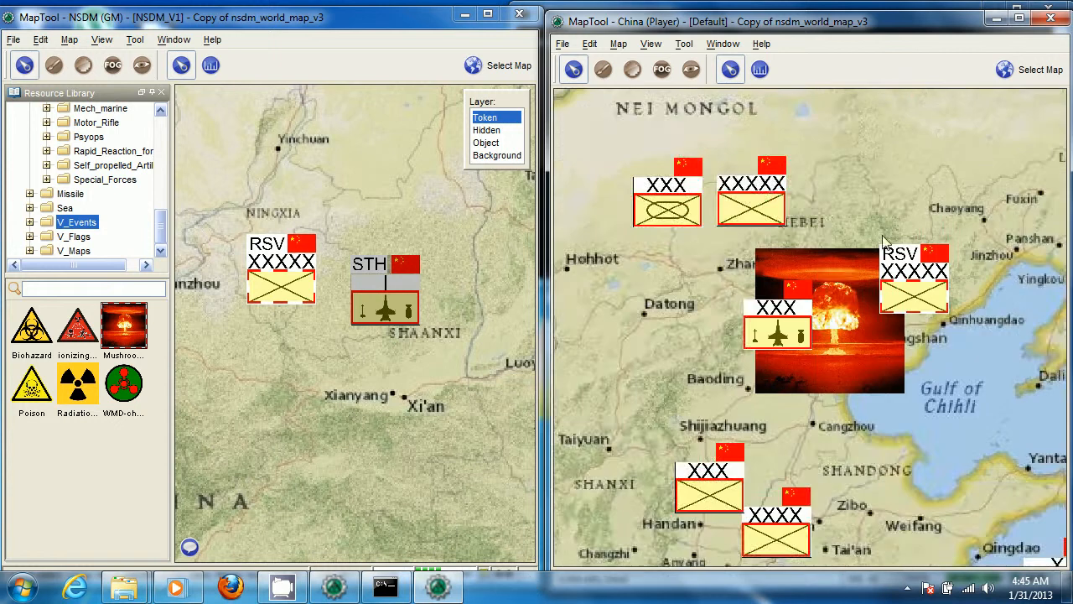
left_click_drag(980, 152, 487, 194)
left_click_drag(735, 276, 725, 238)
scroll(670, 169, "up", 4)
left_click(255, 395)
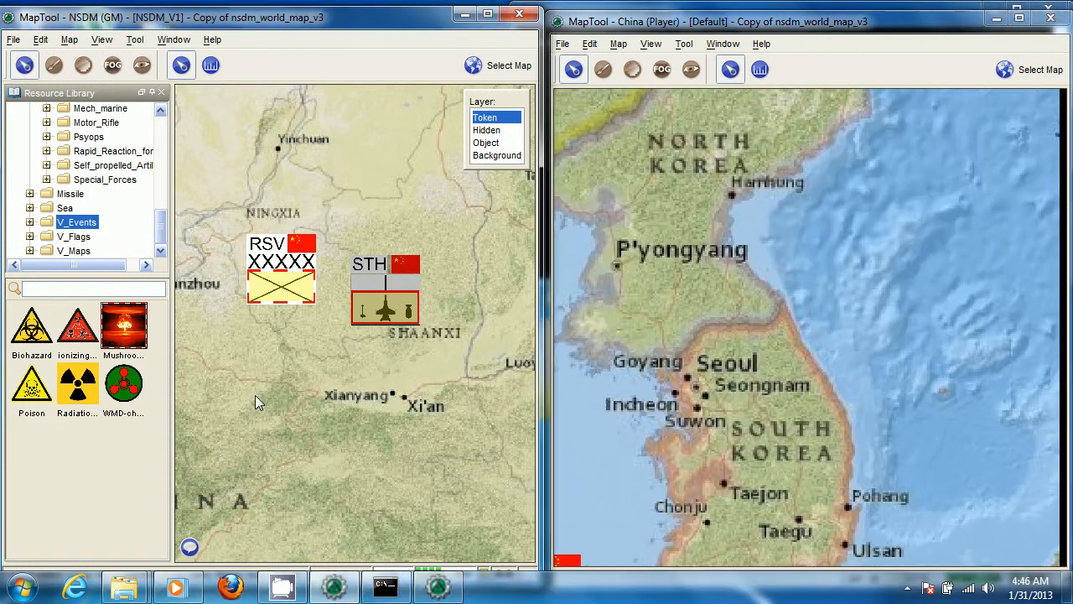
left_click_drag(255, 395, 294, 384)
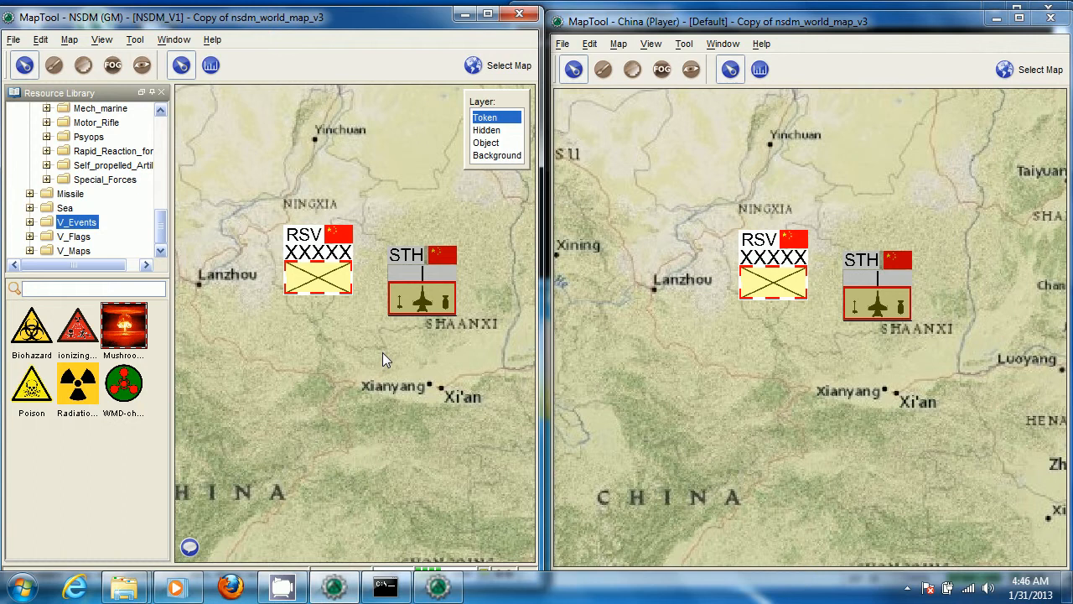
left_click_drag(383, 352, 378, 394)
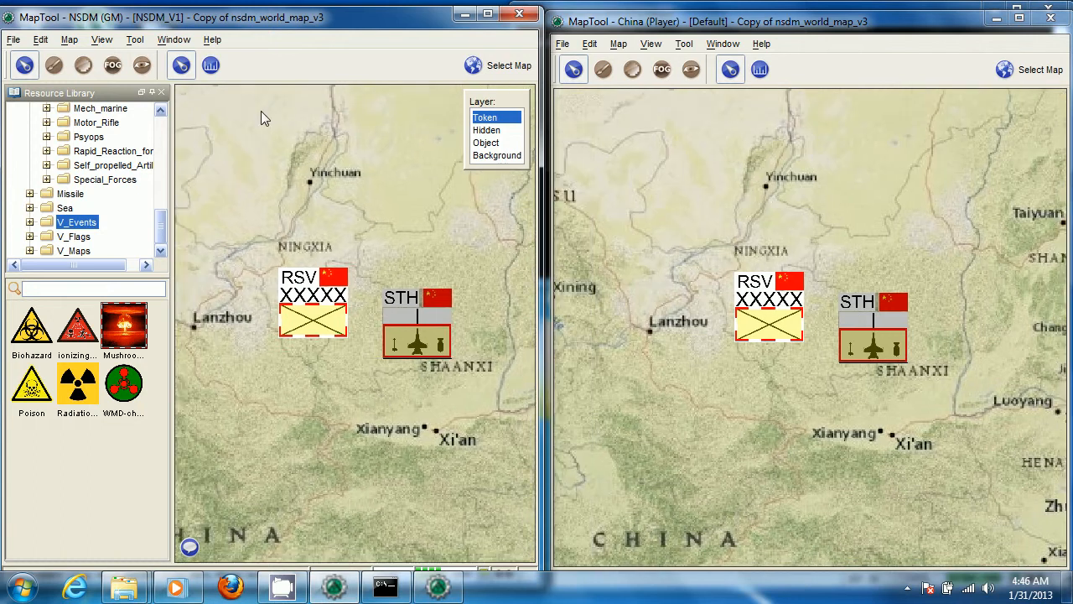
Turn off continuous centering of players and zoom the GM's map independently
left_click(176, 40)
mouse_move(116, 39)
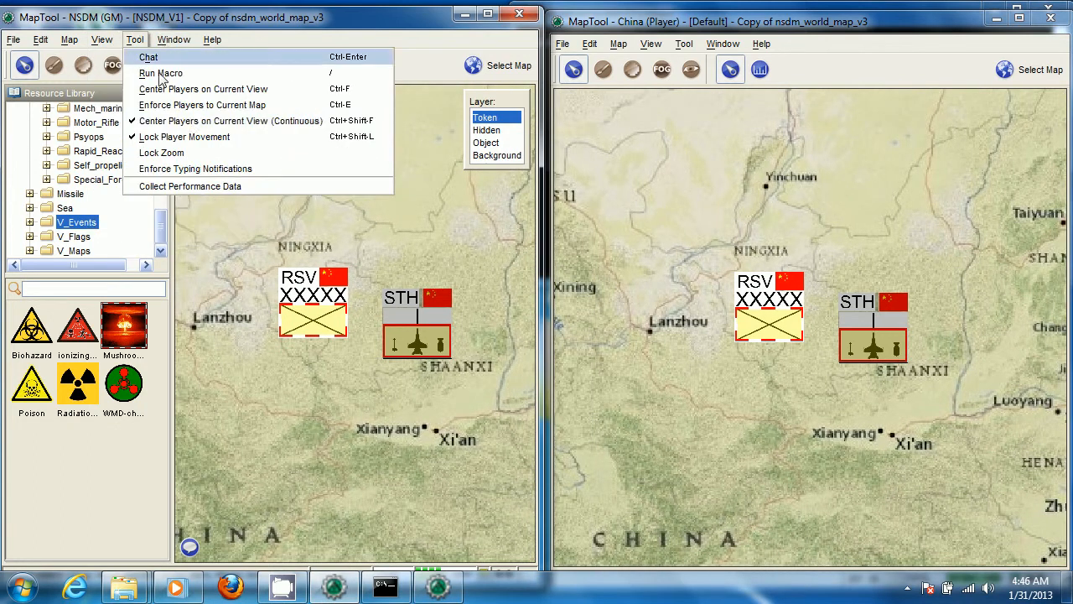
left_click(185, 120)
left_click(145, 39)
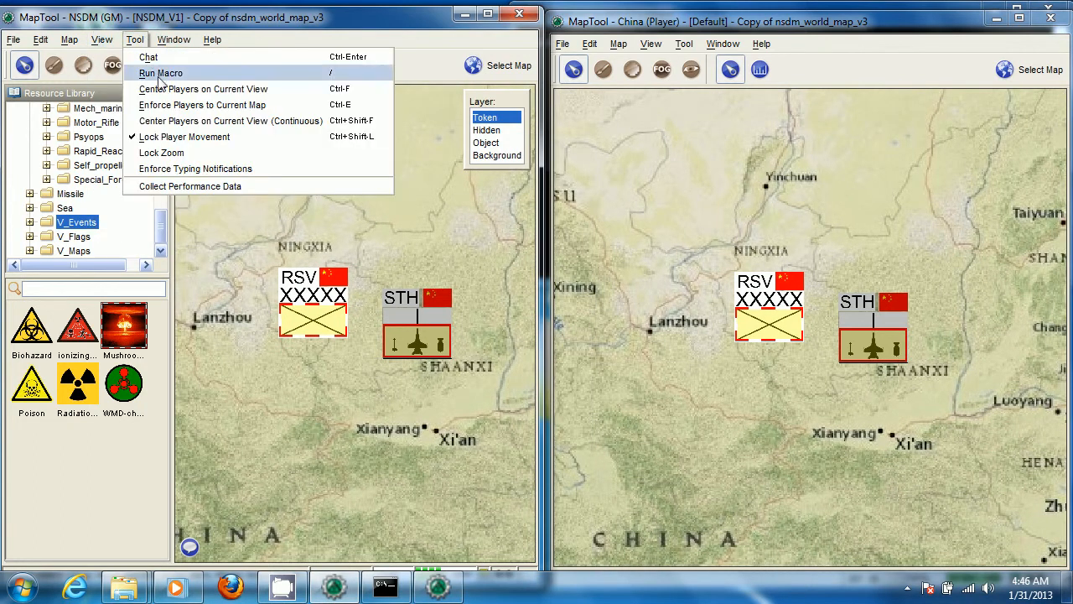
left_click(227, 12)
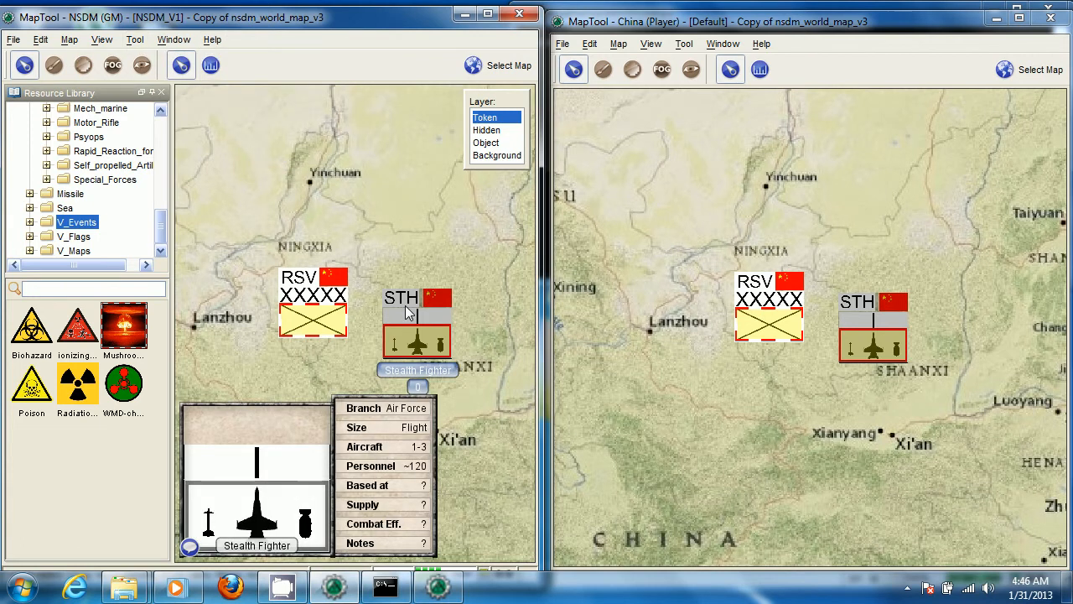
scroll(410, 297, "up", 1)
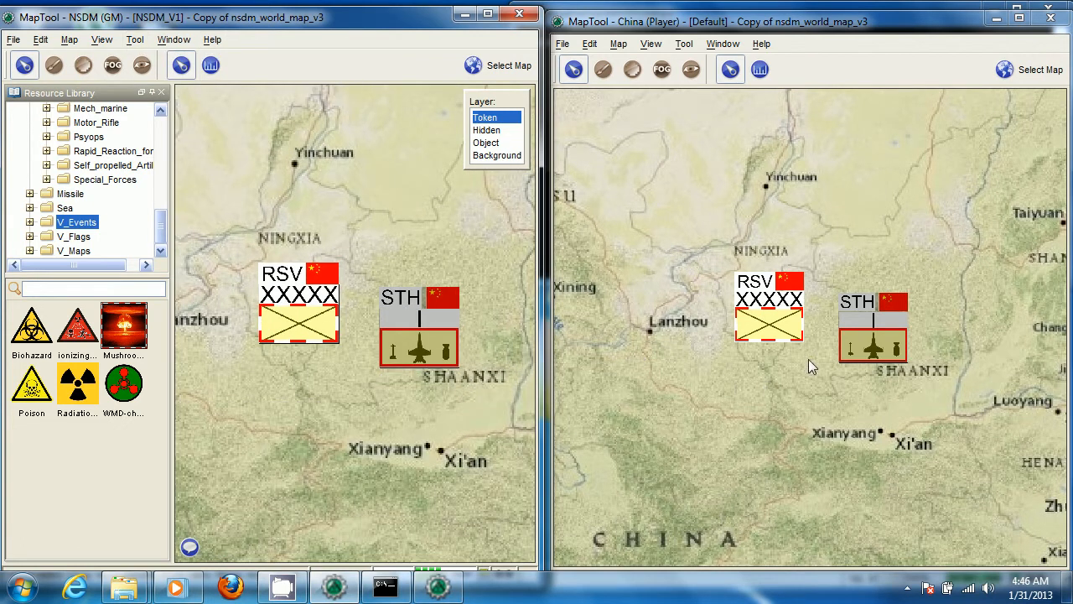
View the Special_Forces tokens in the GM's resource library and return to the start of the folder tree
mouse_move(885, 335)
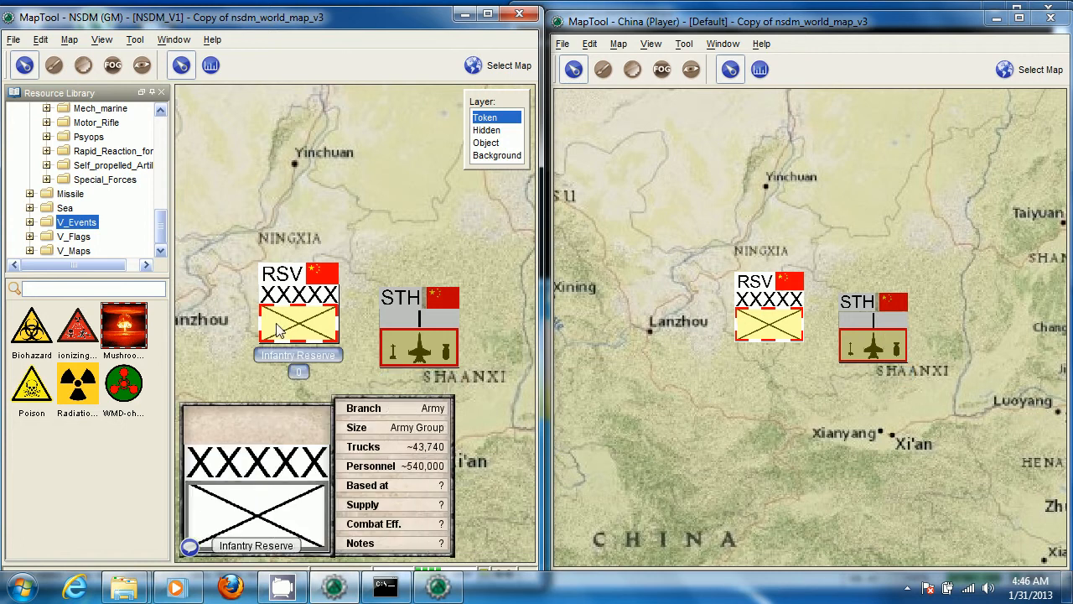
left_click(99, 179)
scroll(81, 189, "up", 2)
scroll(81, 189, "up", 8)
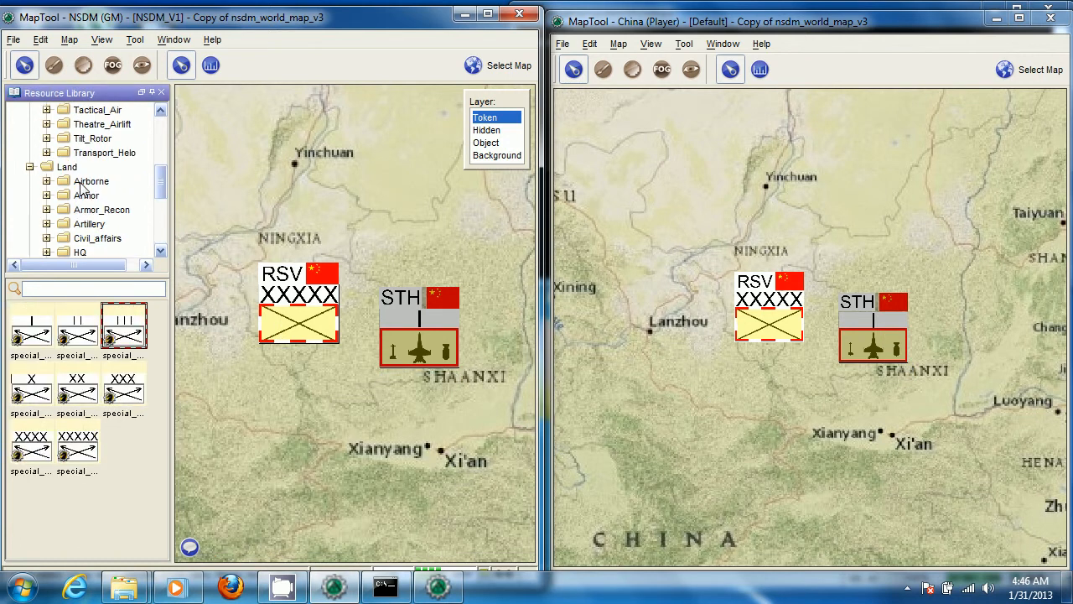
Duplicate the Chinese STH Stealth Fighter token and place the copy southwest of the original, just west of Xianyang
left_click(425, 351)
key("ctrl+c")
key("ctrl+v")
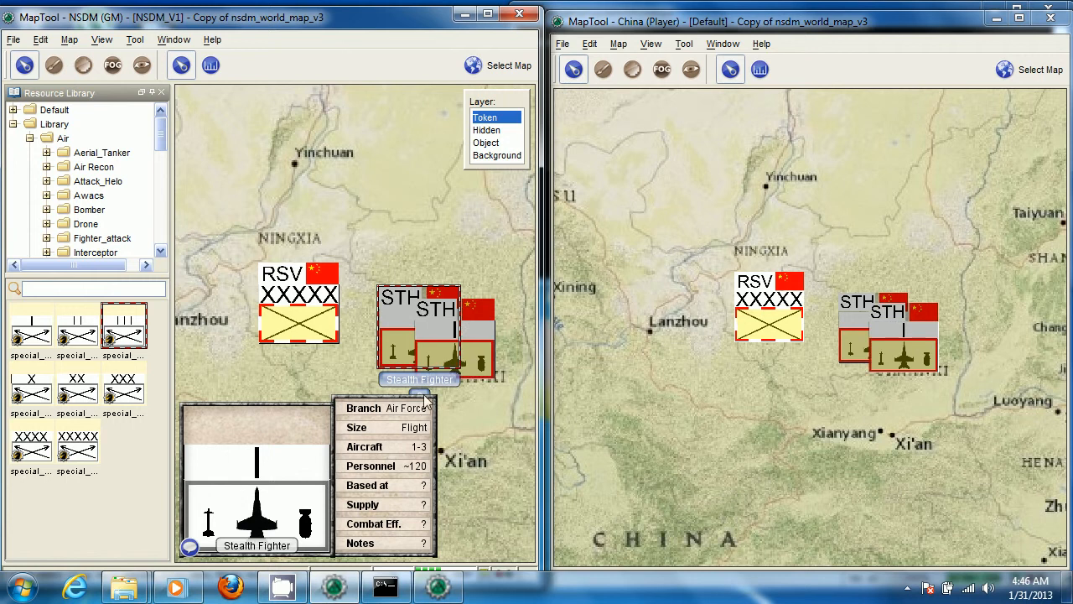
left_click_drag(474, 338, 344, 438)
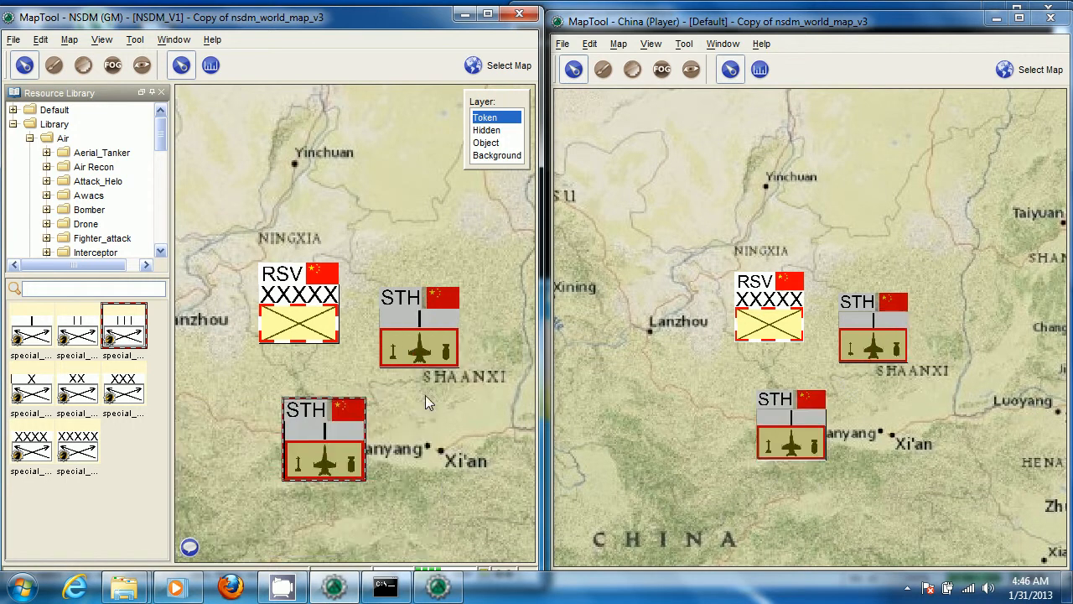
Set the national flag of the duplicated STH Stealth Fighter near Xianyang to Japan on the GM's map and deselect the token
left_click_drag(425, 395, 407, 371)
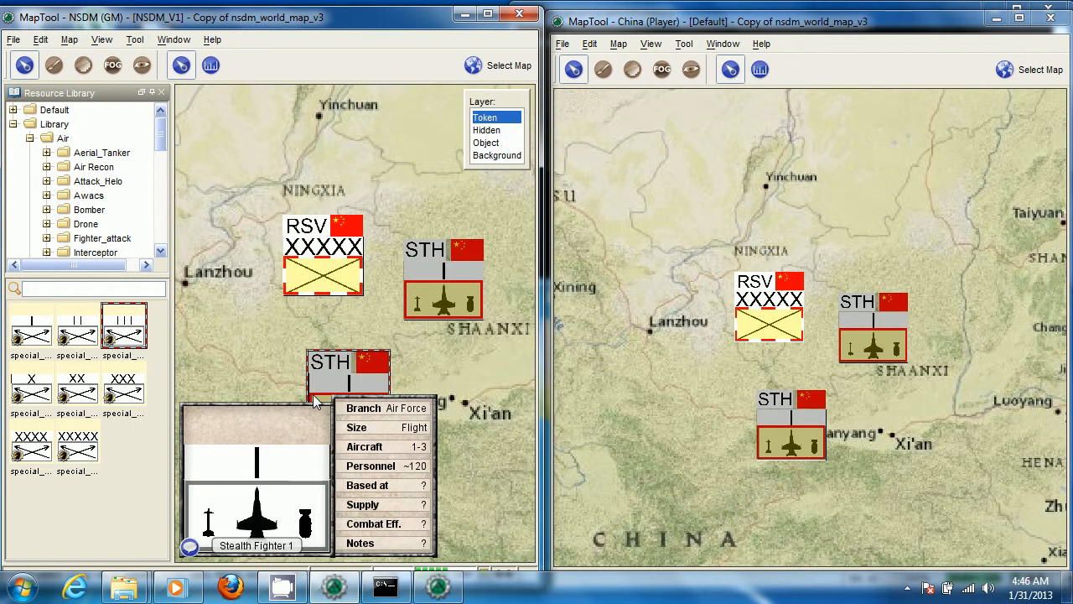
key("F2")
left_click(290, 369)
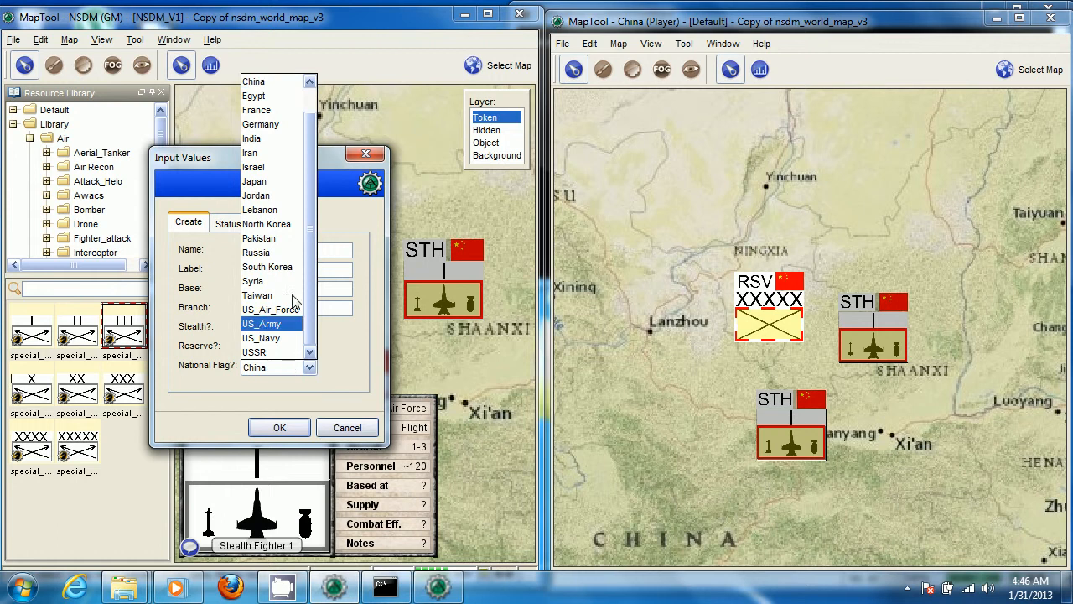
left_click(272, 185)
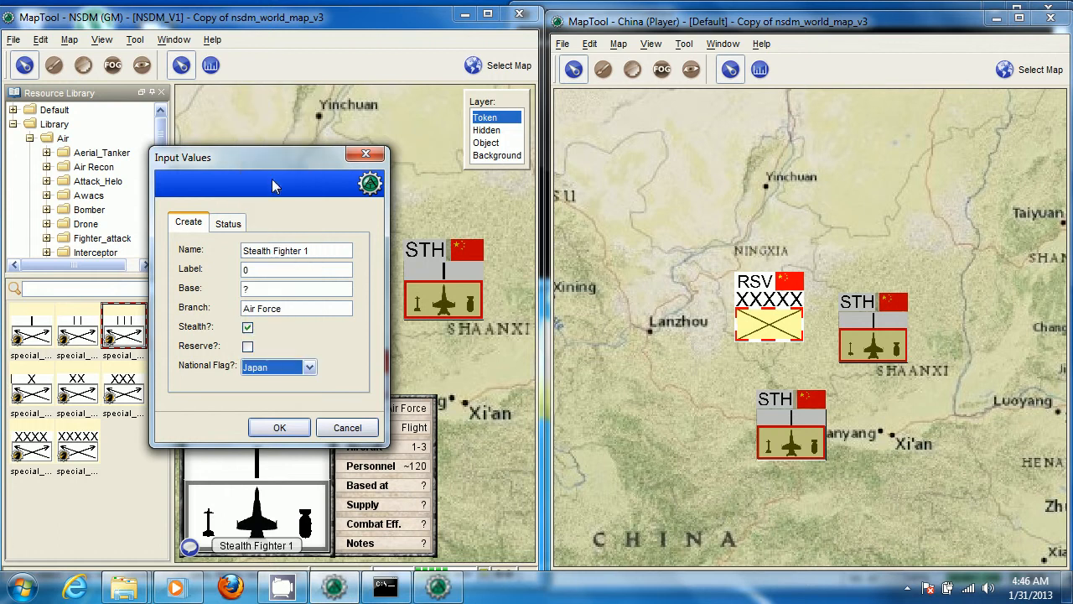
left_click(289, 433)
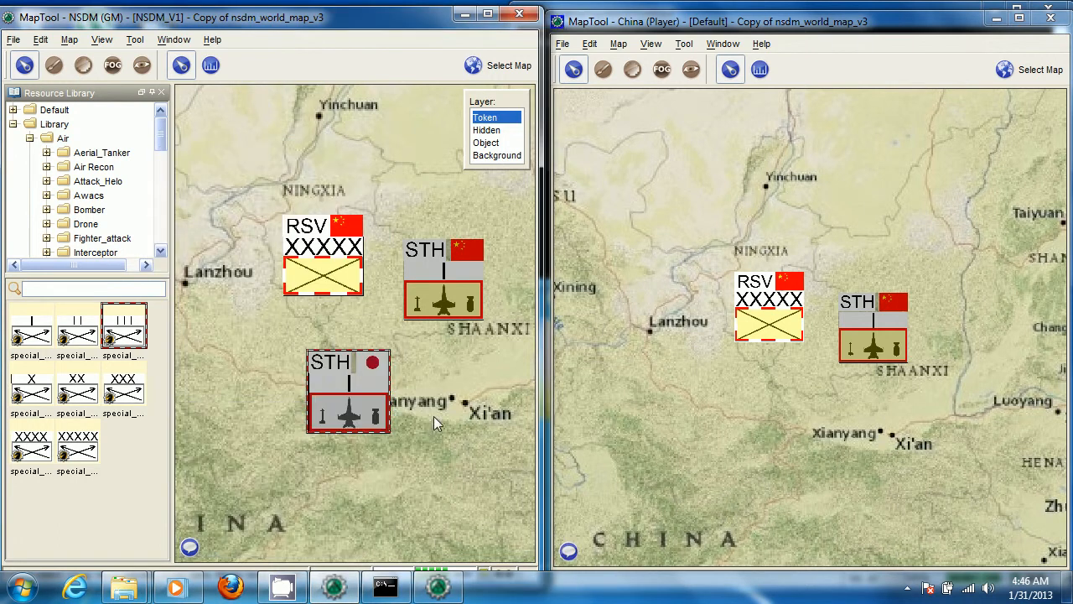
left_click(446, 478)
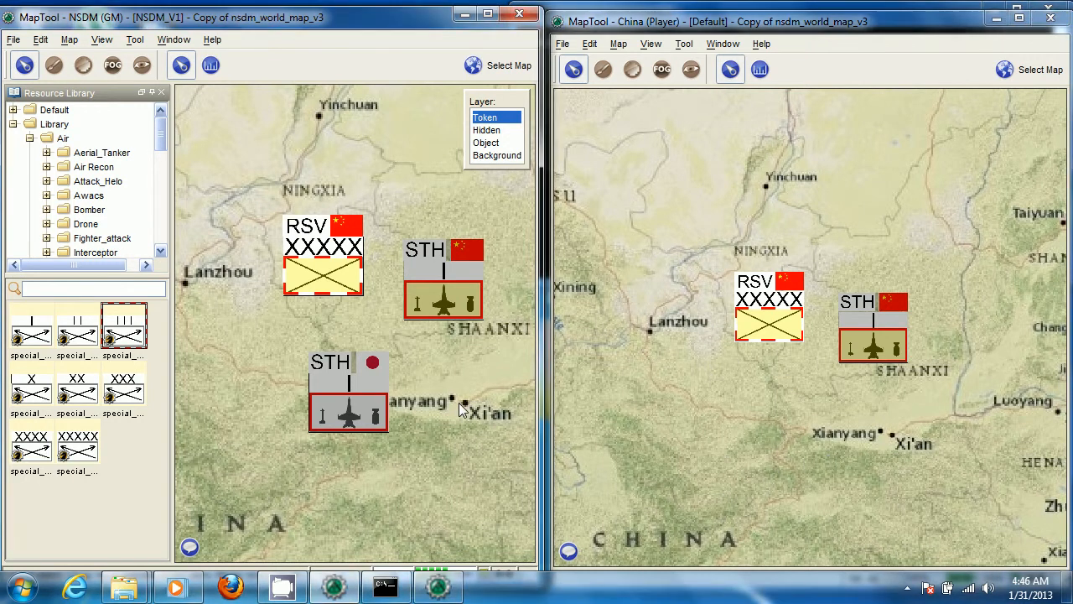
Compare the stealth fighter tokens on the GM's and China player's maps, and view the Chinese Stealth Fighter's stats in the player's view
scroll(458, 403, "down", 3)
left_click_drag(451, 393, 411, 380)
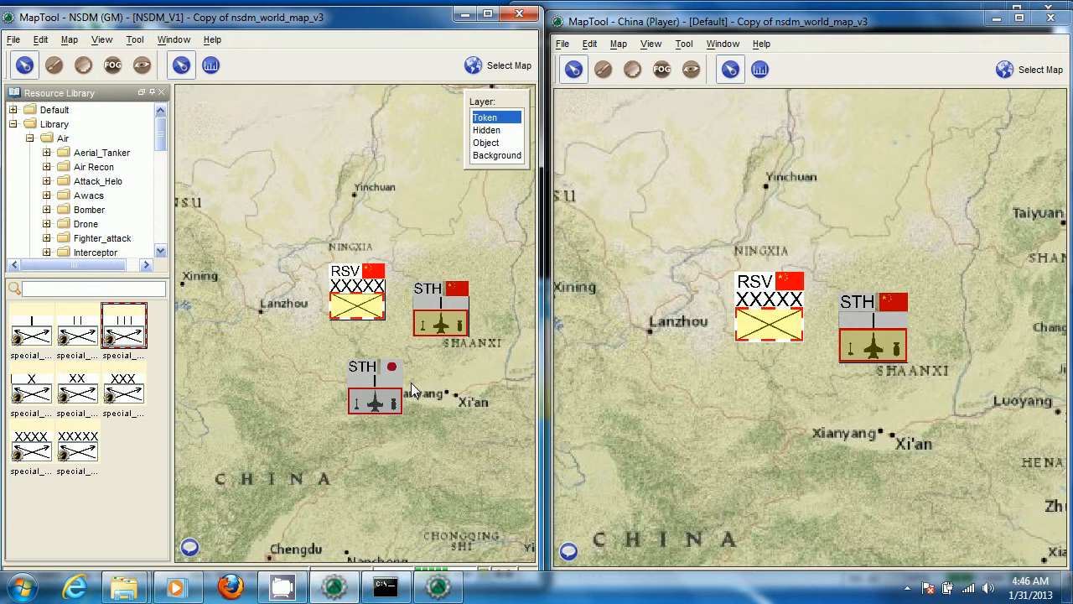
scroll(426, 394, "up", 2)
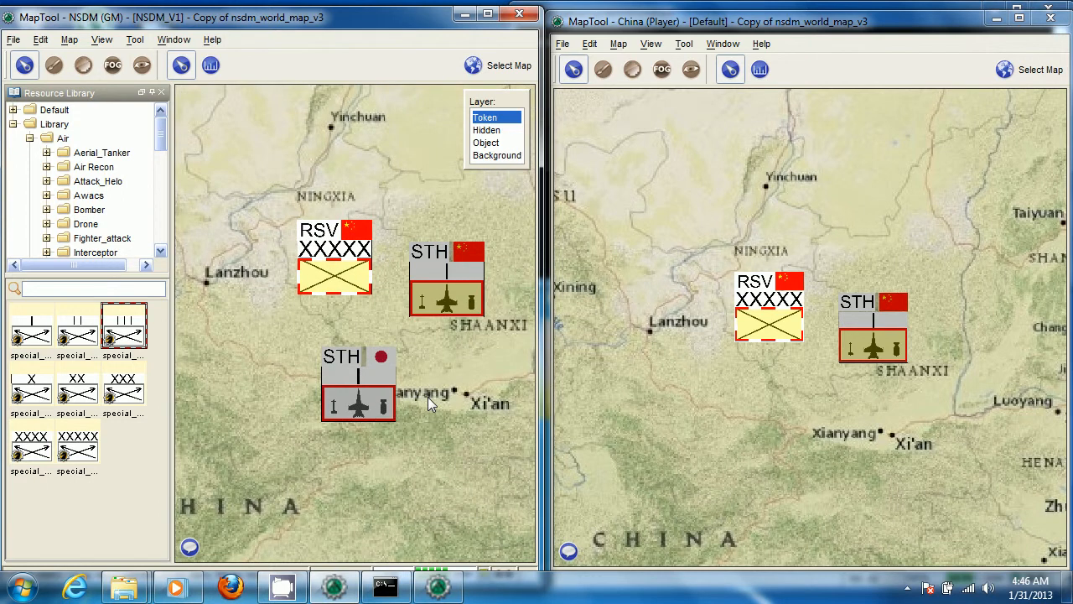
scroll(428, 379, "down", 3)
scroll(427, 379, "up", 3)
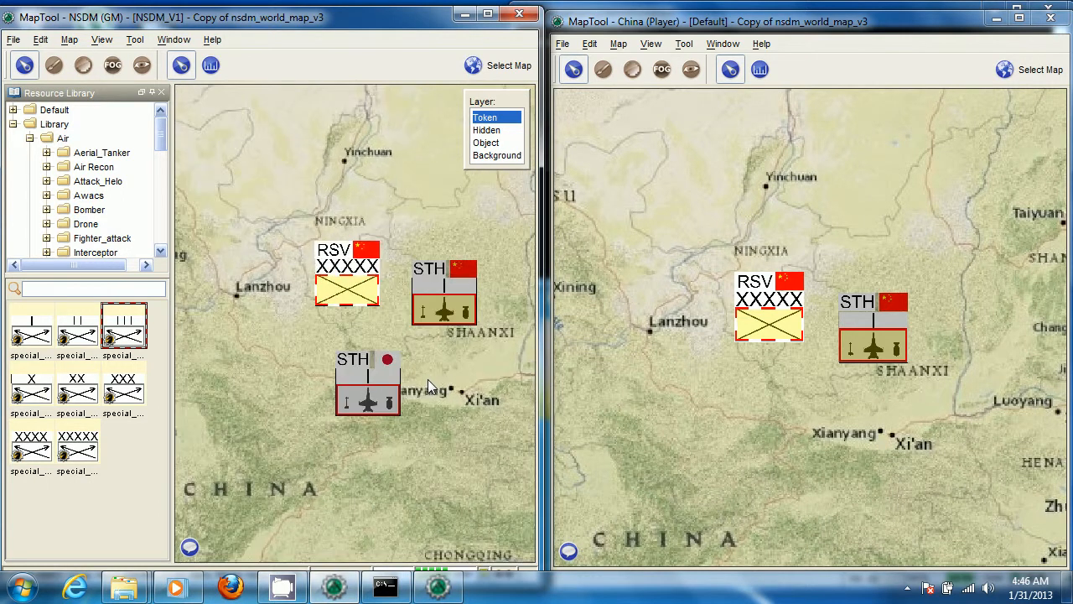
left_click(855, 343)
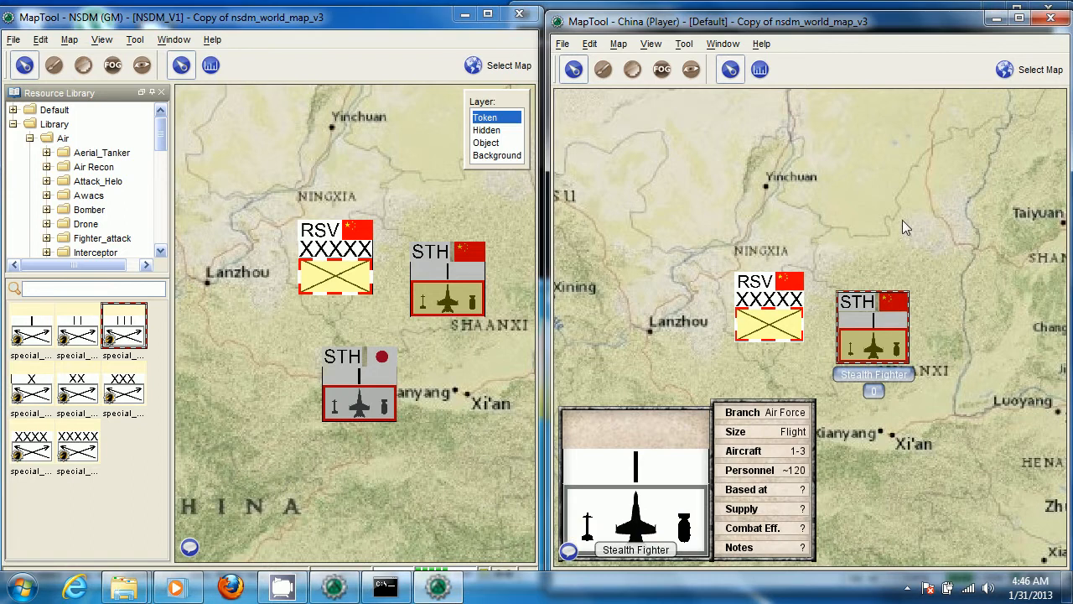
scroll(432, 453, "down", 4)
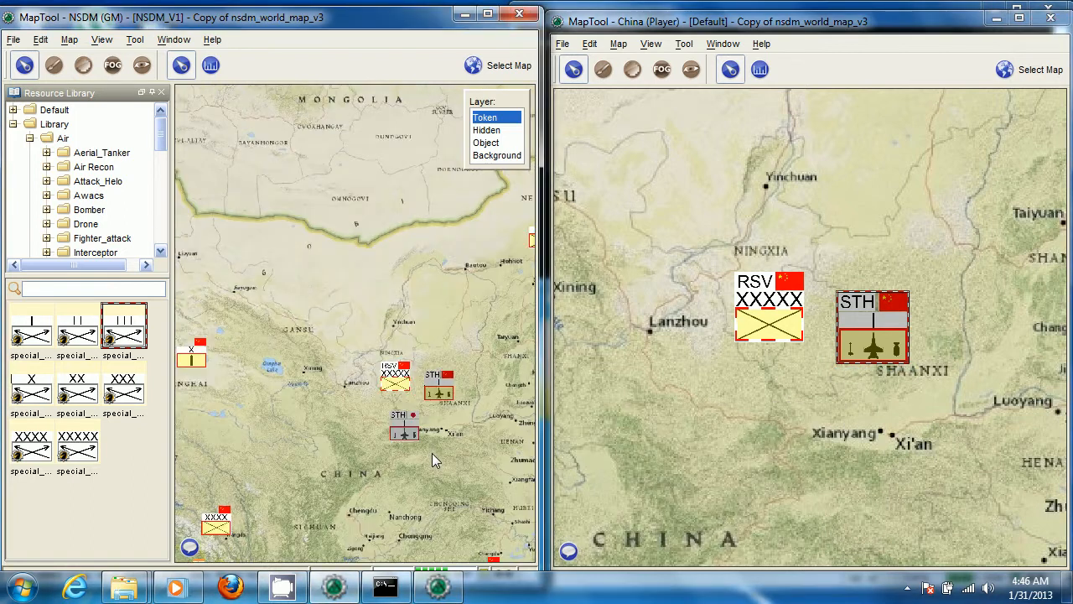
scroll(448, 445, "down", 2)
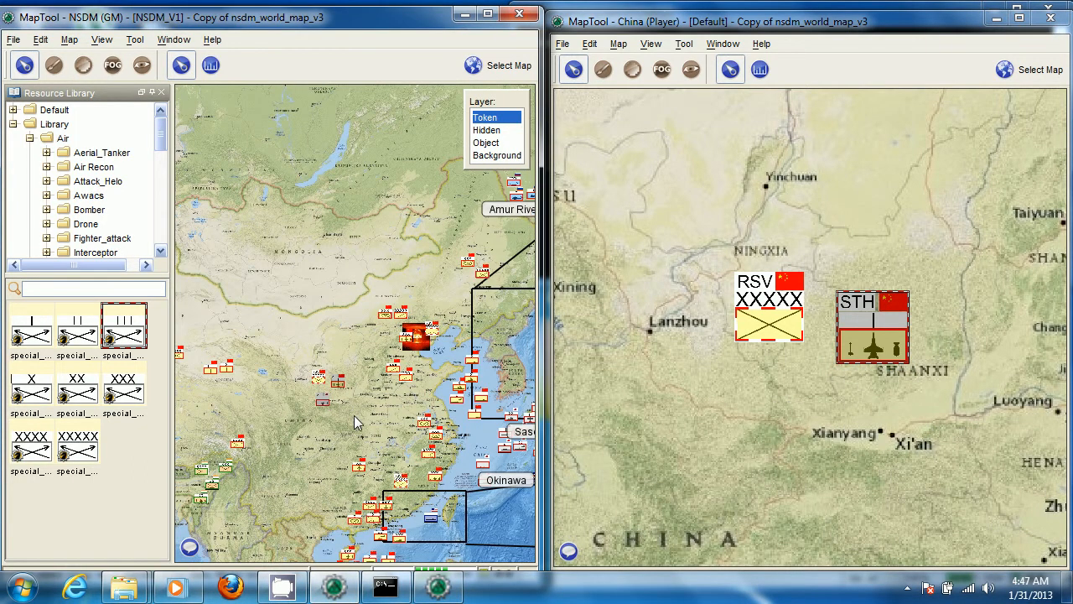
scroll(393, 417, "down", 1)
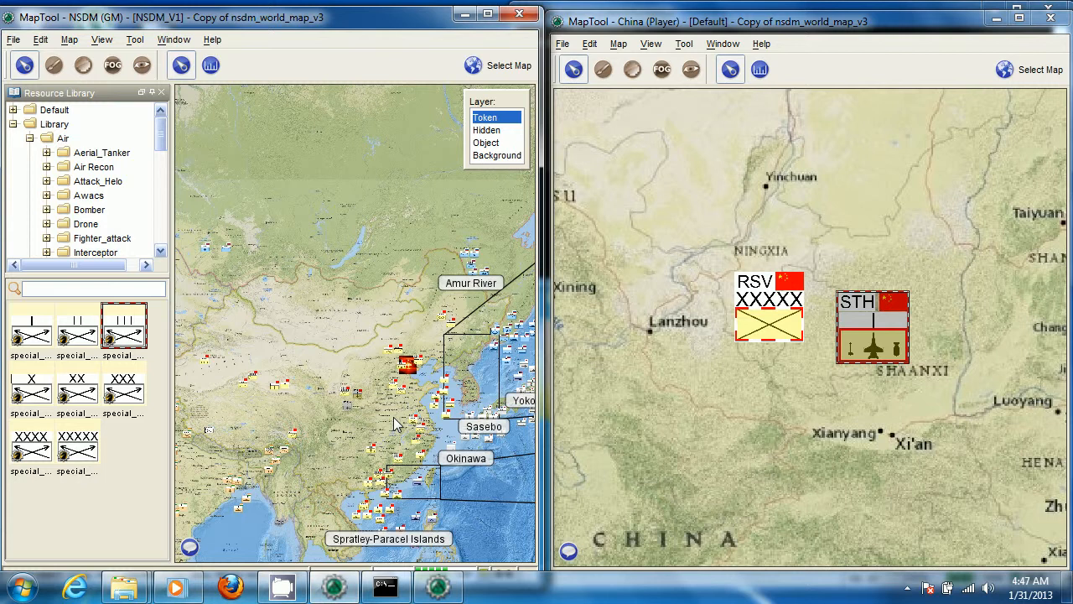
scroll(389, 418, "up", 1)
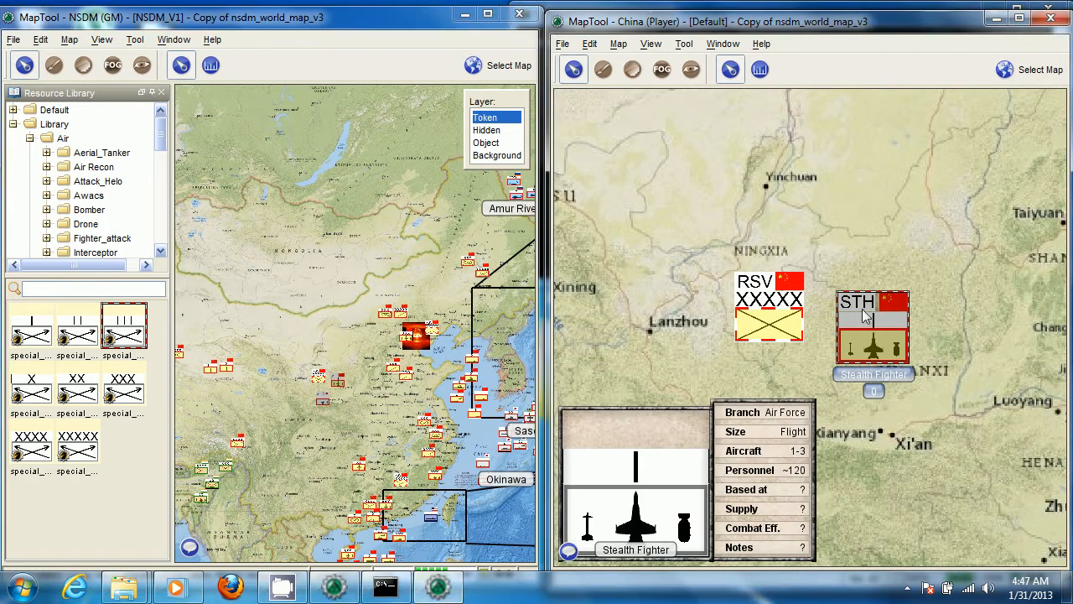
scroll(848, 335, "up", 1)
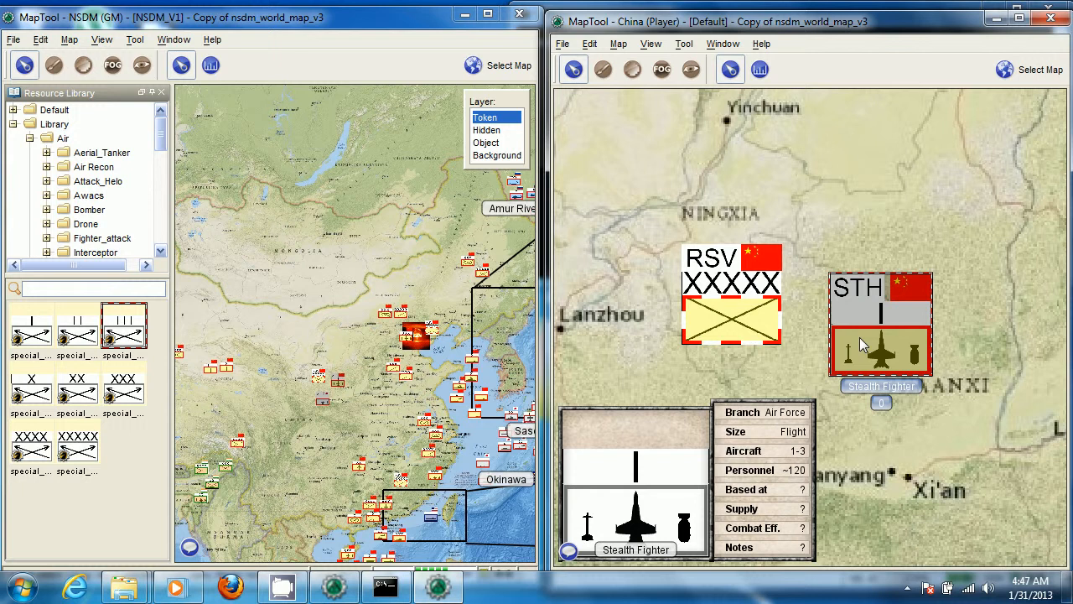
right_click(765, 315)
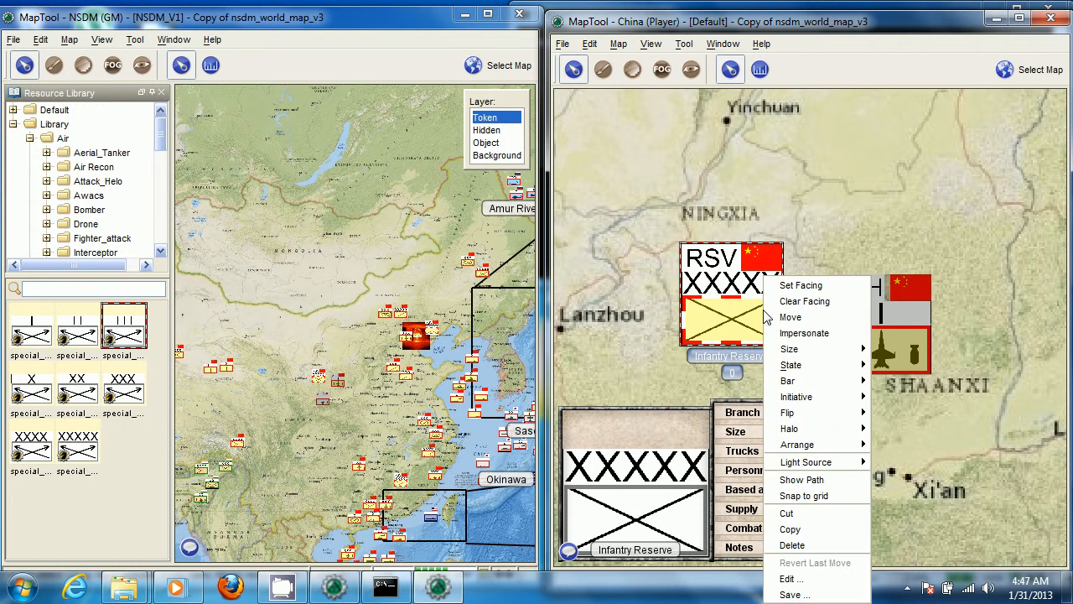
left_click(818, 584)
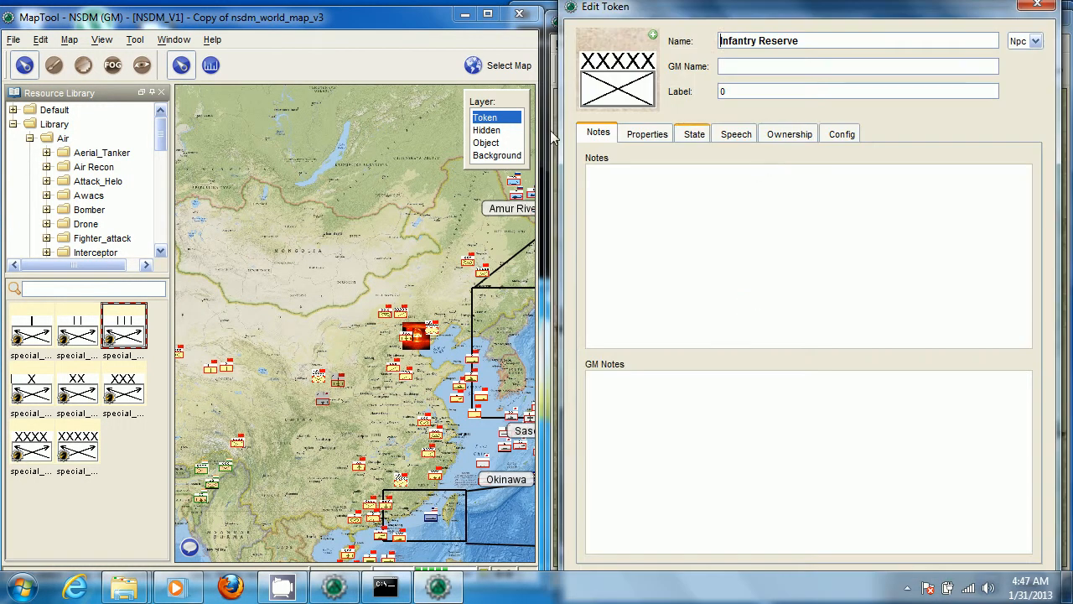
left_click(658, 135)
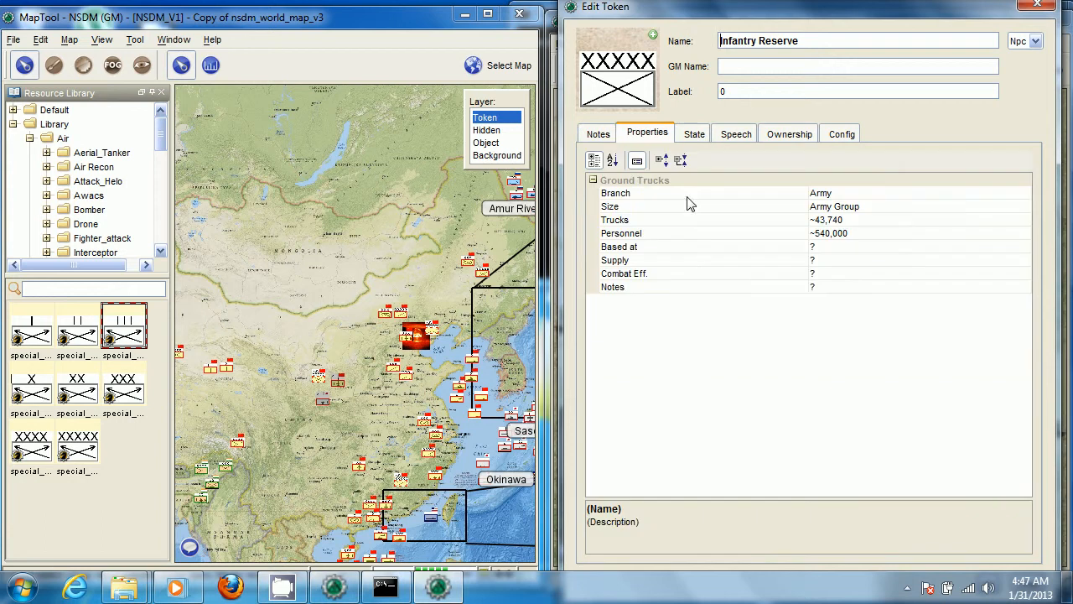
left_click(858, 223)
left_click(858, 238)
type("10")
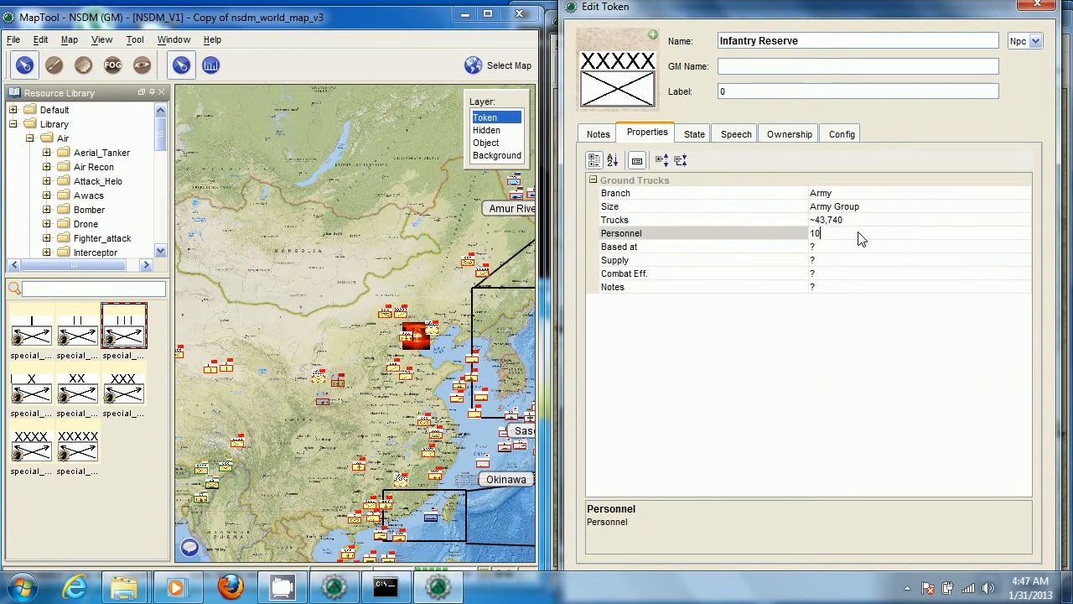
type("00000000000000000")
key("Return")
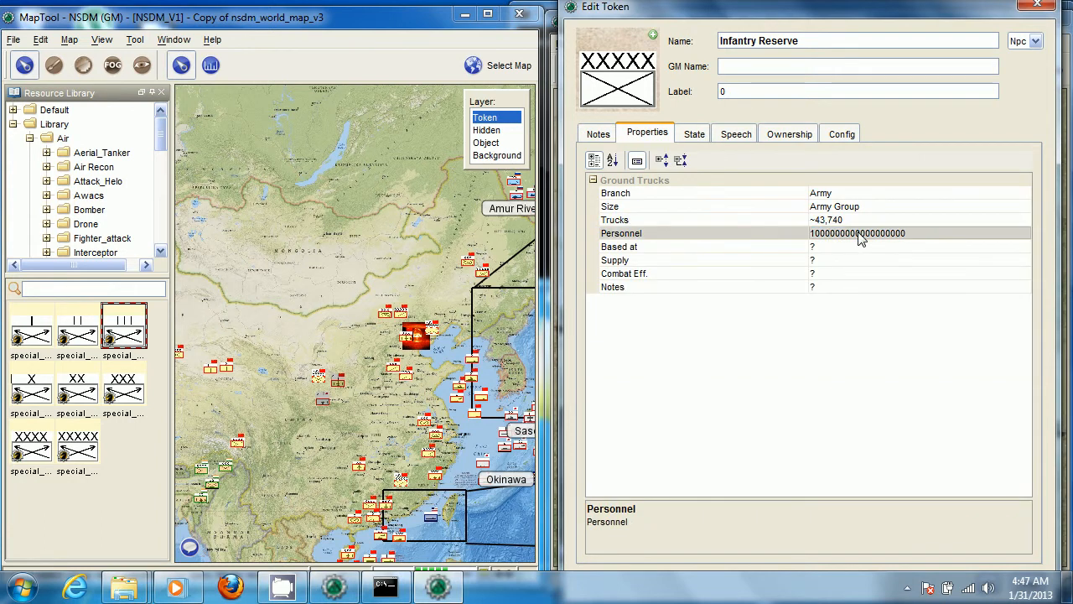
left_click_drag(807, 10, 748, 7)
left_click(925, 490)
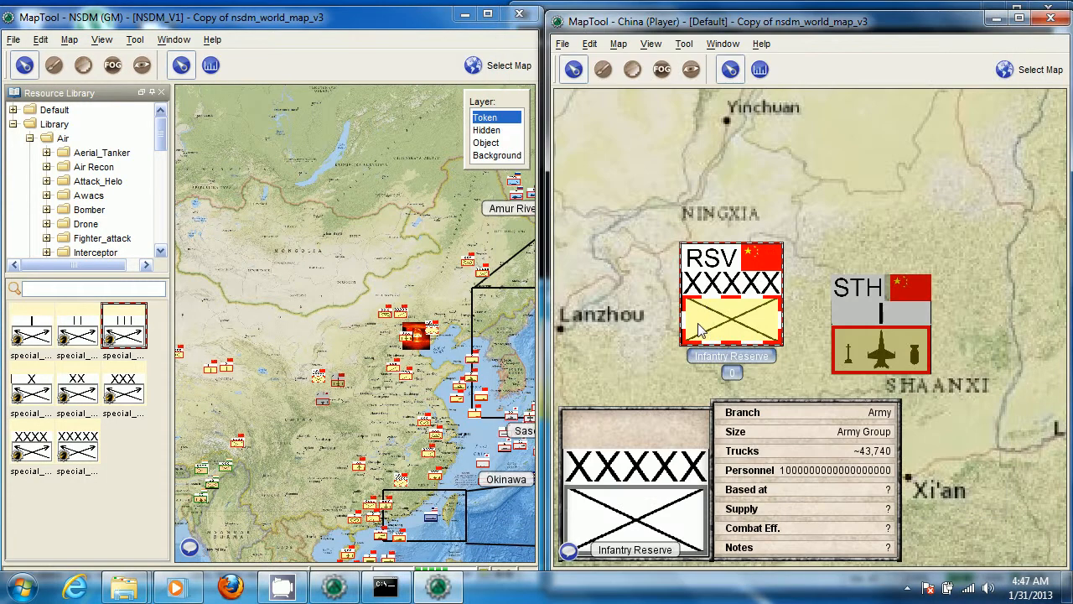
Examine the Infantry Reserve token's stat sheet and the surrounding units on the China player's map
scroll(708, 314, "up", 1)
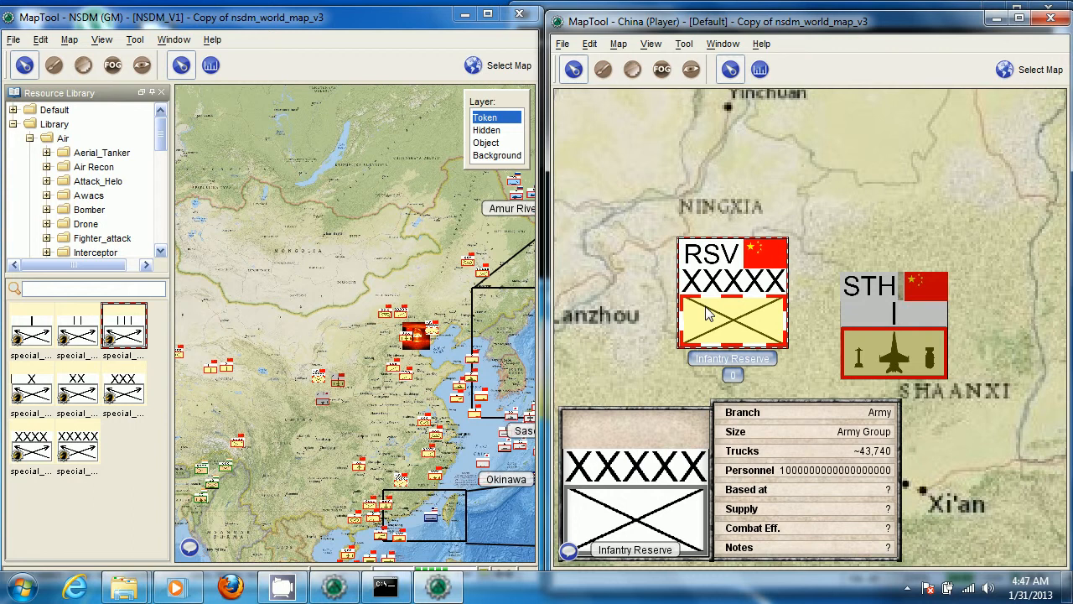
scroll(709, 314, "down", 1)
scroll(664, 322, "down", 2)
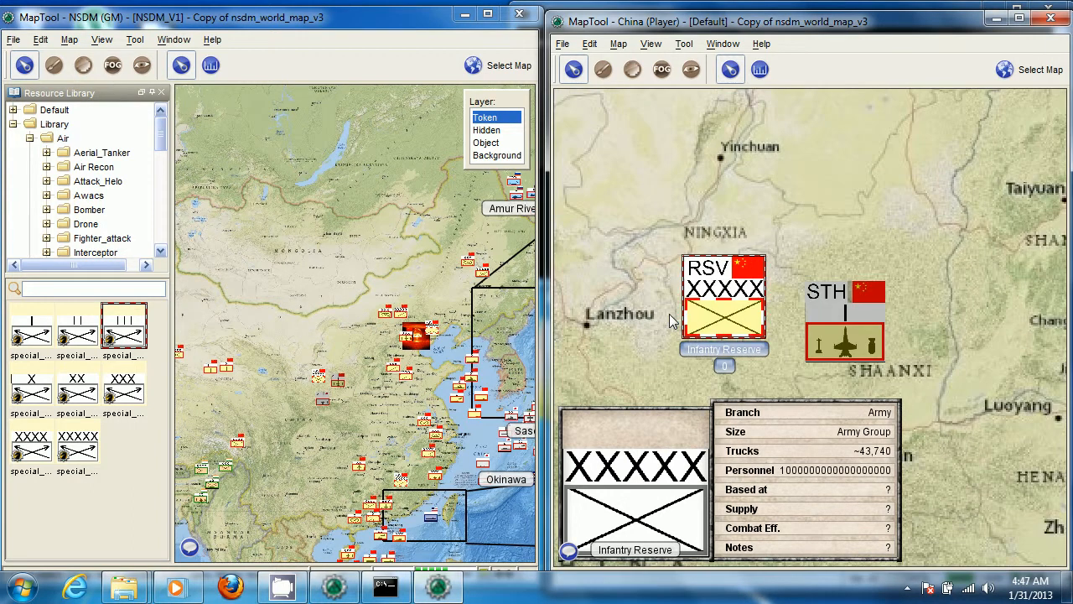
scroll(664, 314, "down", 2)
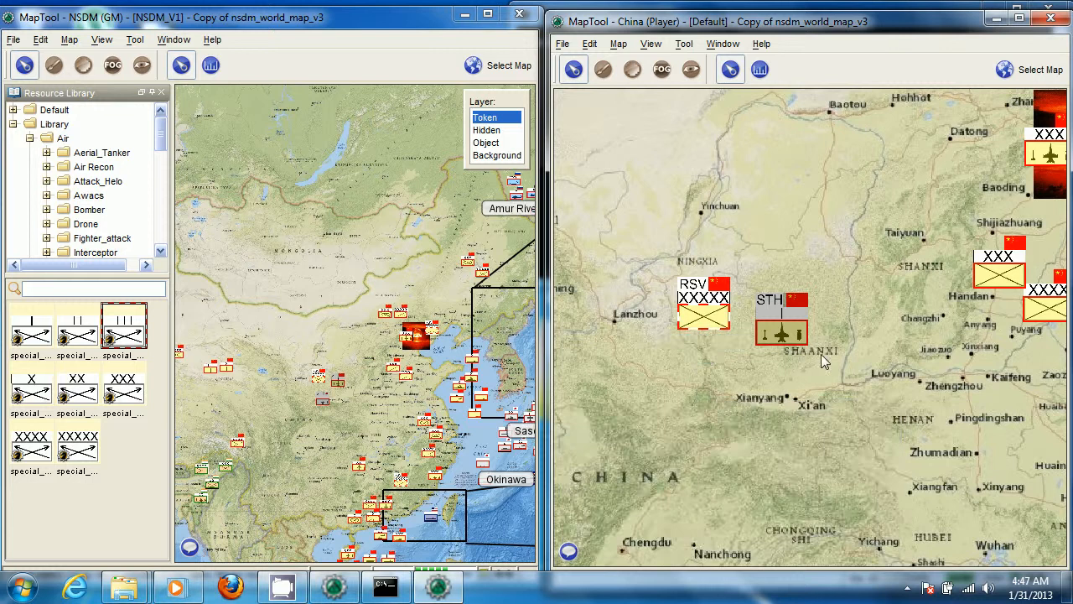
scroll(838, 373, "down", 1)
scroll(729, 388, "up", 3)
scroll(603, 379, "down", 1)
mouse_move(656, 321)
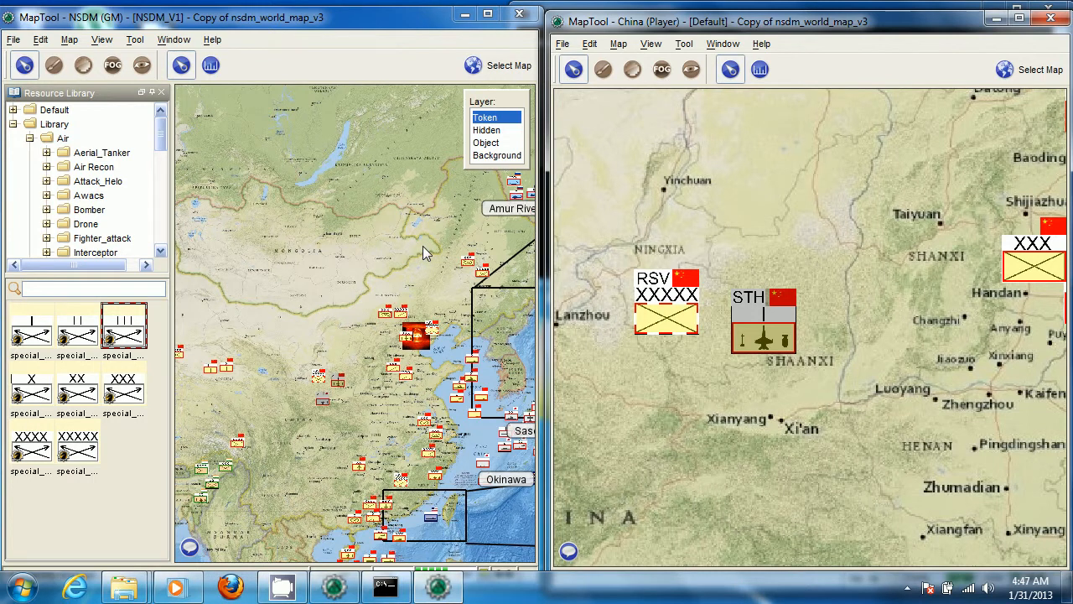
Survey East Asia on the GM's map and the units around Korea and Japan on the China player's map
scroll(422, 245, "down", 6)
scroll(384, 410, "down", 4)
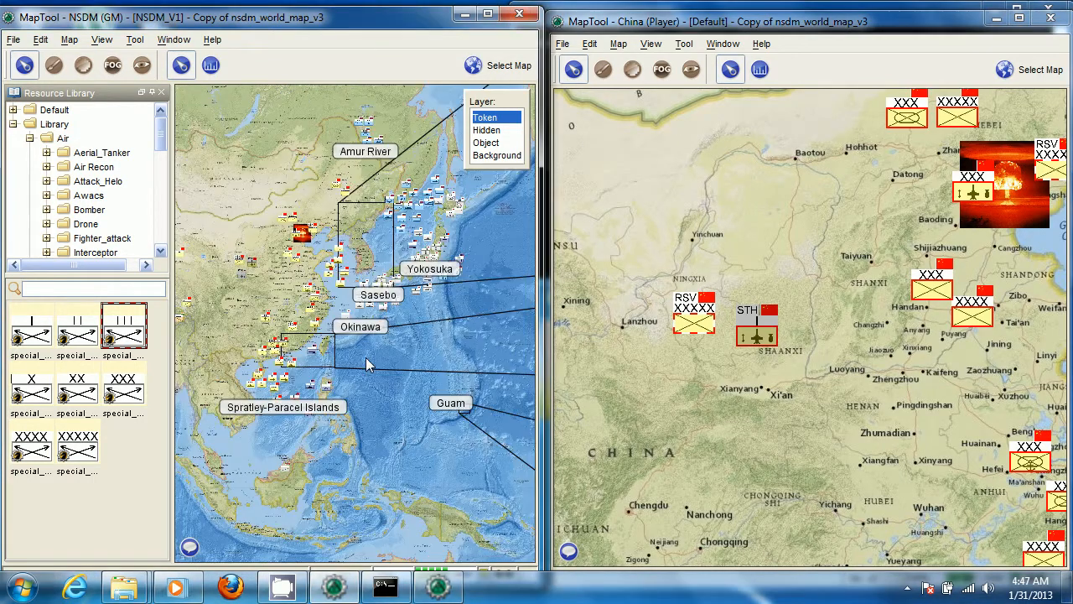
scroll(366, 357, "down", 2)
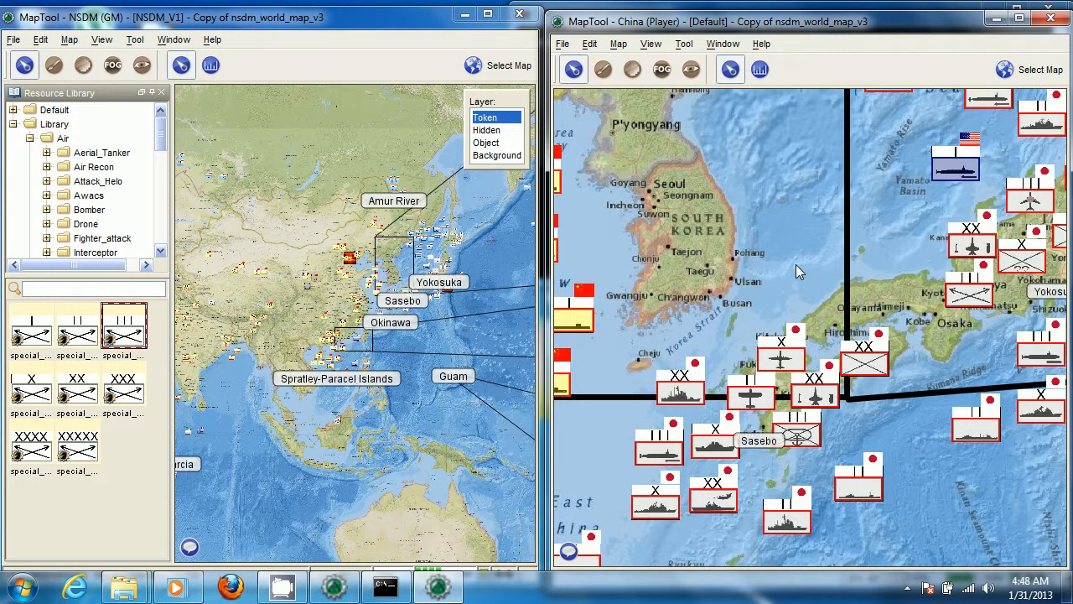
scroll(795, 264, "down", 6)
left_click_drag(695, 93, 771, 290)
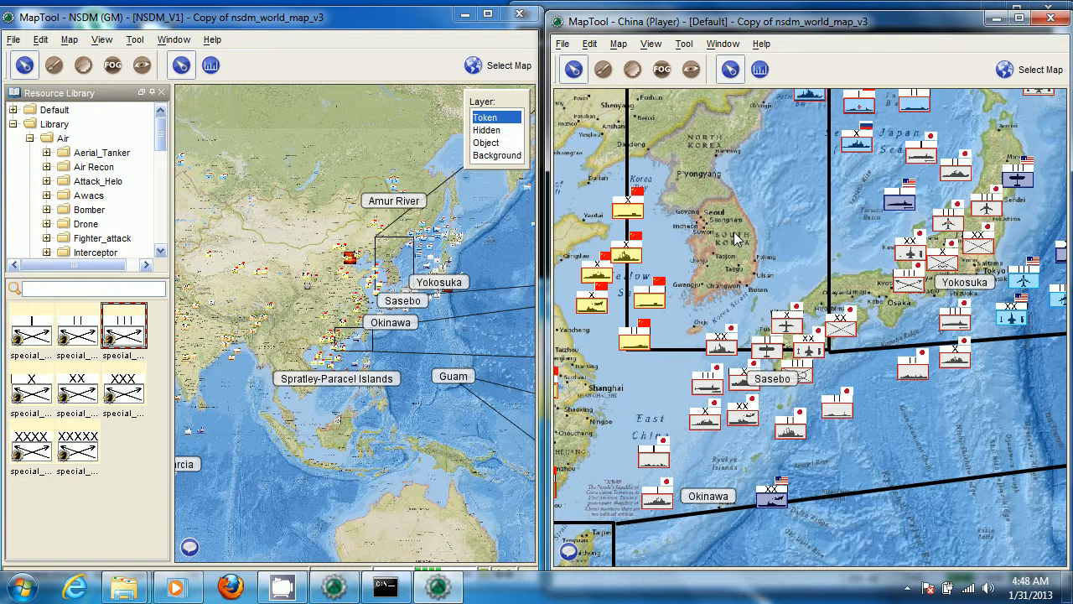
left_click_drag(717, 201, 731, 295)
left_click_drag(683, 158, 804, 423)
scroll(797, 408, "down", 1)
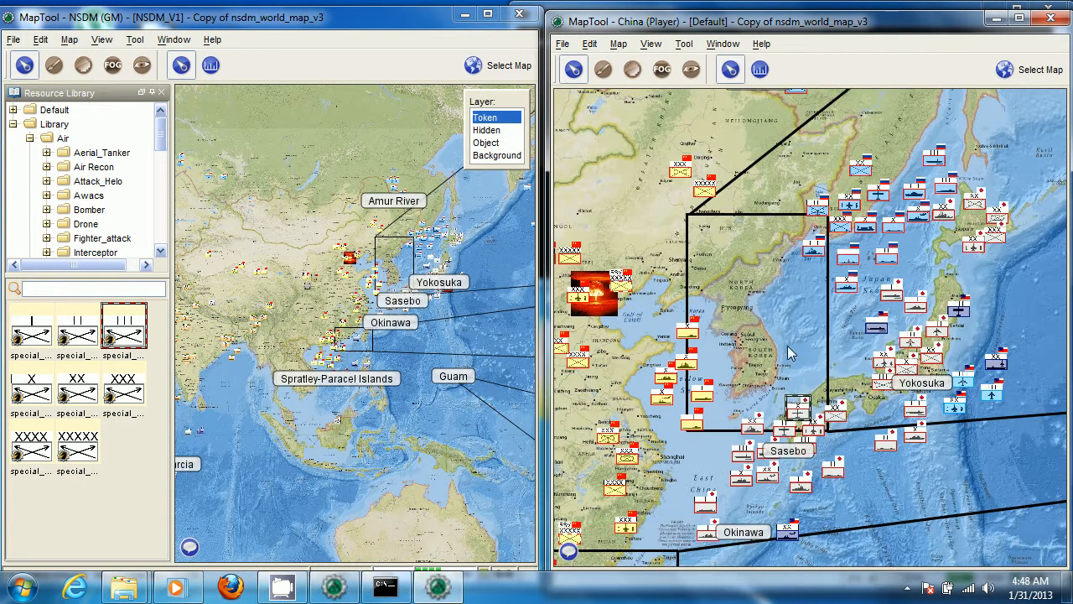
left_click_drag(796, 376, 734, 207)
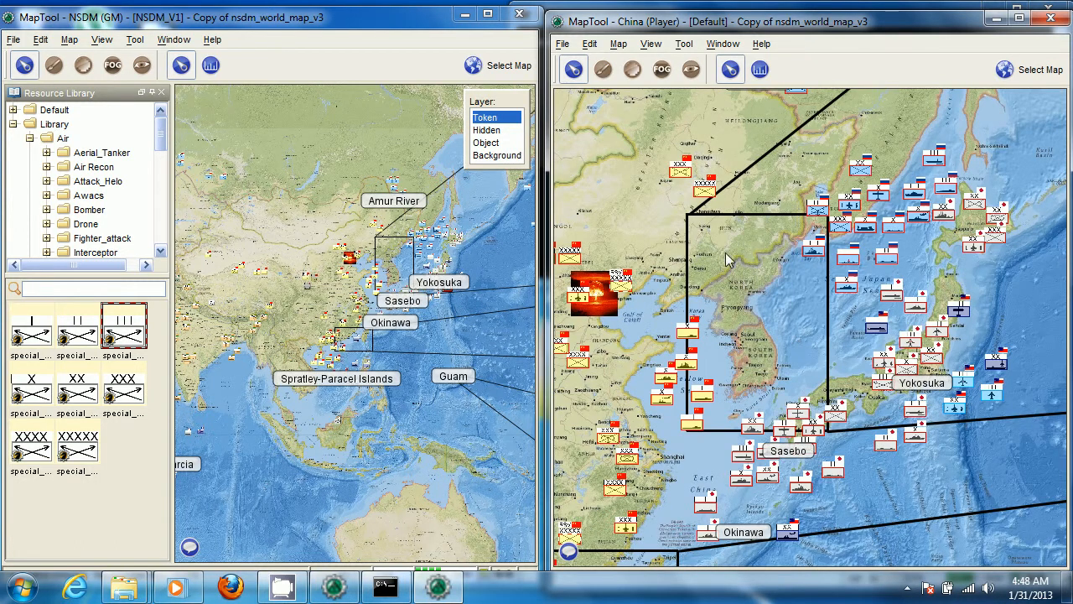
Close the GM's MapTool, disconnecting all clients from the hosted server and discarding the campaign changes
left_click(530, 16)
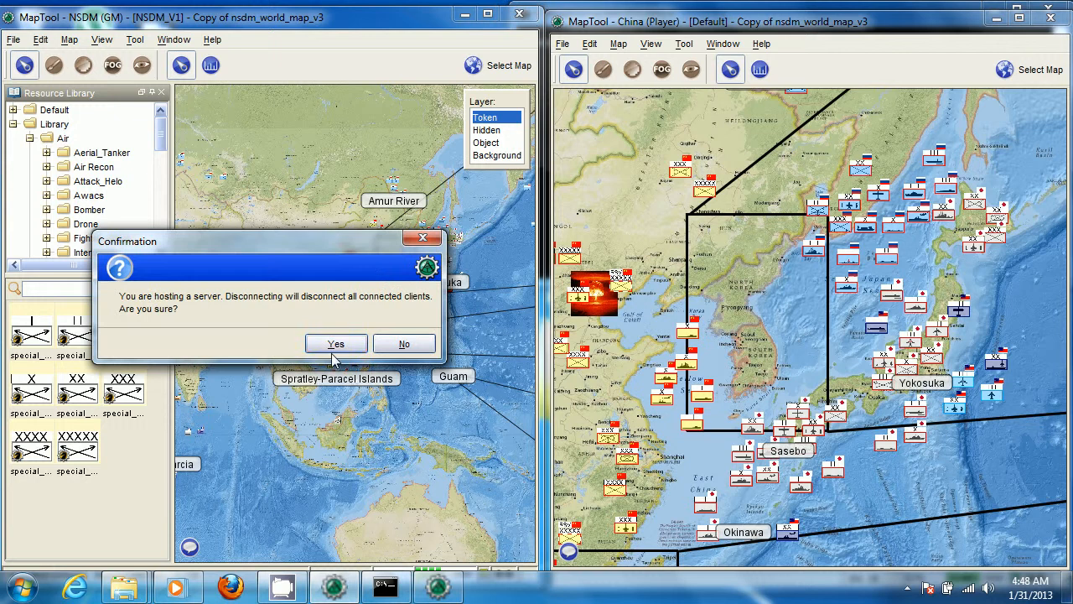
left_click(336, 344)
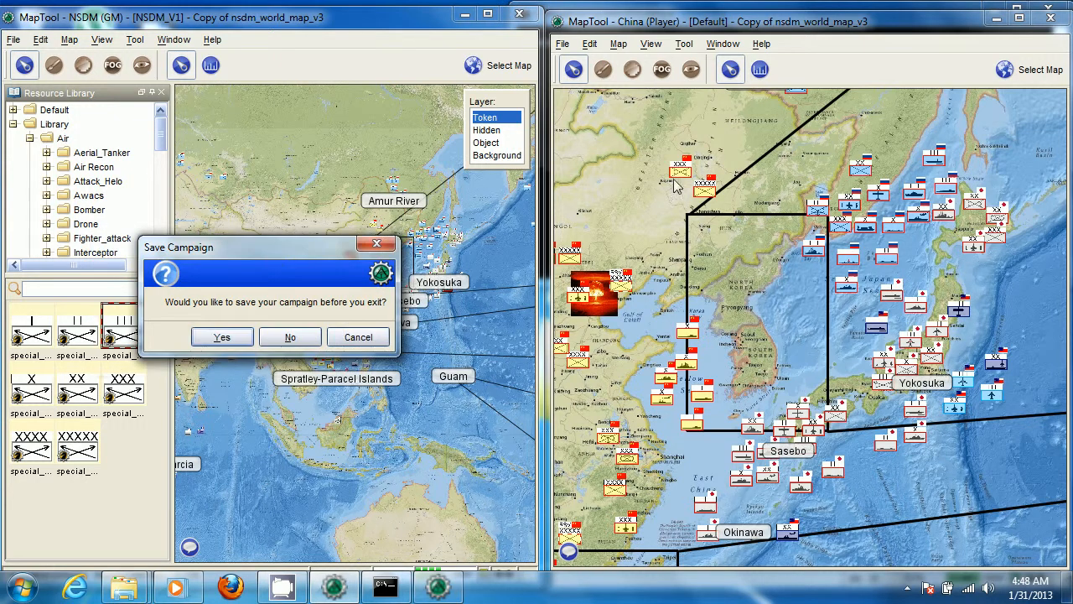
left_click(290, 337)
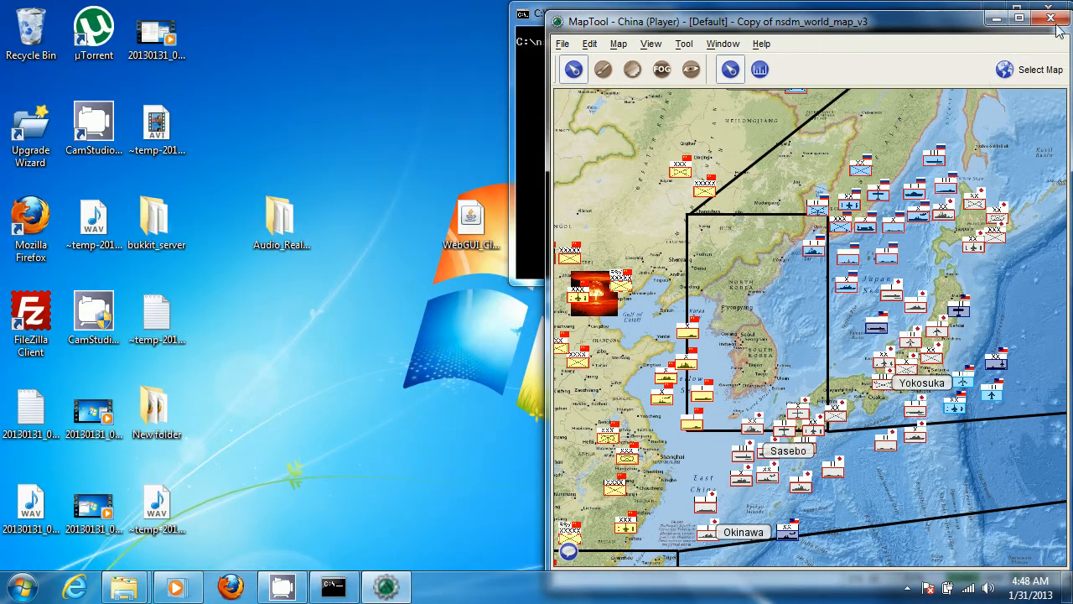
Dismiss the disconnection error in the player's MapTool and exit it without saving the campaign
left_click(881, 342)
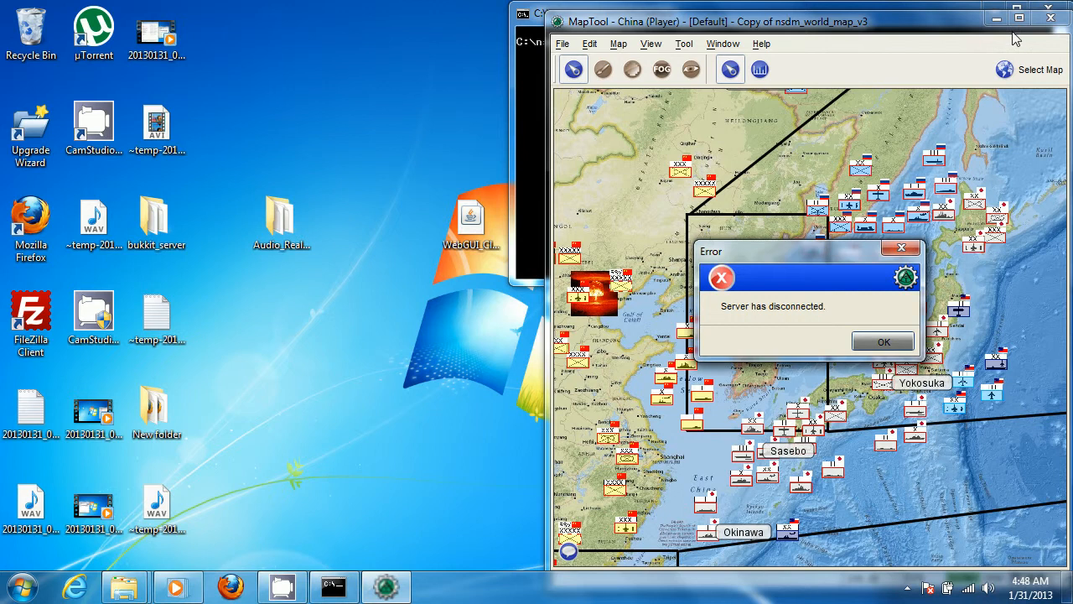
left_click(1050, 17)
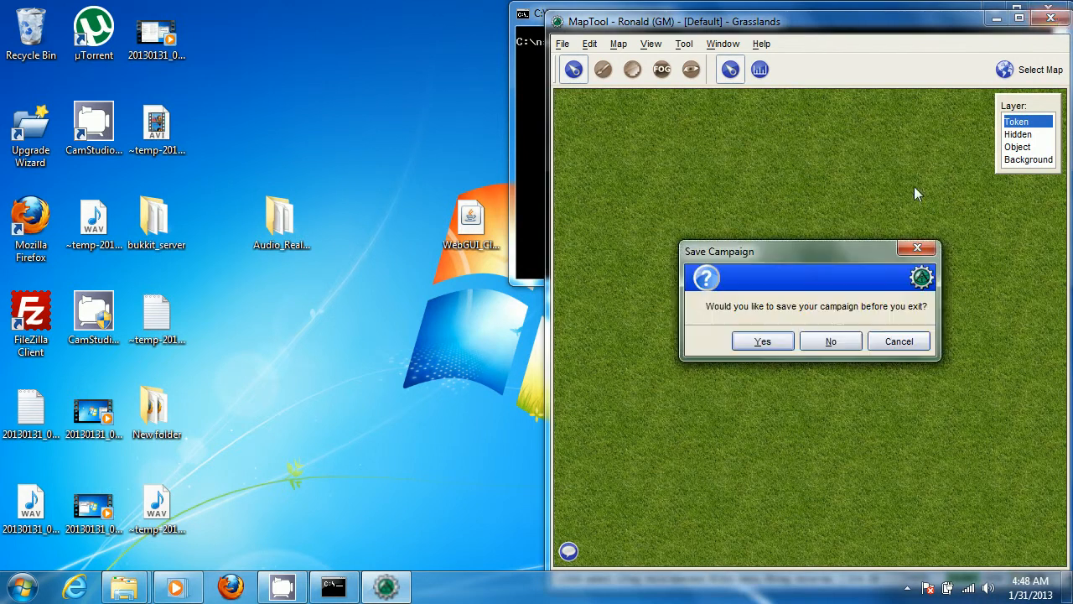
left_click(828, 344)
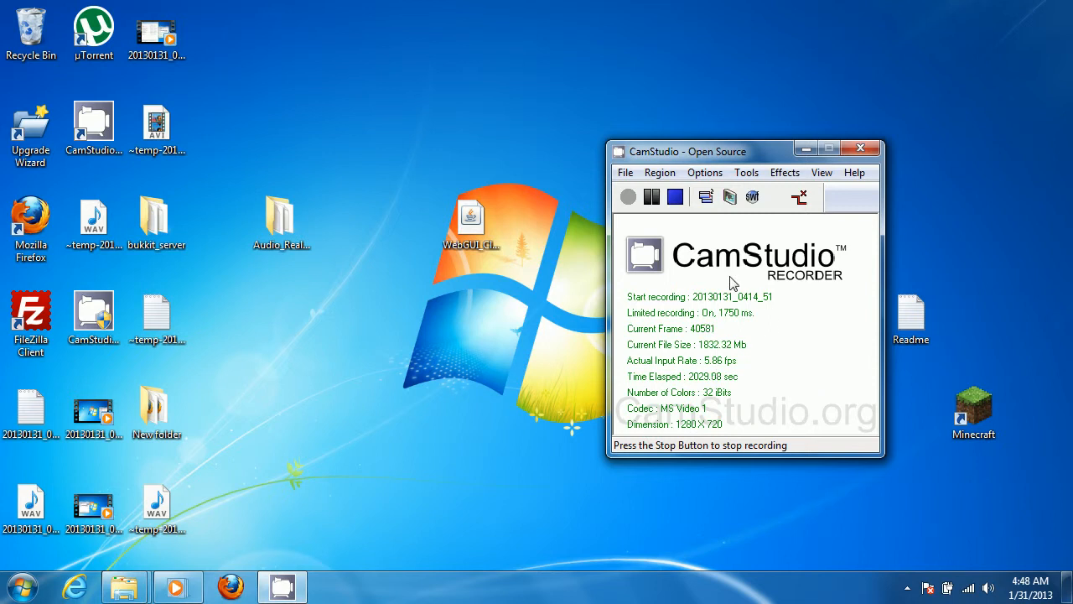